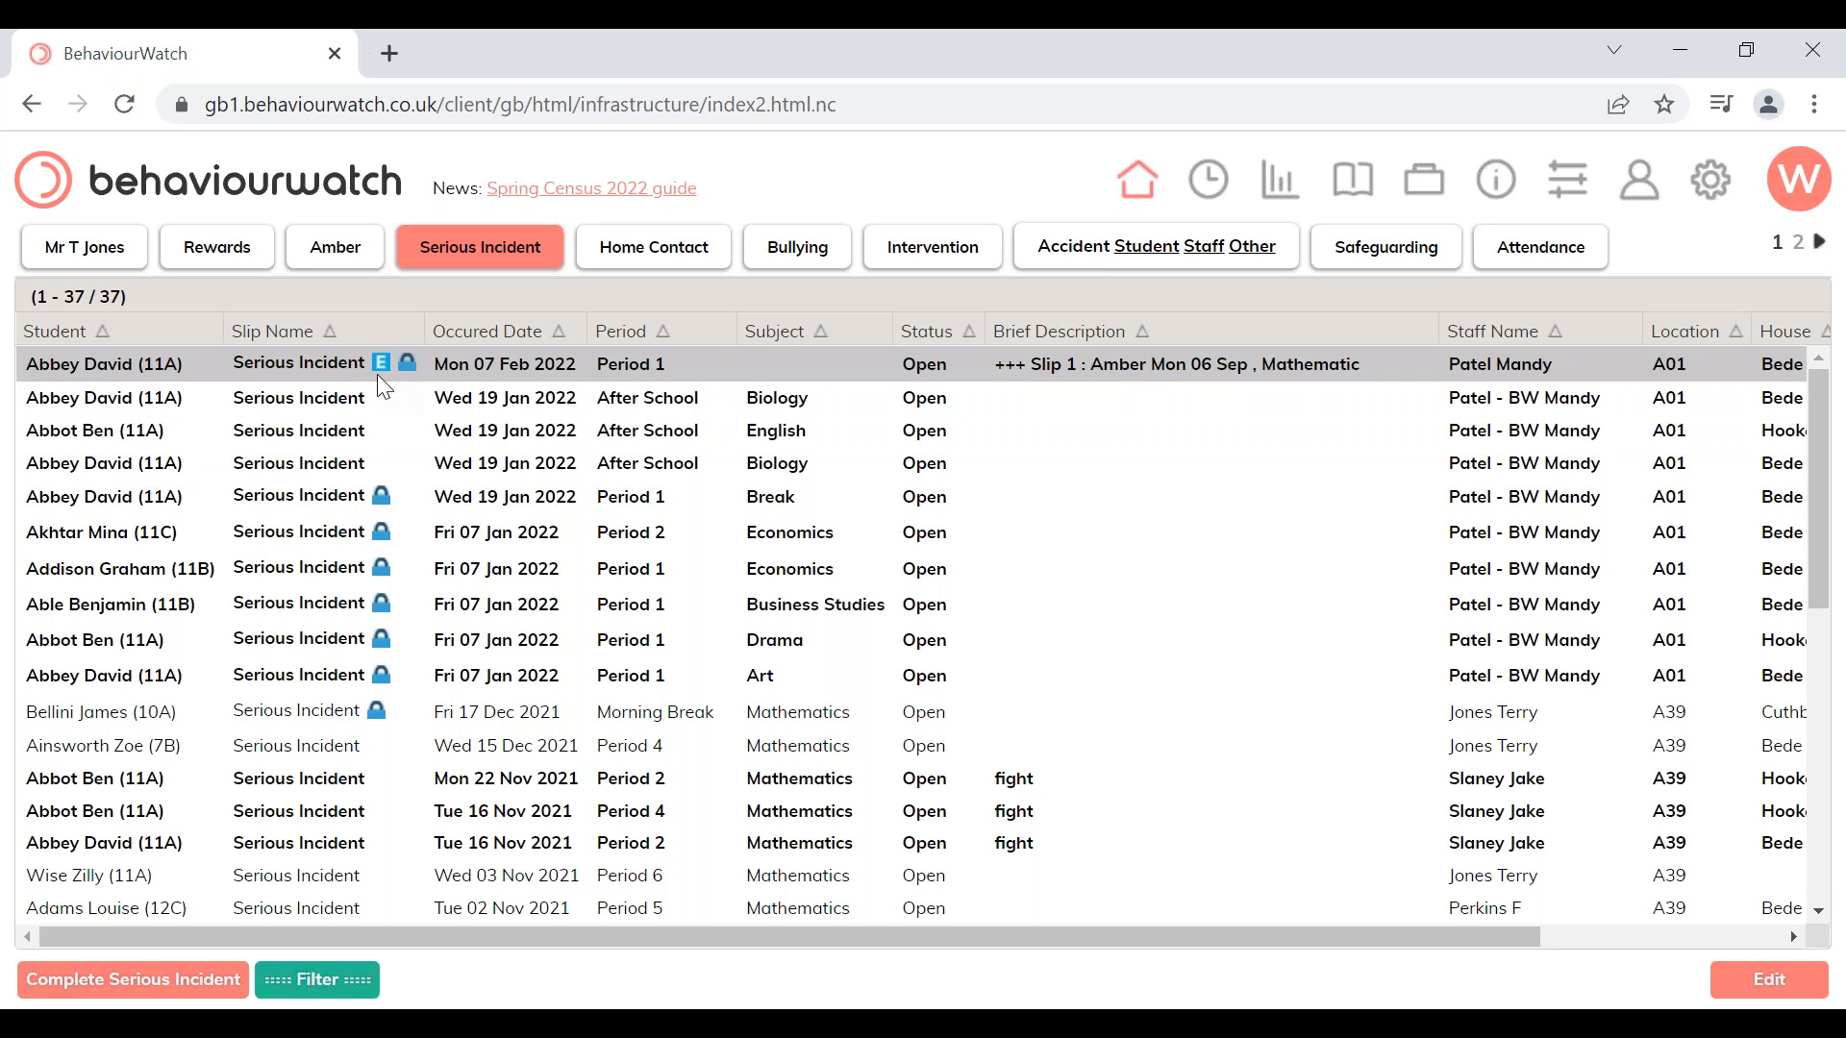
Examine the escalation and detention markers in the Serious Incident list and the filter options, including Show Top
{"action": "mouse_move", "coordinate": [413, 373]}
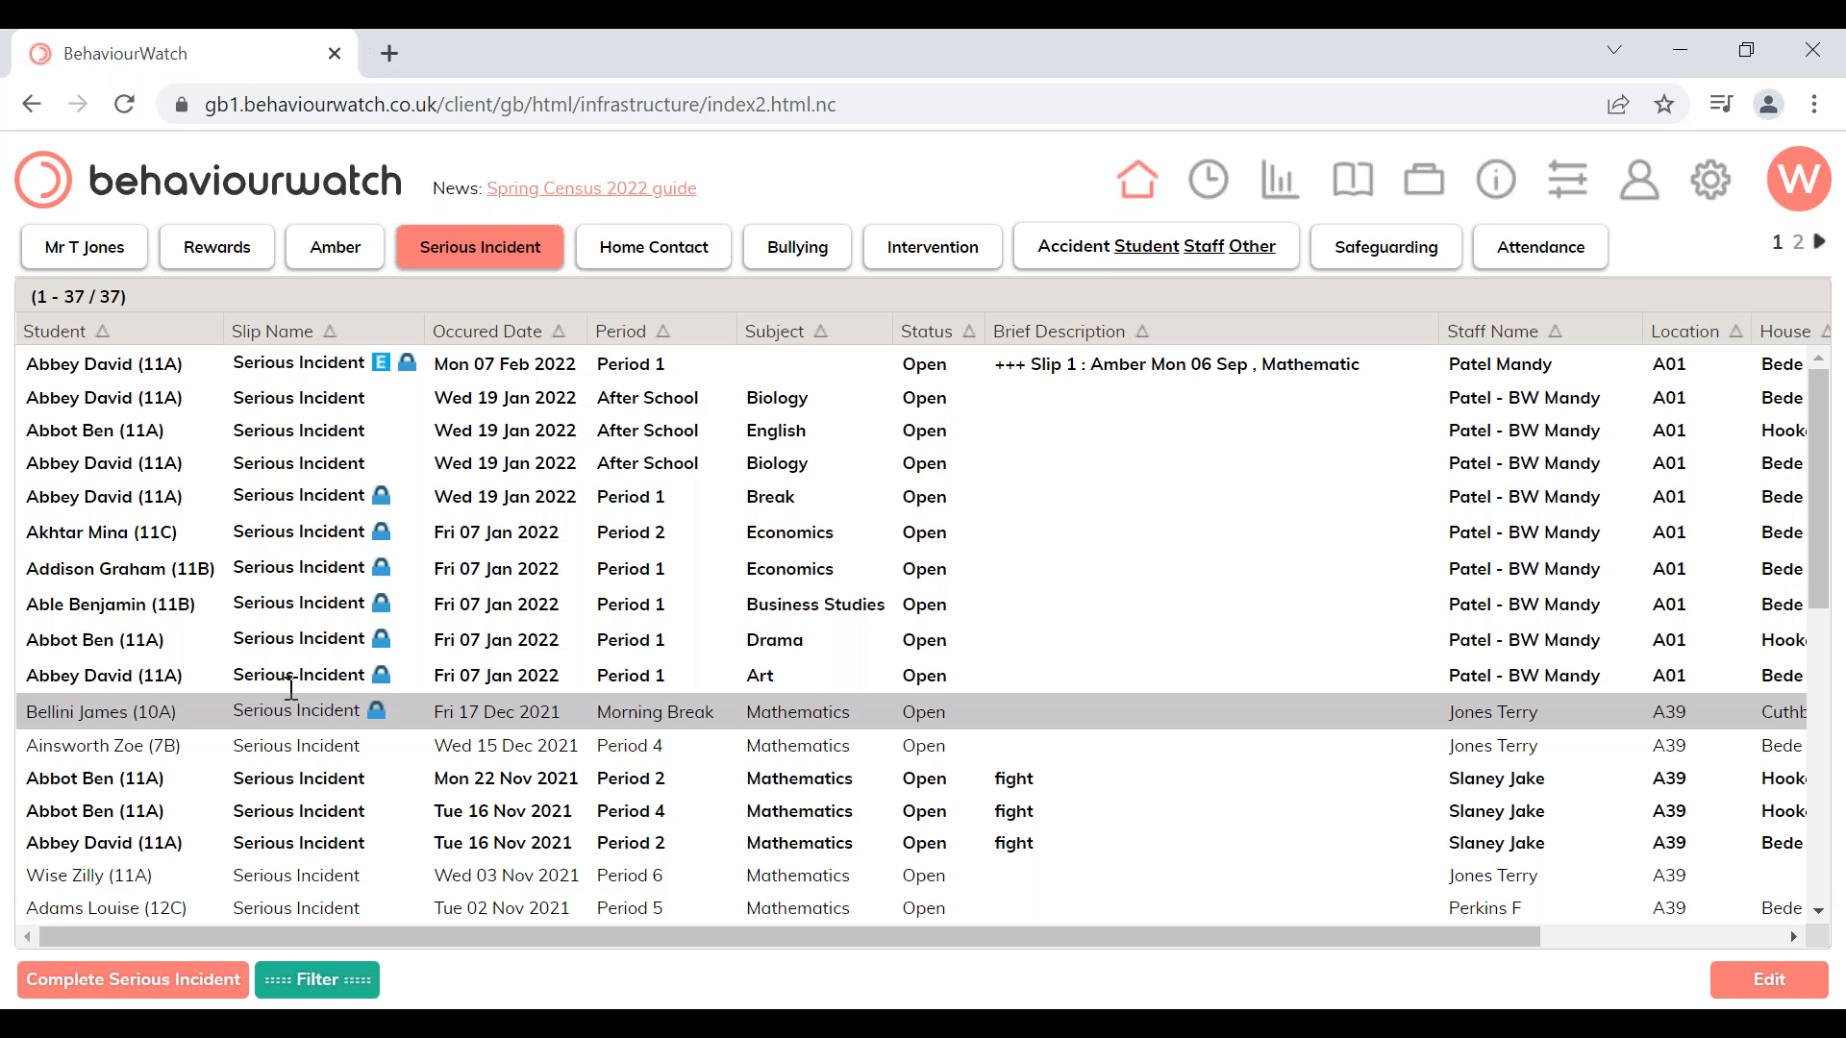
{"action": "mouse_move", "coordinate": [373, 610]}
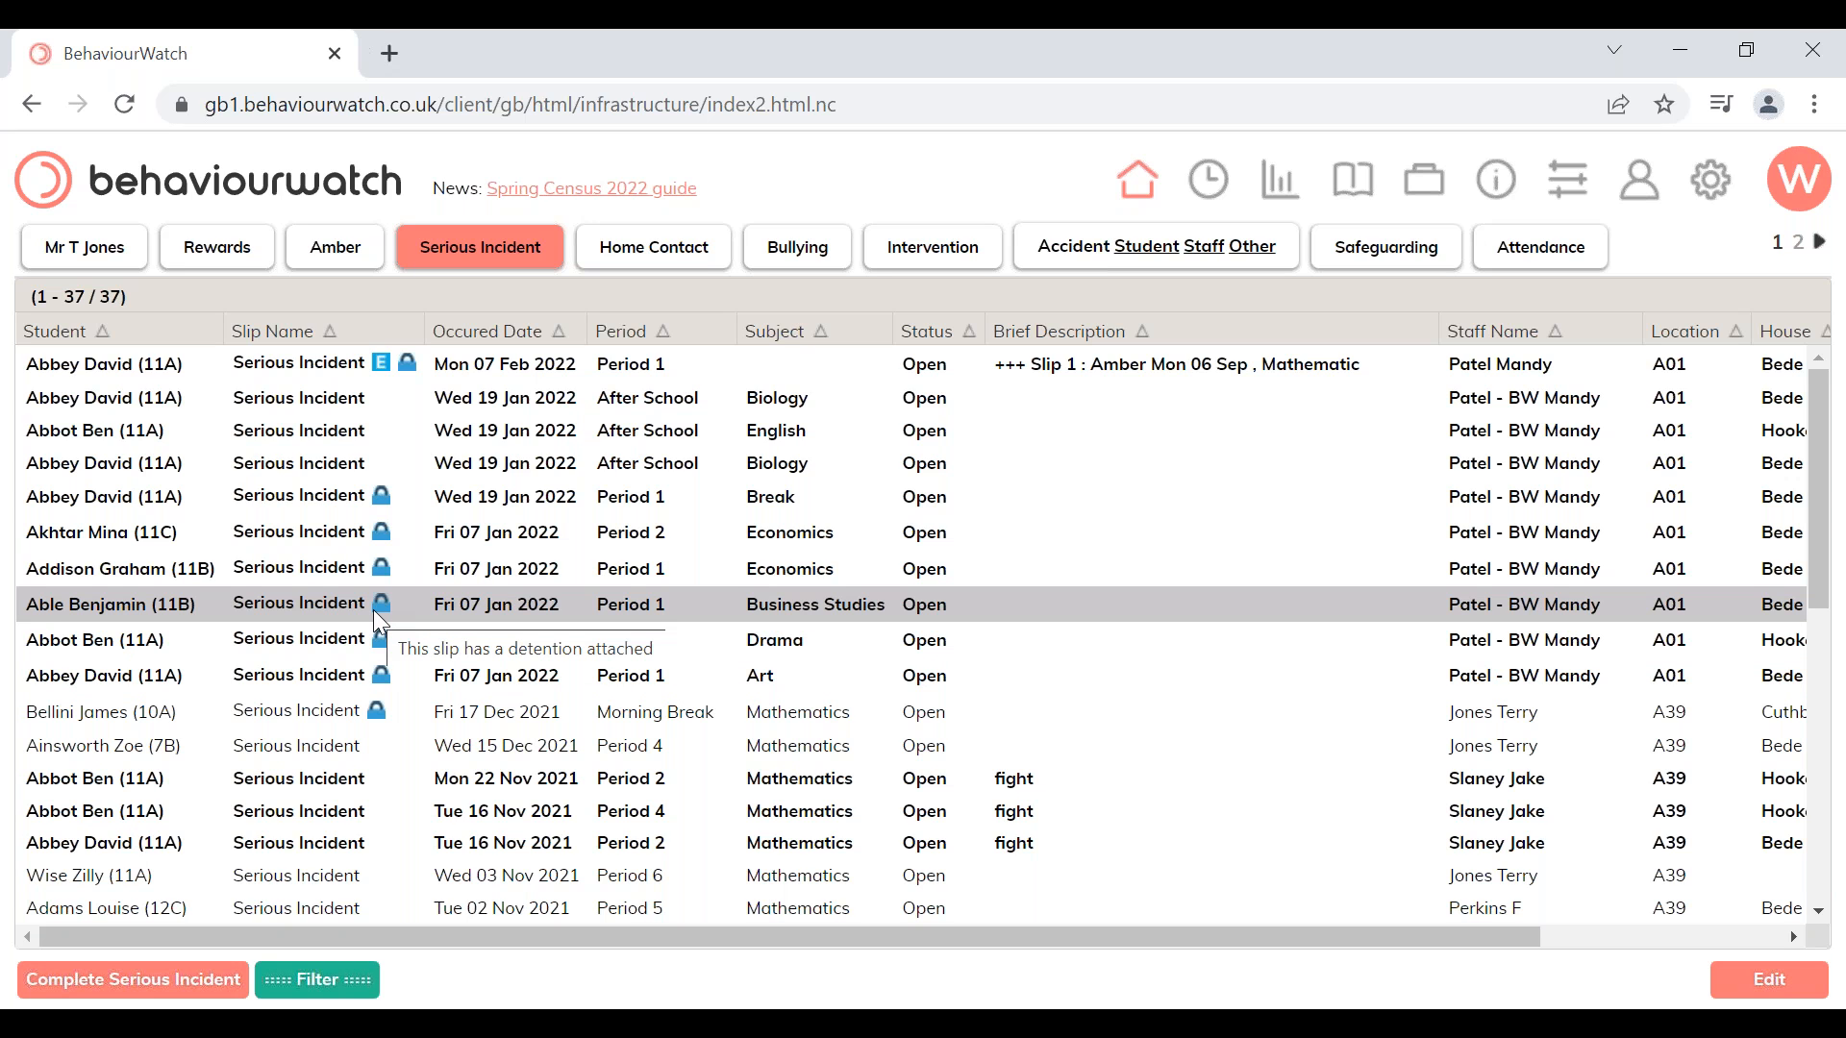
{"action": "left_click", "coordinate": [335, 981]}
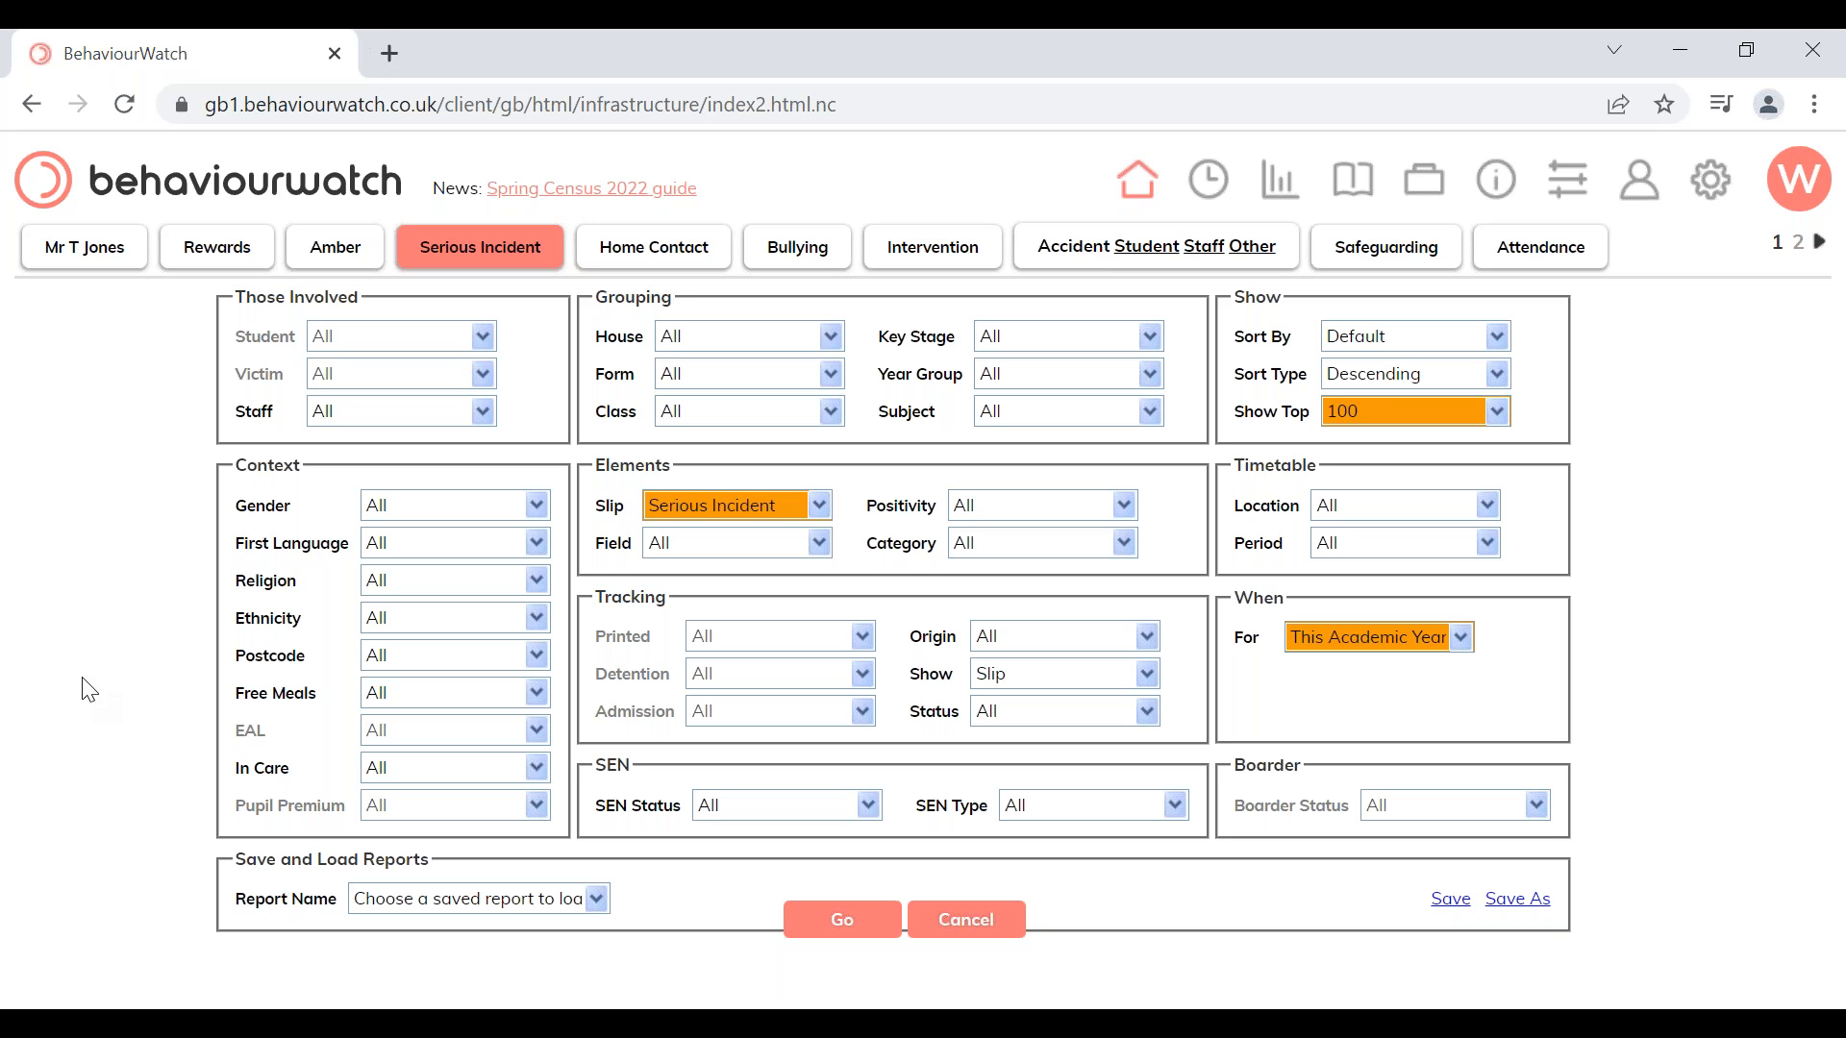
{"action": "left_click", "coordinate": [964, 921]}
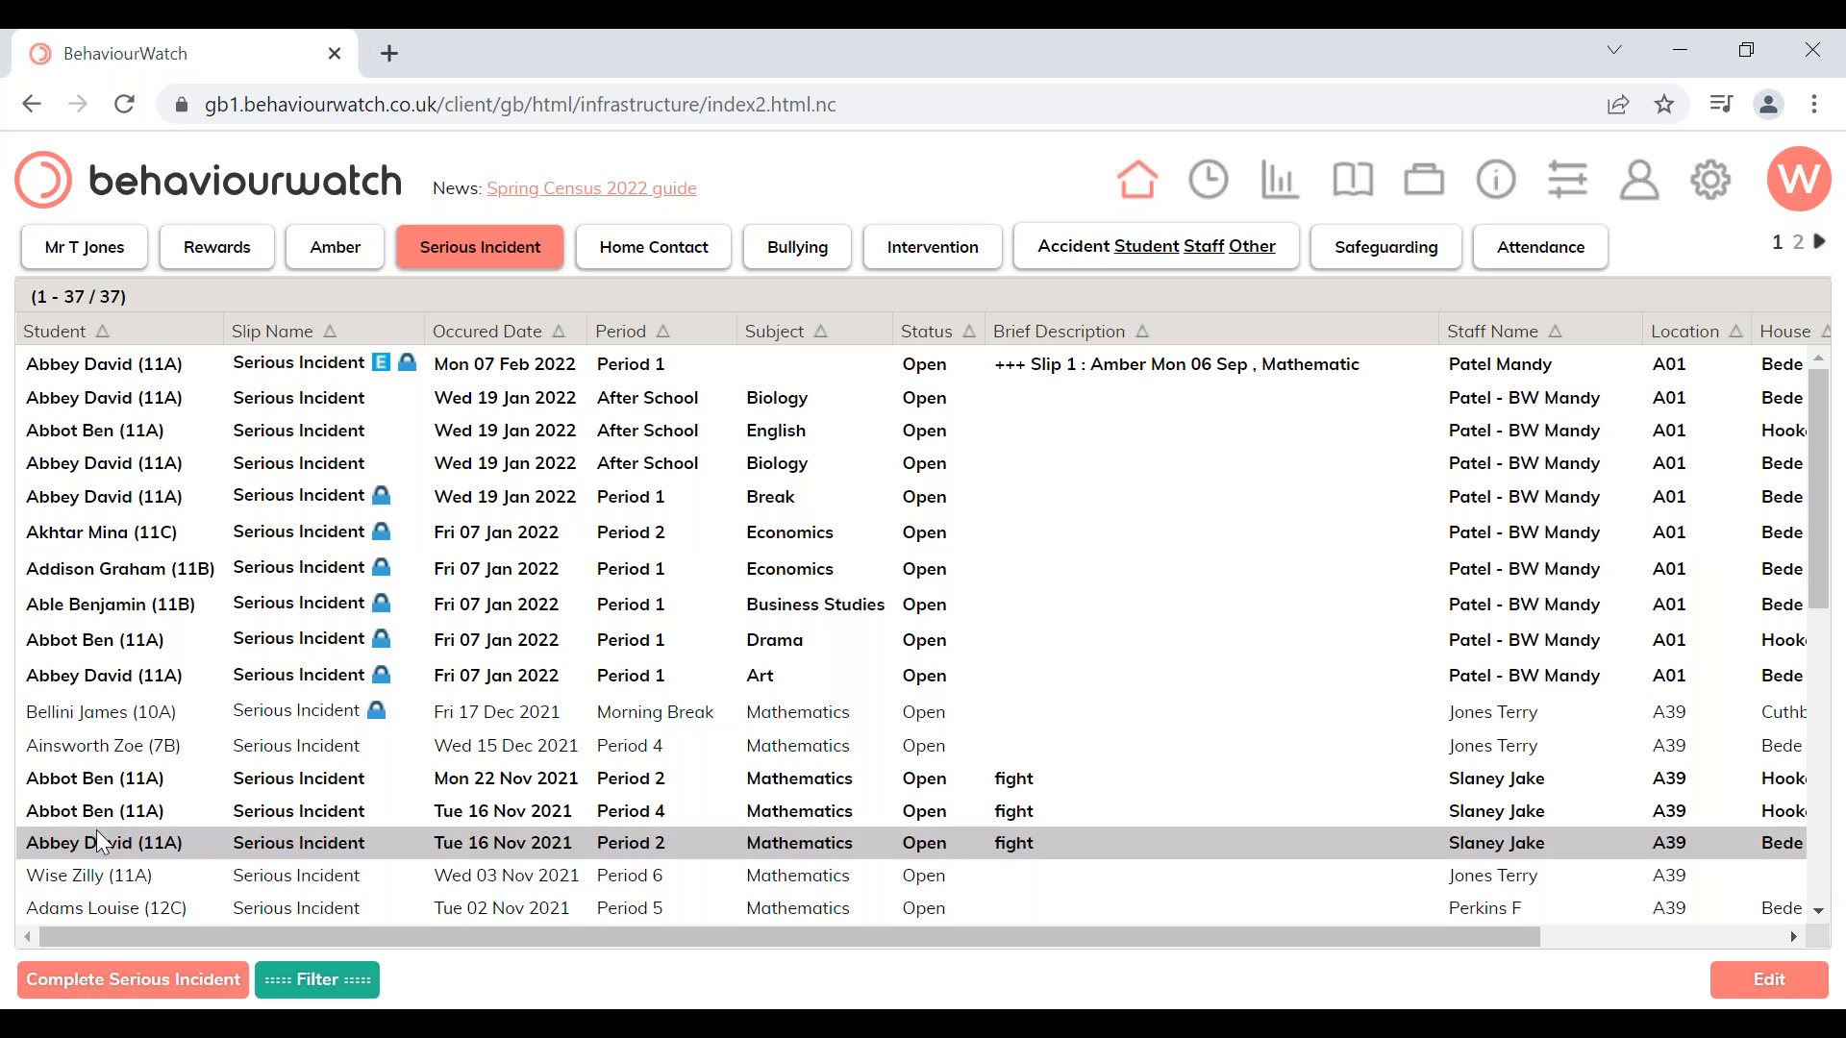
{"action": "left_click", "coordinate": [317, 979]}
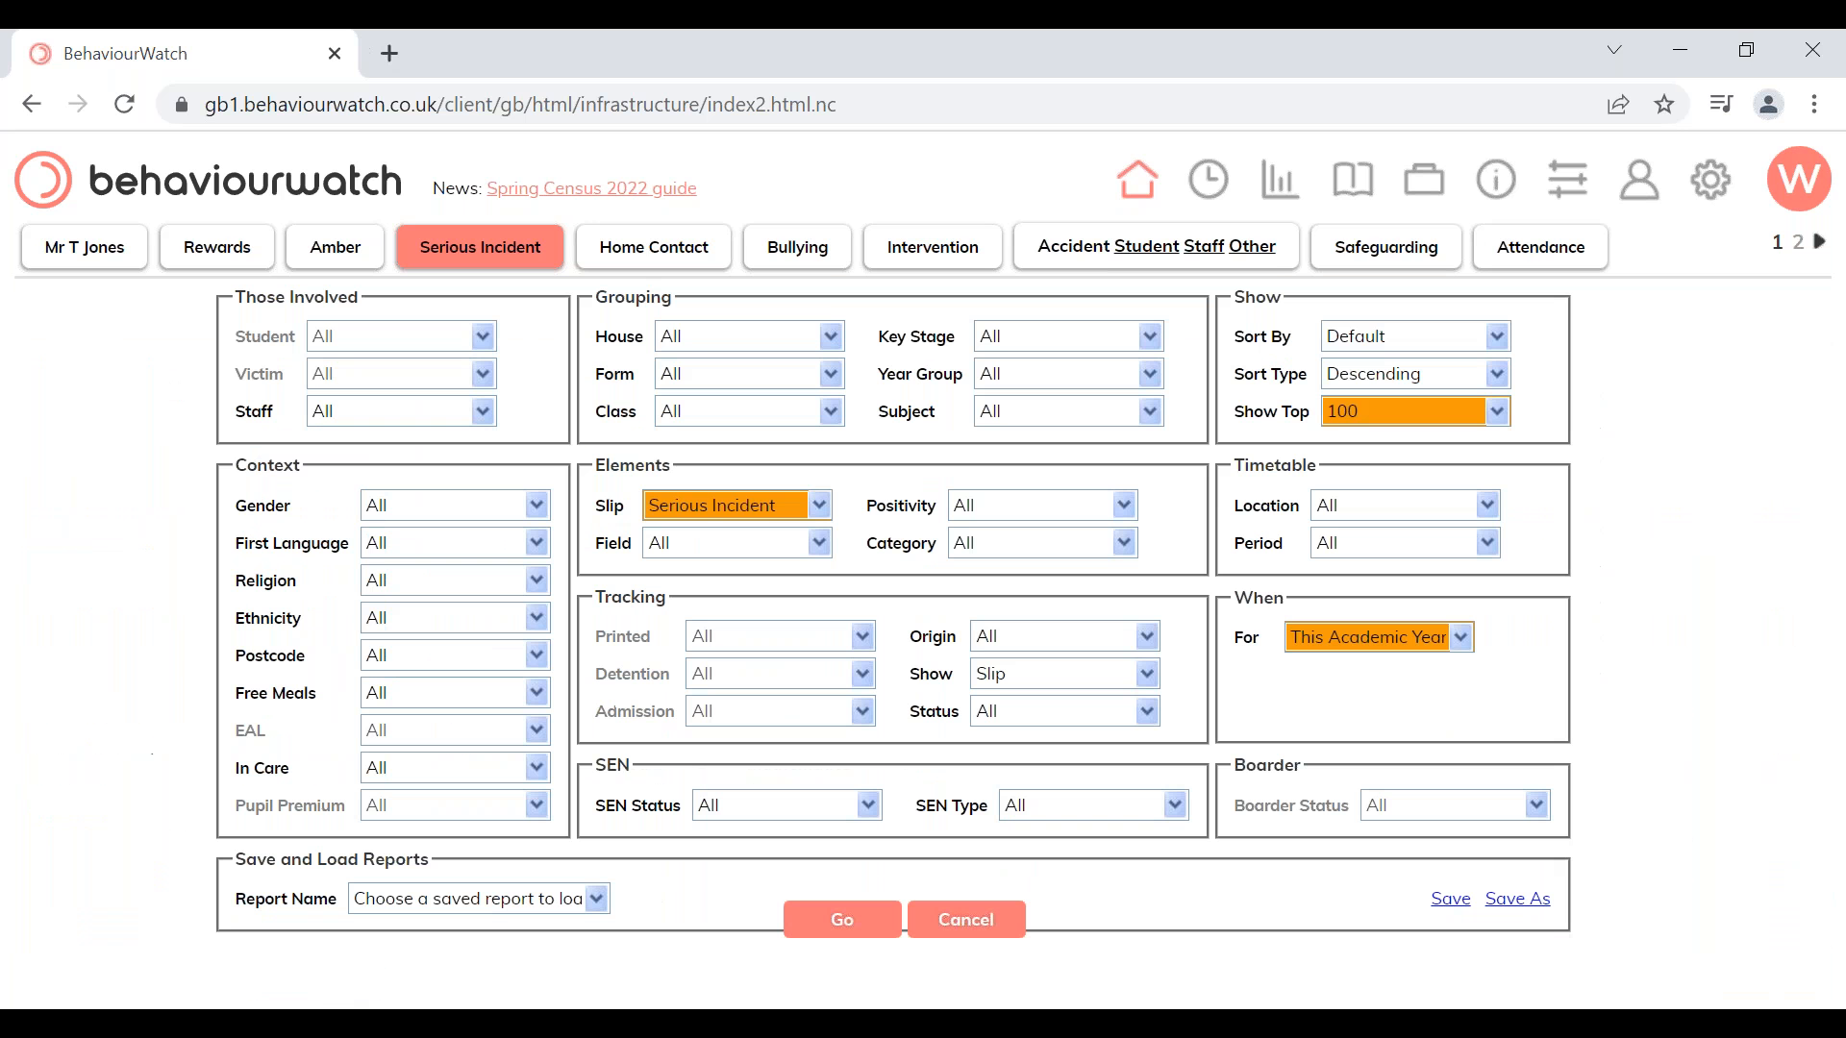
{"action": "left_click_drag", "start_coordinate": [1240, 415], "coordinate": [1292, 415]}
{"action": "left_click", "coordinate": [1291, 425]}
{"action": "left_click", "coordinate": [965, 919]}
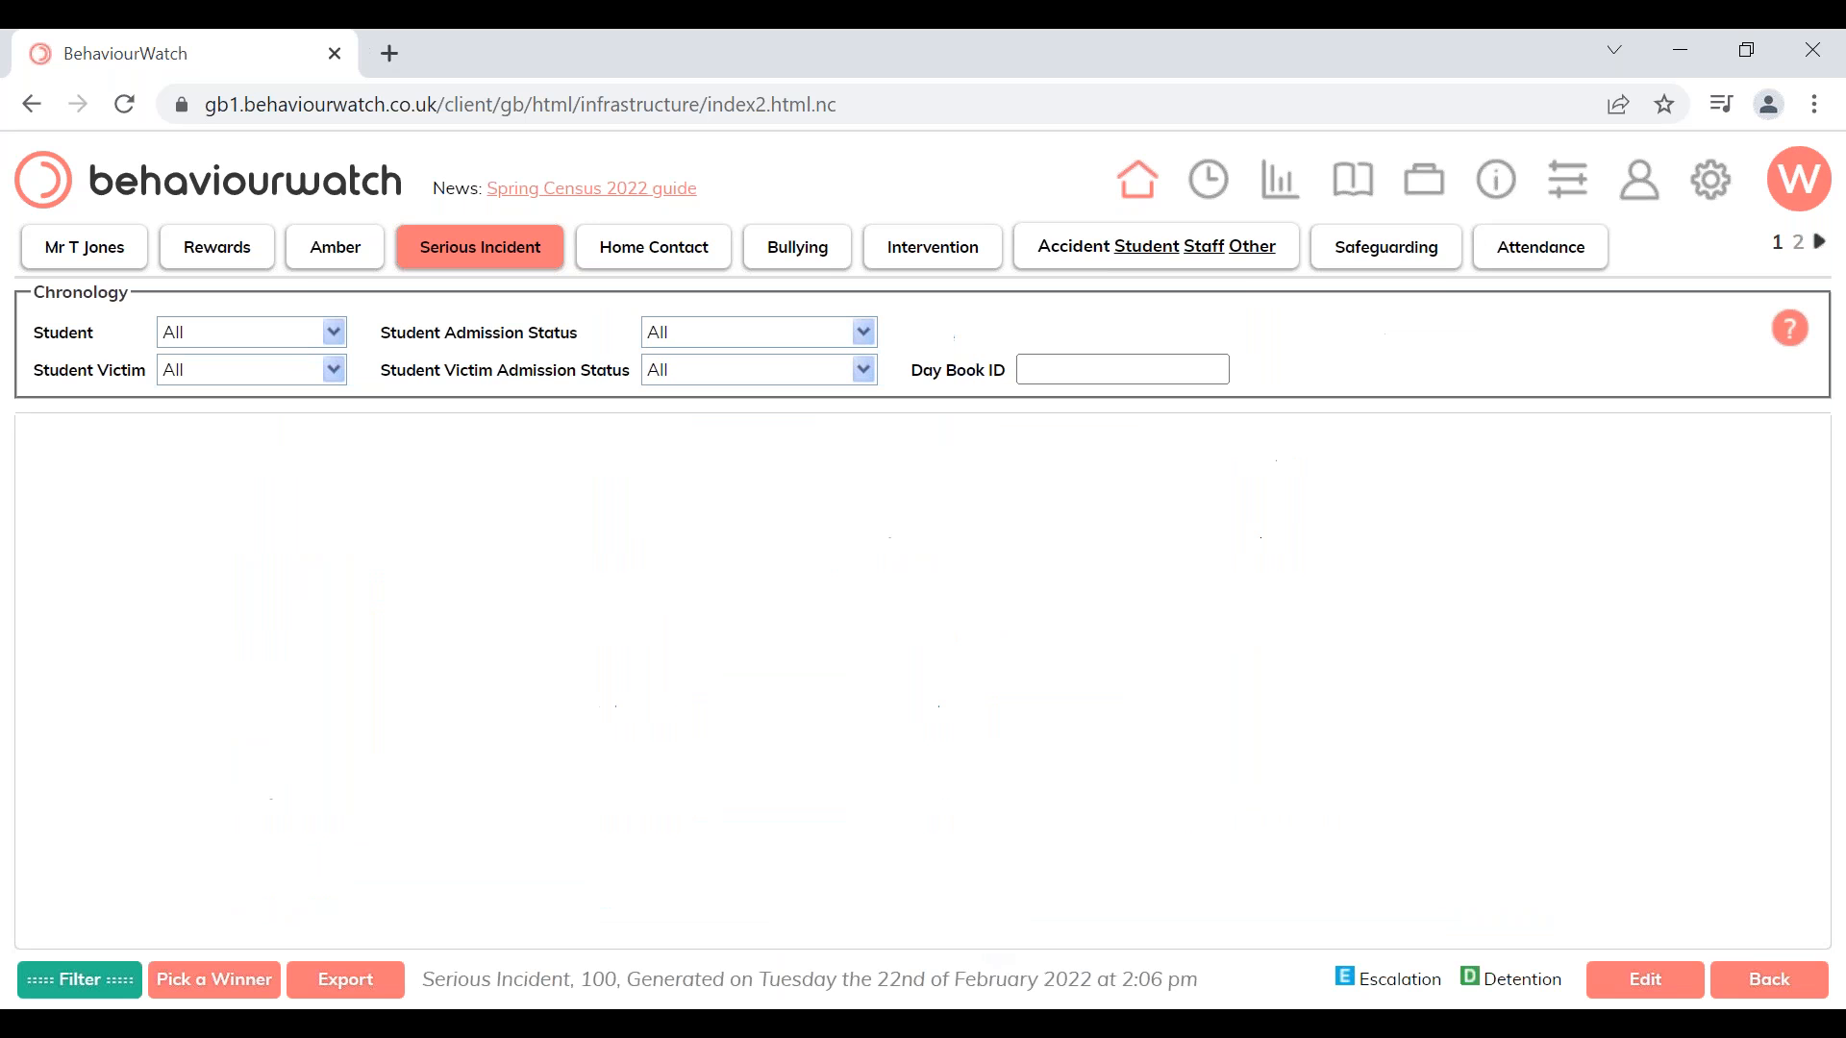
{"action": "left_click", "coordinate": [1767, 980]}
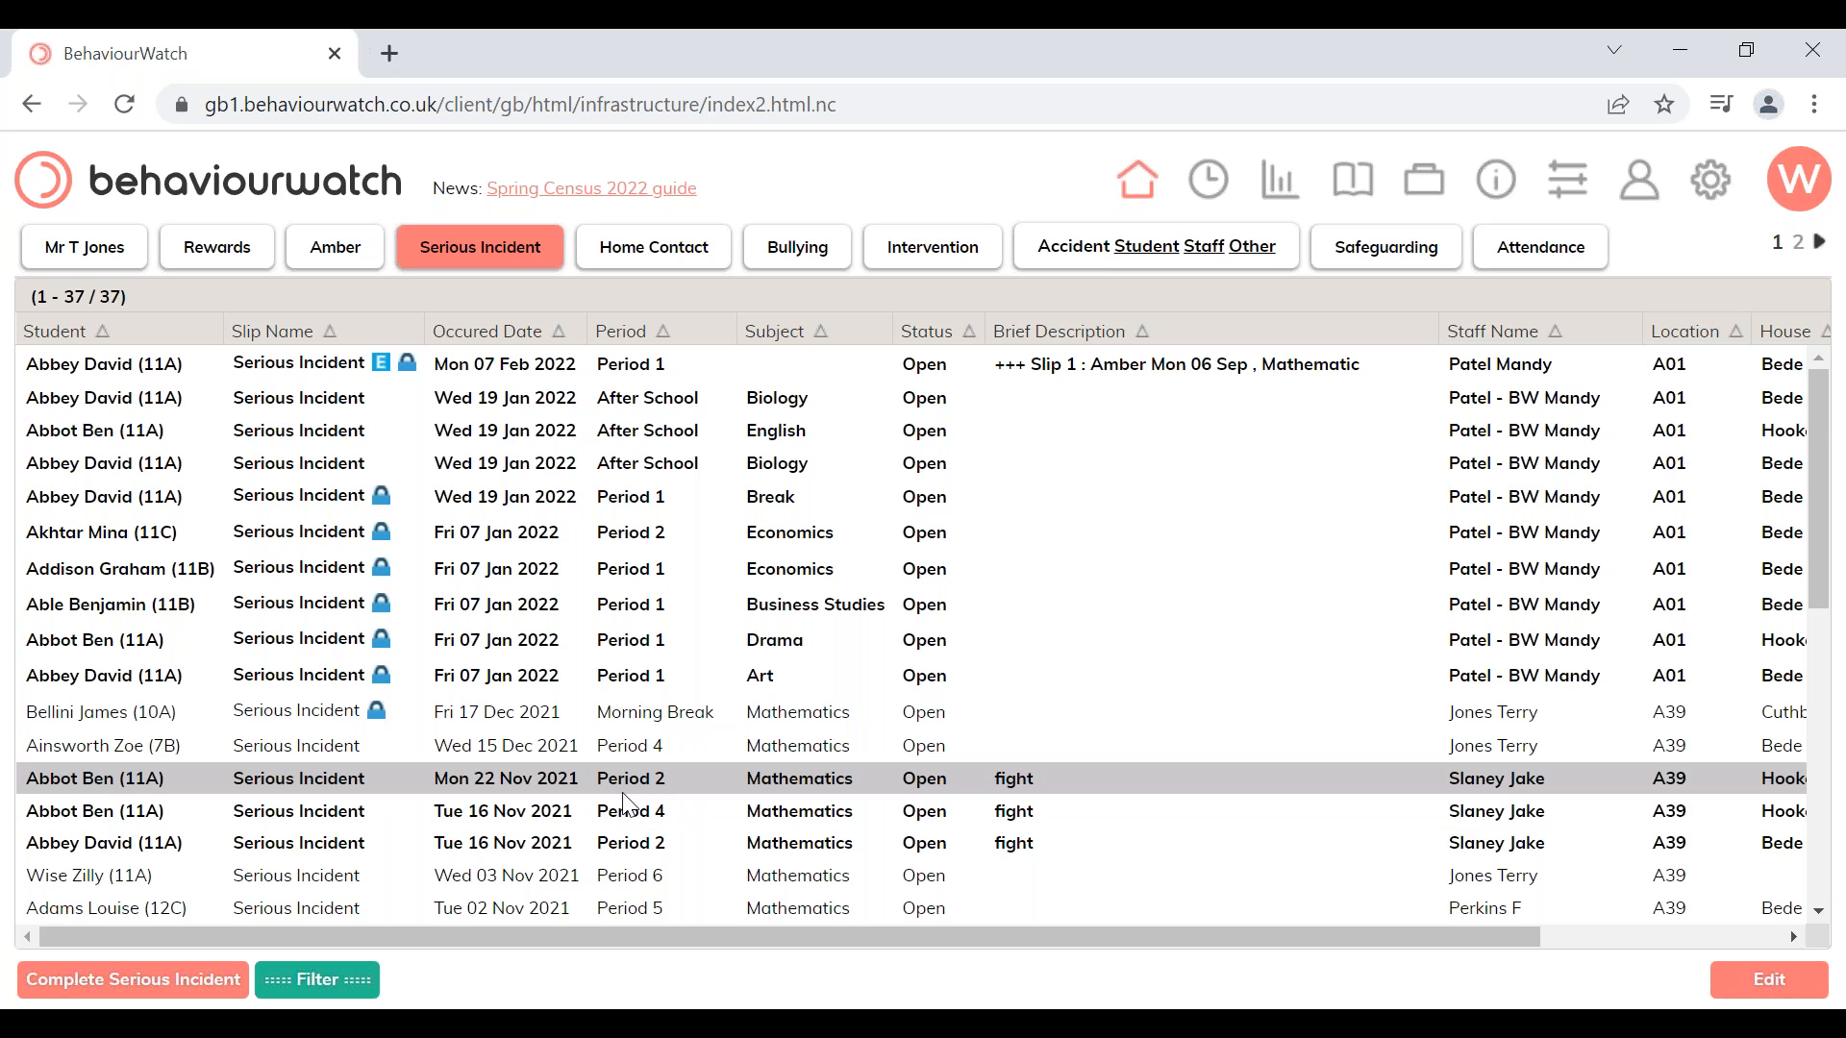
Start a new Serious Incident slip and select the student involved
{"action": "left_click", "coordinate": [165, 981]}
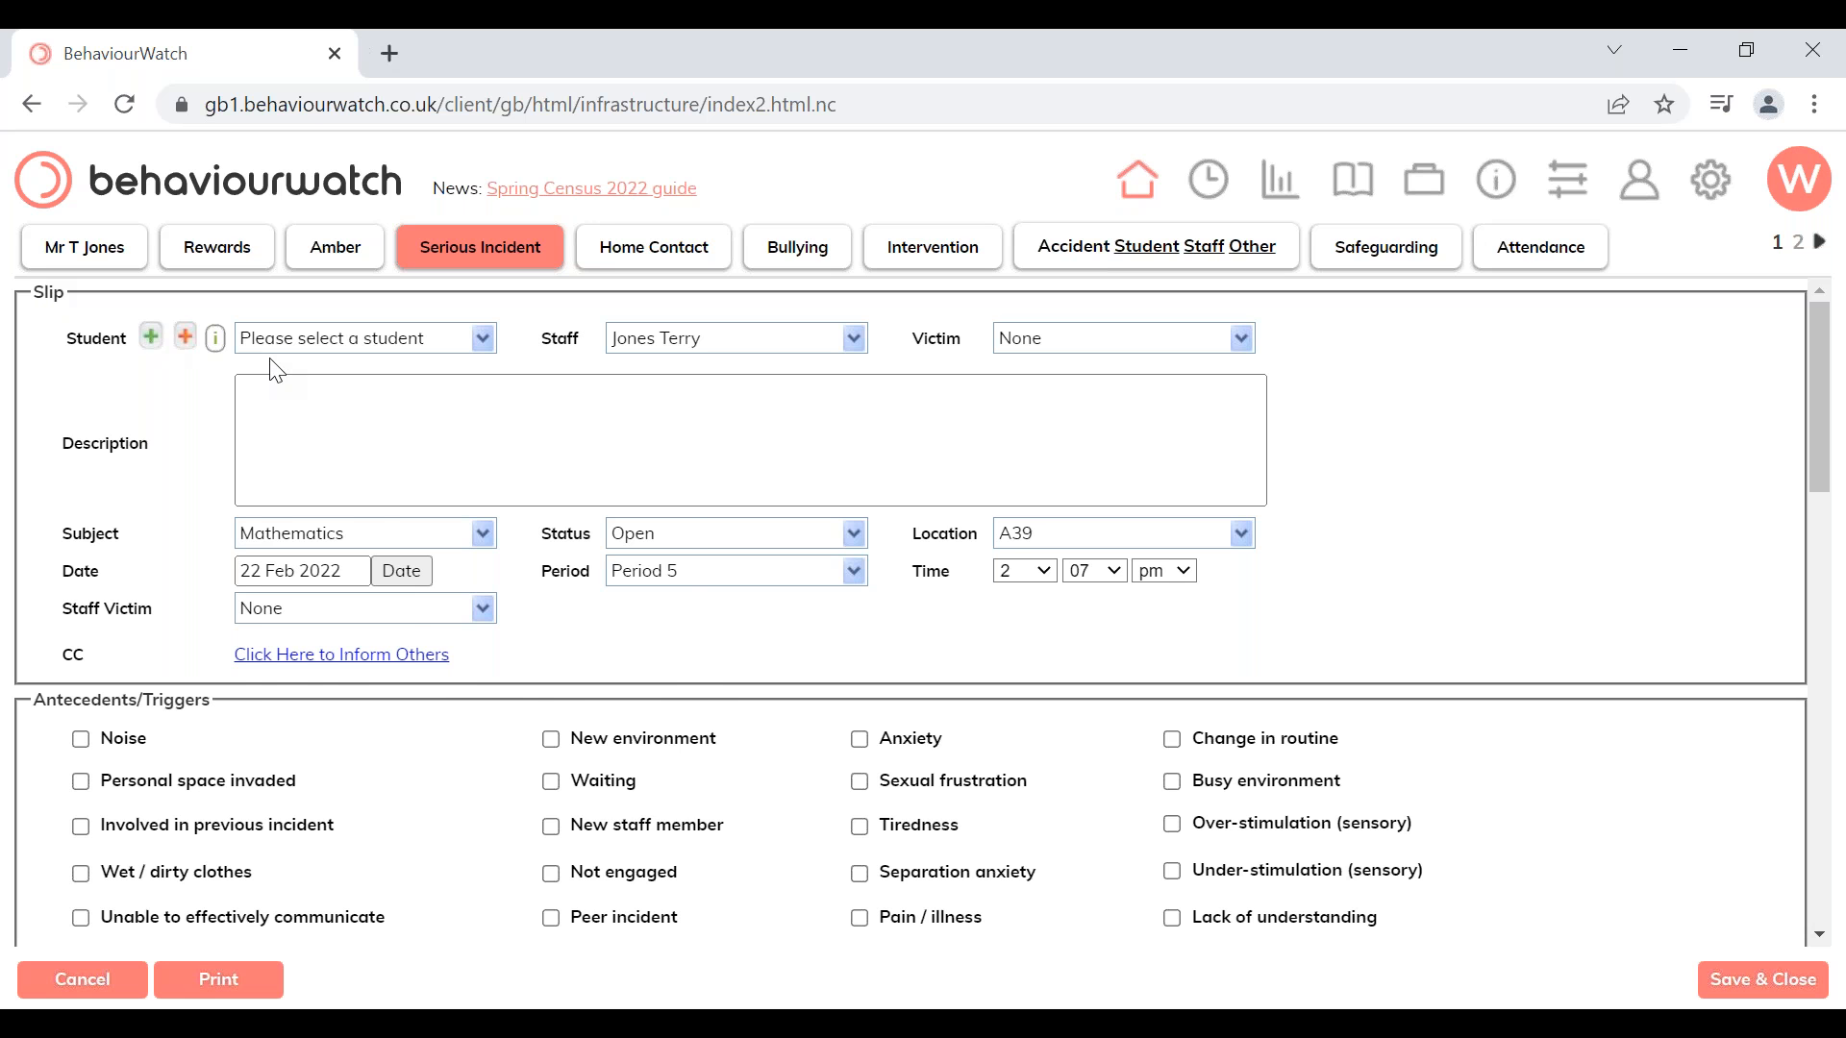
{"action": "left_click", "coordinate": [305, 343]}
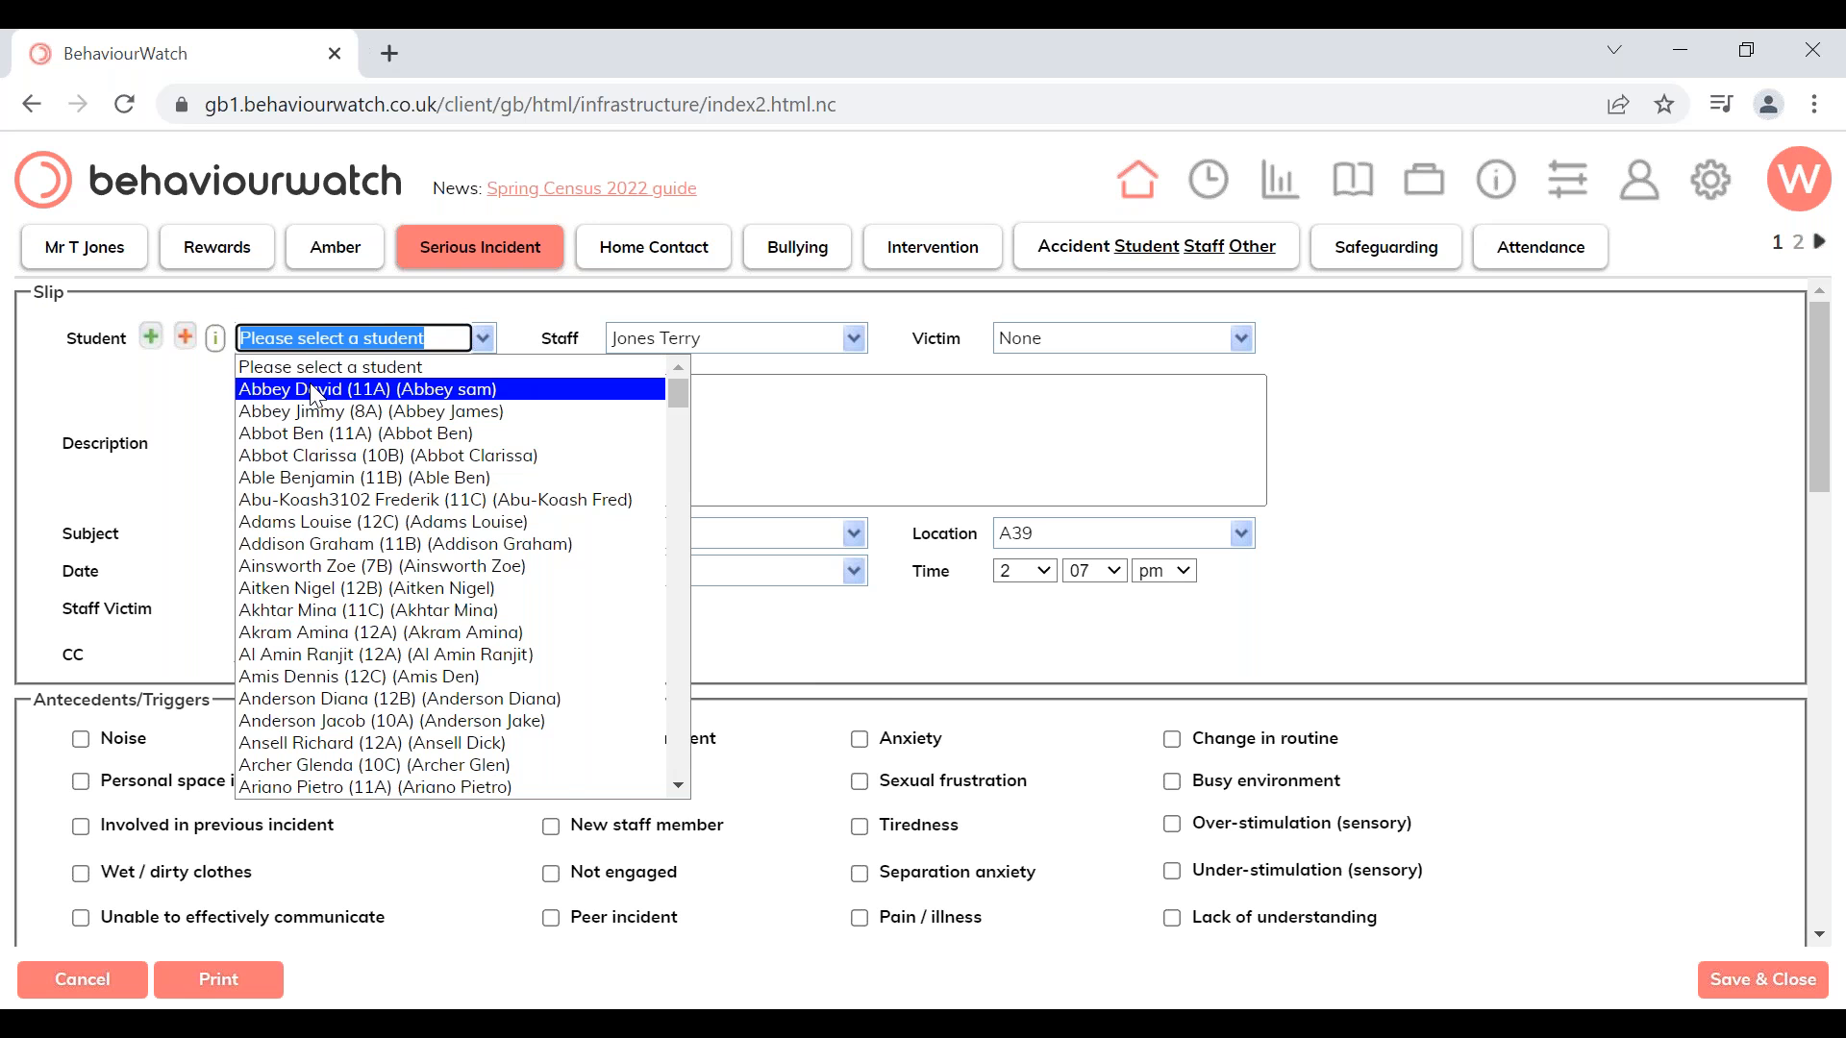
{"action": "left_click", "coordinate": [315, 389]}
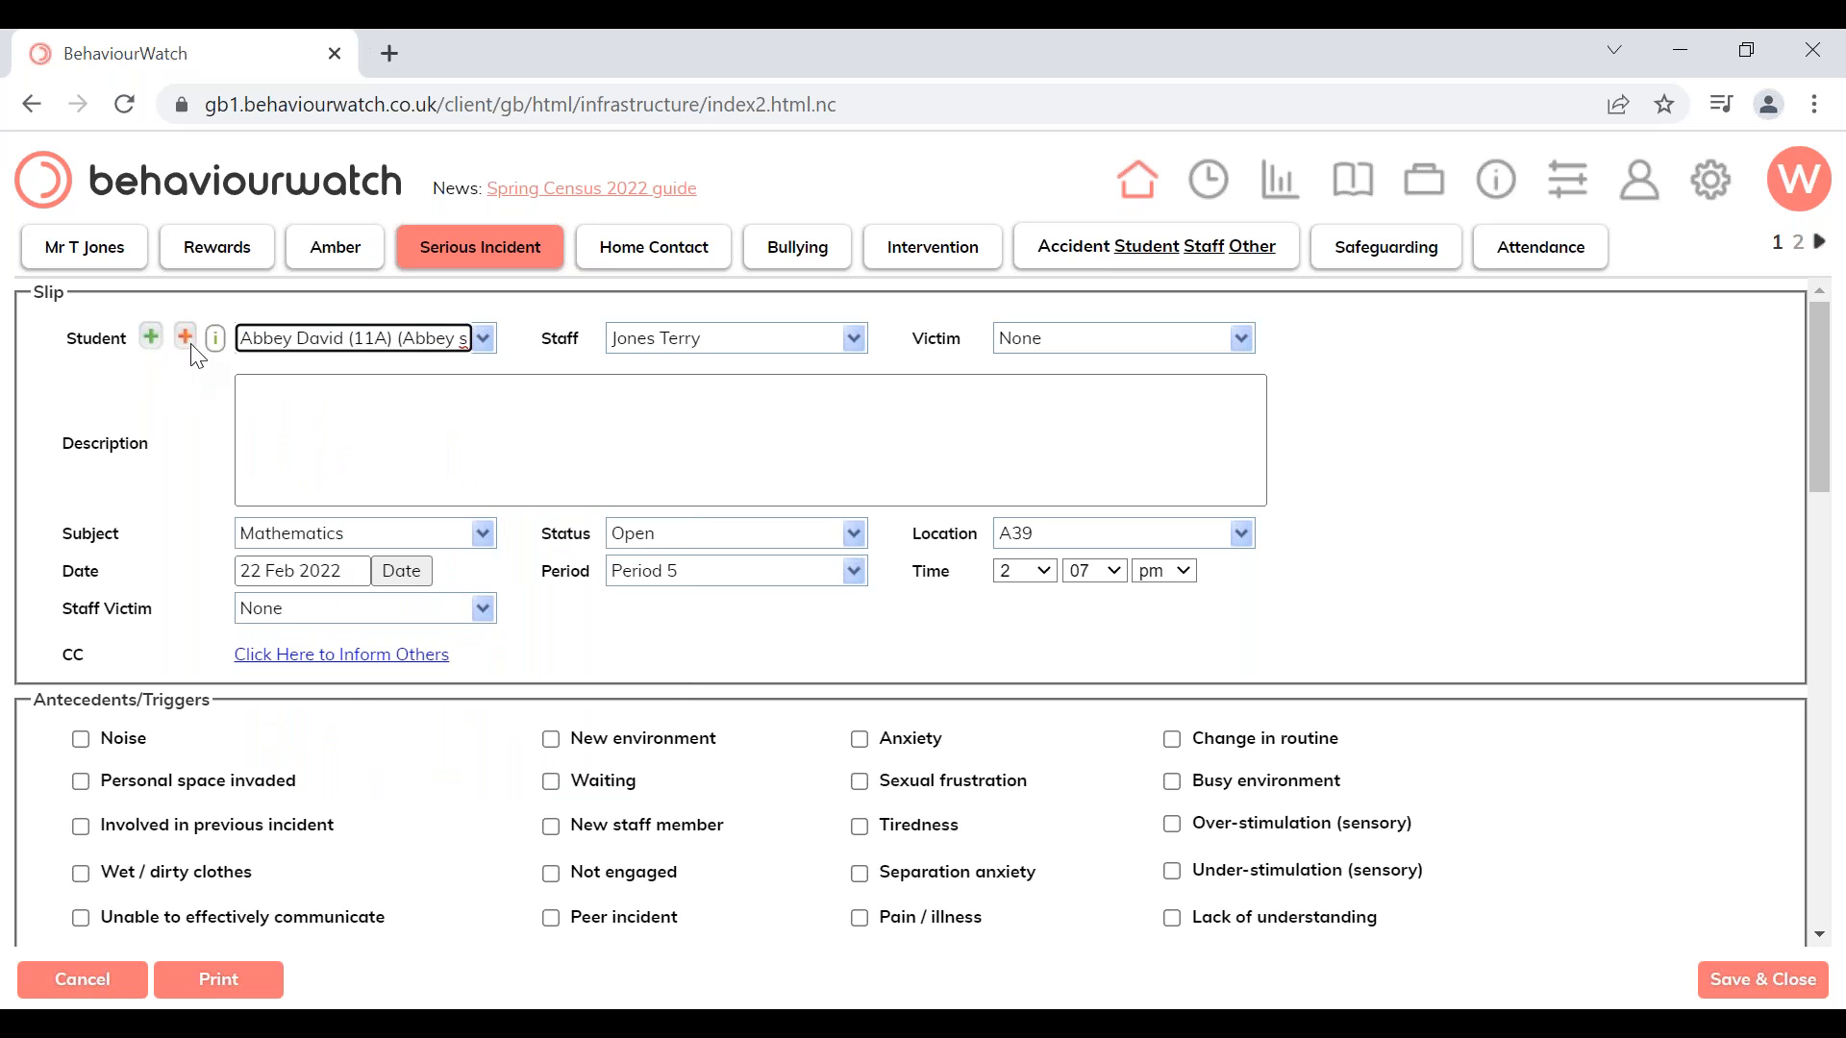
Add a second student field to the slip and view the multiple-student selector without applying a selection
{"action": "left_click", "coordinate": [150, 341]}
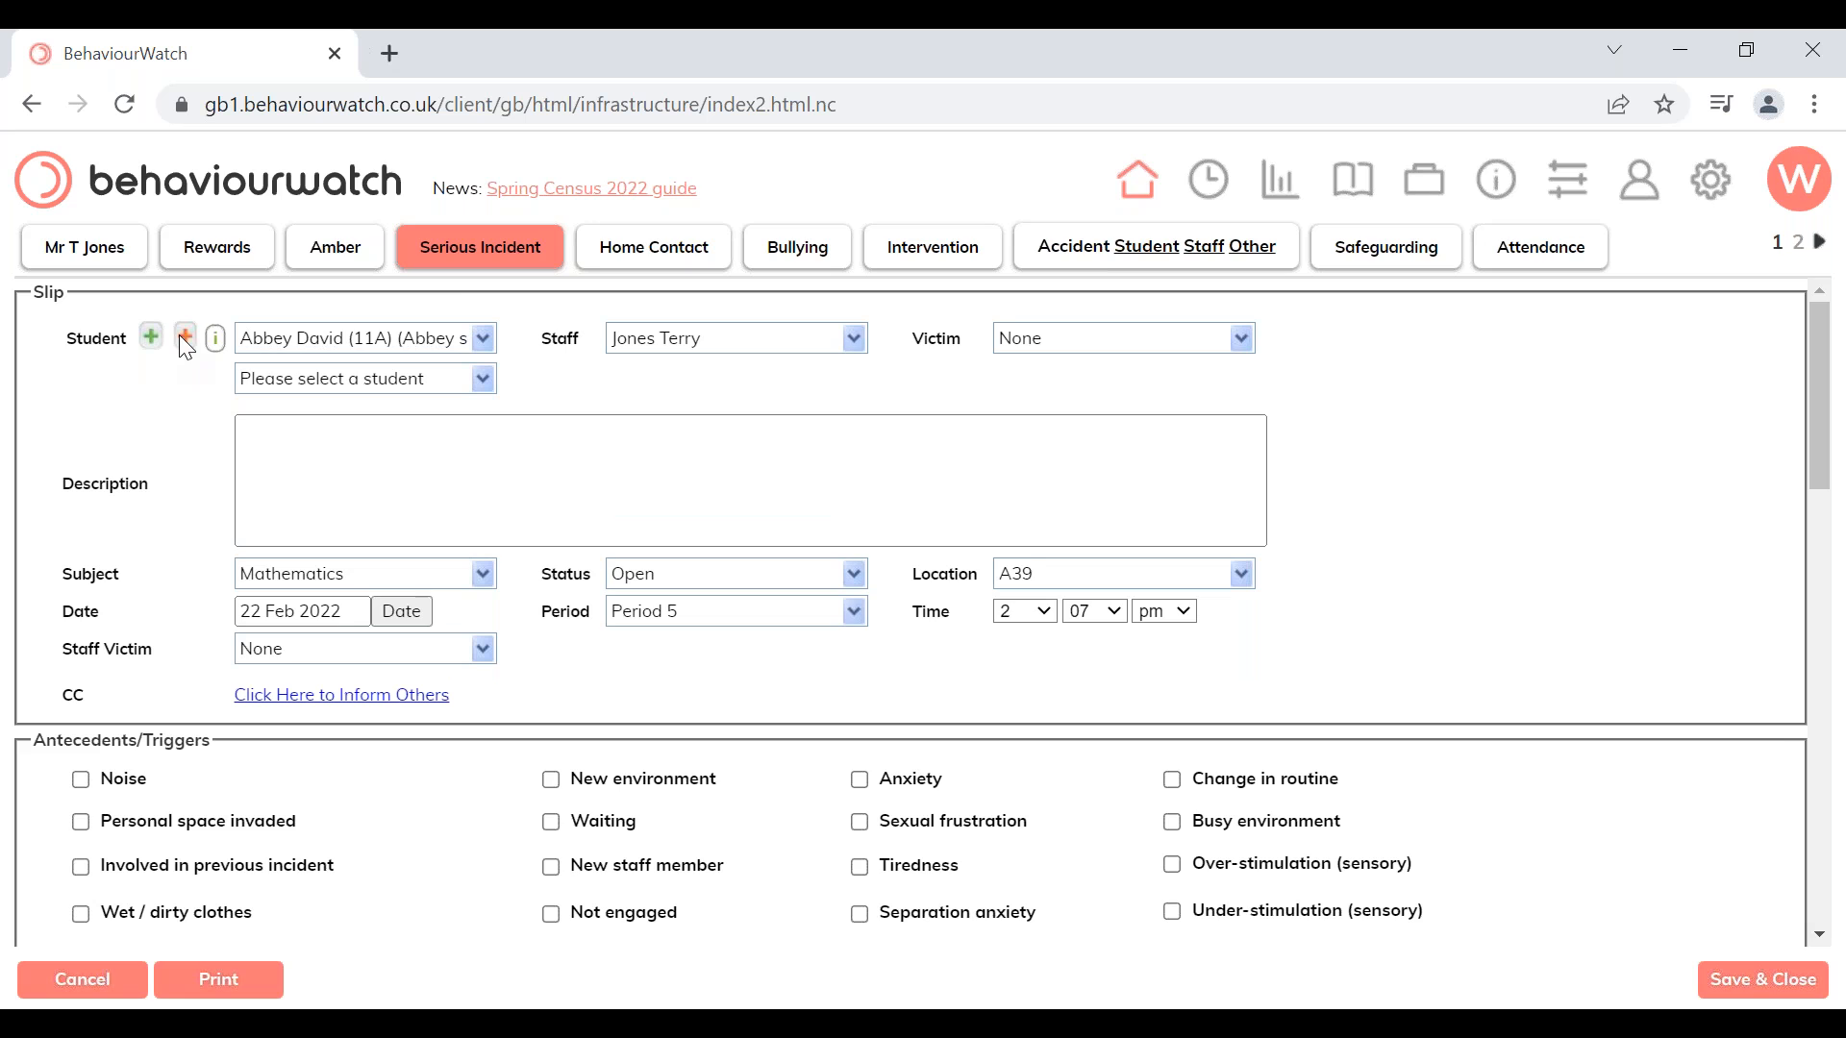
{"action": "left_click", "coordinate": [183, 337]}
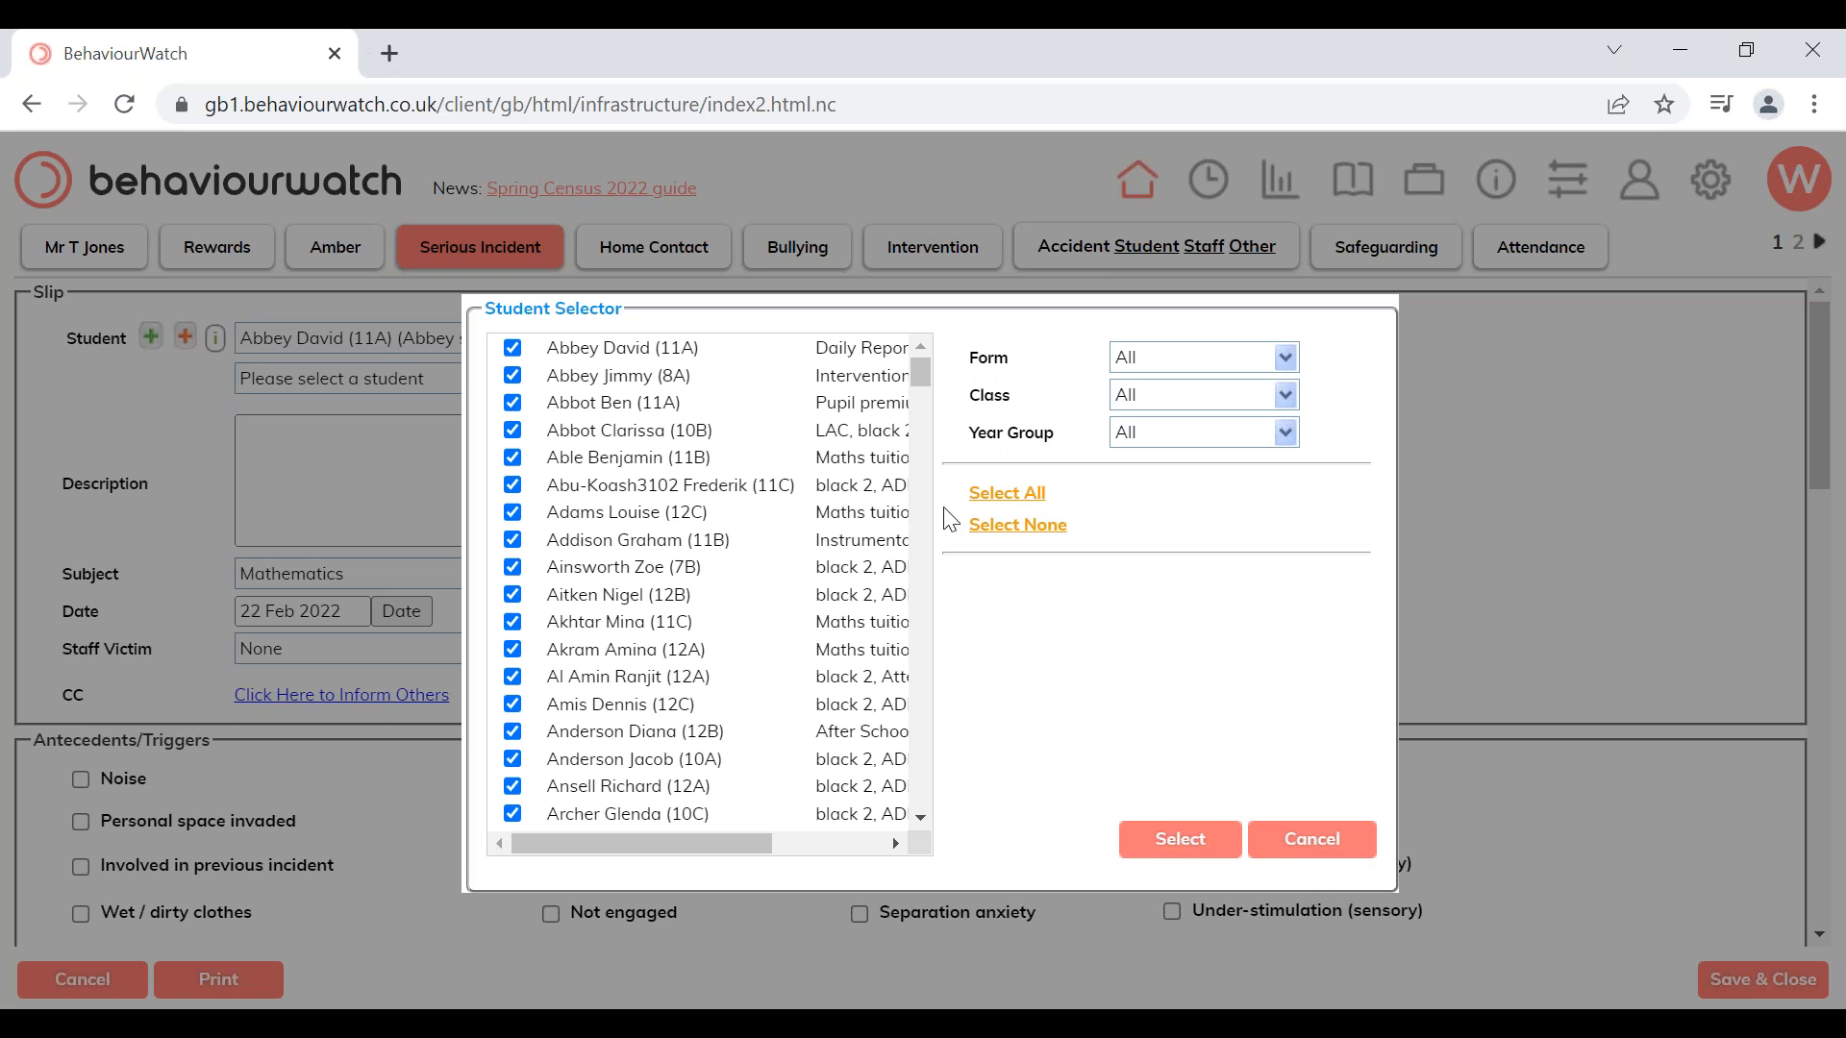
{"action": "left_click", "coordinate": [1292, 845]}
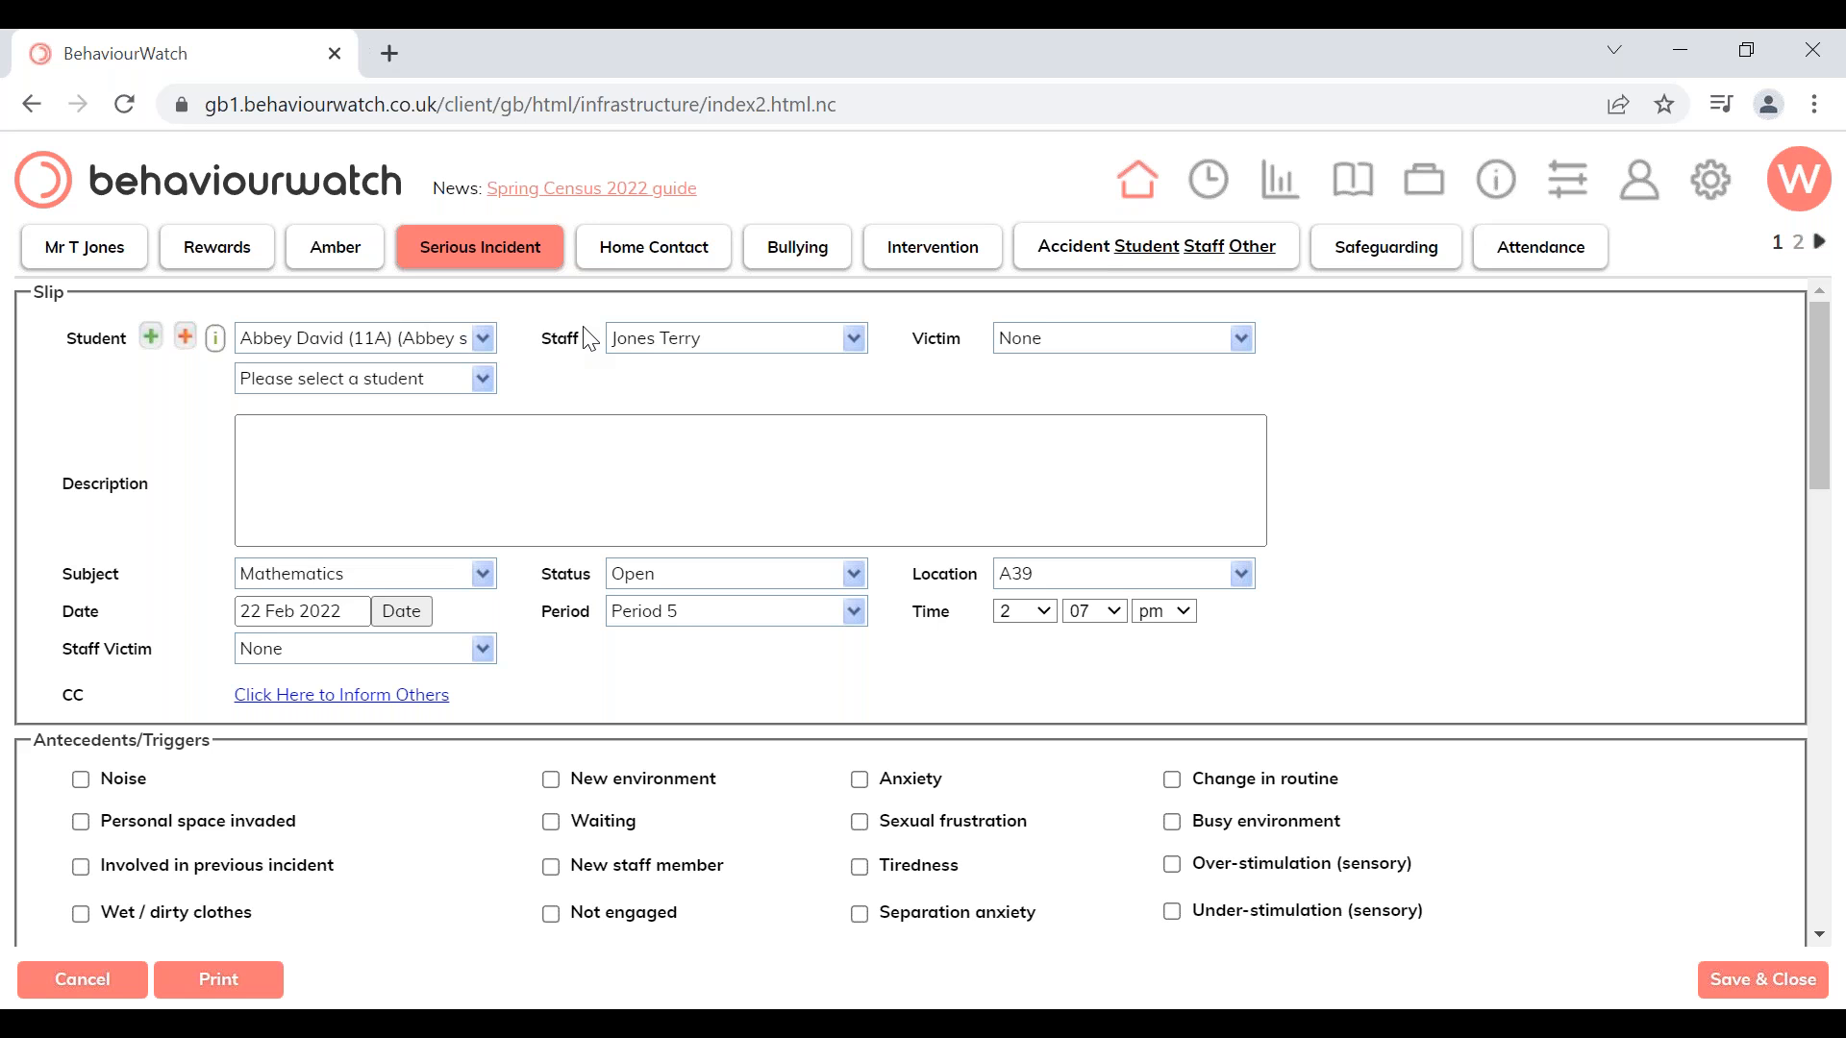
Select a student as the victim and a staff member as the staff victim on the slip
{"action": "left_click", "coordinate": [1043, 333]}
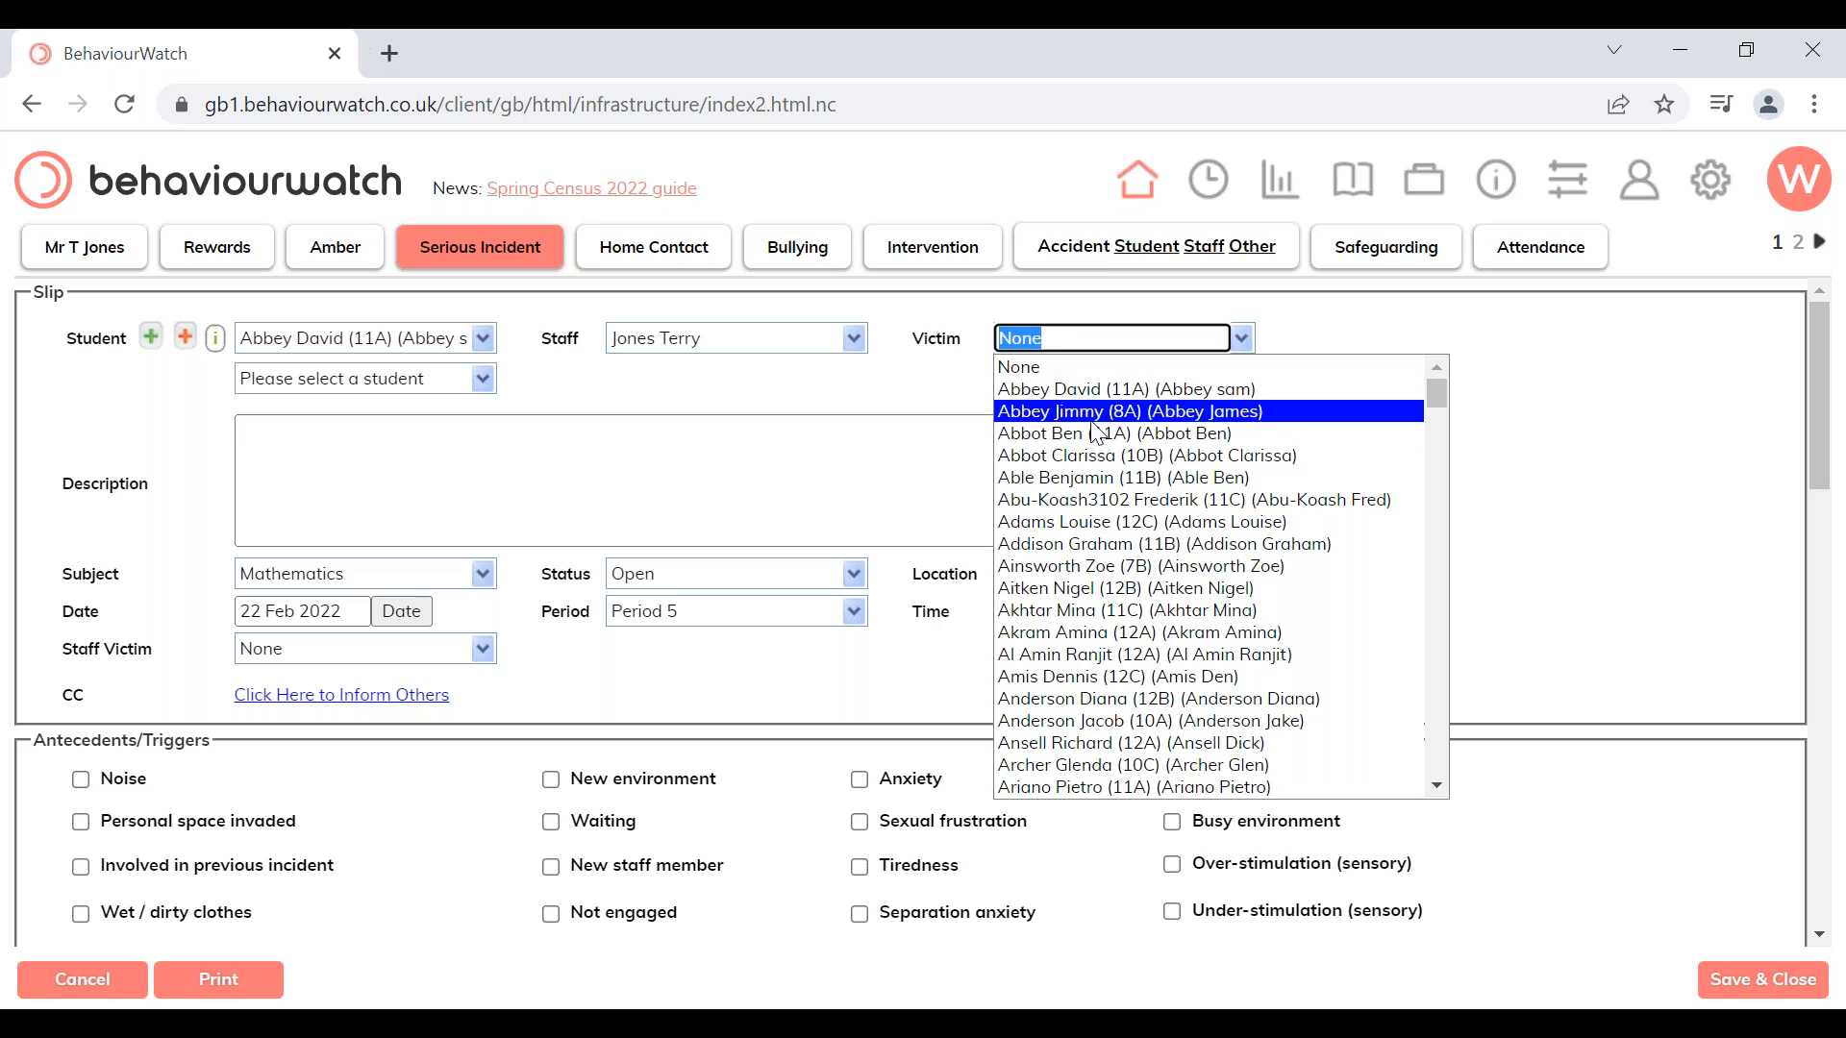
{"action": "left_click", "coordinate": [1092, 412]}
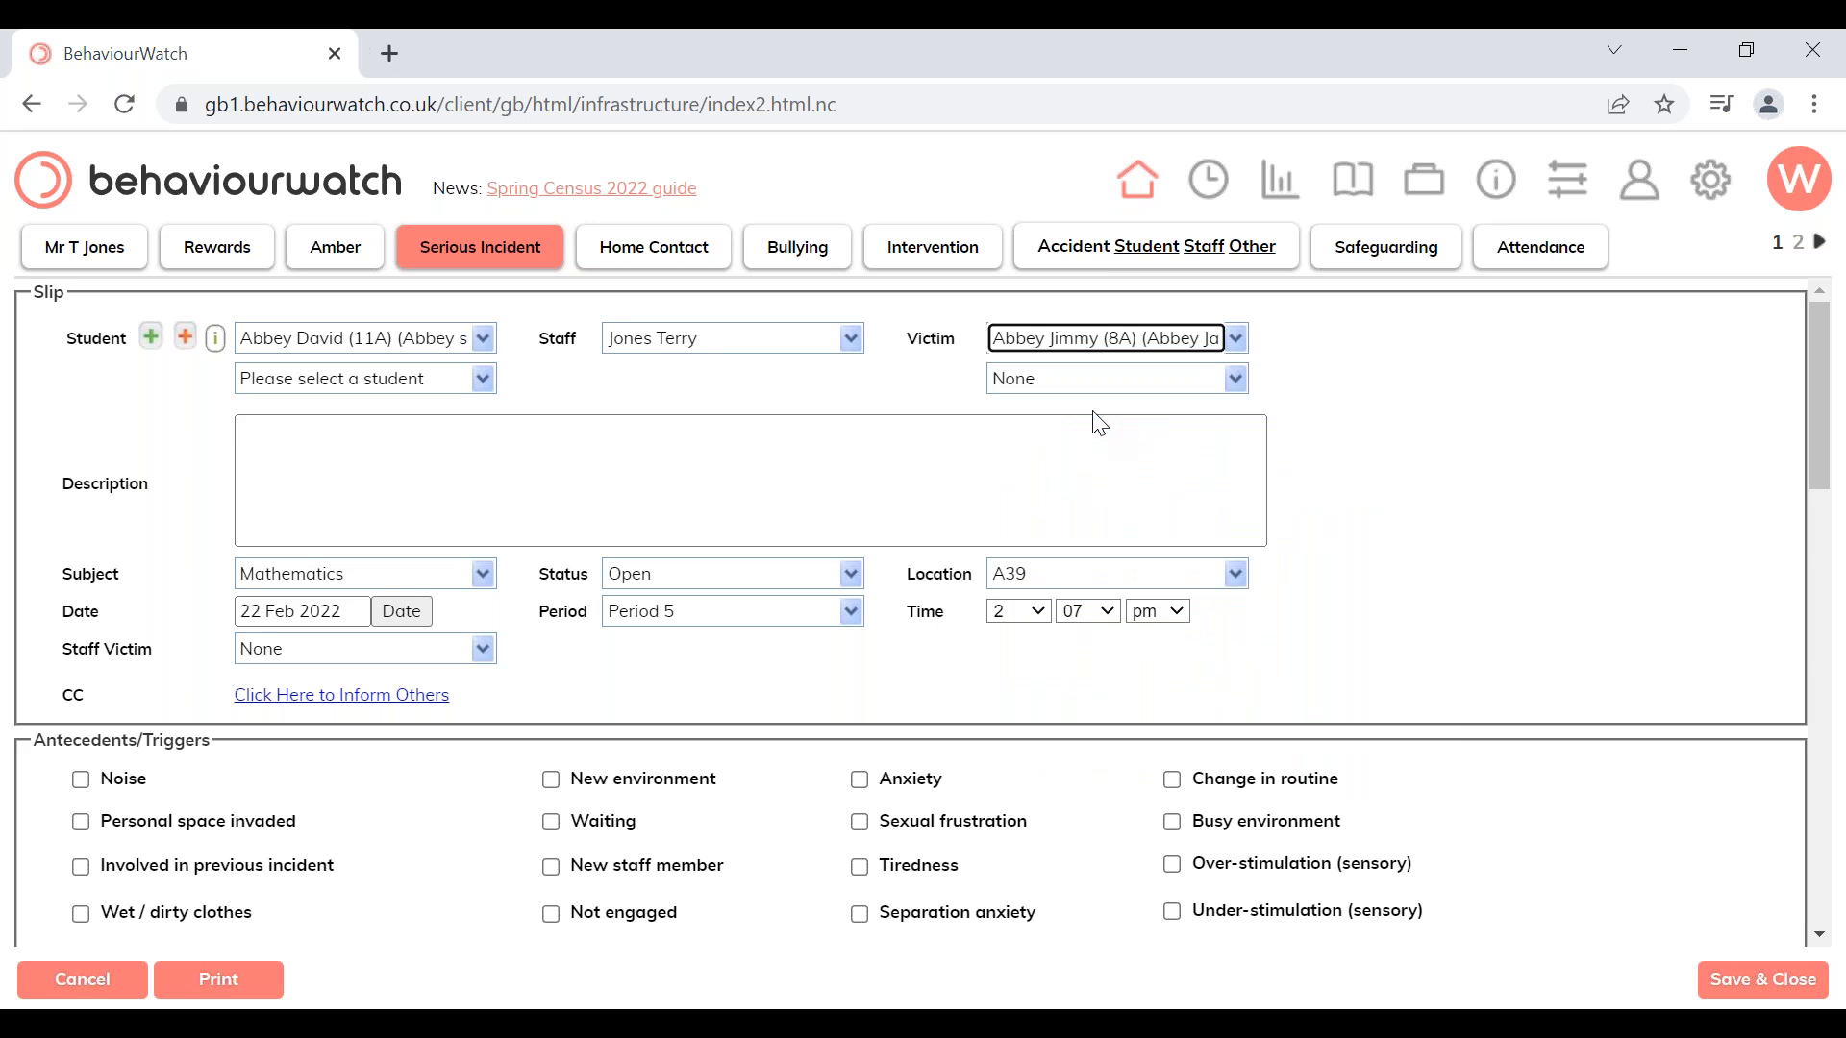
{"action": "left_click", "coordinate": [394, 655]}
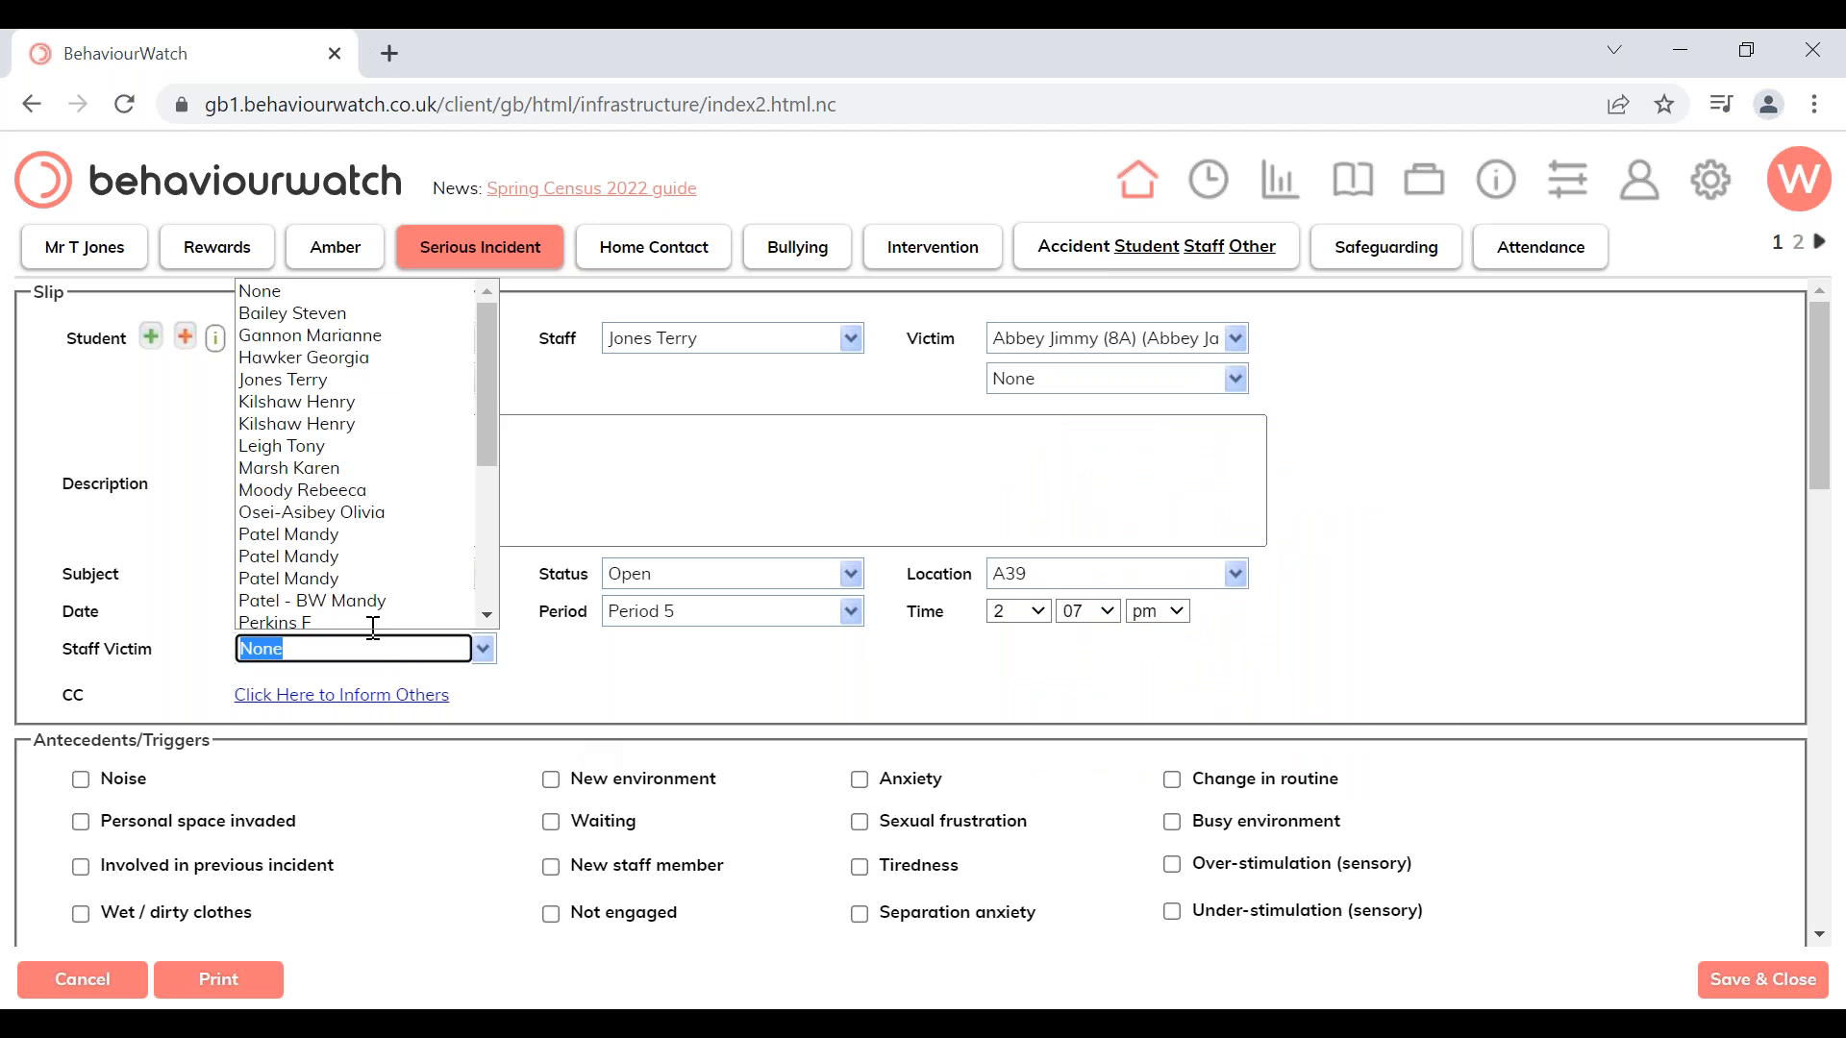
{"action": "left_click", "coordinate": [336, 470]}
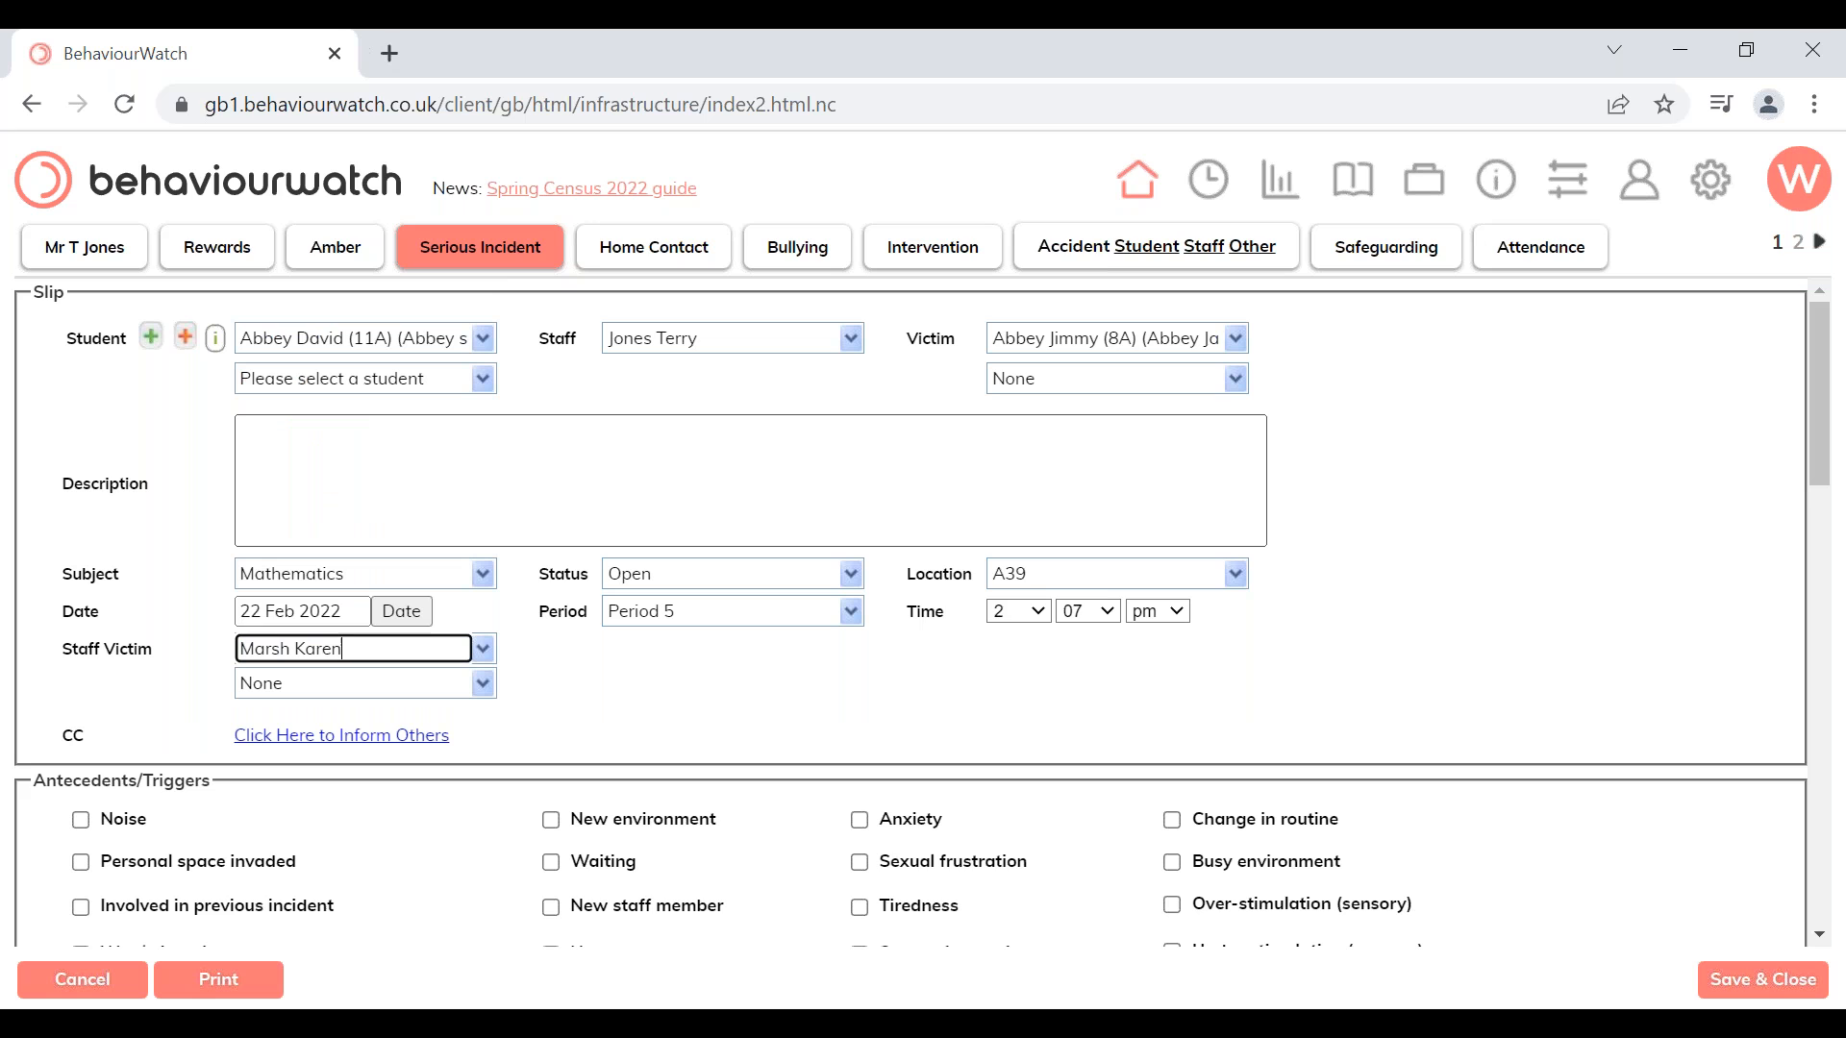
View the available subjects, and search the Location field for A20 before clearing that field
{"action": "left_click", "coordinate": [749, 481]}
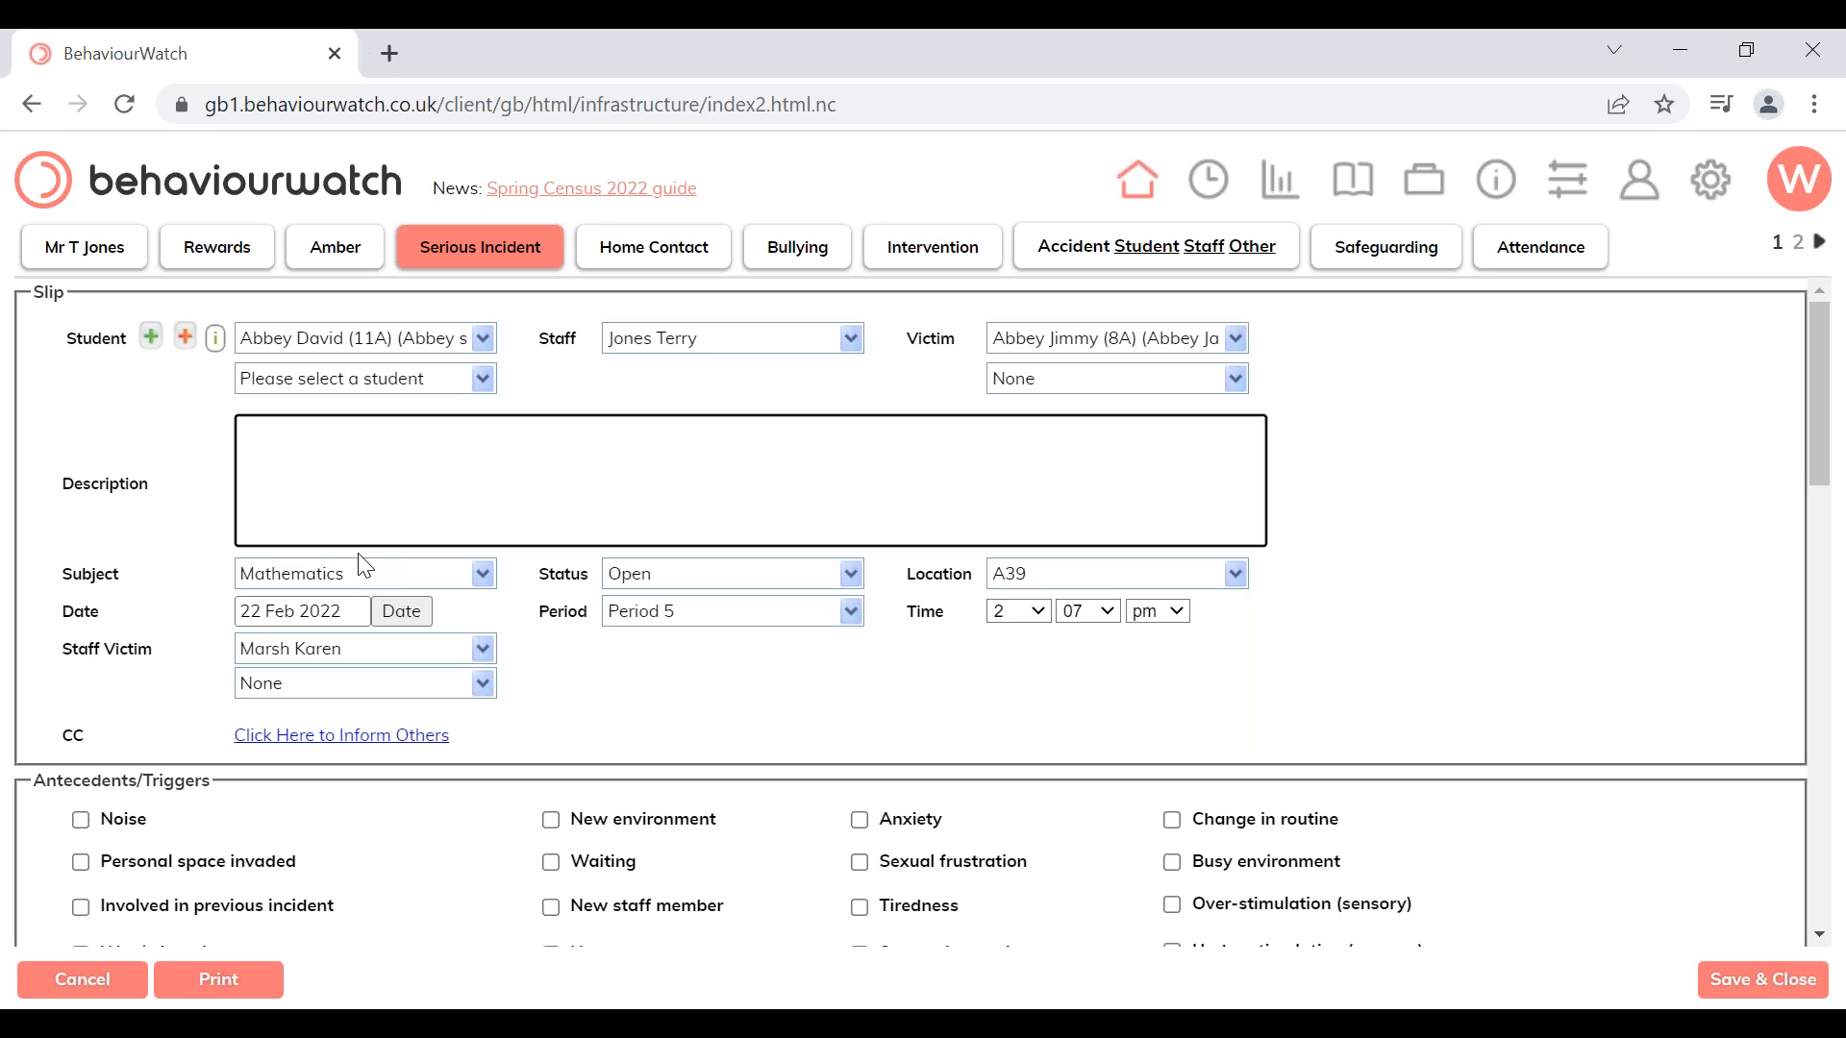
{"action": "left_click", "coordinate": [342, 573]}
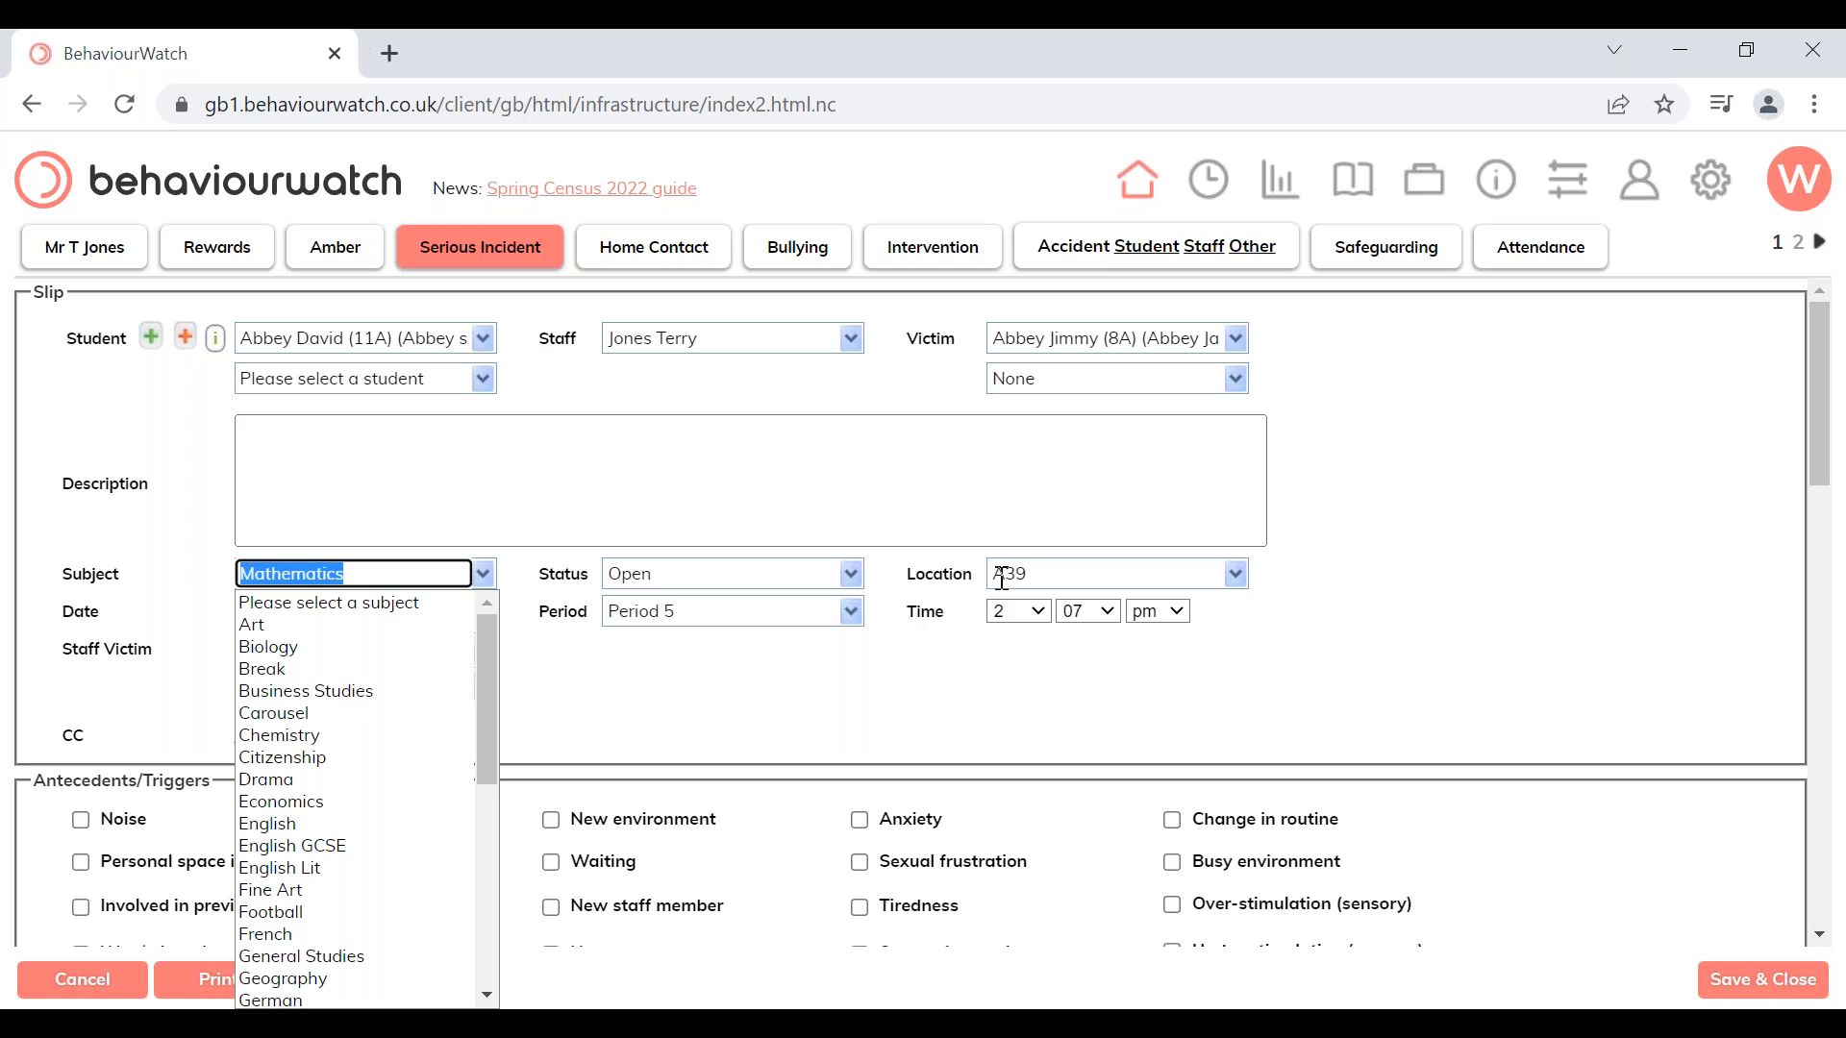
{"action": "left_click", "coordinate": [1030, 566]}
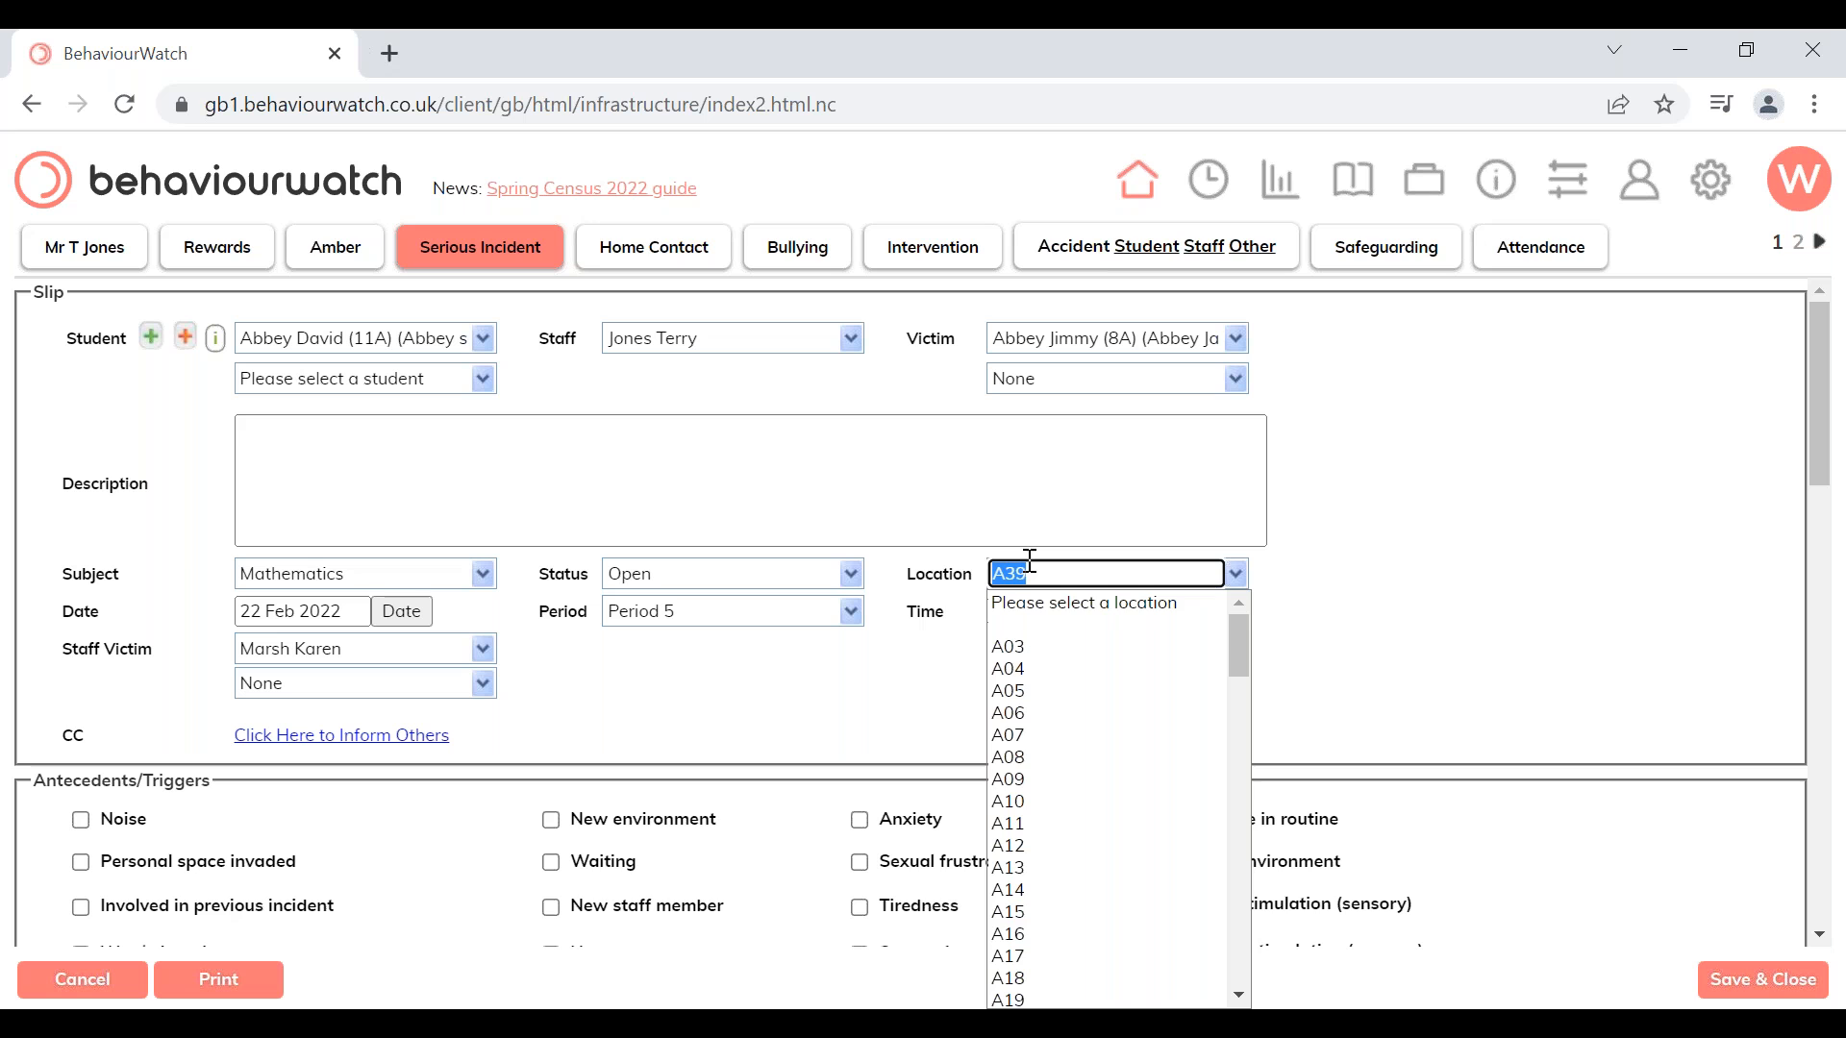
{"action": "type", "text": "a20"}
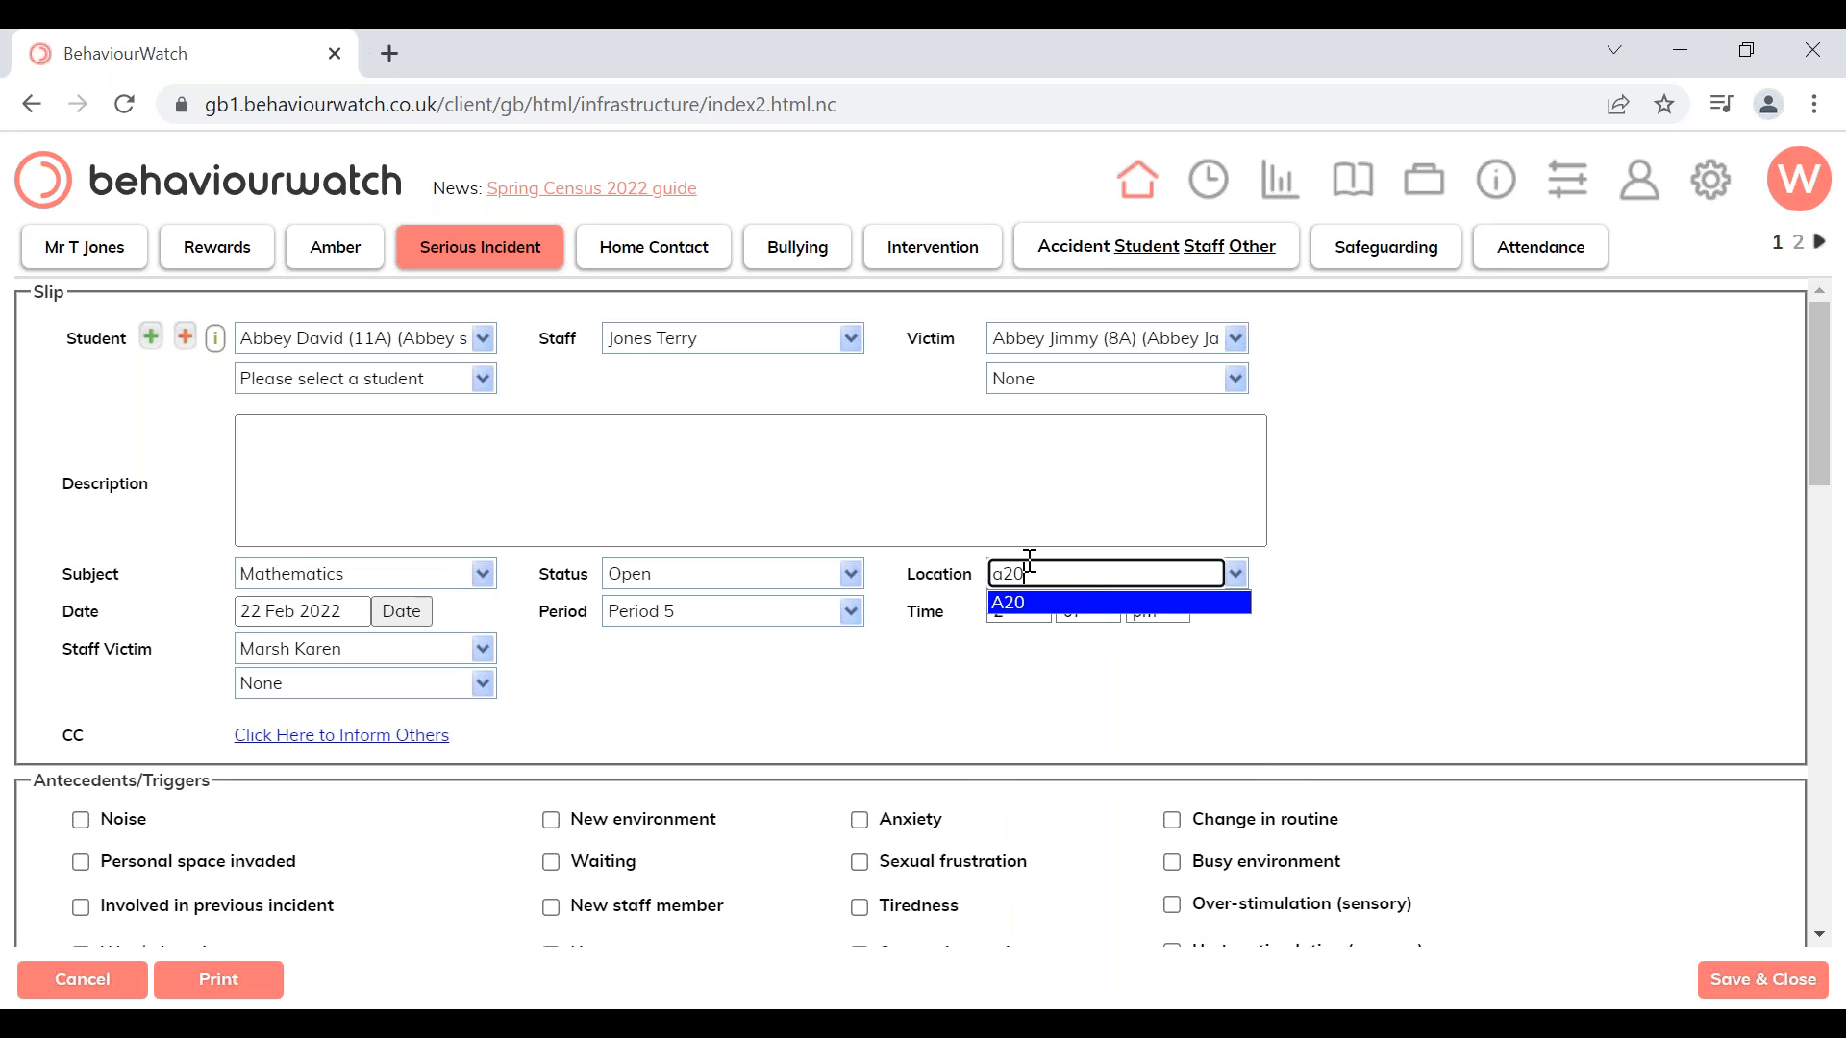
{"action": "key", "text": "BackSpace"}
{"action": "key", "text": "BackSpace"}
{"action": "key", "text": "BackSpace"}
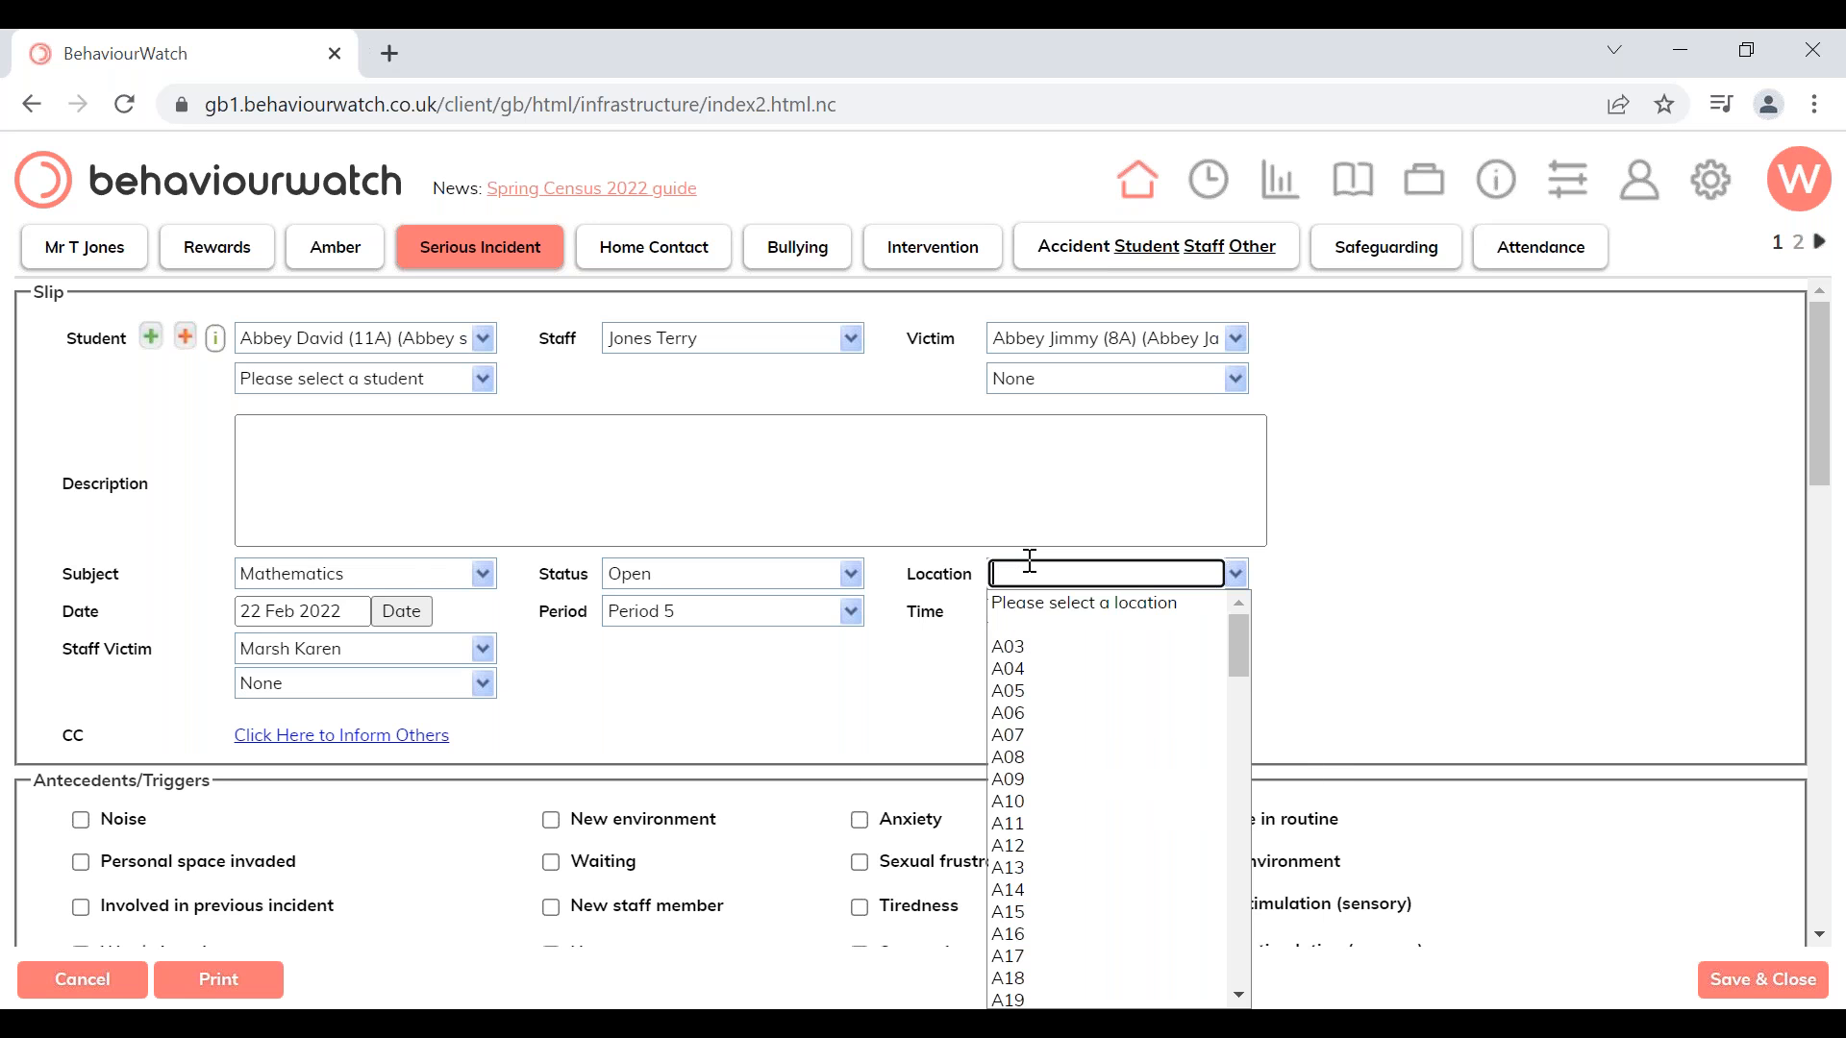
{"action": "left_click", "coordinate": [834, 670]}
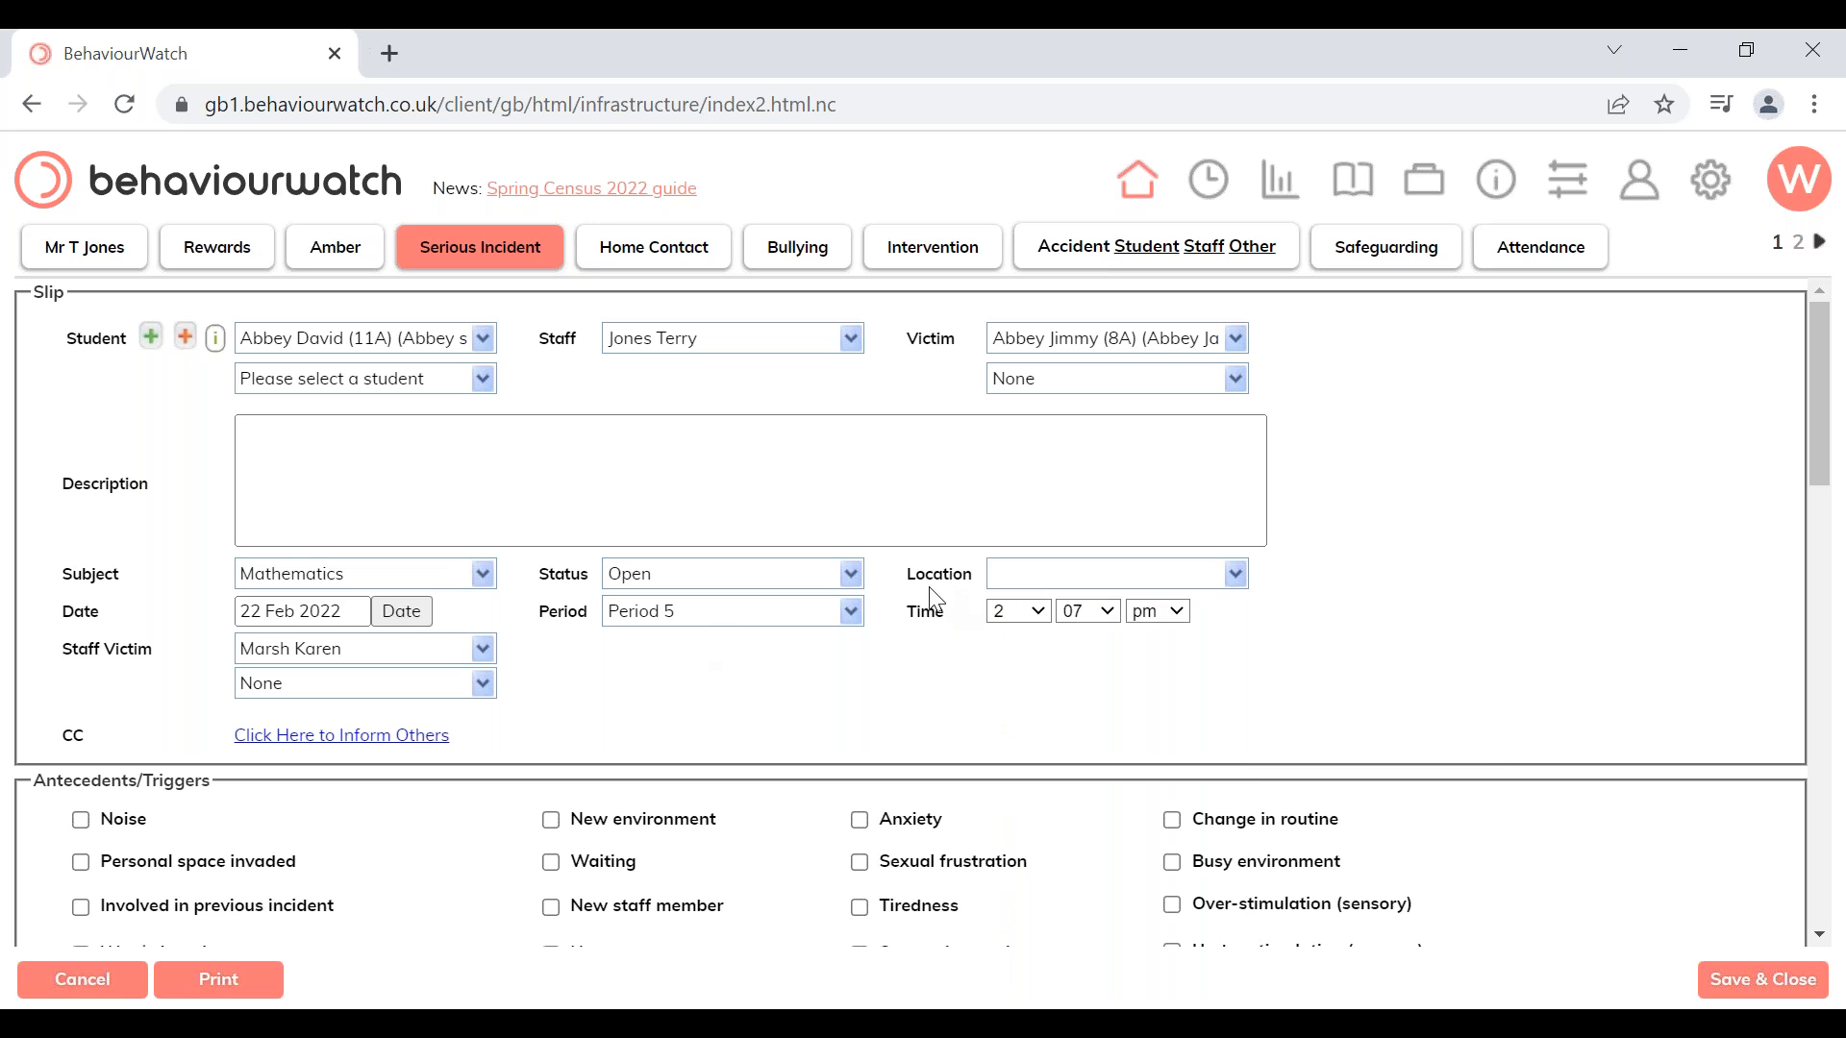
Set the date of the incident to 21 Feb 2022
{"action": "left_click", "coordinate": [400, 613]}
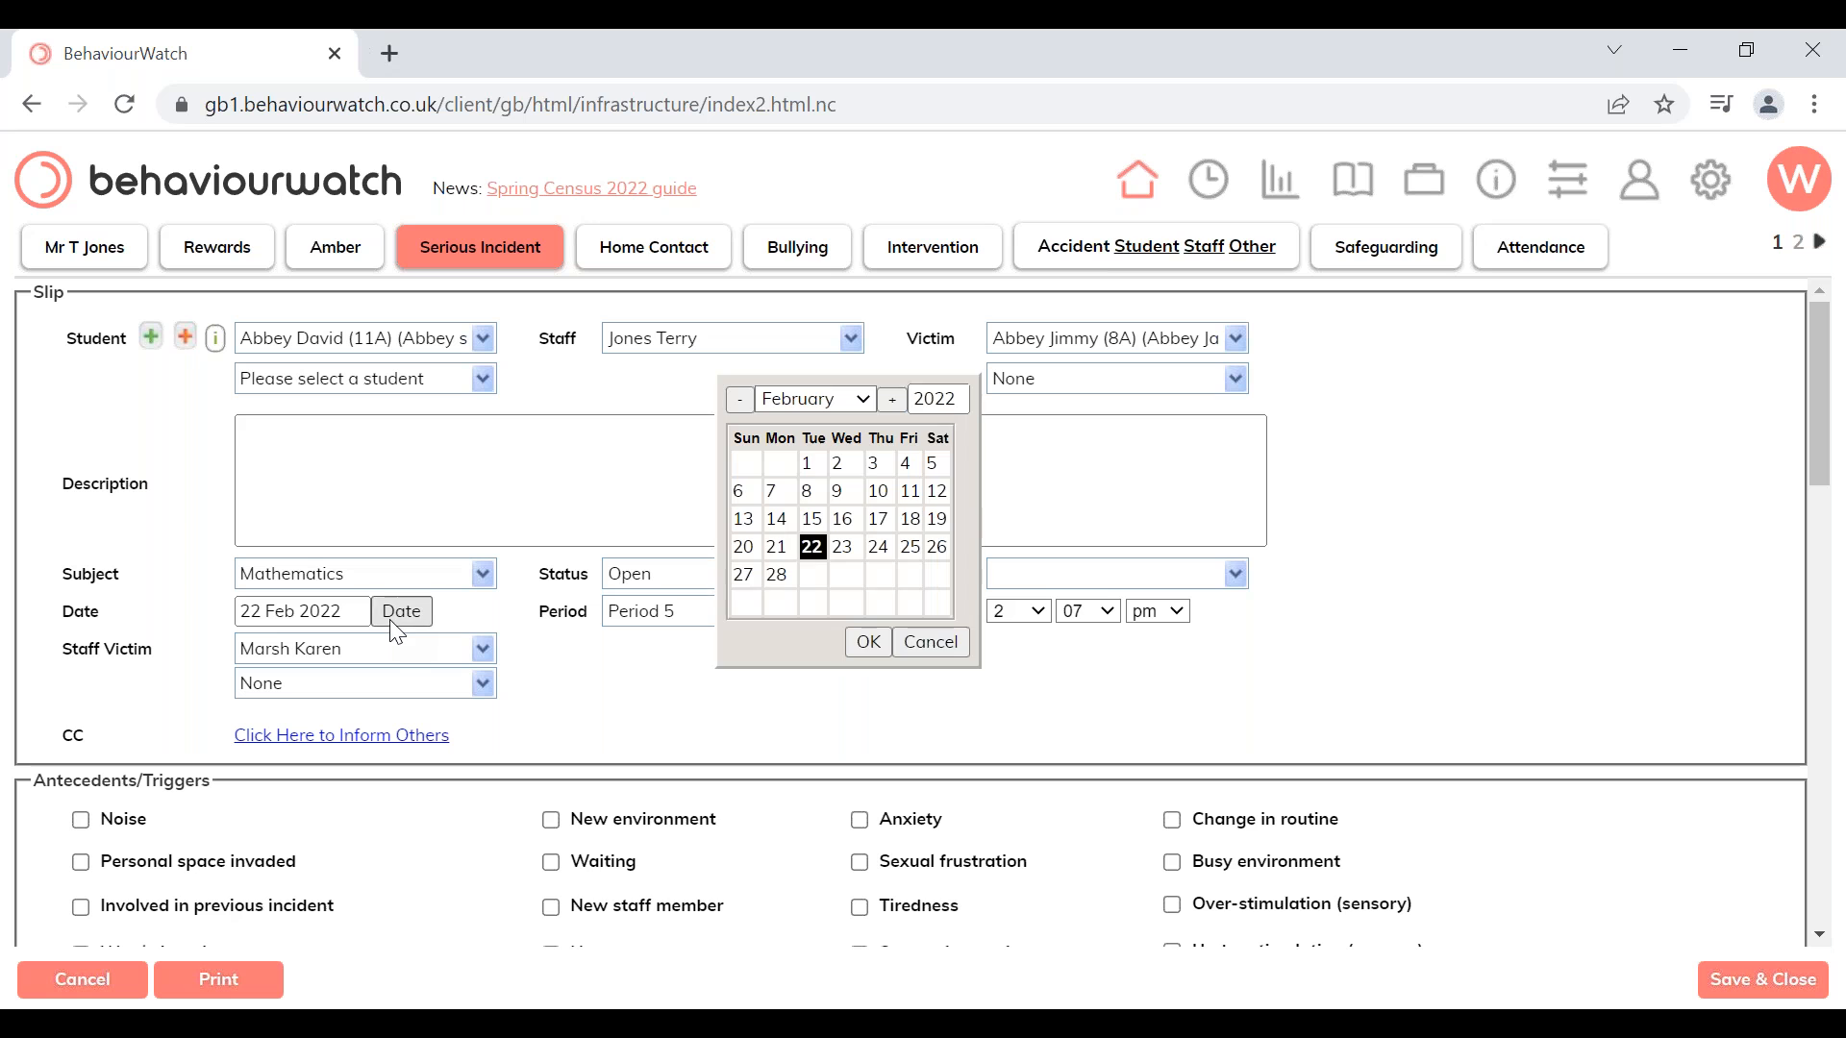
{"action": "left_click", "coordinate": [781, 548]}
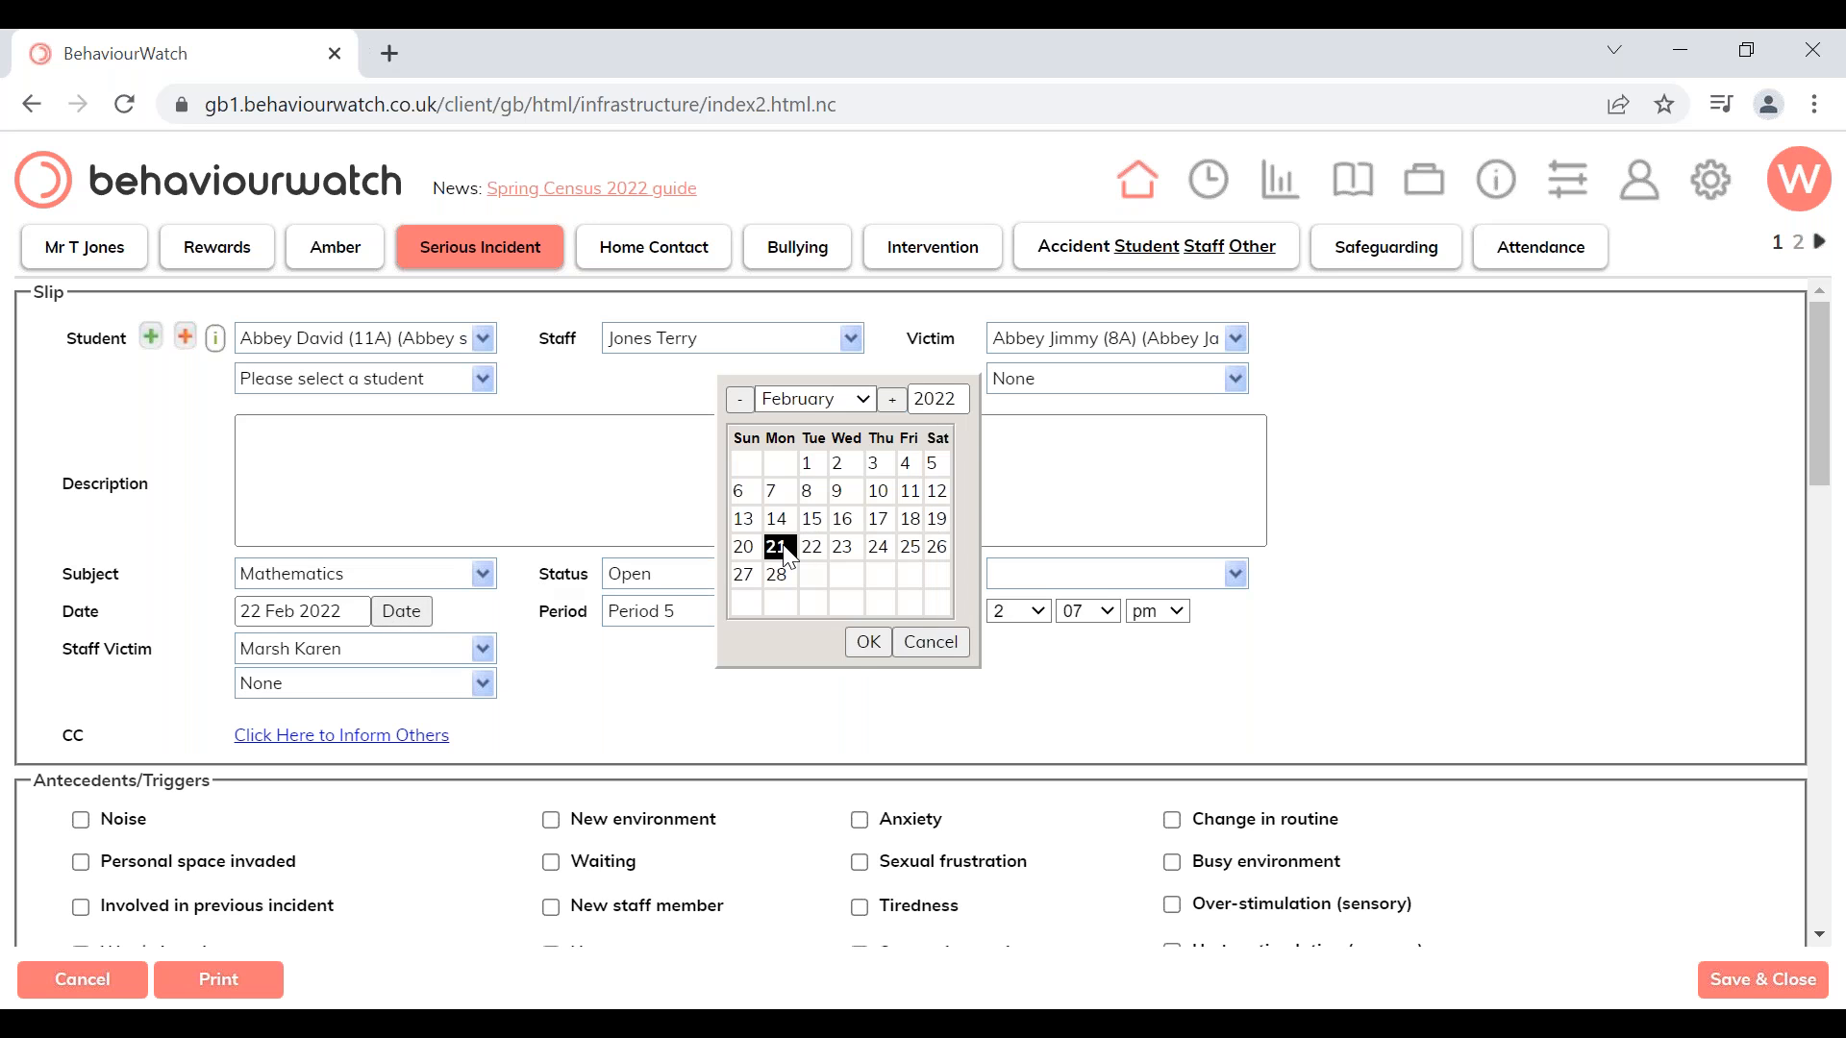
{"action": "left_click", "coordinate": [859, 641]}
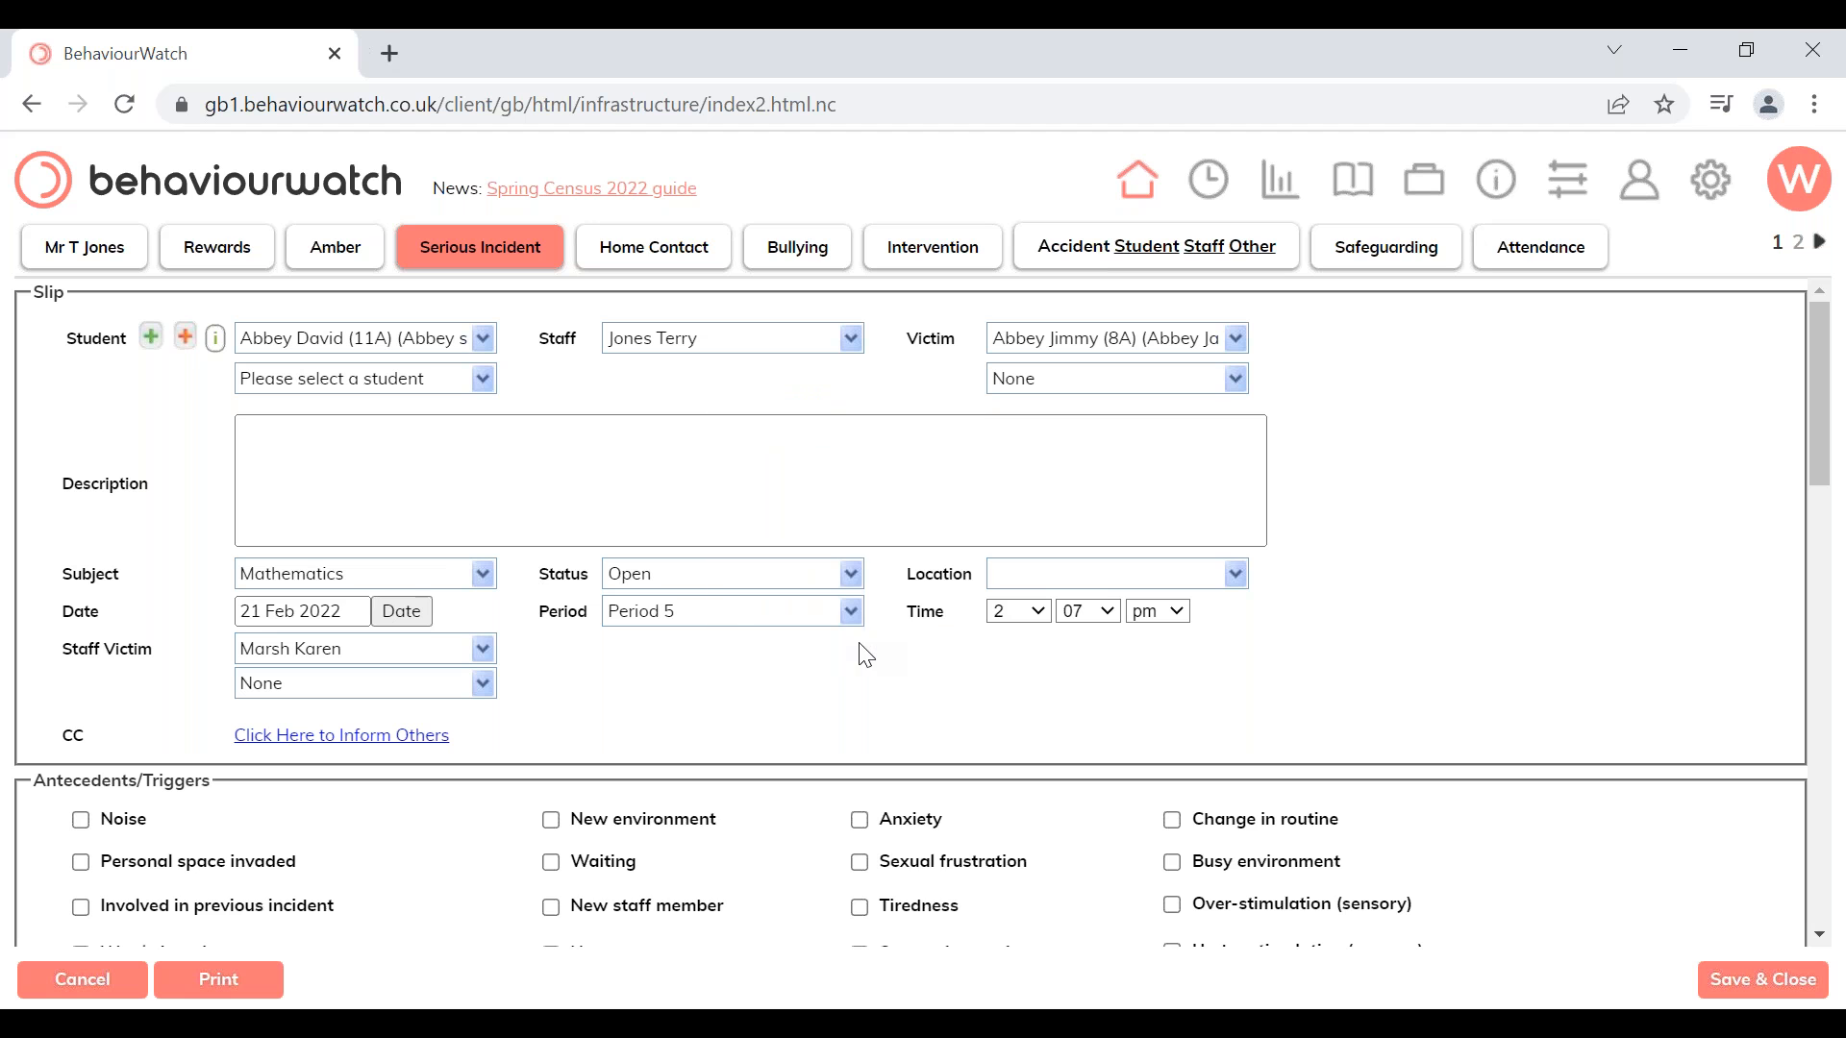
Choose Period 4 for the incident and switch its time from am to pm
{"action": "left_click", "coordinate": [692, 612]}
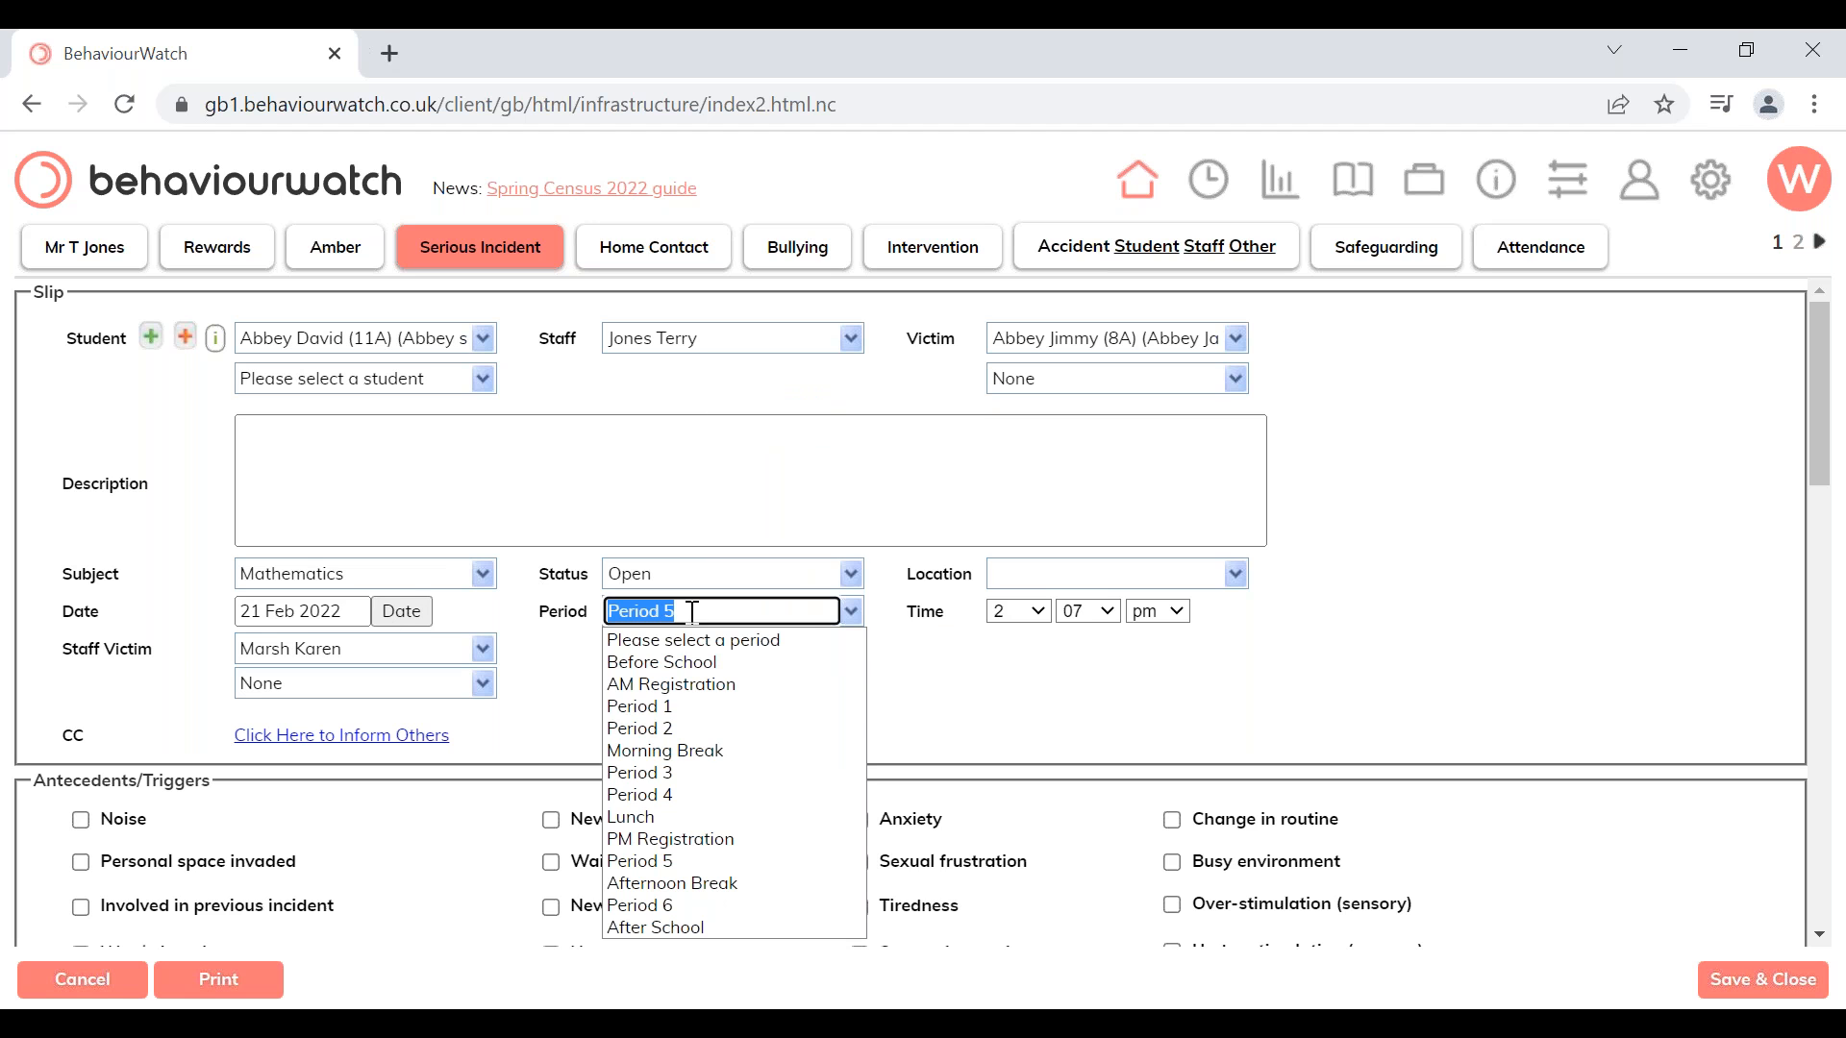
{"action": "left_click", "coordinate": [670, 797]}
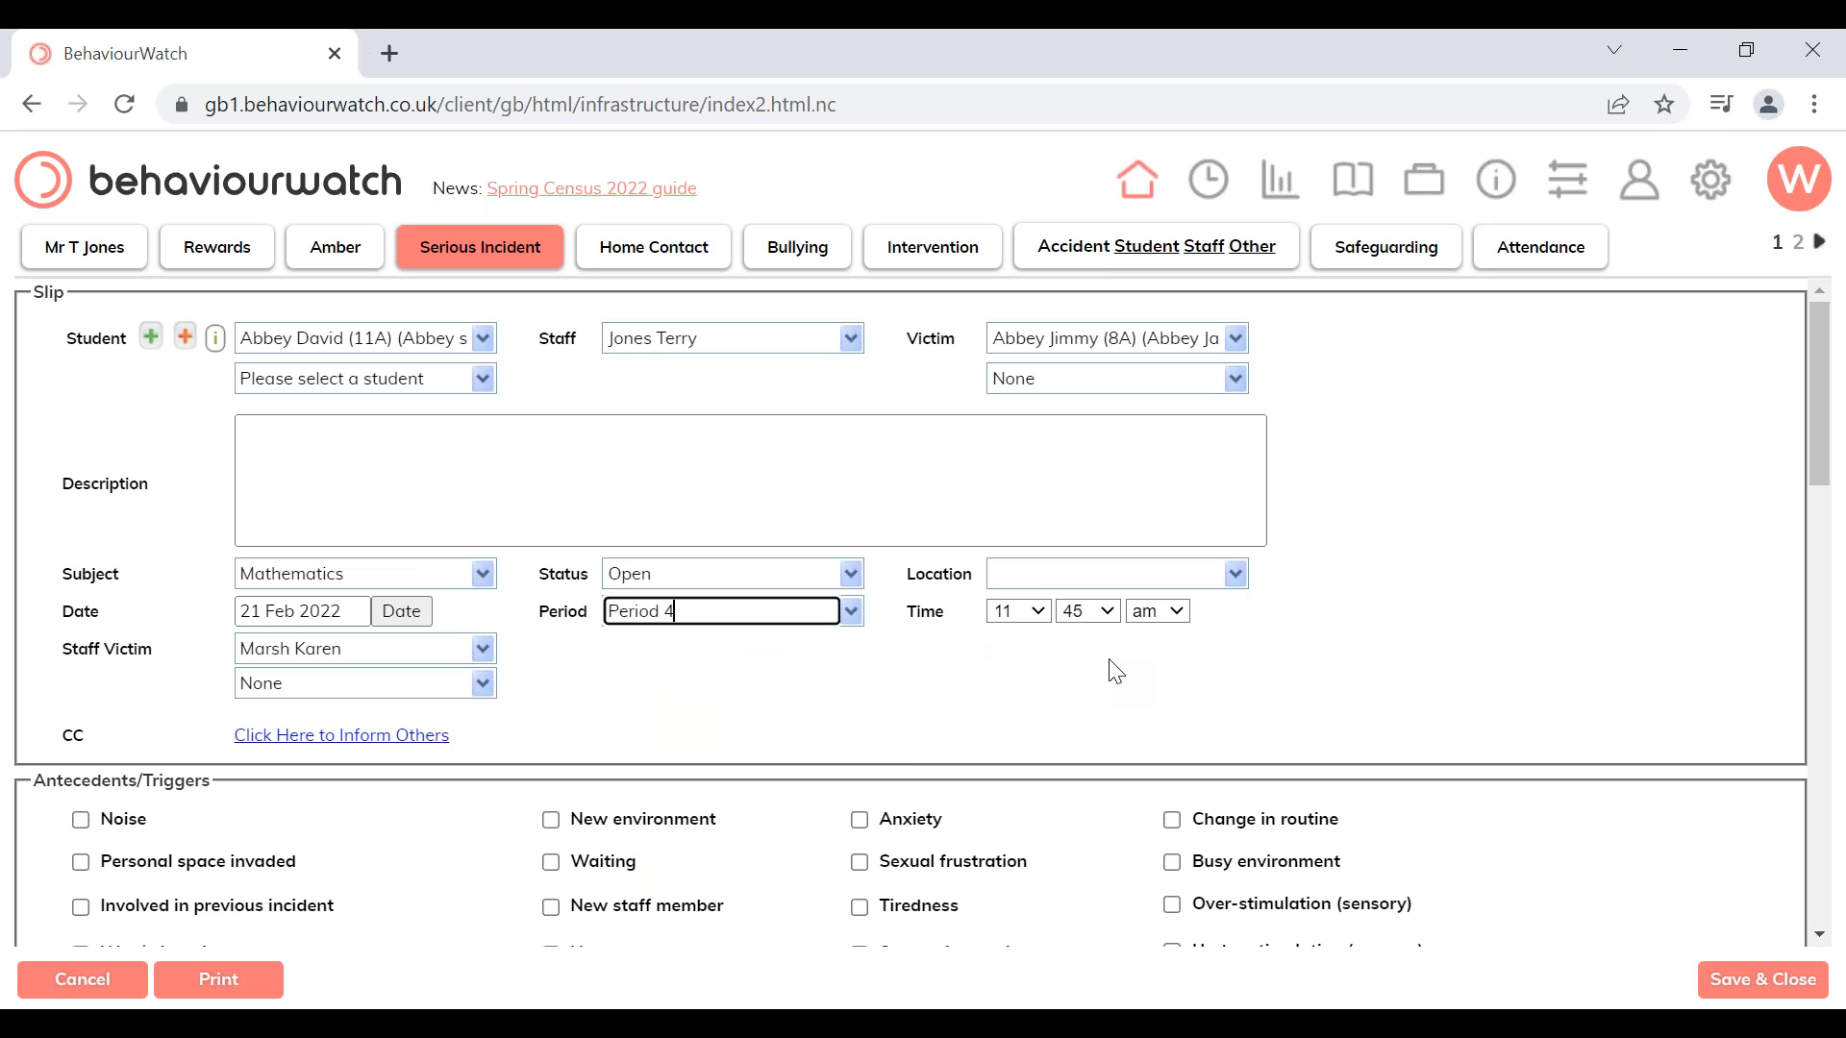
{"action": "left_click", "coordinate": [1108, 611]}
{"action": "left_click", "coordinate": [1157, 615]}
{"action": "left_click", "coordinate": [1148, 659]}
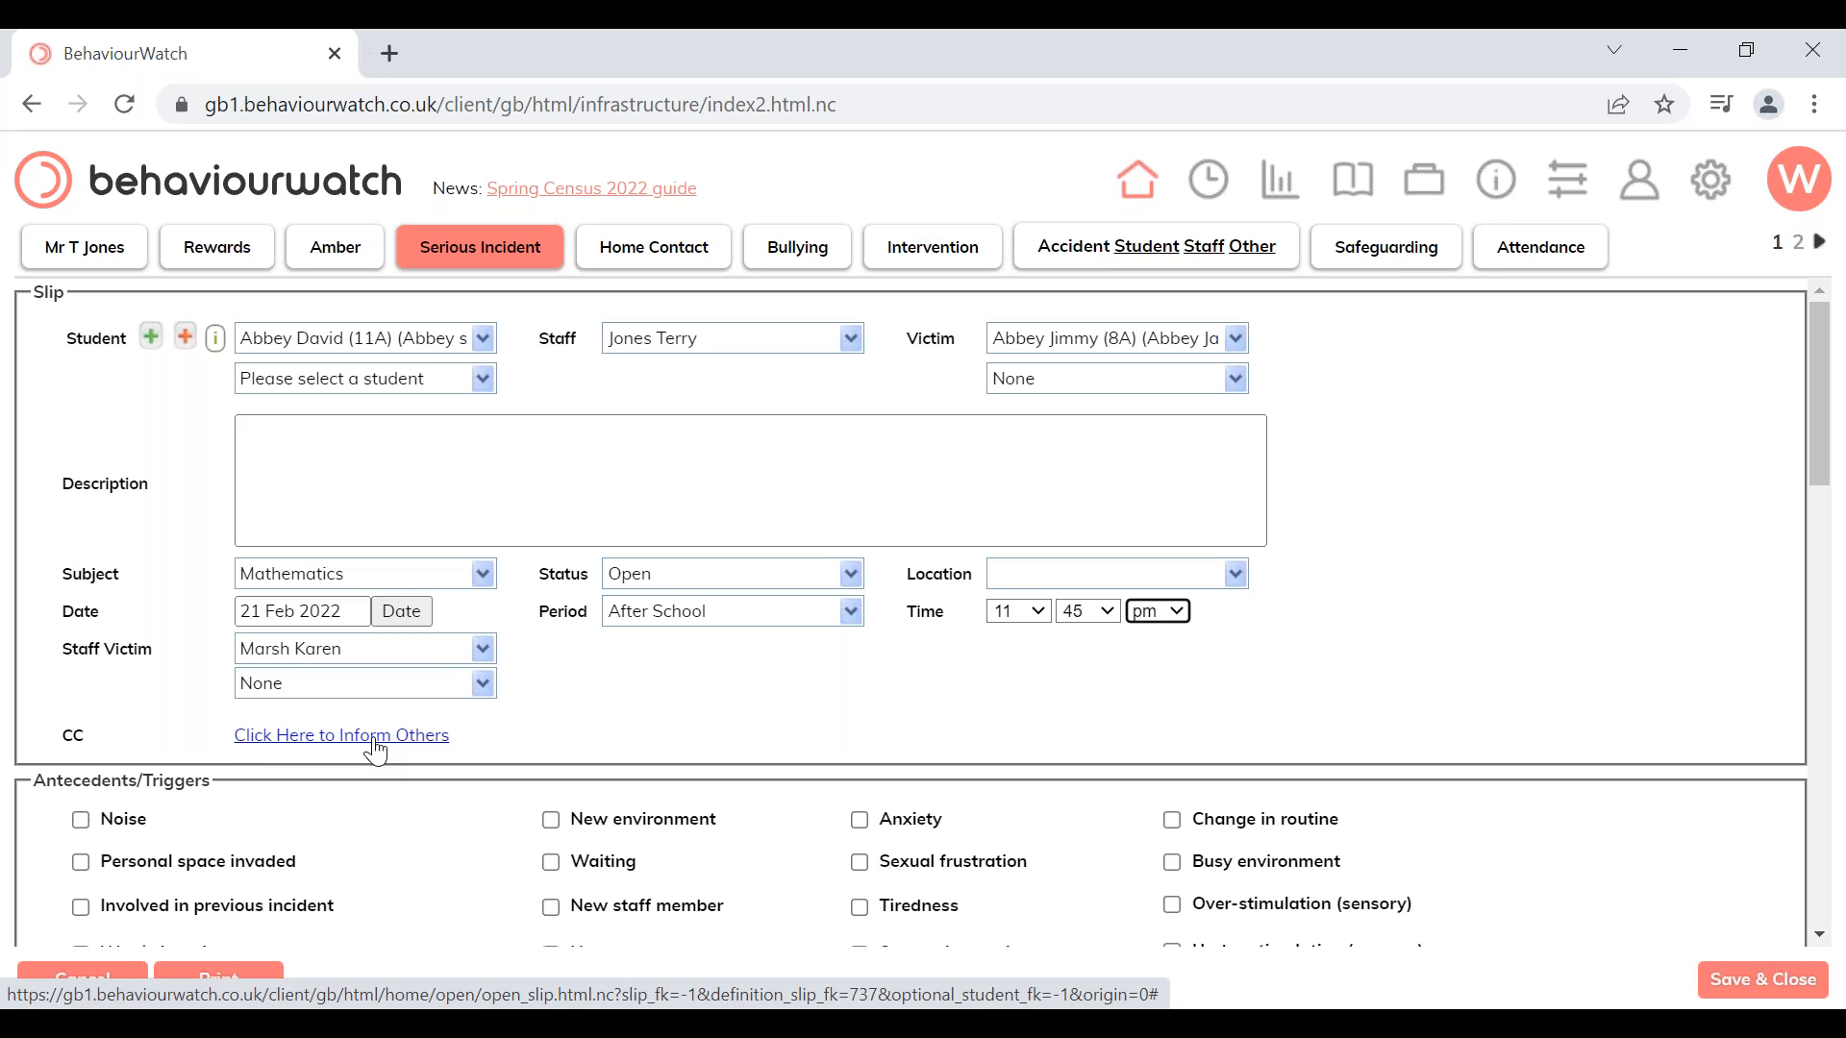
Mark one staff member to be informed about the slip and close the selection without applying it
{"action": "left_click", "coordinate": [375, 742]}
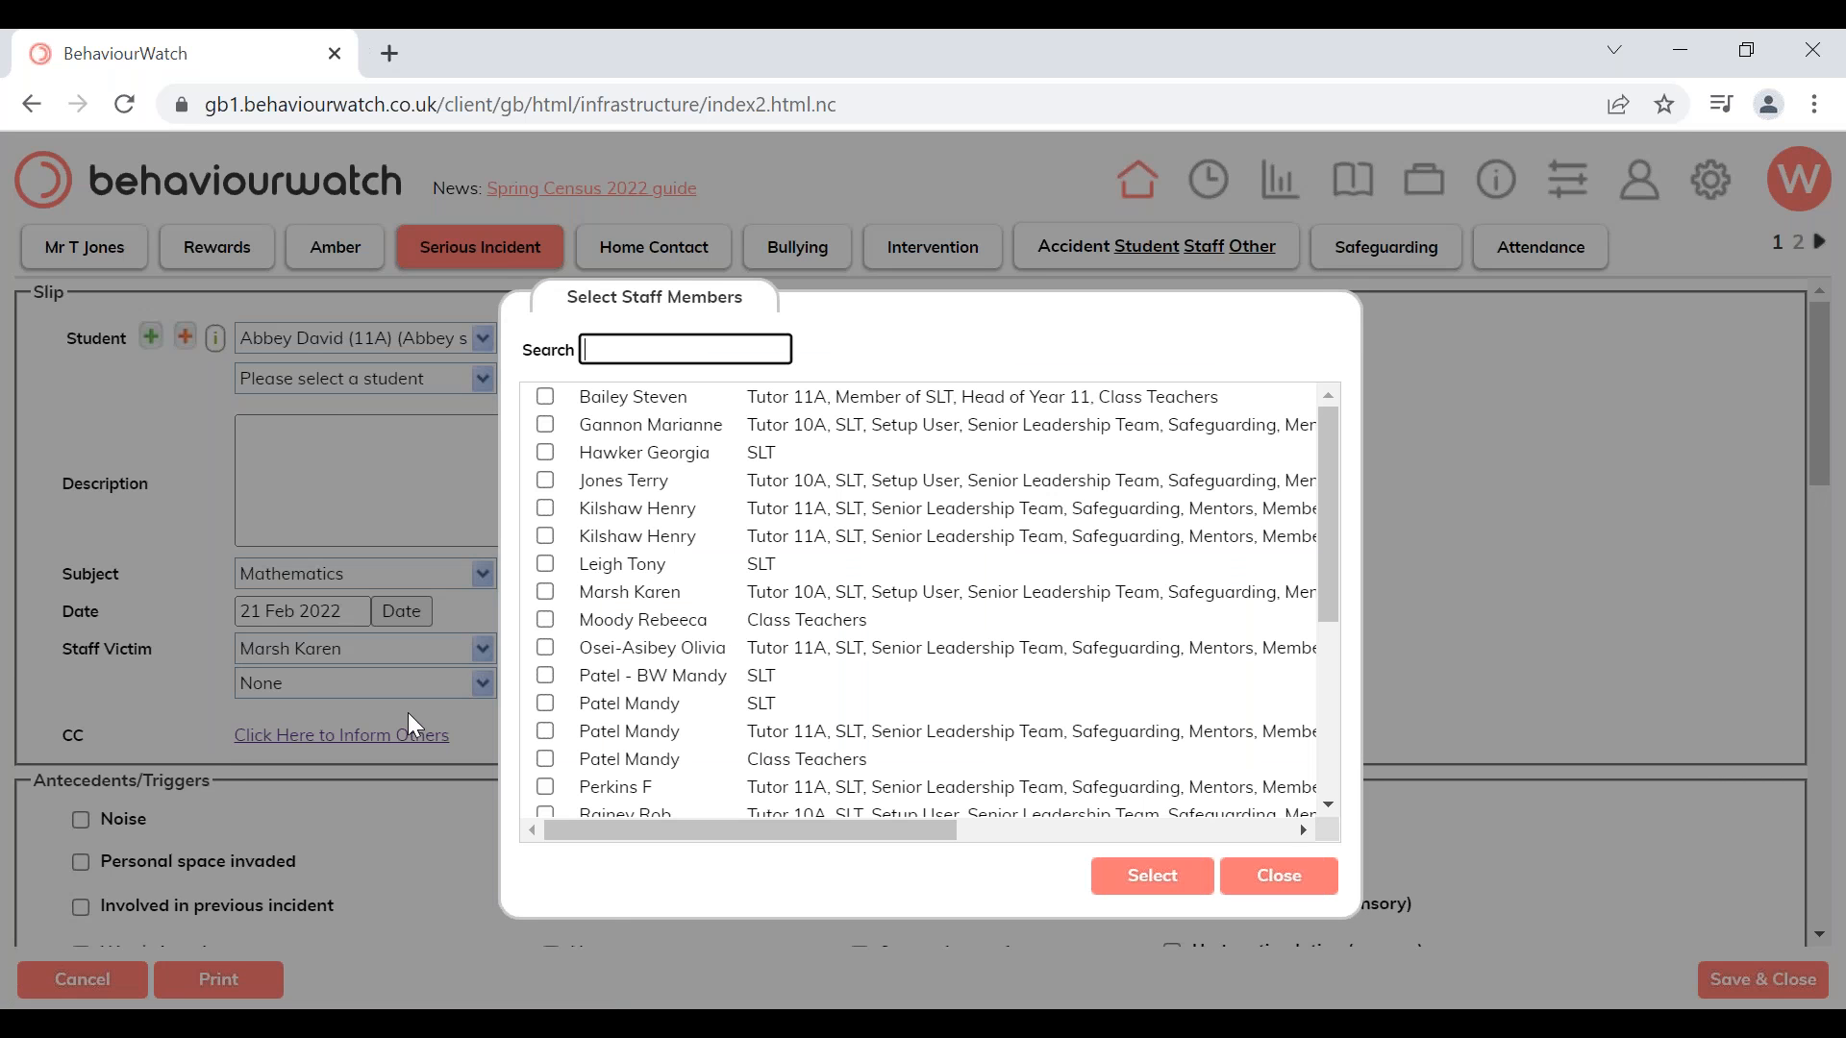
{"action": "left_click", "coordinate": [547, 423]}
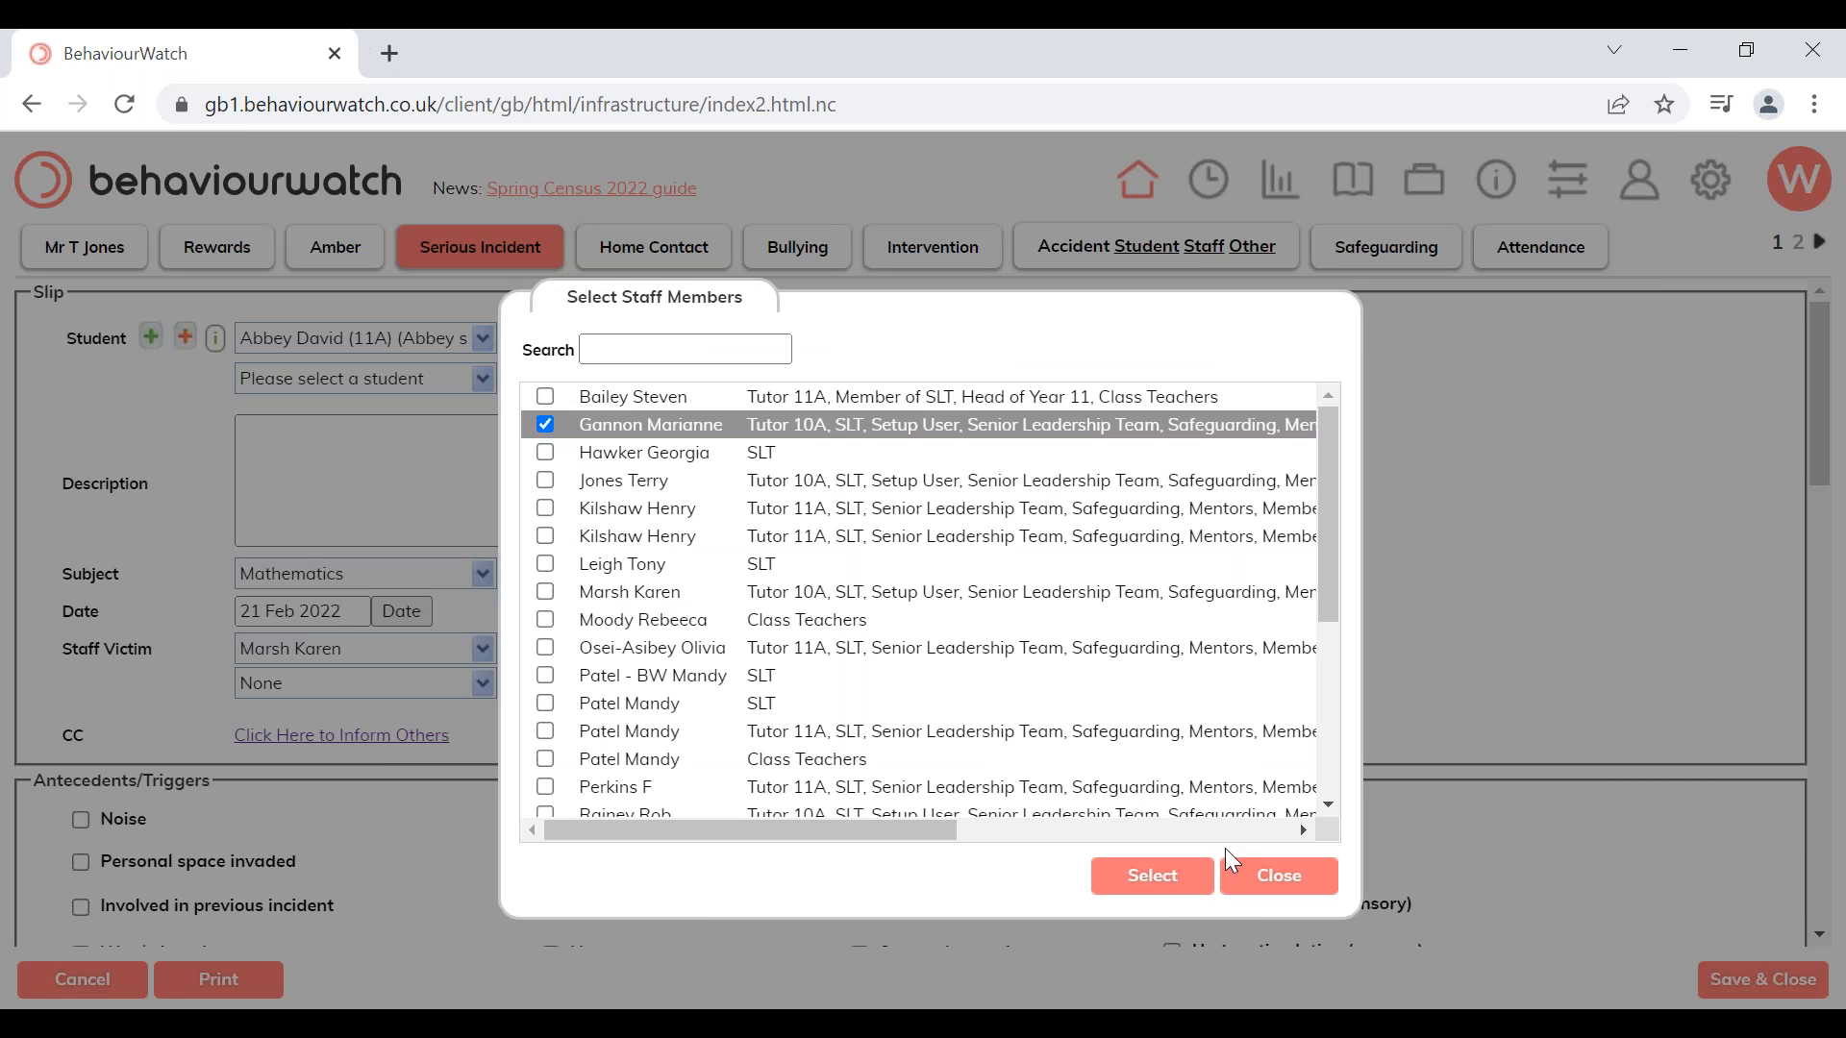
{"action": "left_click", "coordinate": [1315, 878]}
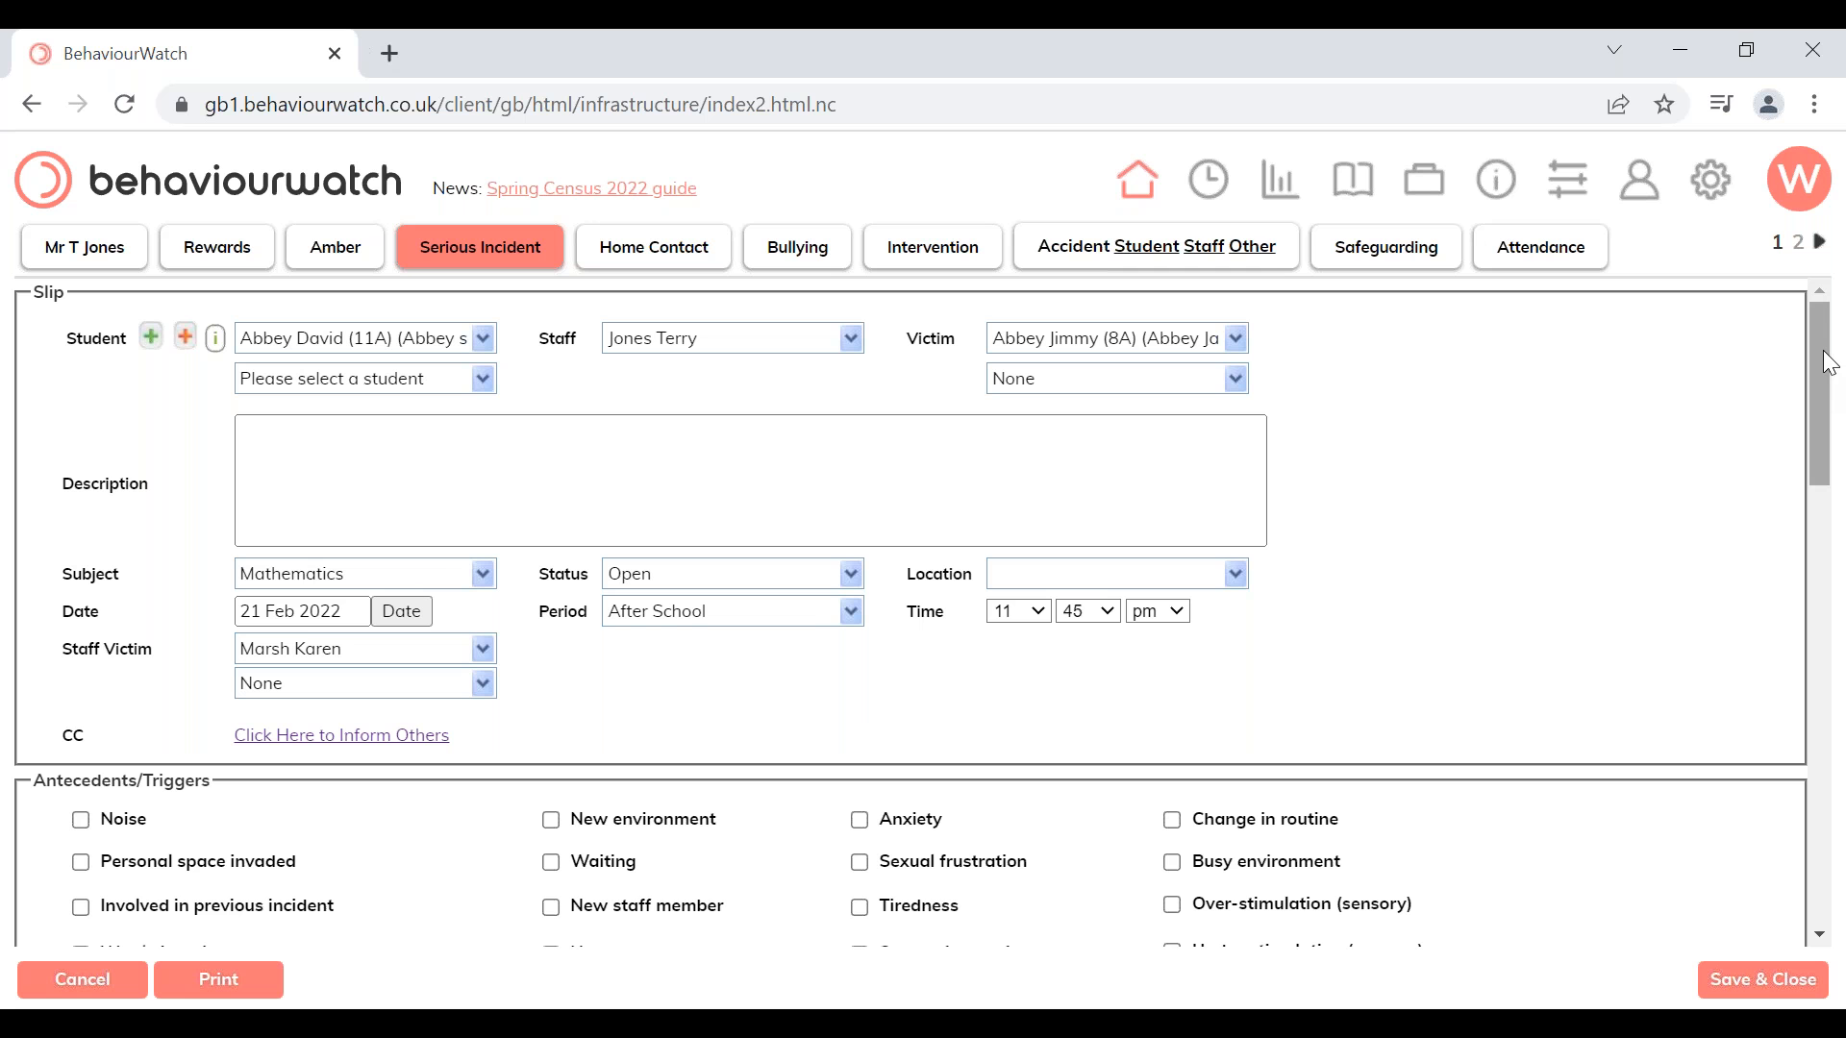
Mark Noise, New environment and Waiting as the incident's antecedents/triggers
{"action": "left_click_drag", "start_coordinate": [1823, 351], "coordinate": [1828, 467]}
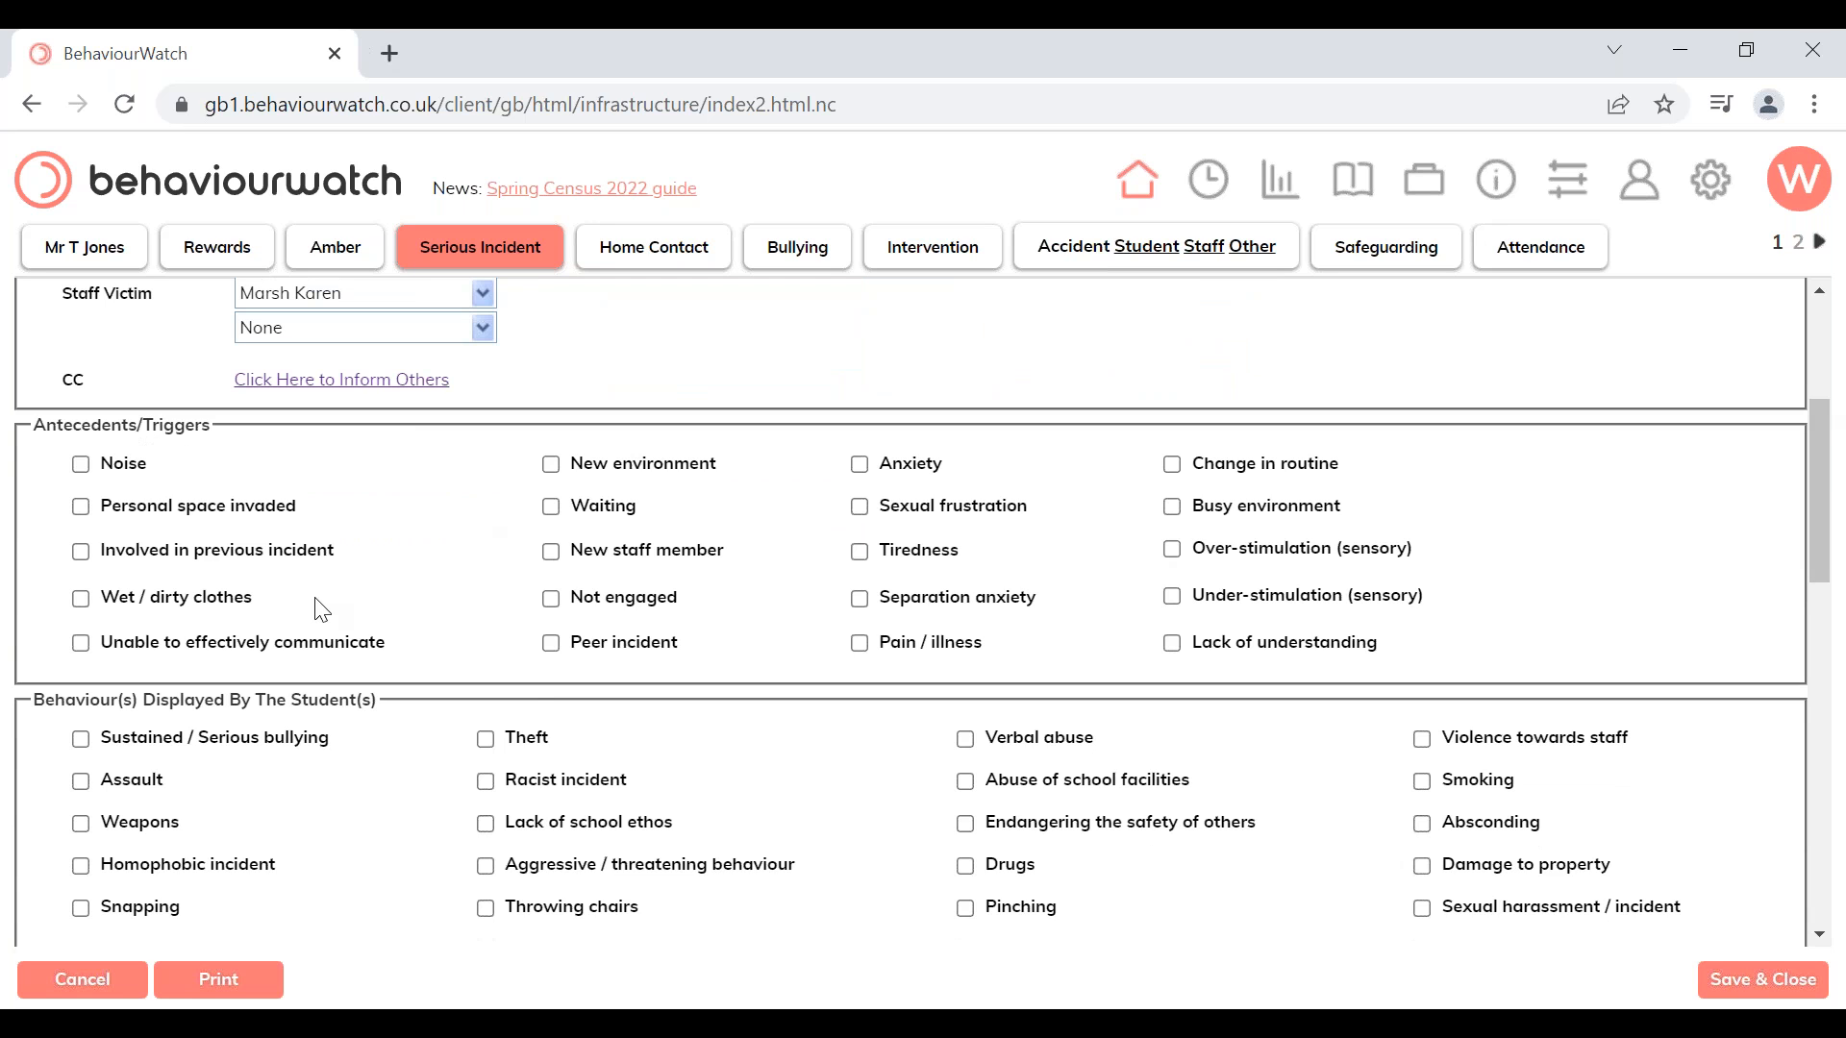
{"action": "left_click", "coordinate": [81, 464]}
{"action": "left_click", "coordinate": [550, 466]}
{"action": "left_click", "coordinate": [552, 508]}
Mark Sustained / Serious bullying and Assault as behaviours displayed by the student, and clear both again
{"action": "left_click", "coordinate": [81, 738]}
{"action": "left_click", "coordinate": [81, 780]}
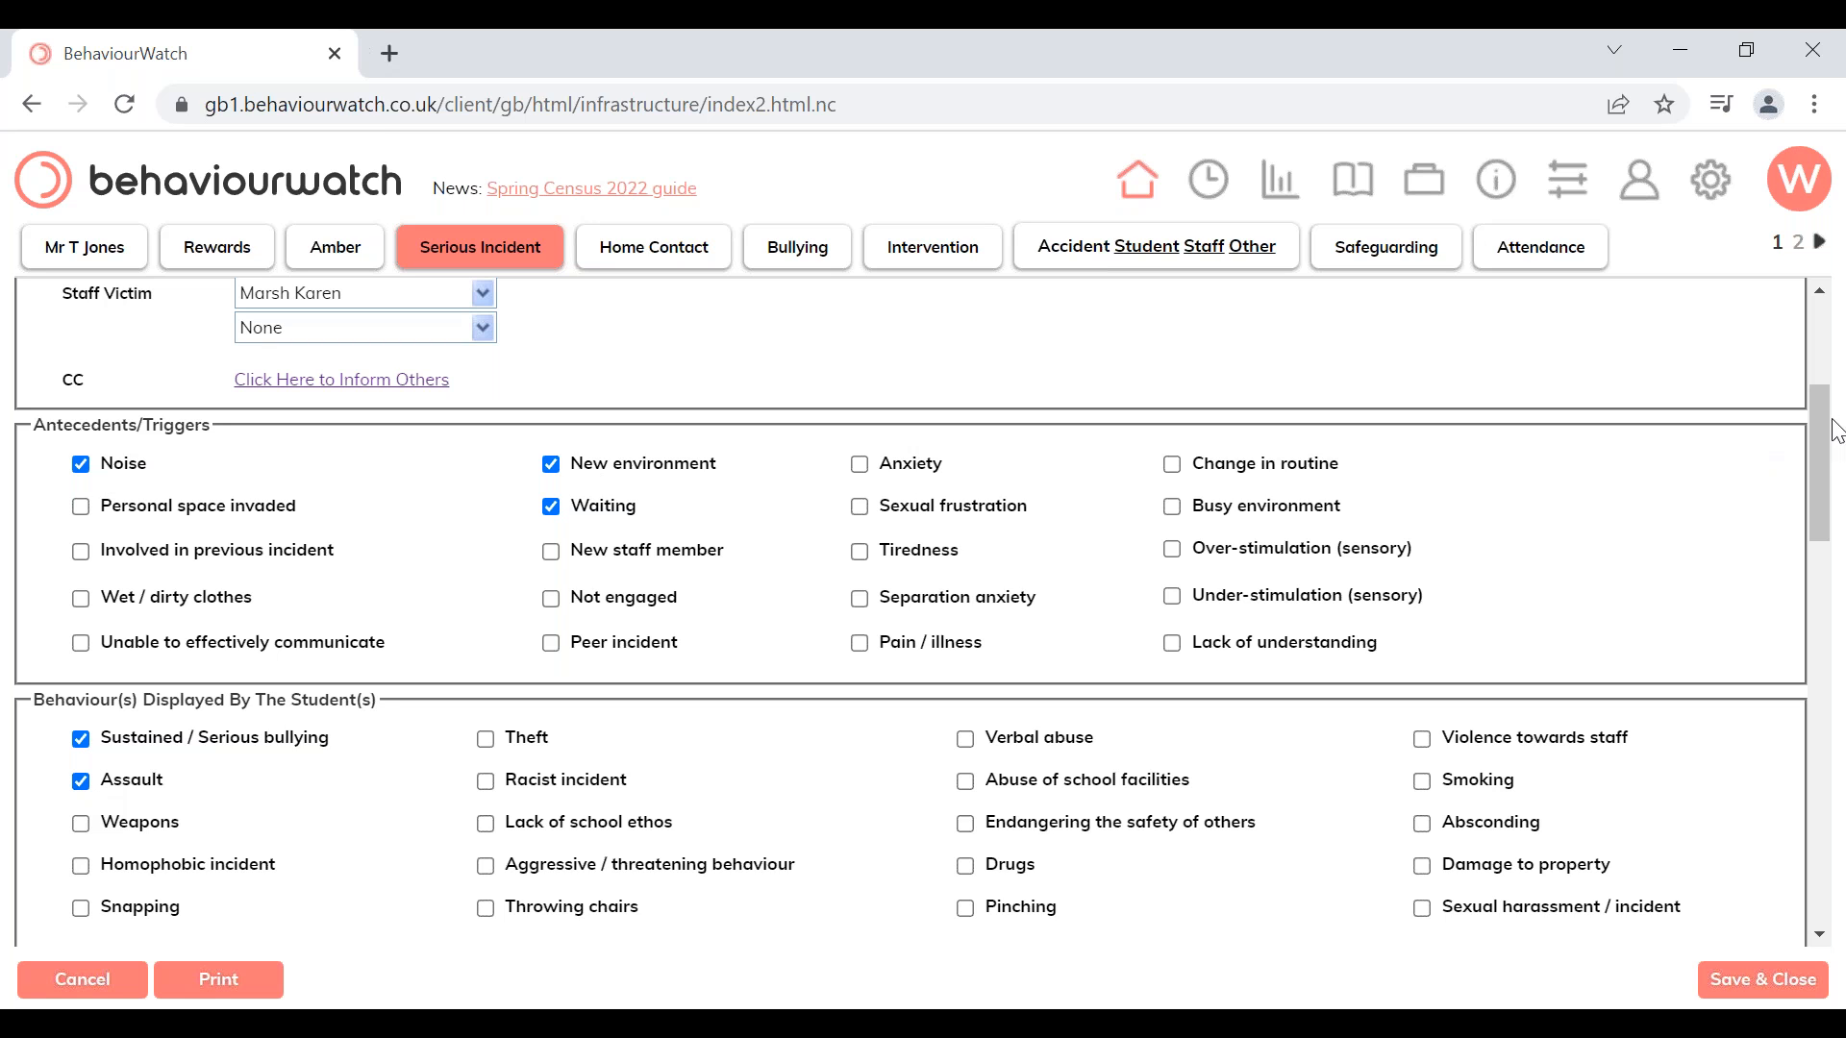
{"action": "left_click_drag", "start_coordinate": [1836, 430], "coordinate": [1826, 534]}
{"action": "left_click", "coordinate": [81, 358]}
{"action": "left_click", "coordinate": [80, 317]}
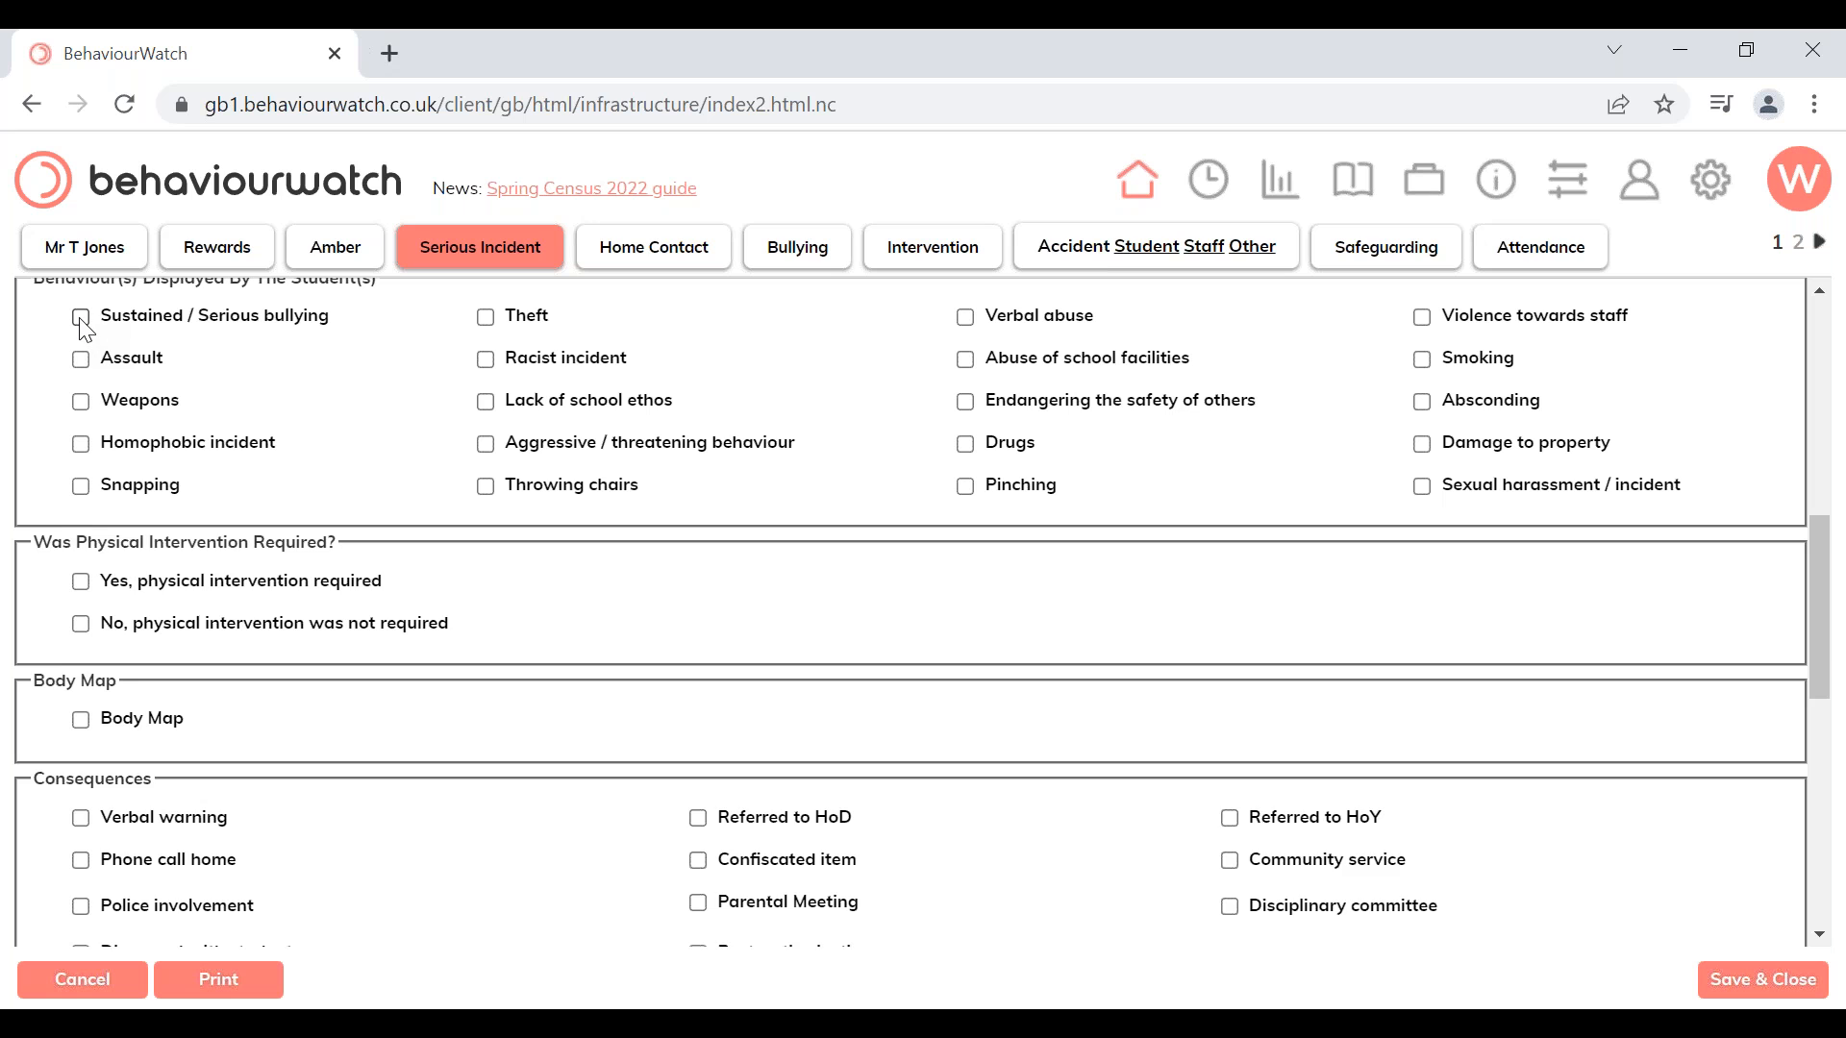
Mark Sustained / Serious bullying as the student's displayed behaviour, with Racist as the bullying type
{"action": "left_click", "coordinate": [80, 318]}
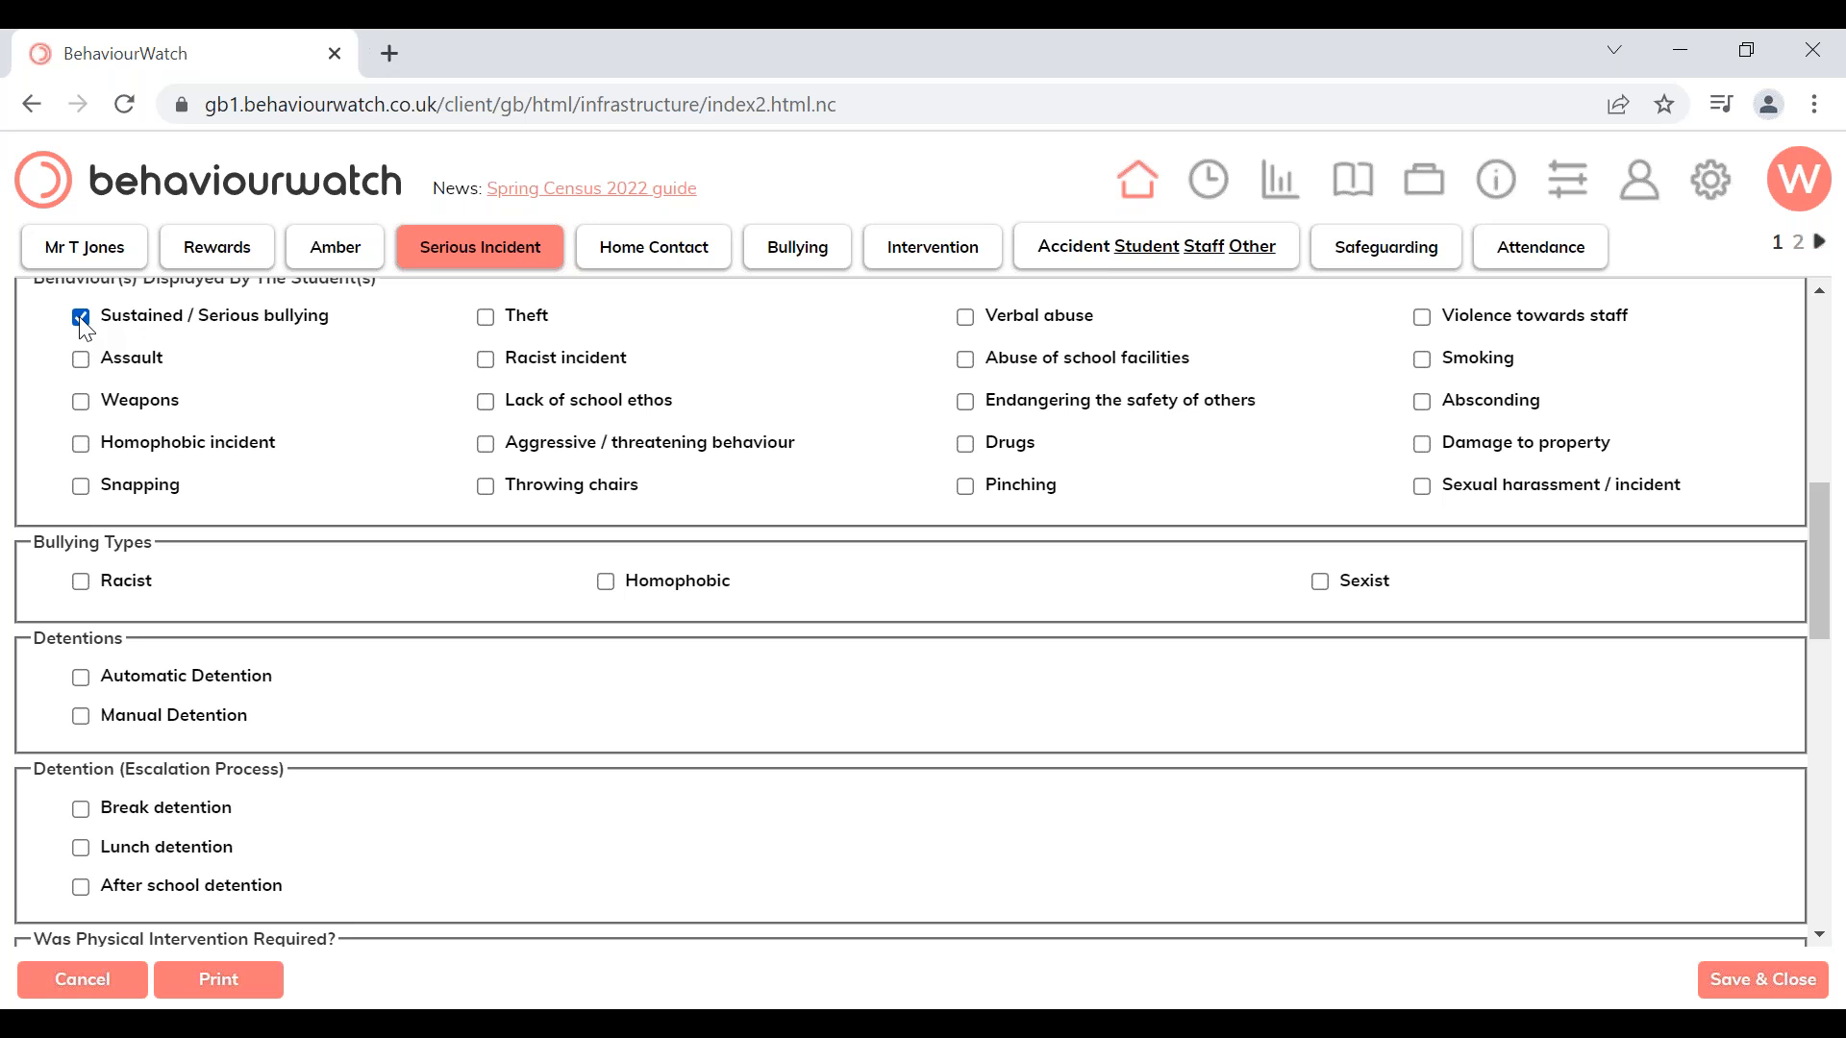
{"action": "left_click", "coordinate": [84, 582]}
Mark Automatic Detention and Manual Detention for the incident, and clear both again
{"action": "left_click", "coordinate": [81, 678]}
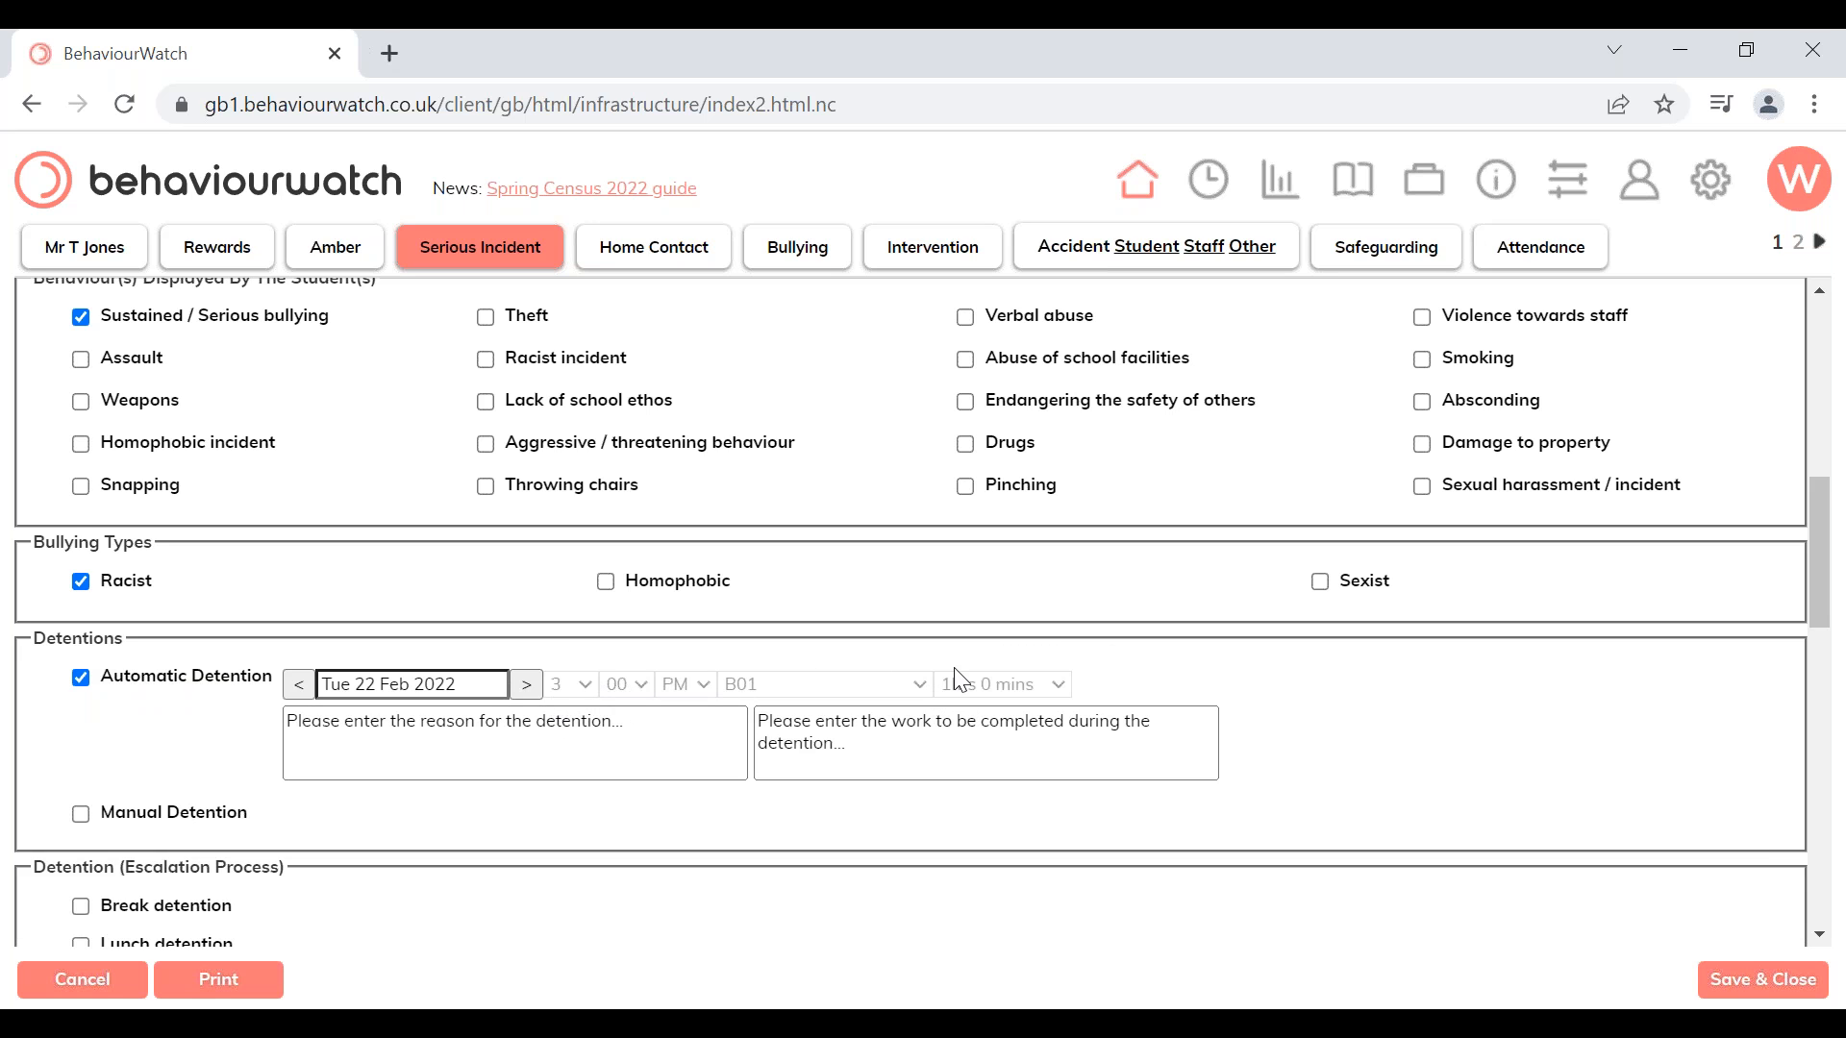
{"action": "left_click", "coordinate": [82, 815]}
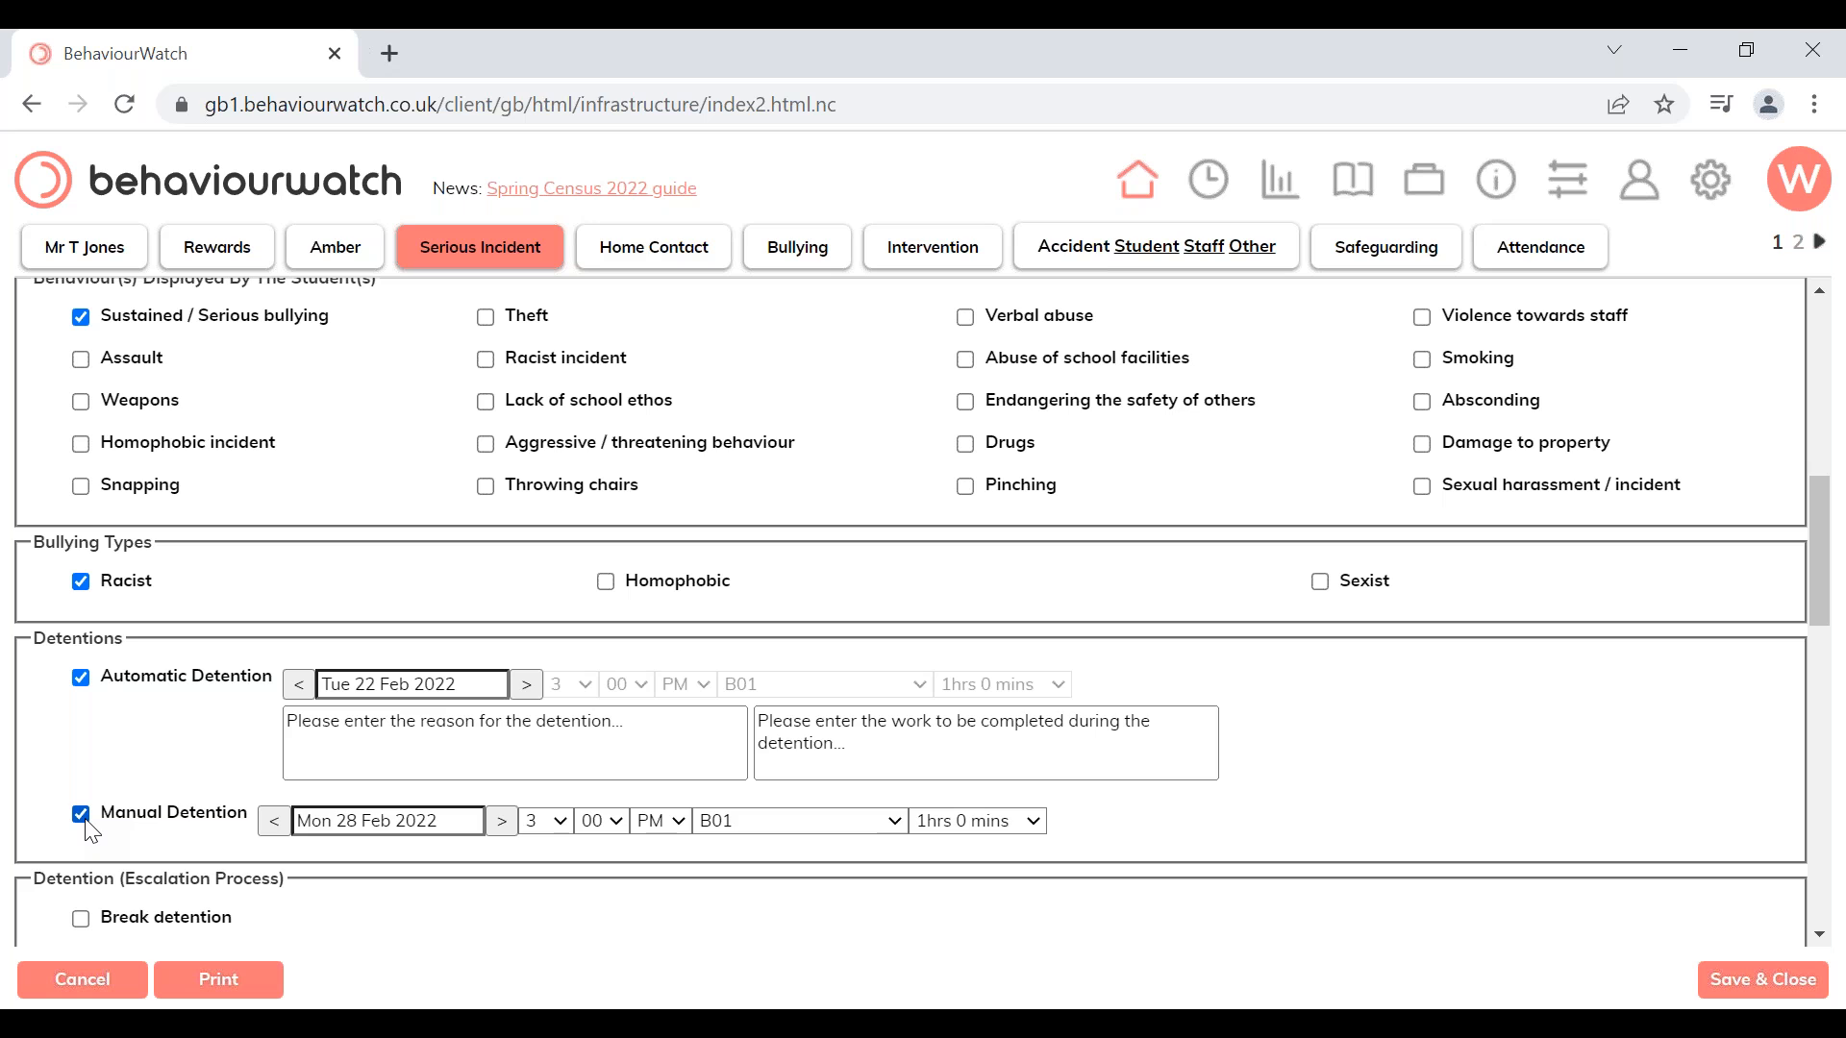
{"action": "left_click", "coordinate": [80, 814]}
{"action": "left_click", "coordinate": [82, 678]}
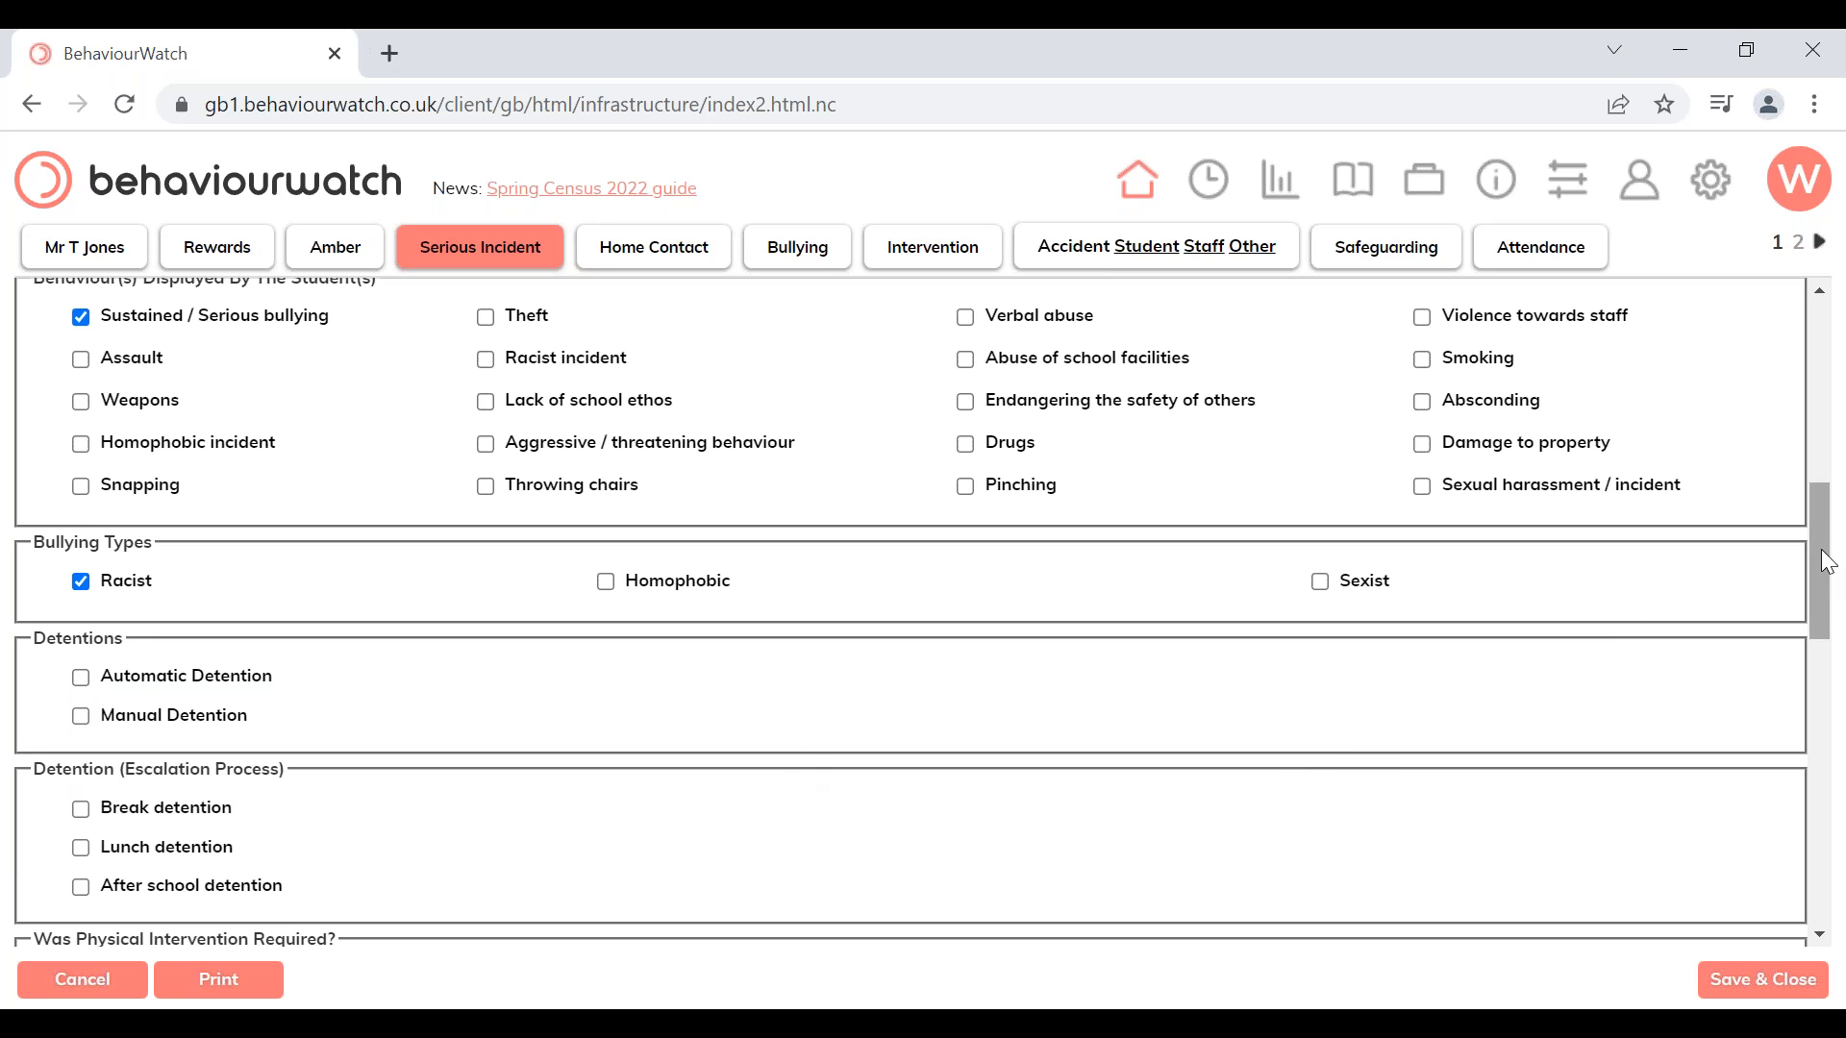
Mark the Body Map option on the slip and clear it again
{"action": "left_click_drag", "start_coordinate": [1823, 551], "coordinate": [1836, 615]}
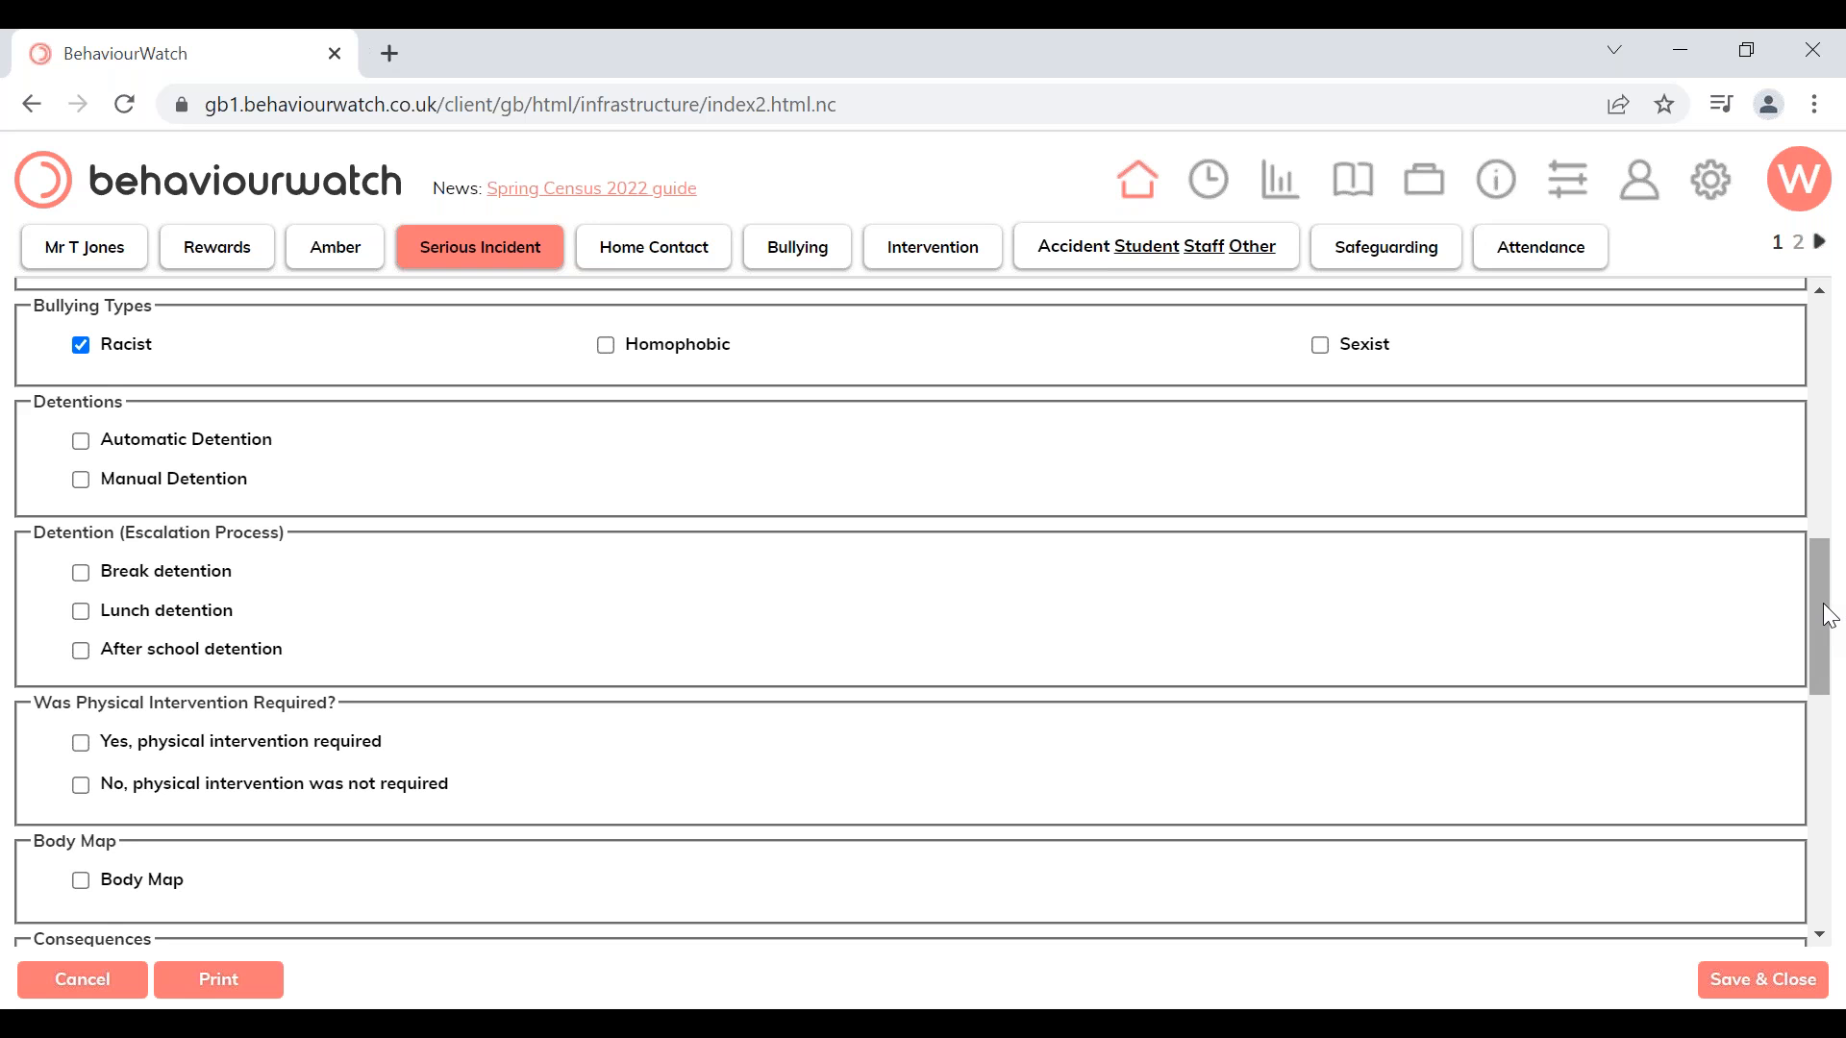
{"action": "left_click_drag", "start_coordinate": [1829, 616], "coordinate": [1829, 616]}
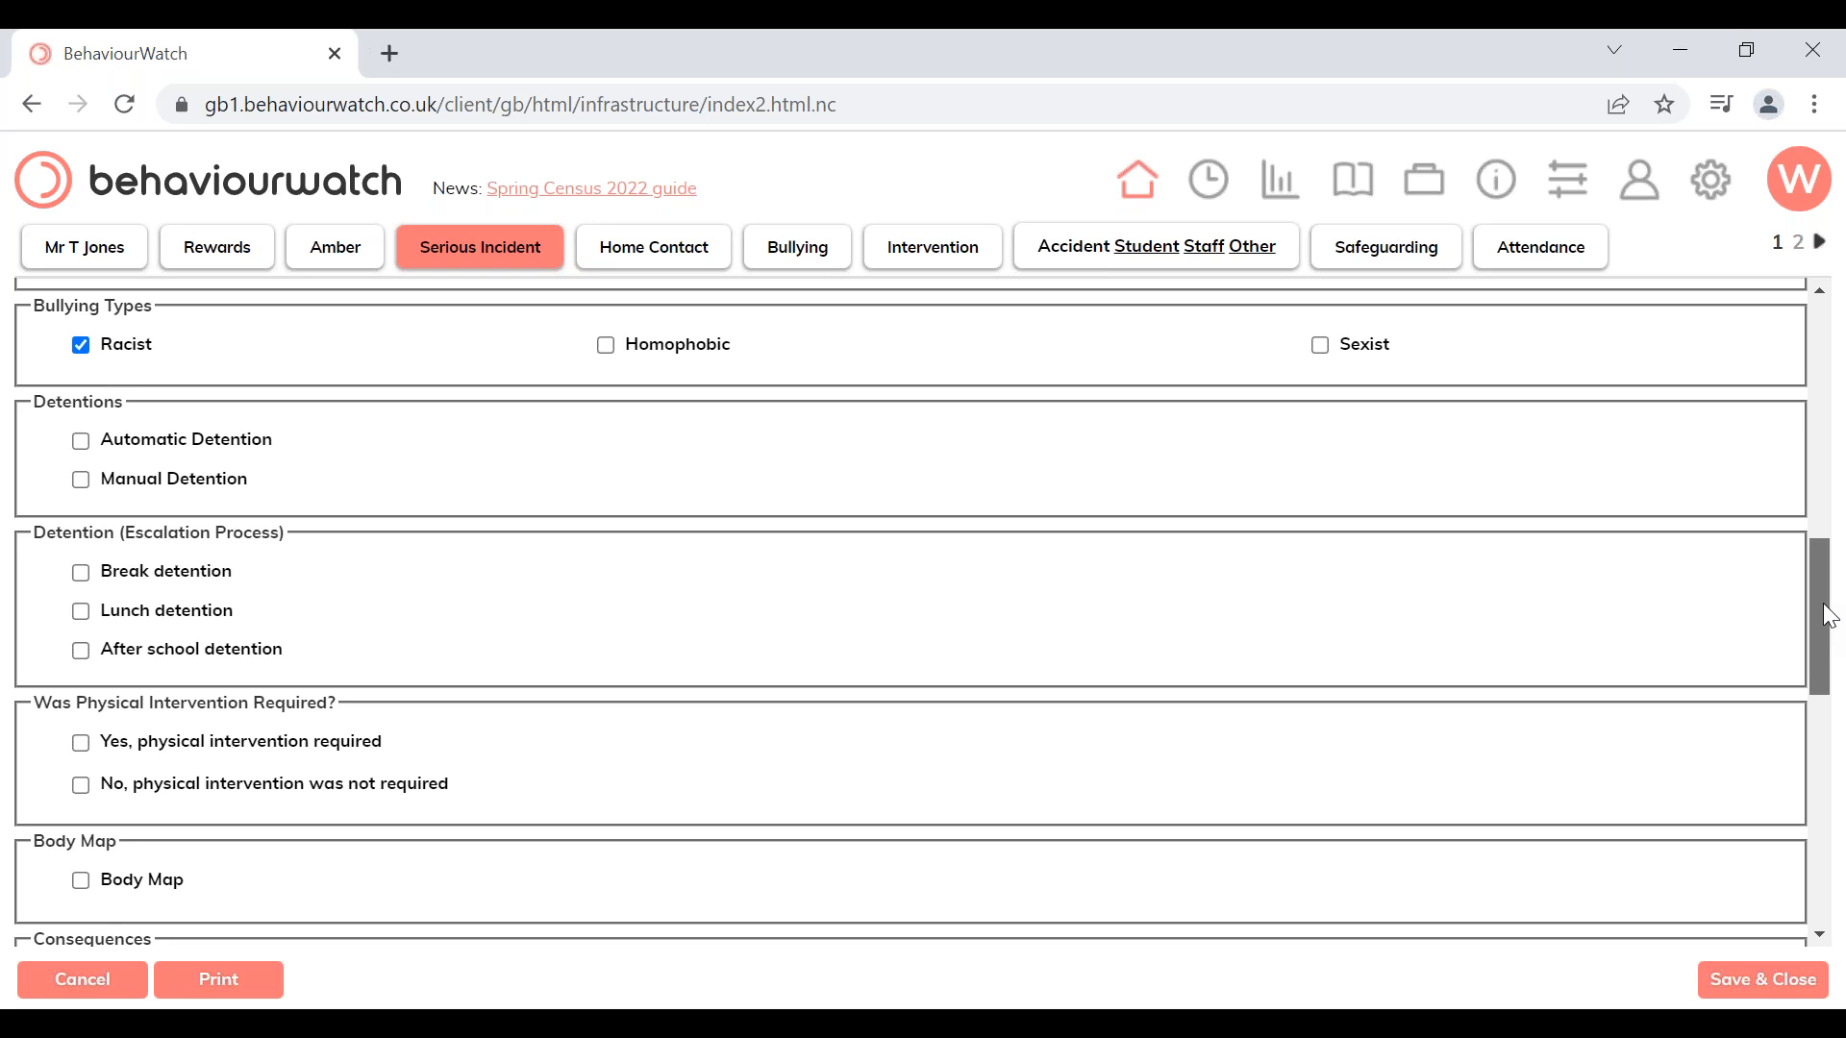
{"action": "left_click_drag", "start_coordinate": [1829, 616], "coordinate": [1833, 694]}
{"action": "left_click", "coordinate": [82, 550]}
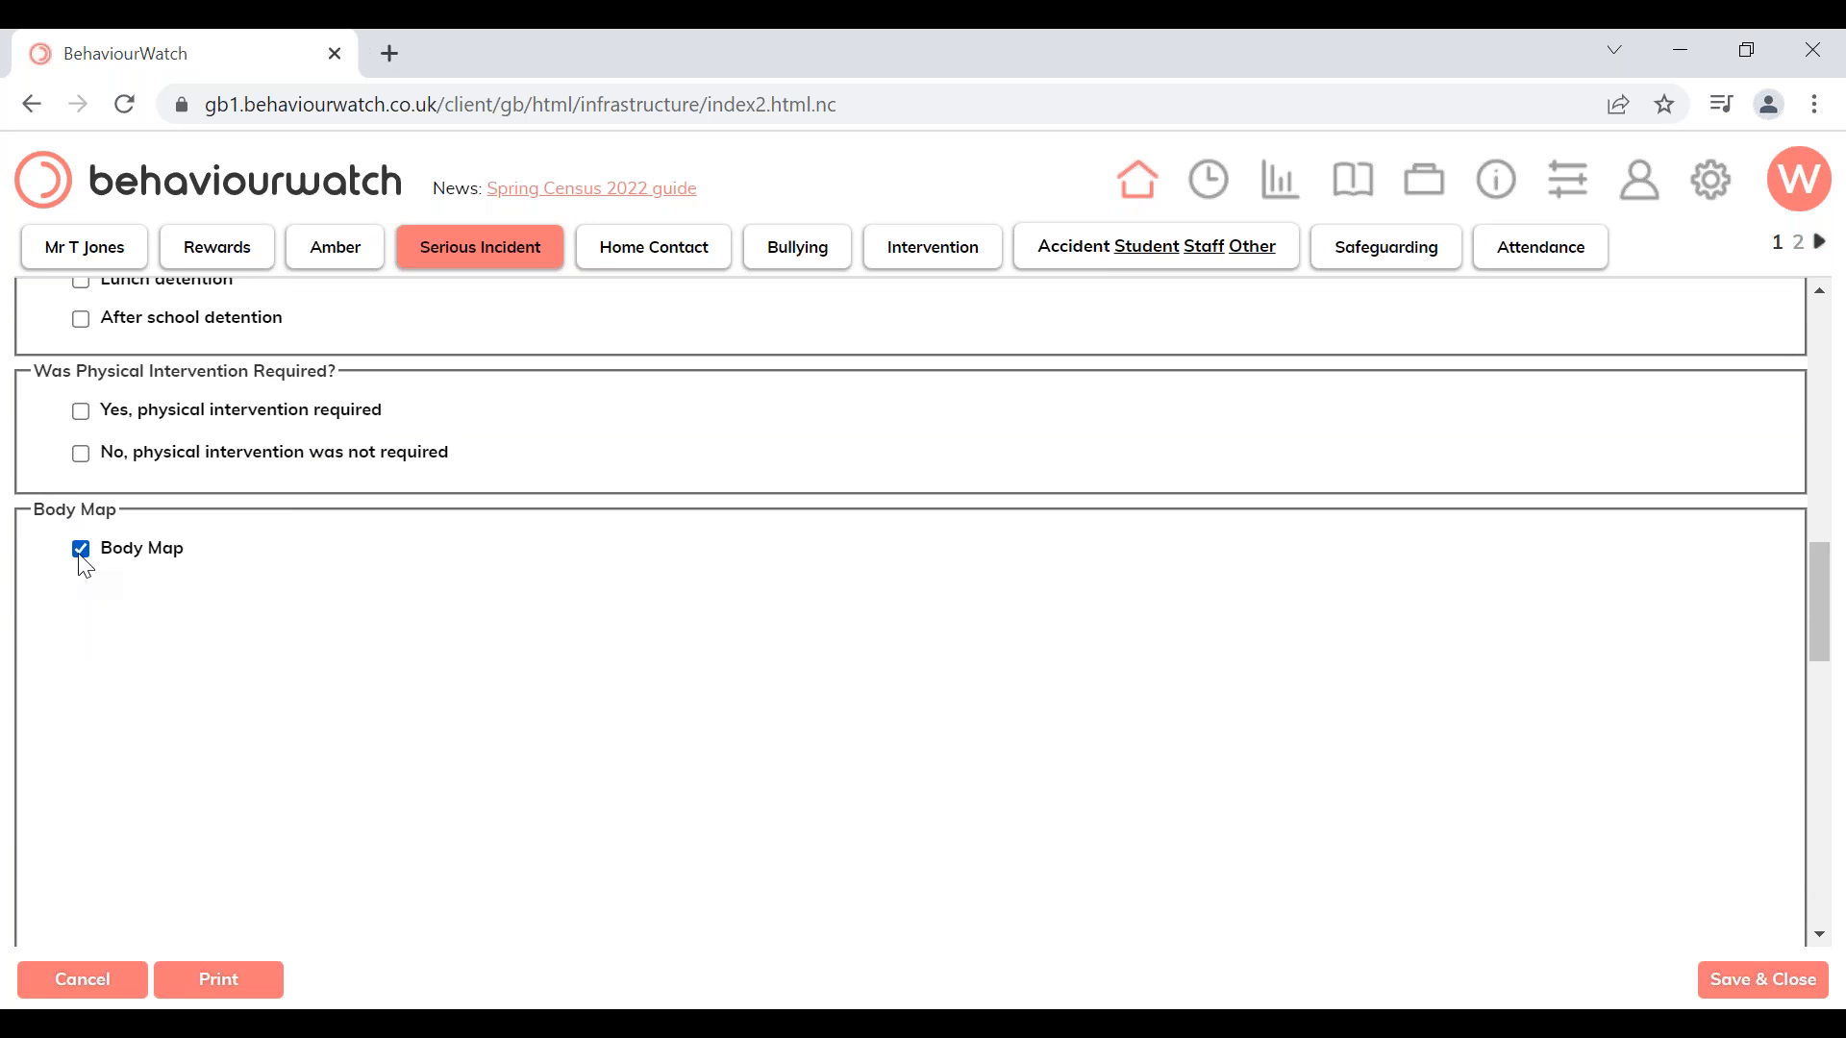
{"action": "left_click", "coordinate": [81, 550]}
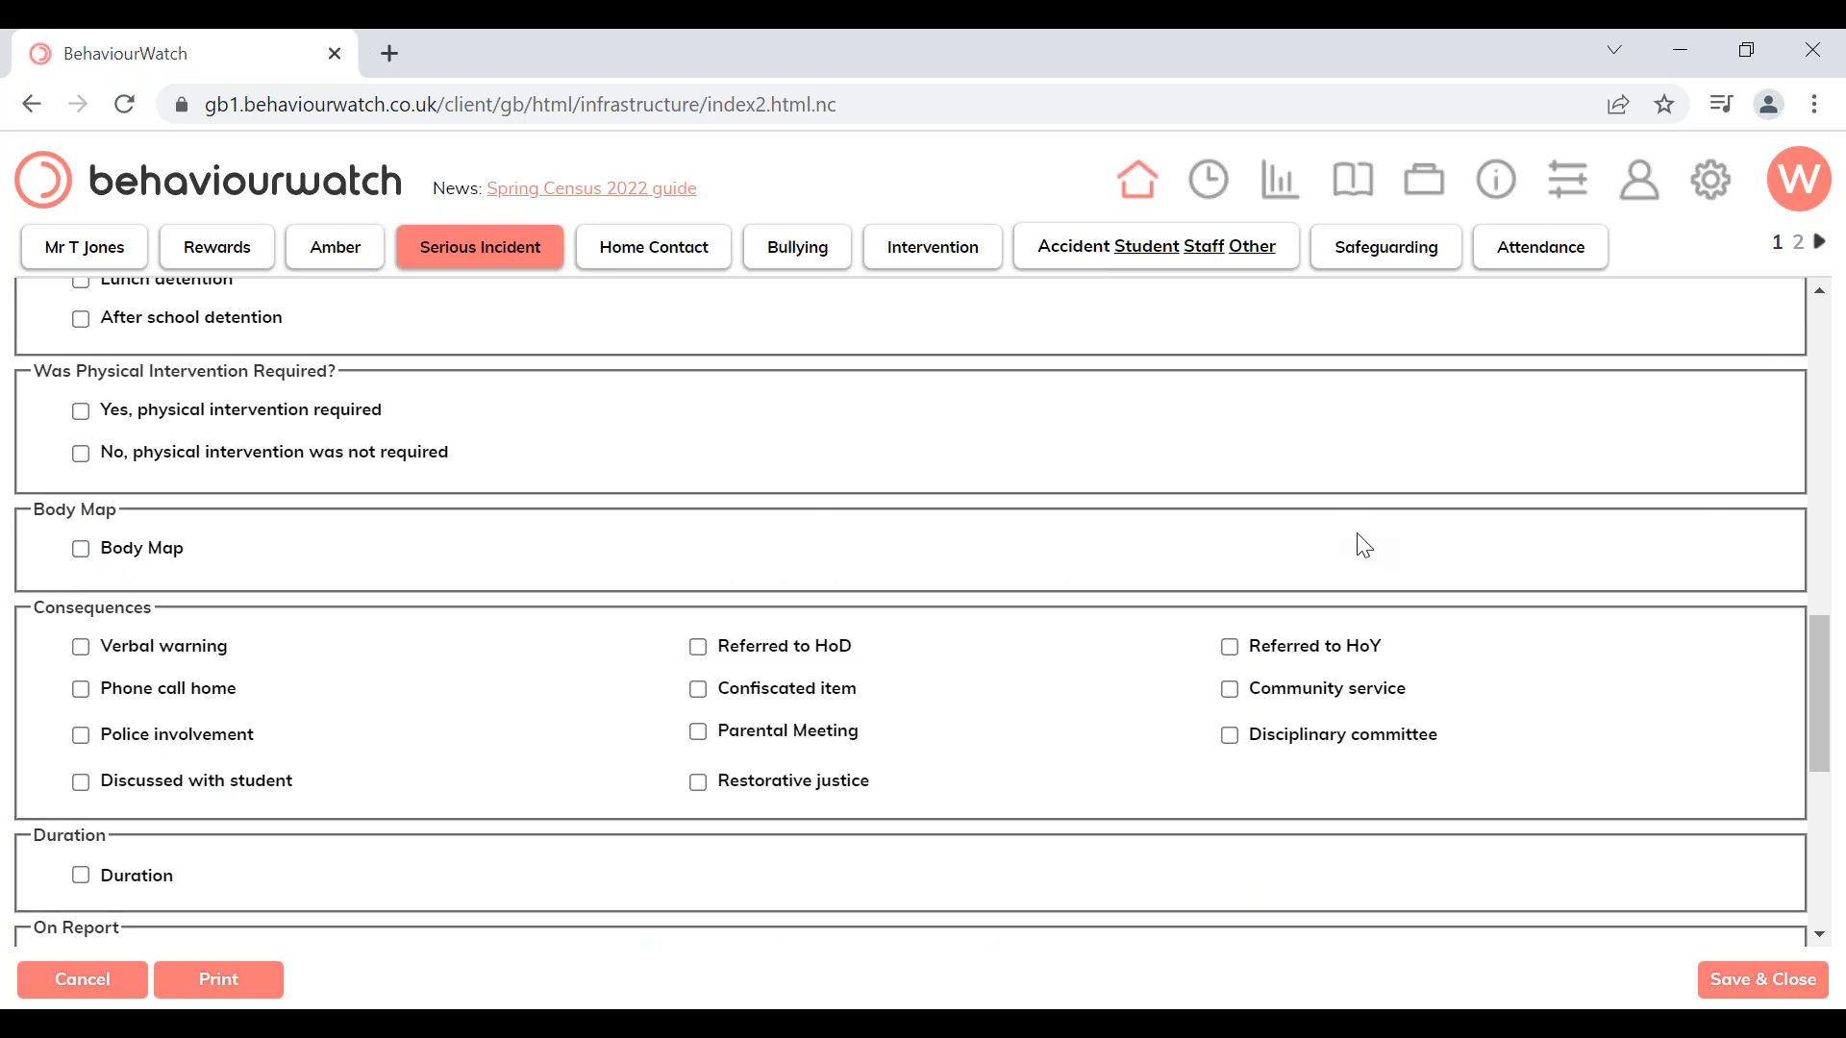
Include the incident's duration and set it from 5 pm 00 to 5 pm 07
{"action": "scroll", "coordinate": [1821, 668], "scroll_direction": "down", "scroll_amount": 2}
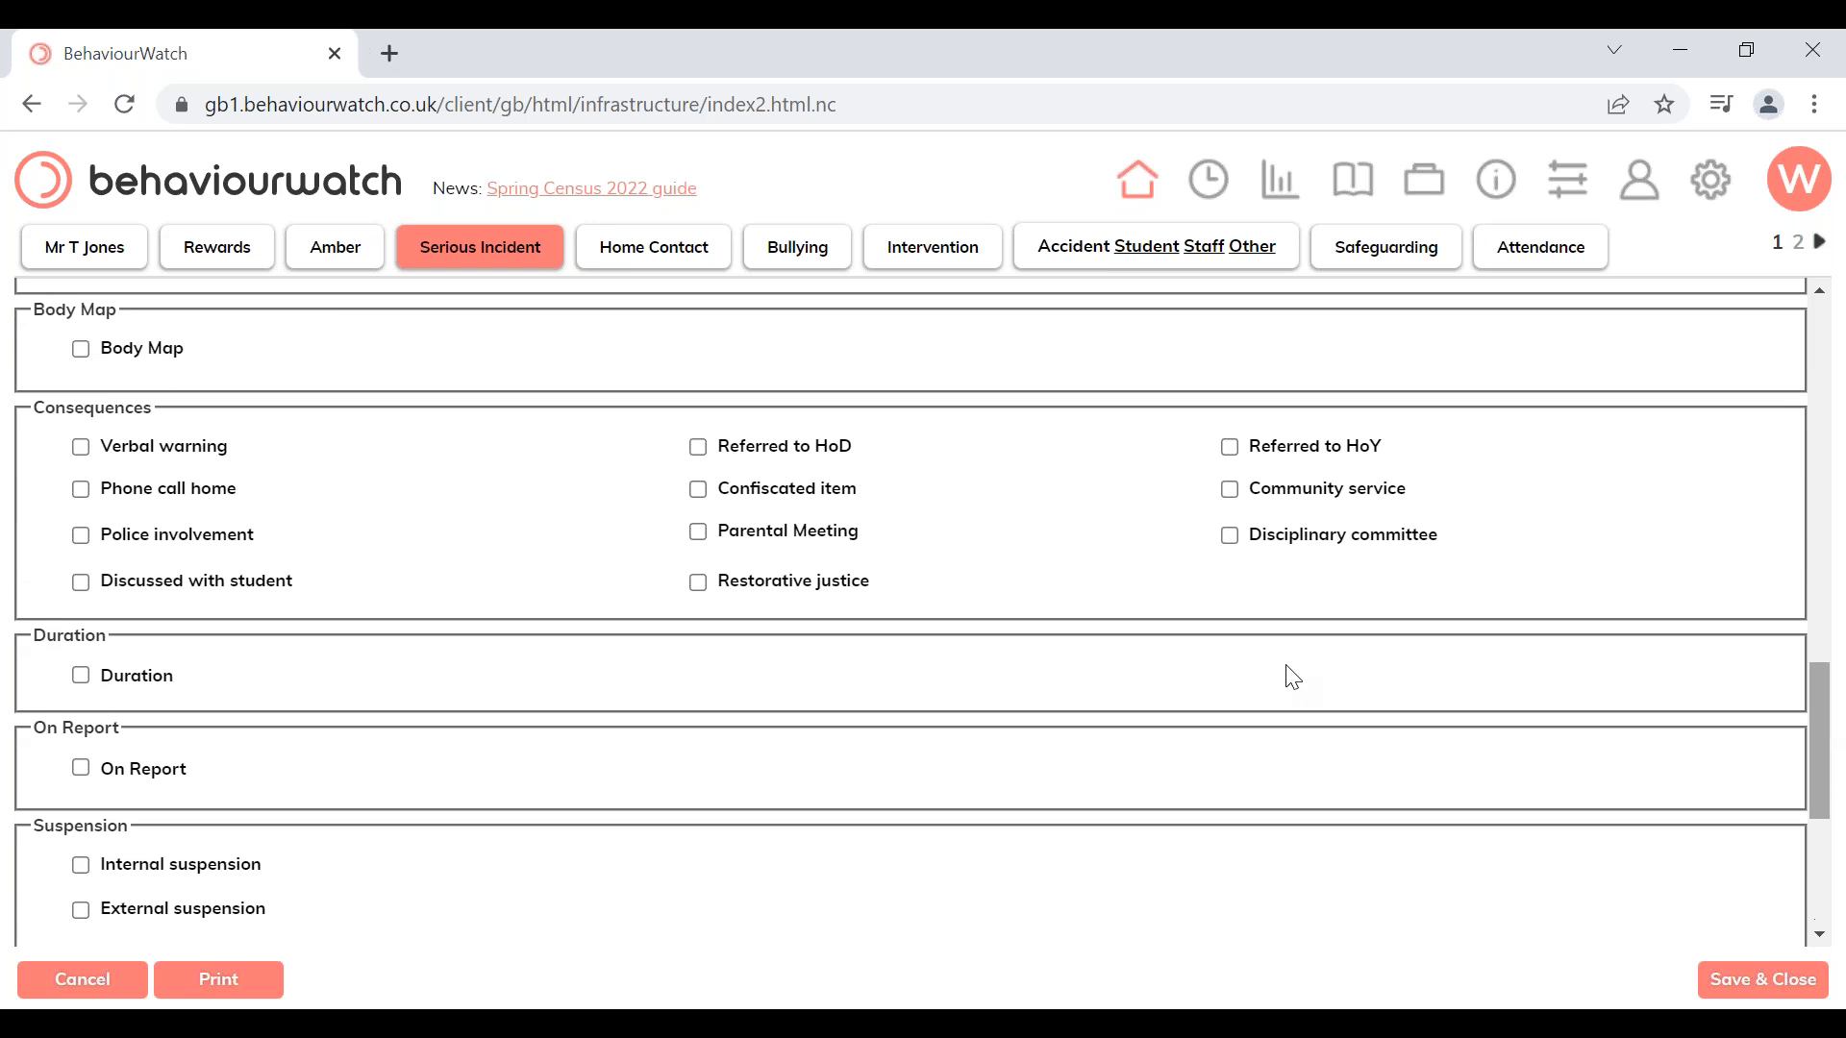
{"action": "left_click", "coordinate": [82, 676]}
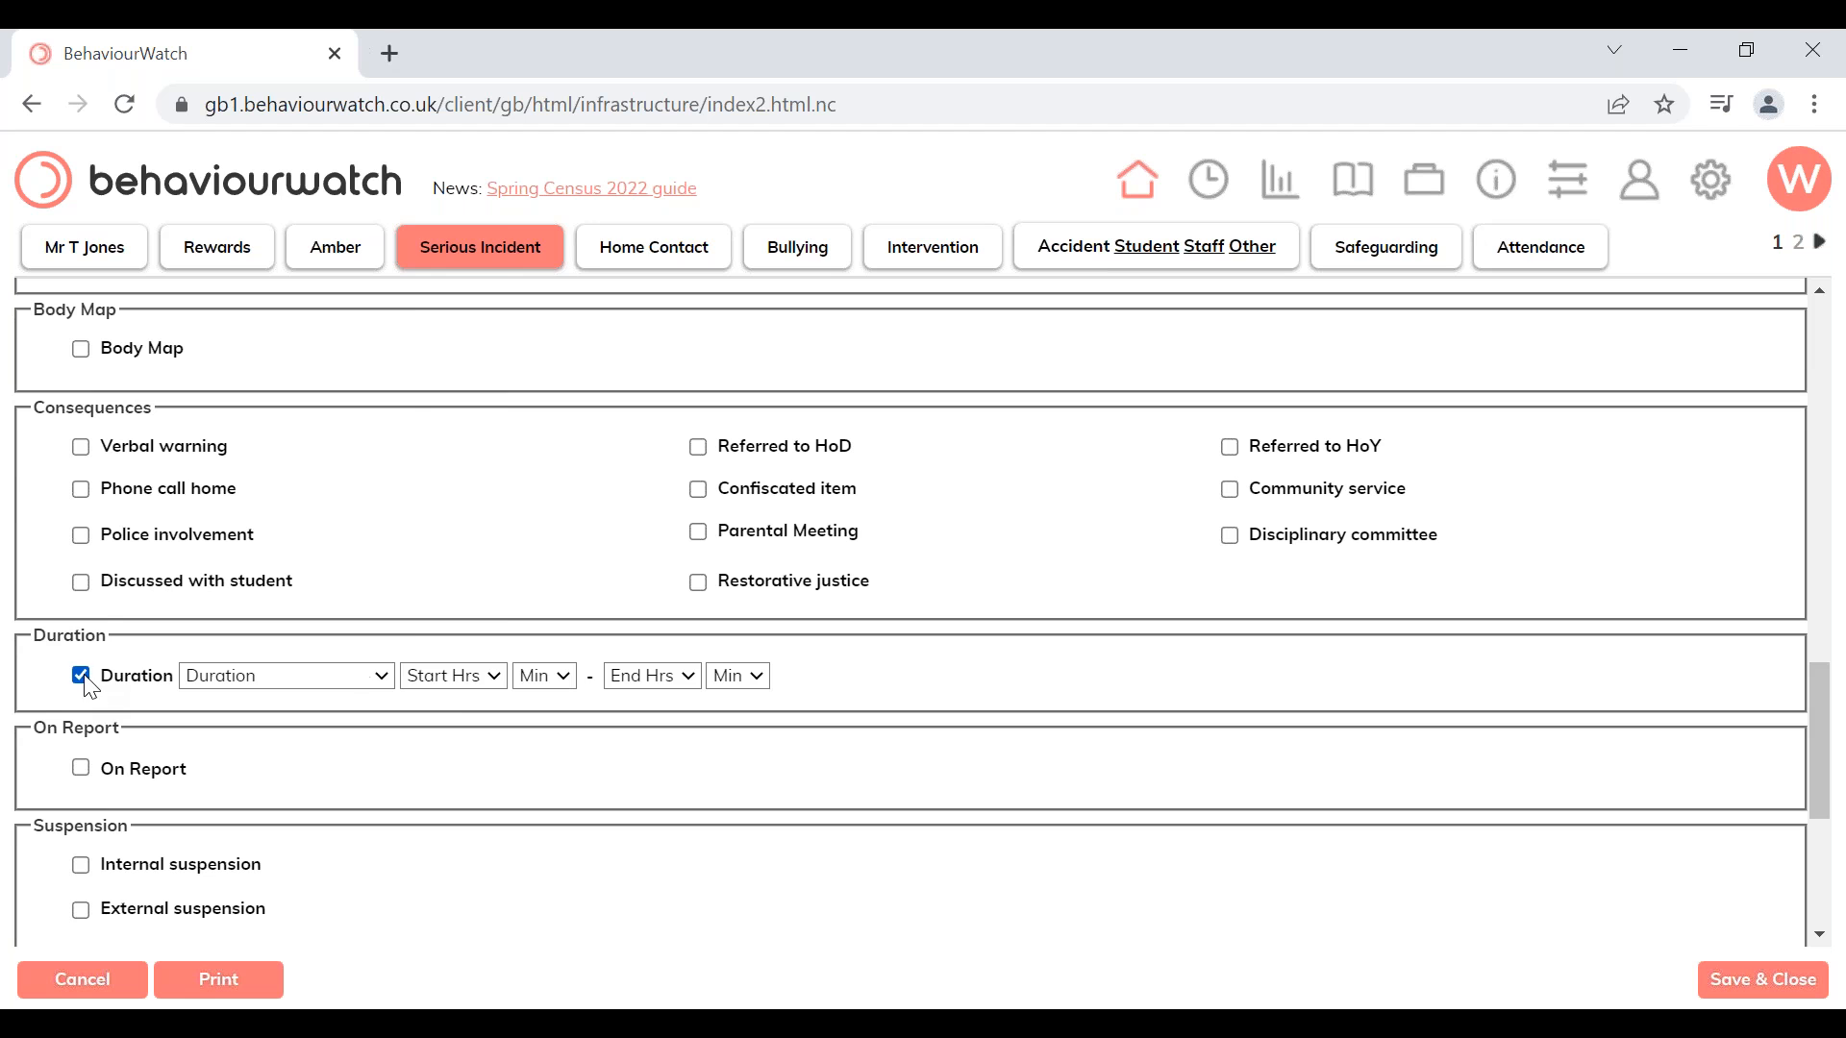
{"action": "left_click", "coordinate": [451, 683]}
{"action": "left_click", "coordinate": [440, 465]}
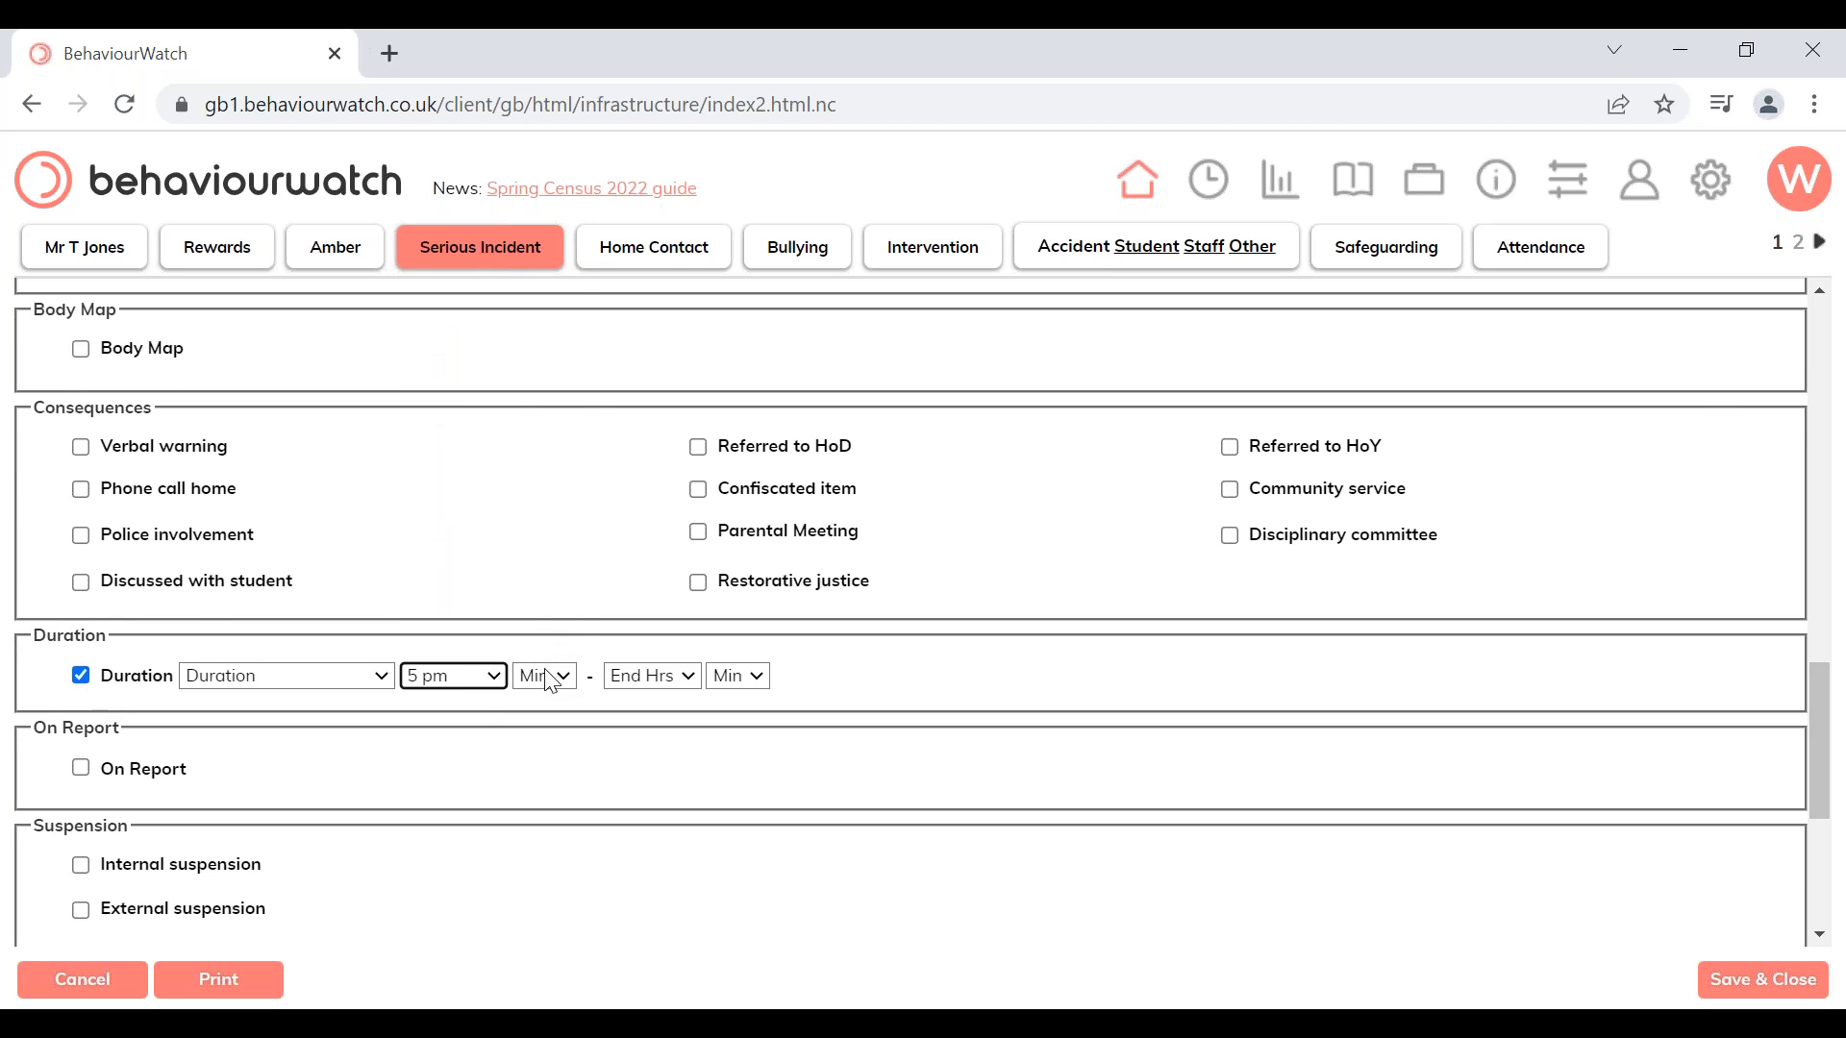
{"action": "left_click", "coordinate": [544, 676]}
{"action": "left_click", "coordinate": [540, 356]}
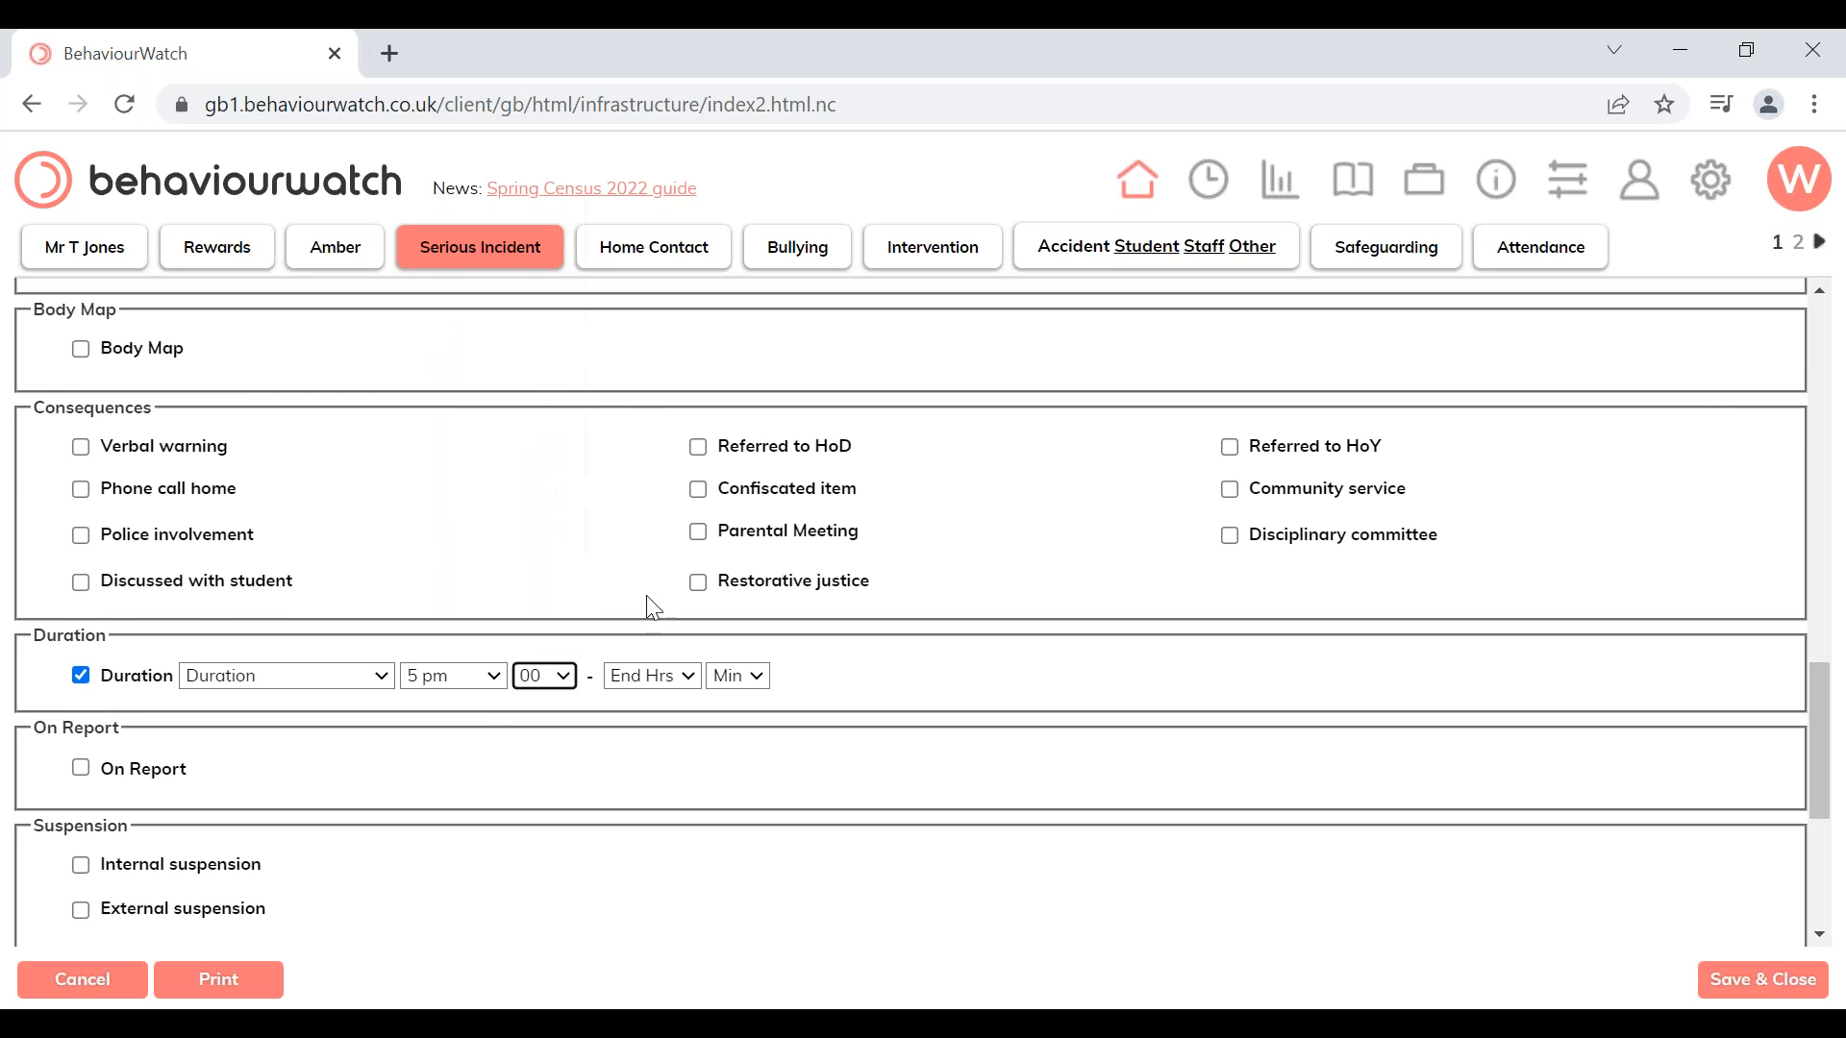
{"action": "left_click", "coordinate": [649, 678]}
{"action": "left_click", "coordinate": [643, 464]}
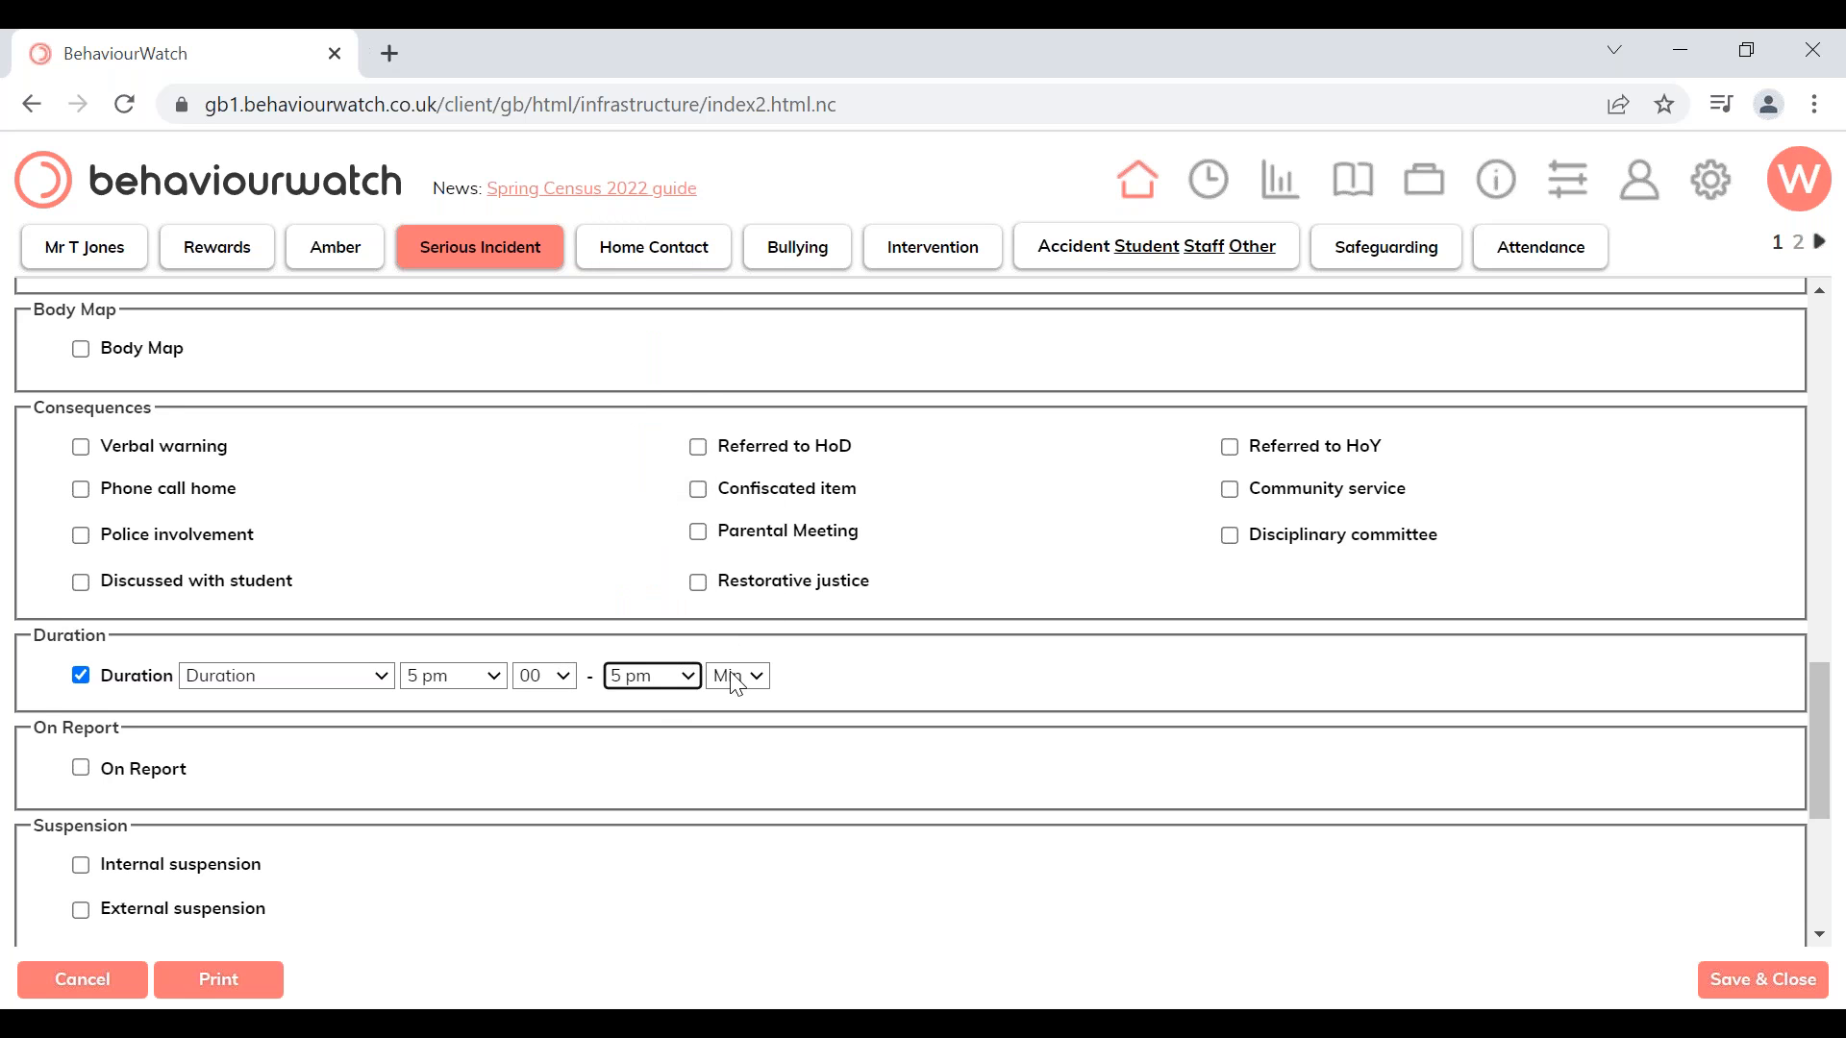
{"action": "left_click", "coordinate": [731, 673]}
{"action": "left_click", "coordinate": [735, 512]}
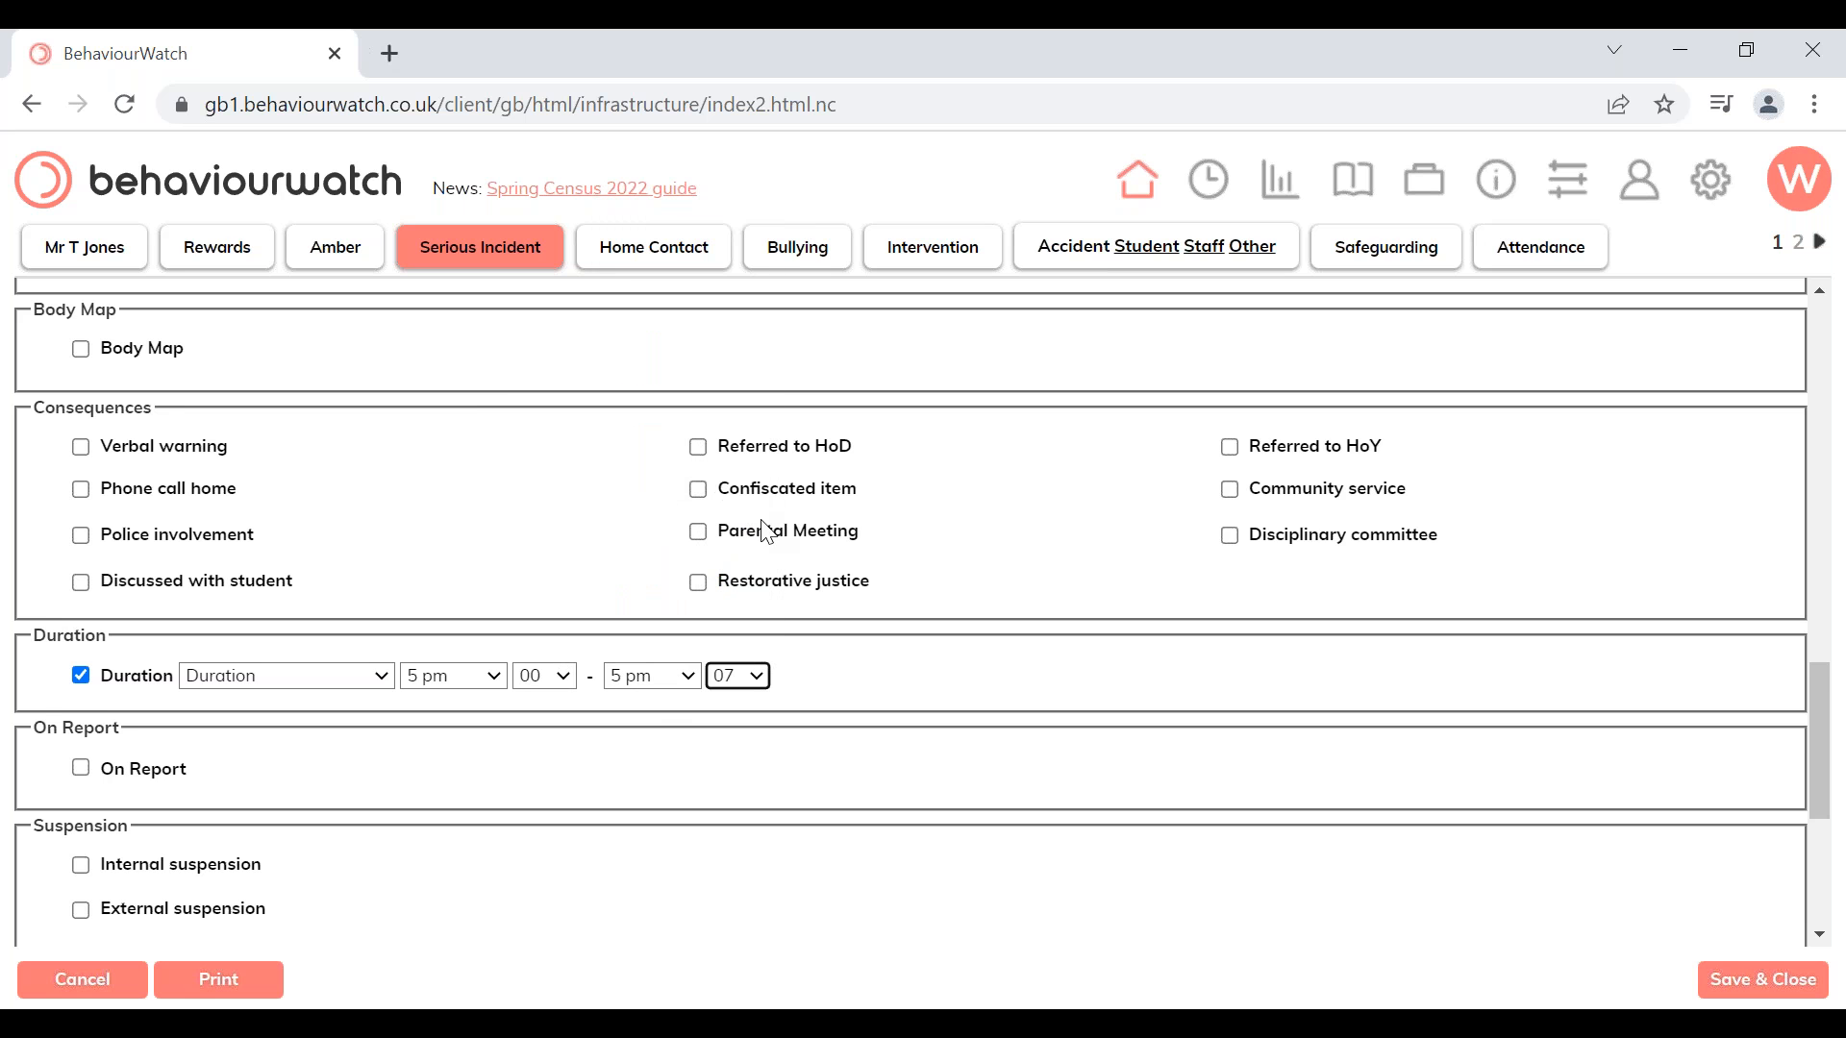
Record that physical intervention was required and include the Positive Handling Details
{"action": "scroll", "coordinate": [1834, 740], "scroll_direction": "down", "scroll_amount": 1}
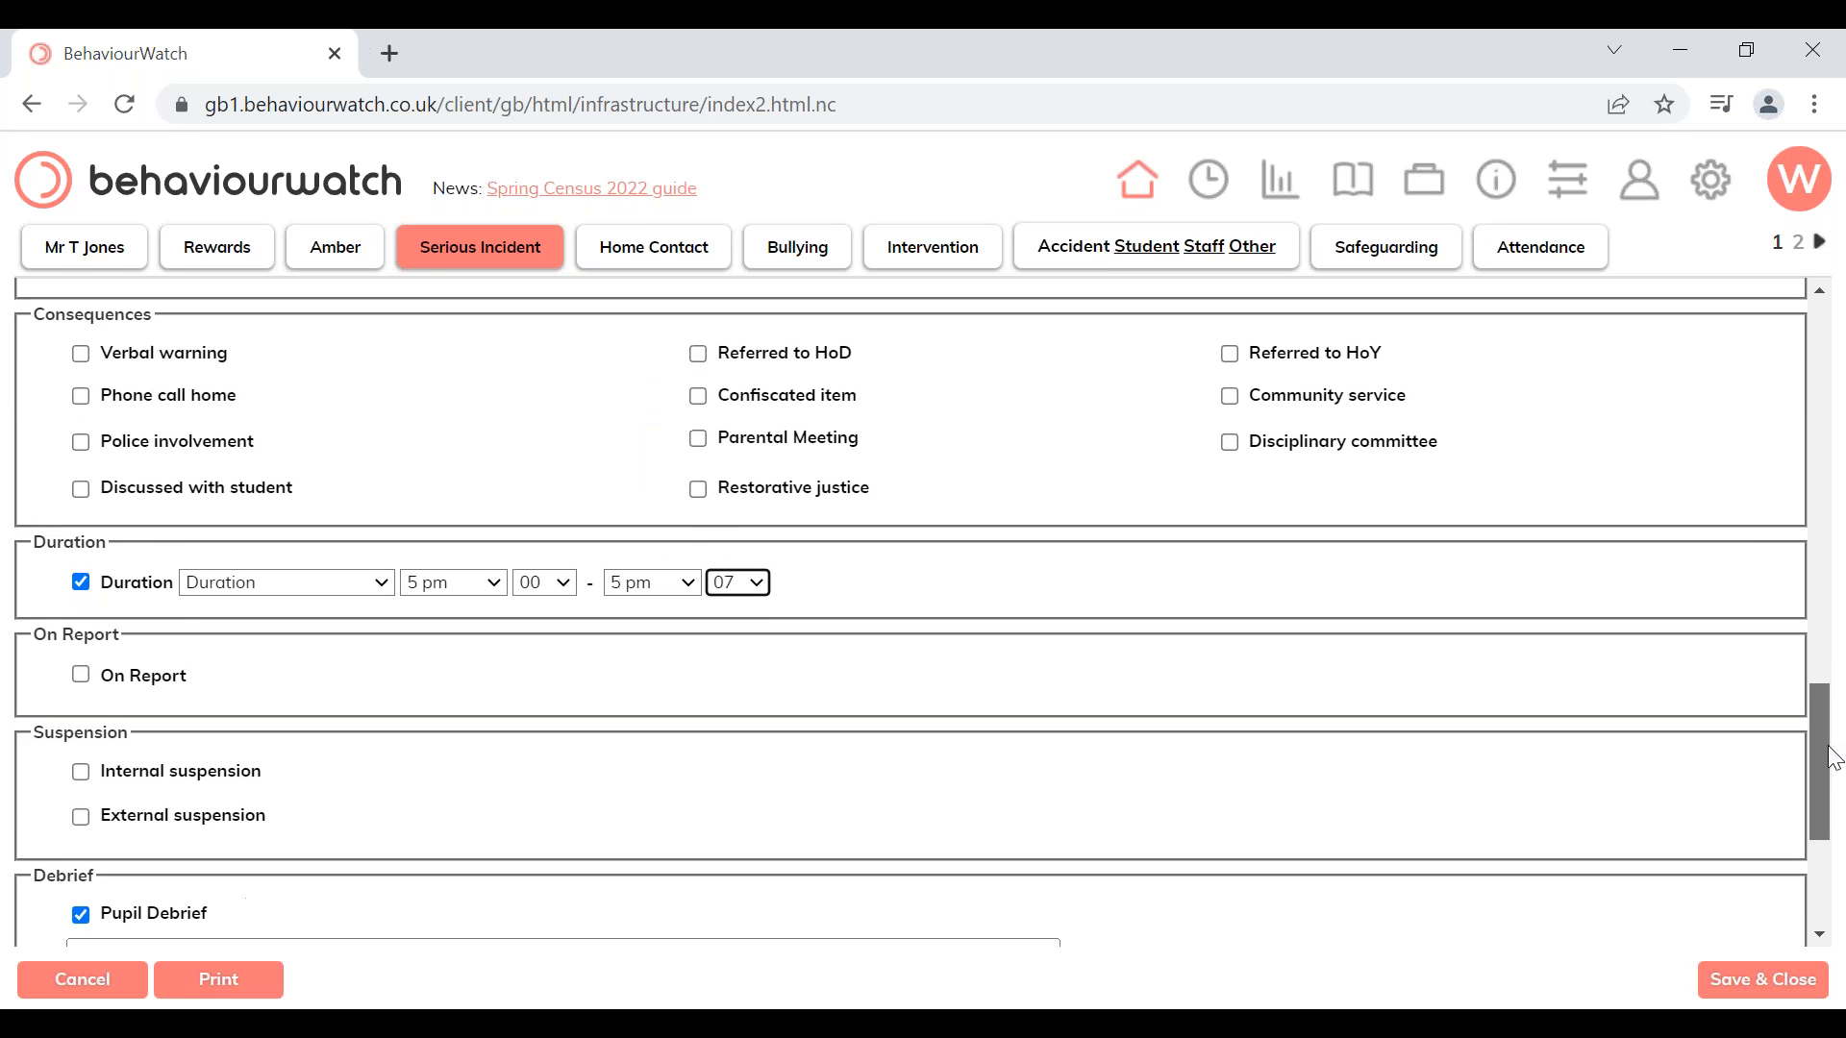
{"action": "scroll", "coordinate": [1834, 740], "scroll_direction": "up", "scroll_amount": 2}
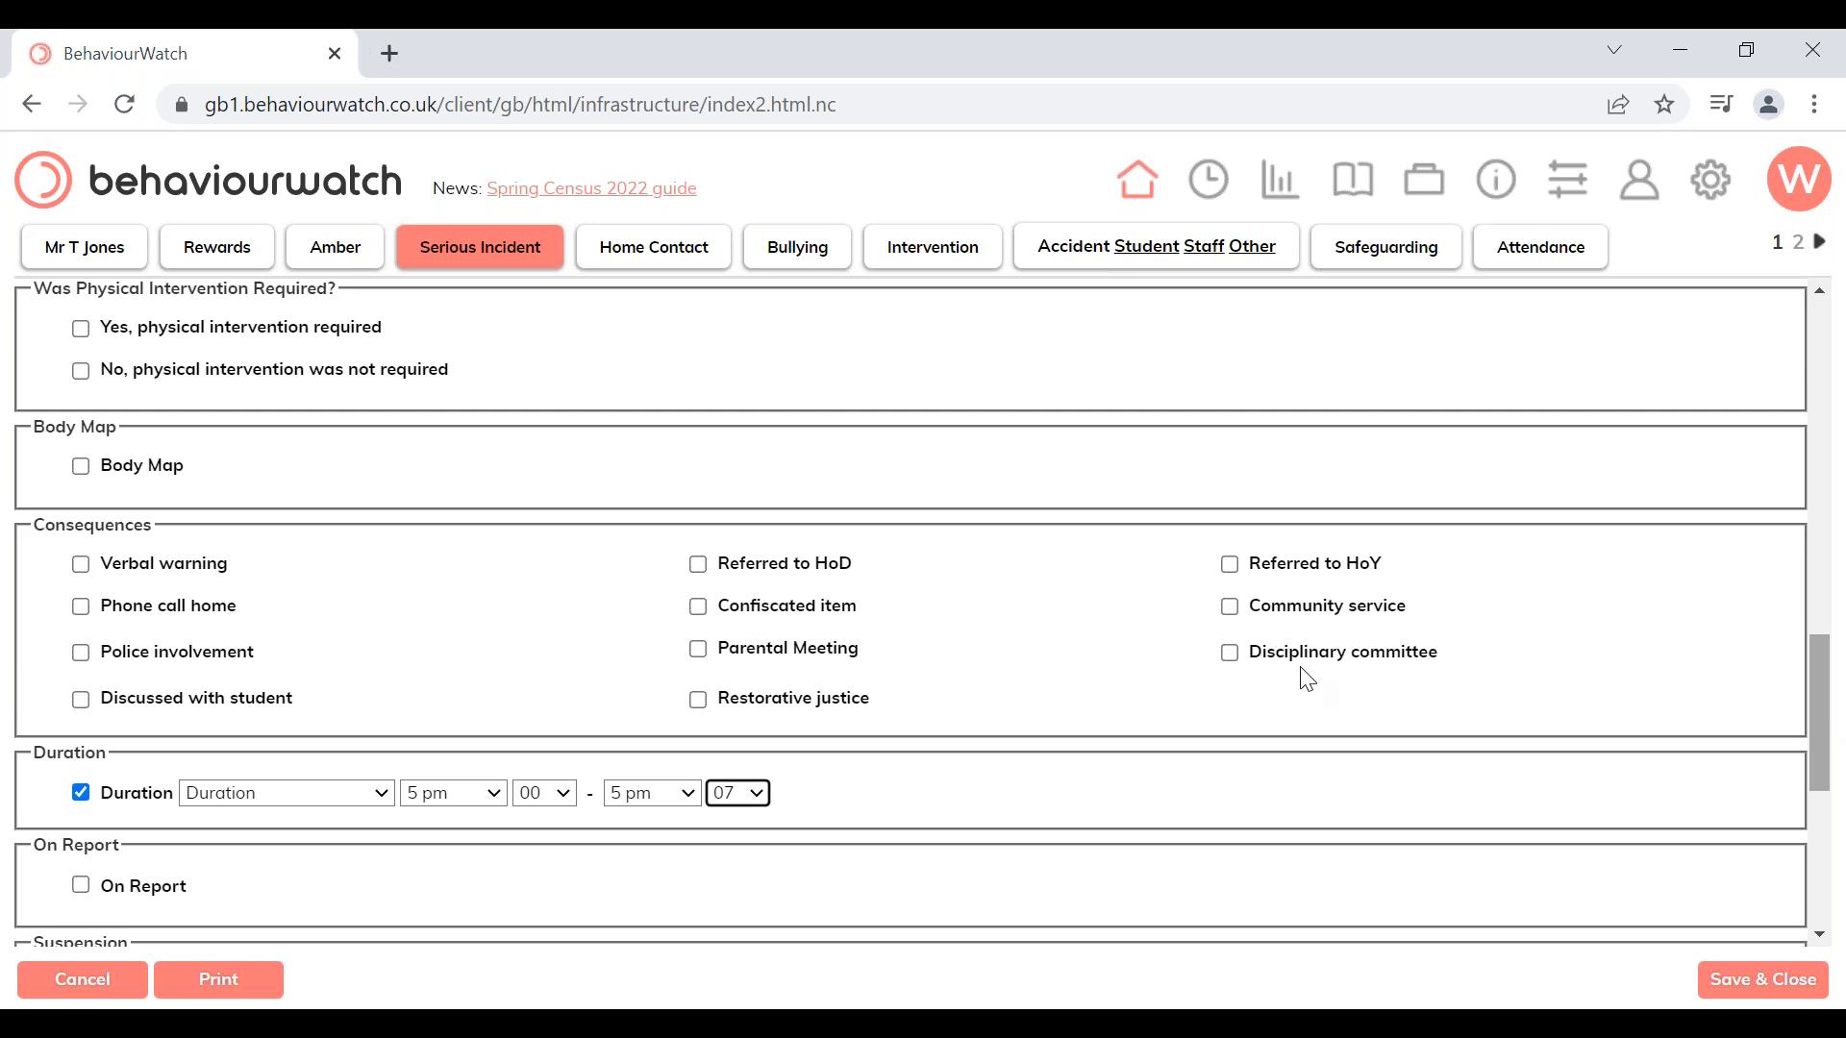
{"action": "left_click", "coordinate": [80, 328]}
{"action": "left_click", "coordinate": [79, 463]}
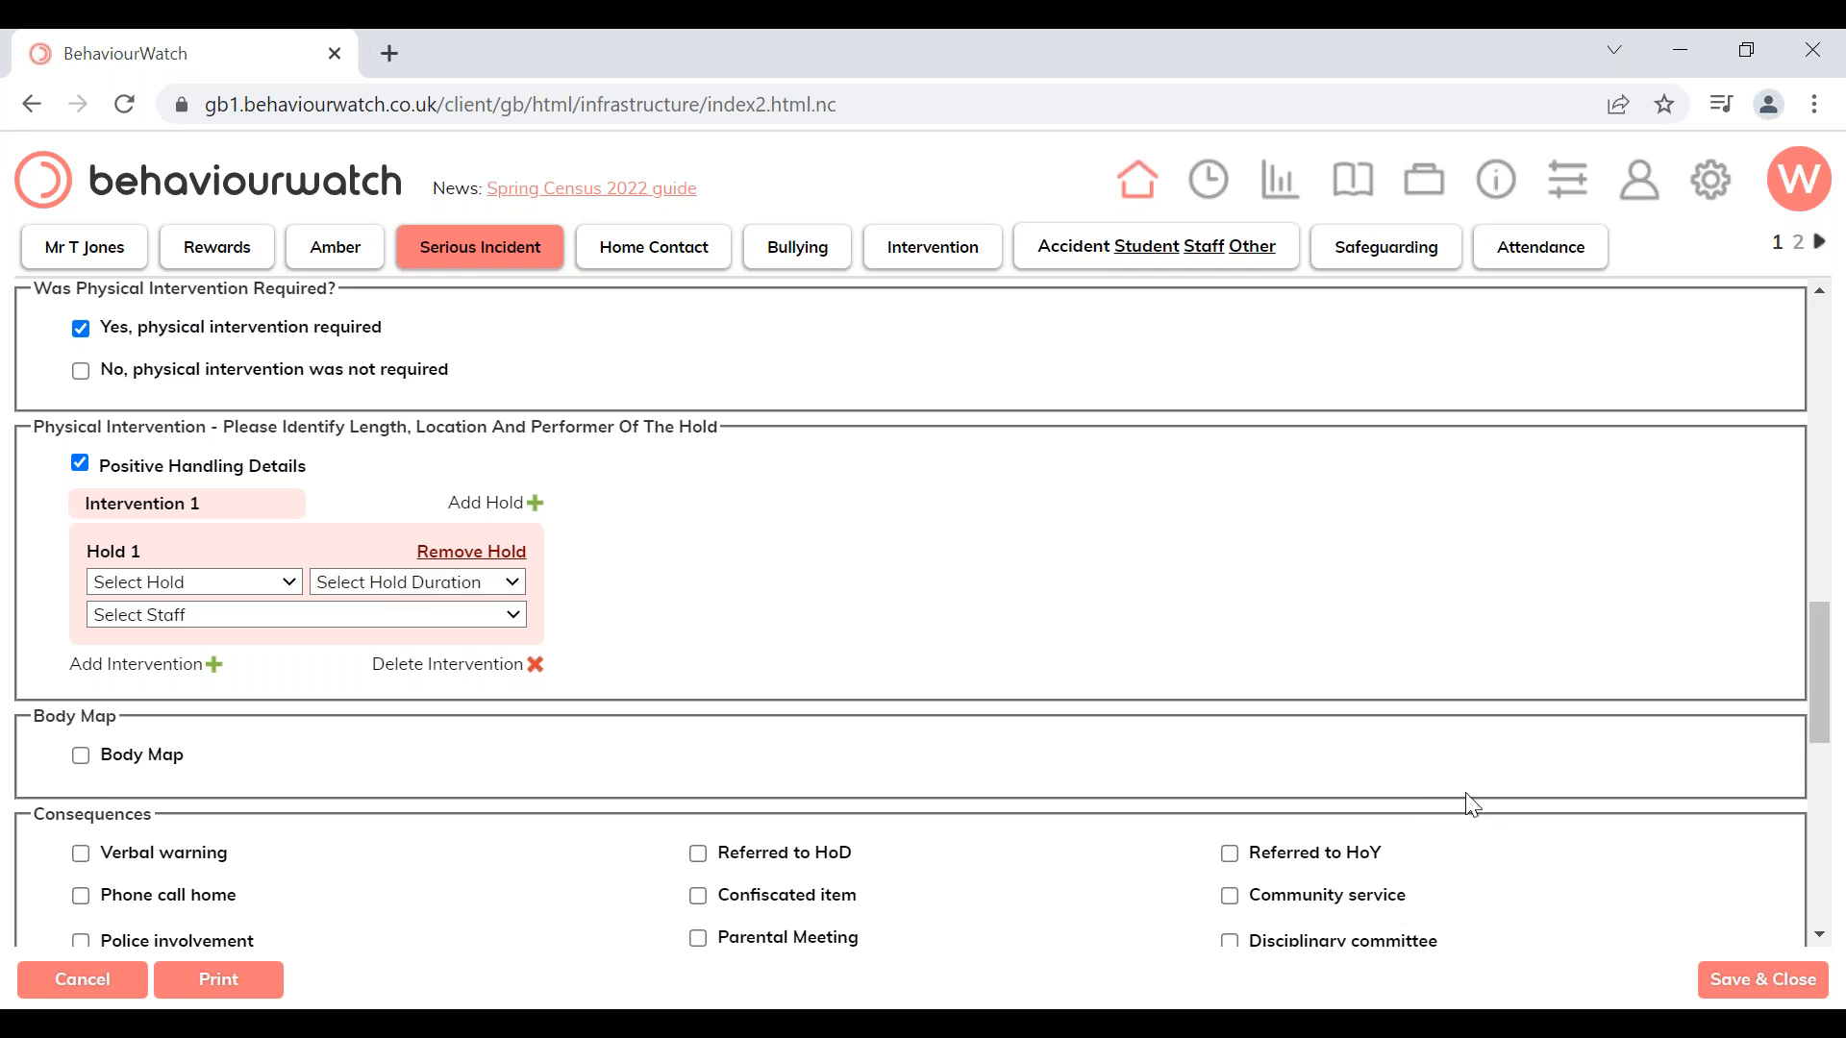
Mark External suspension on the slip and clear it again
{"action": "left_click_drag", "start_coordinate": [1819, 711], "coordinate": [1804, 854]}
{"action": "left_click", "coordinate": [82, 637]}
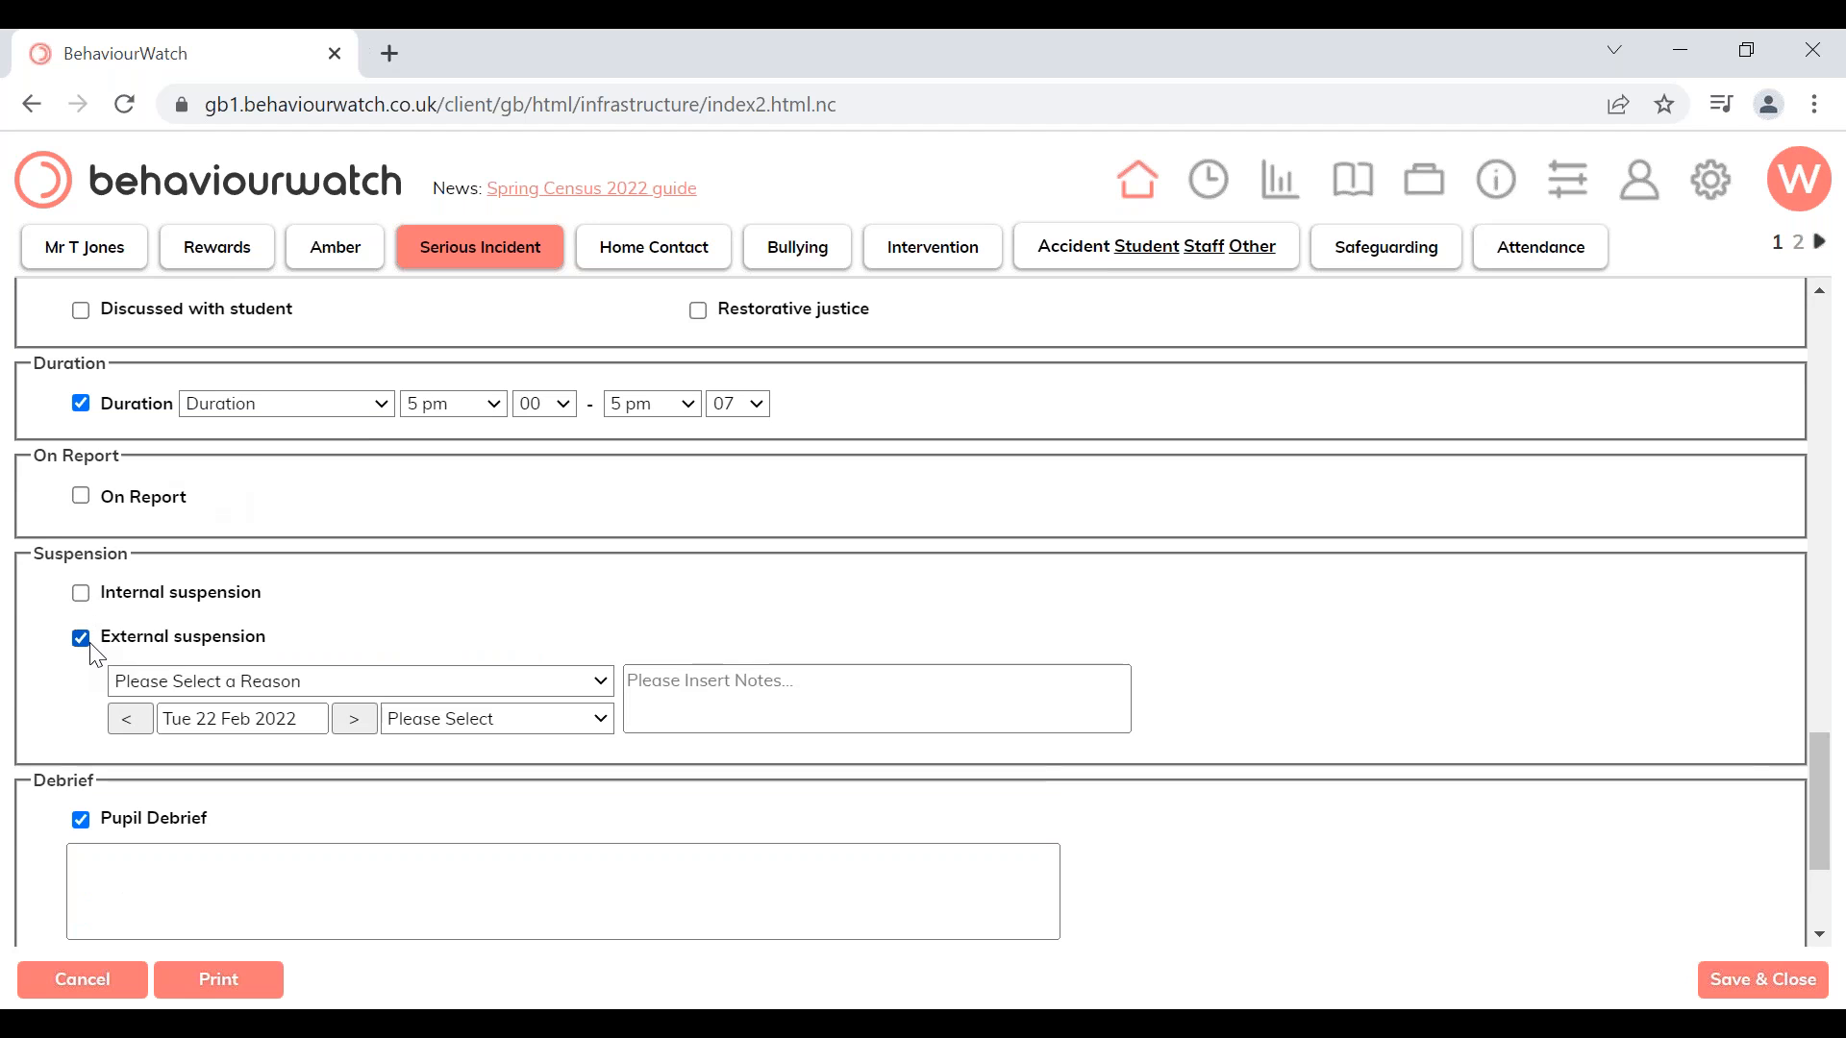
{"action": "left_click", "coordinate": [81, 638]}
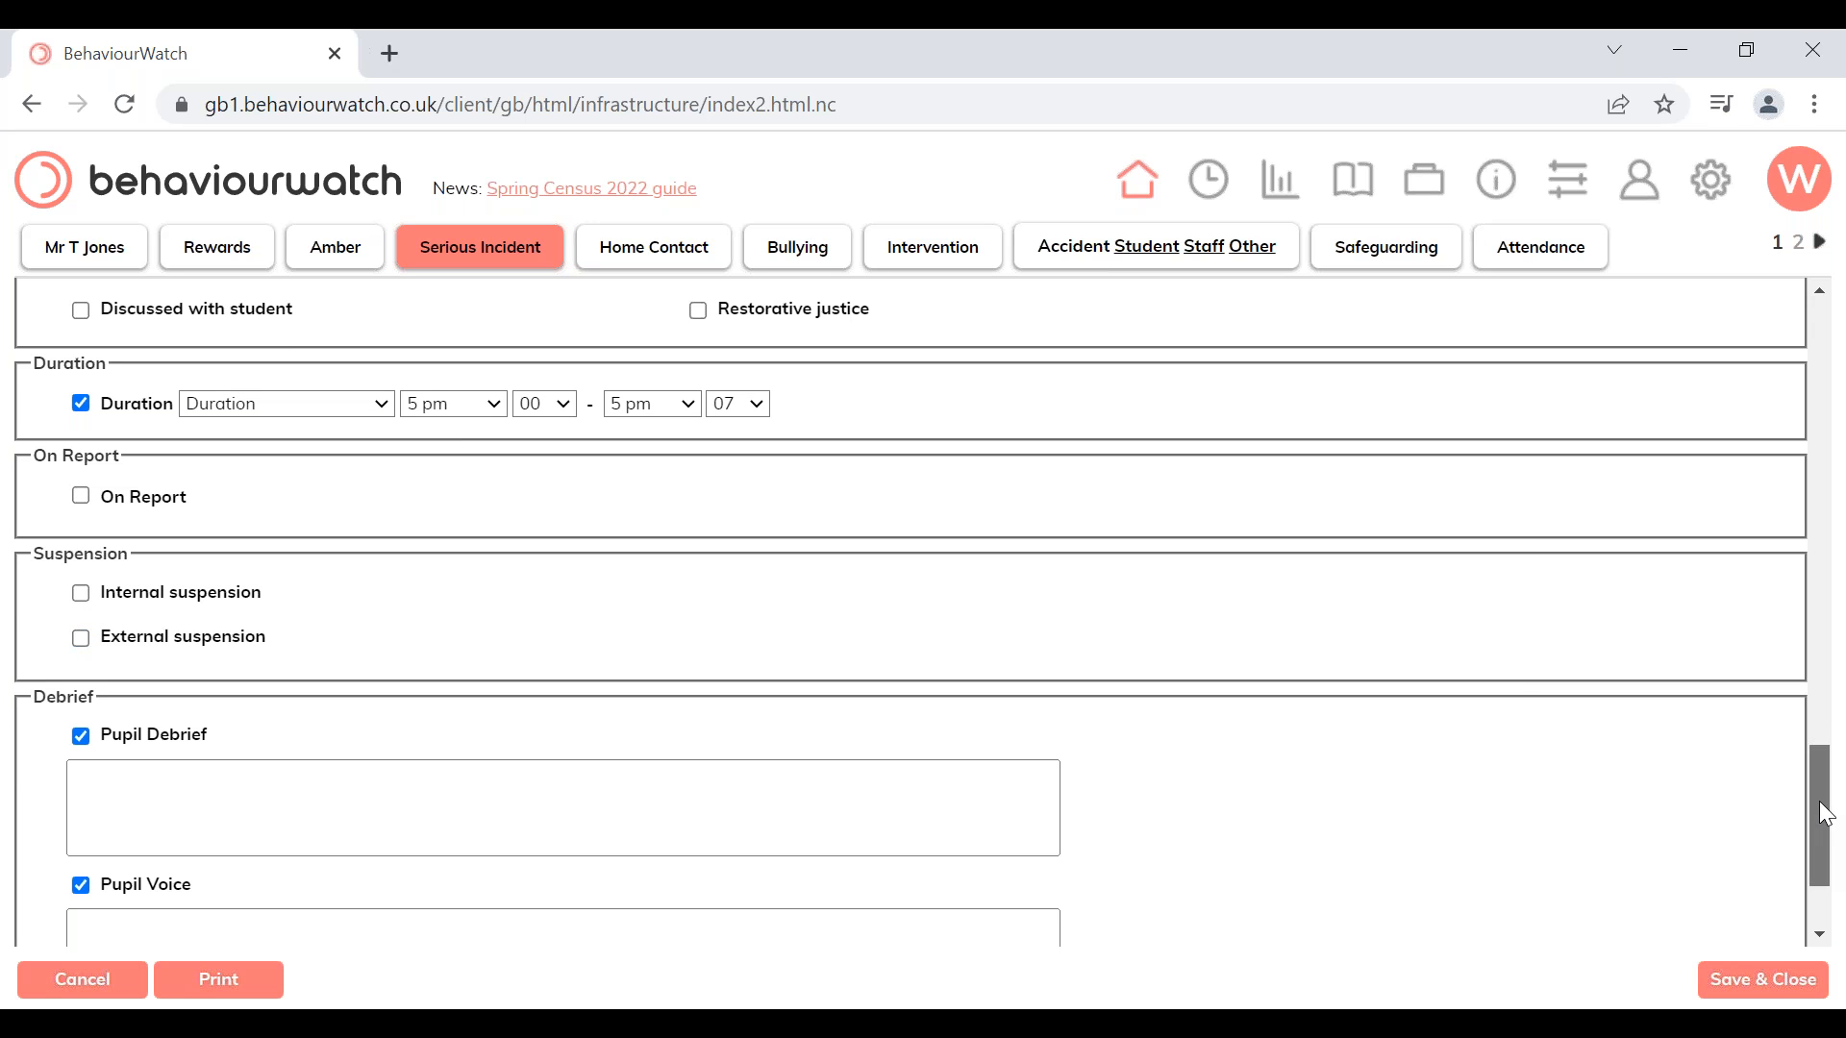
Clear the Positive Handling Details option, and save and close the Serious Incident slip
{"action": "left_click_drag", "start_coordinate": [1816, 827], "coordinate": [1815, 743]}
{"action": "scroll", "coordinate": [1815, 743], "scroll_direction": "up", "scroll_amount": 3}
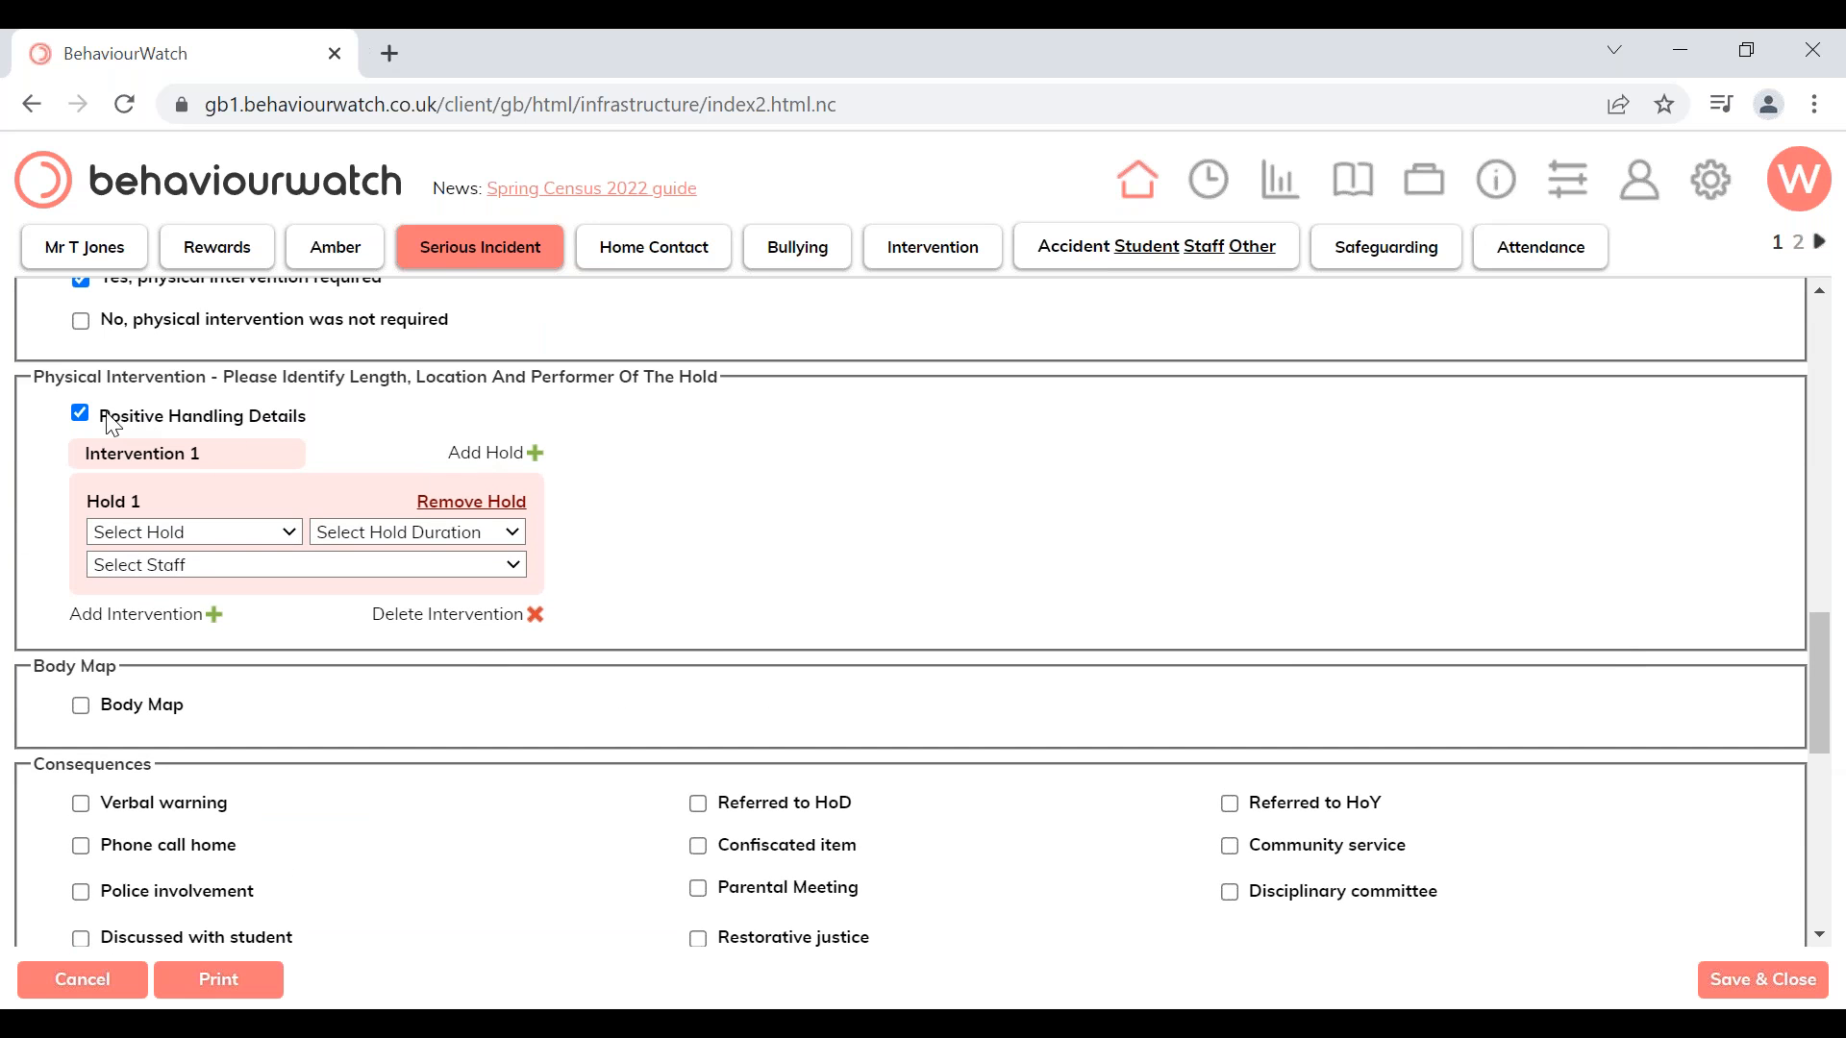
{"action": "left_click", "coordinate": [77, 415]}
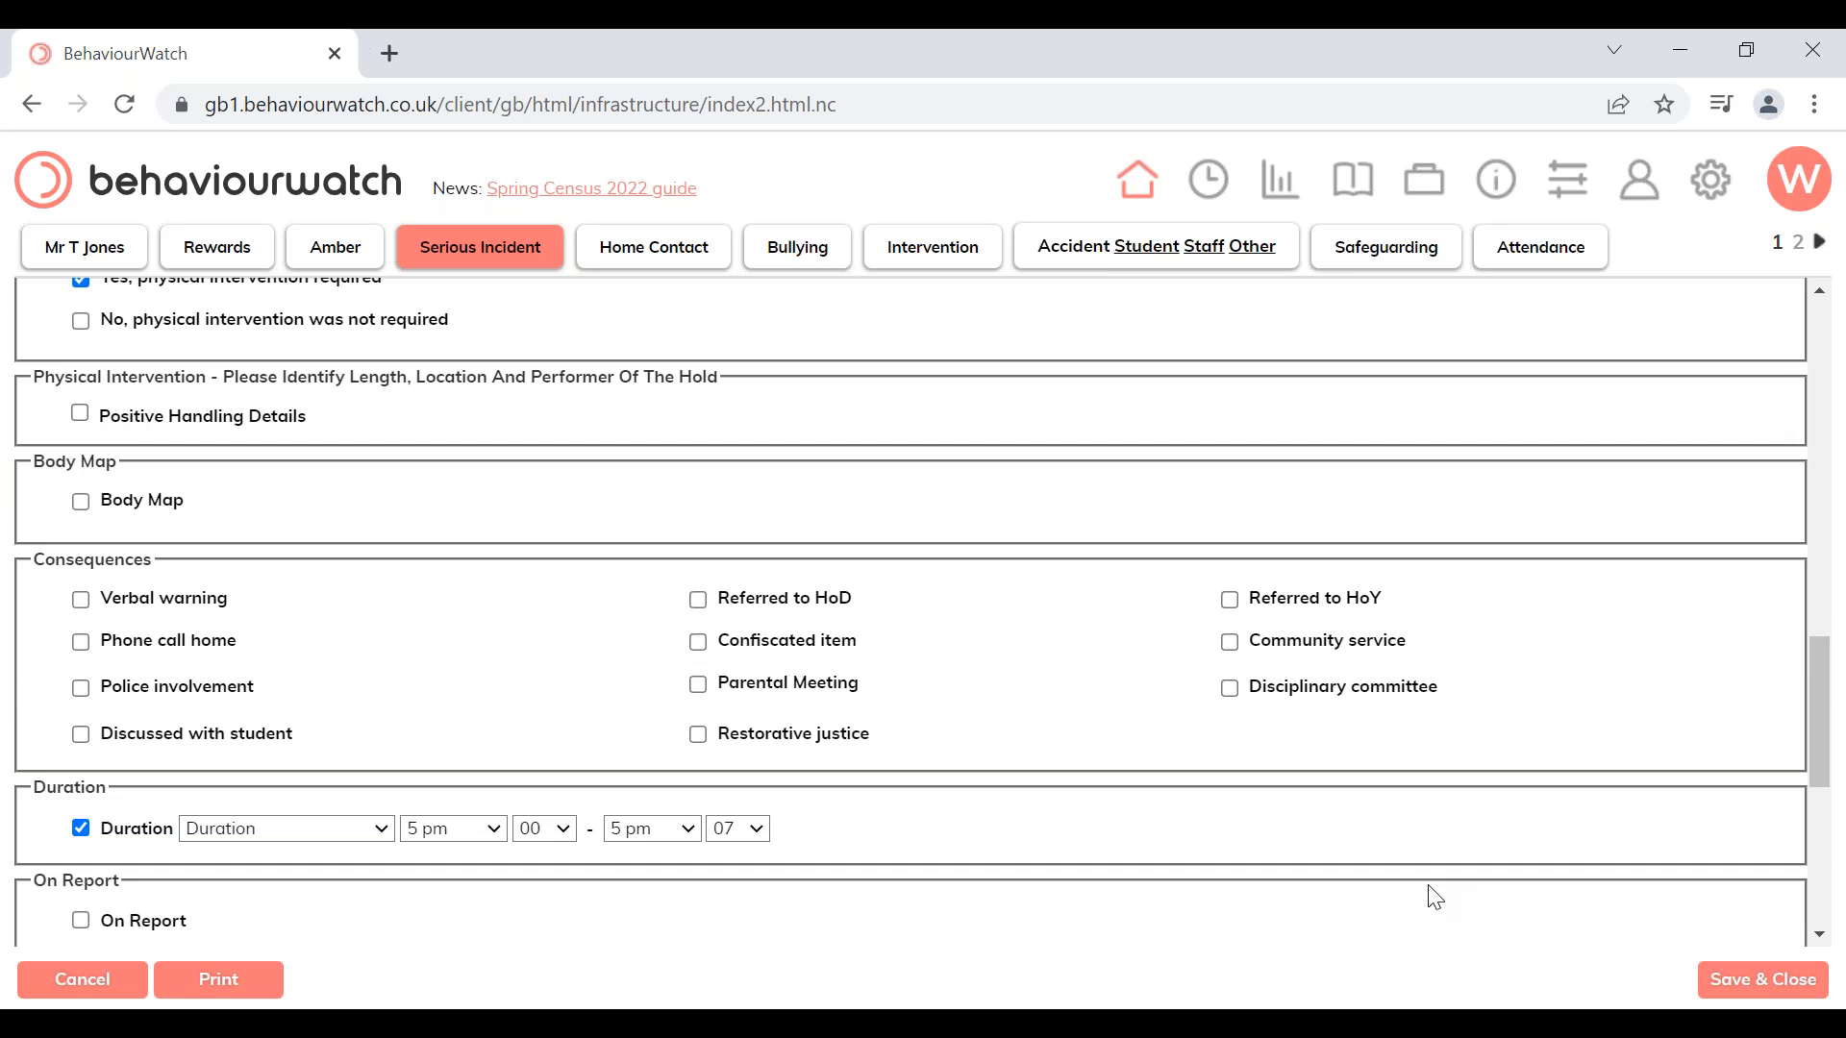
{"action": "left_click", "coordinate": [1763, 979]}
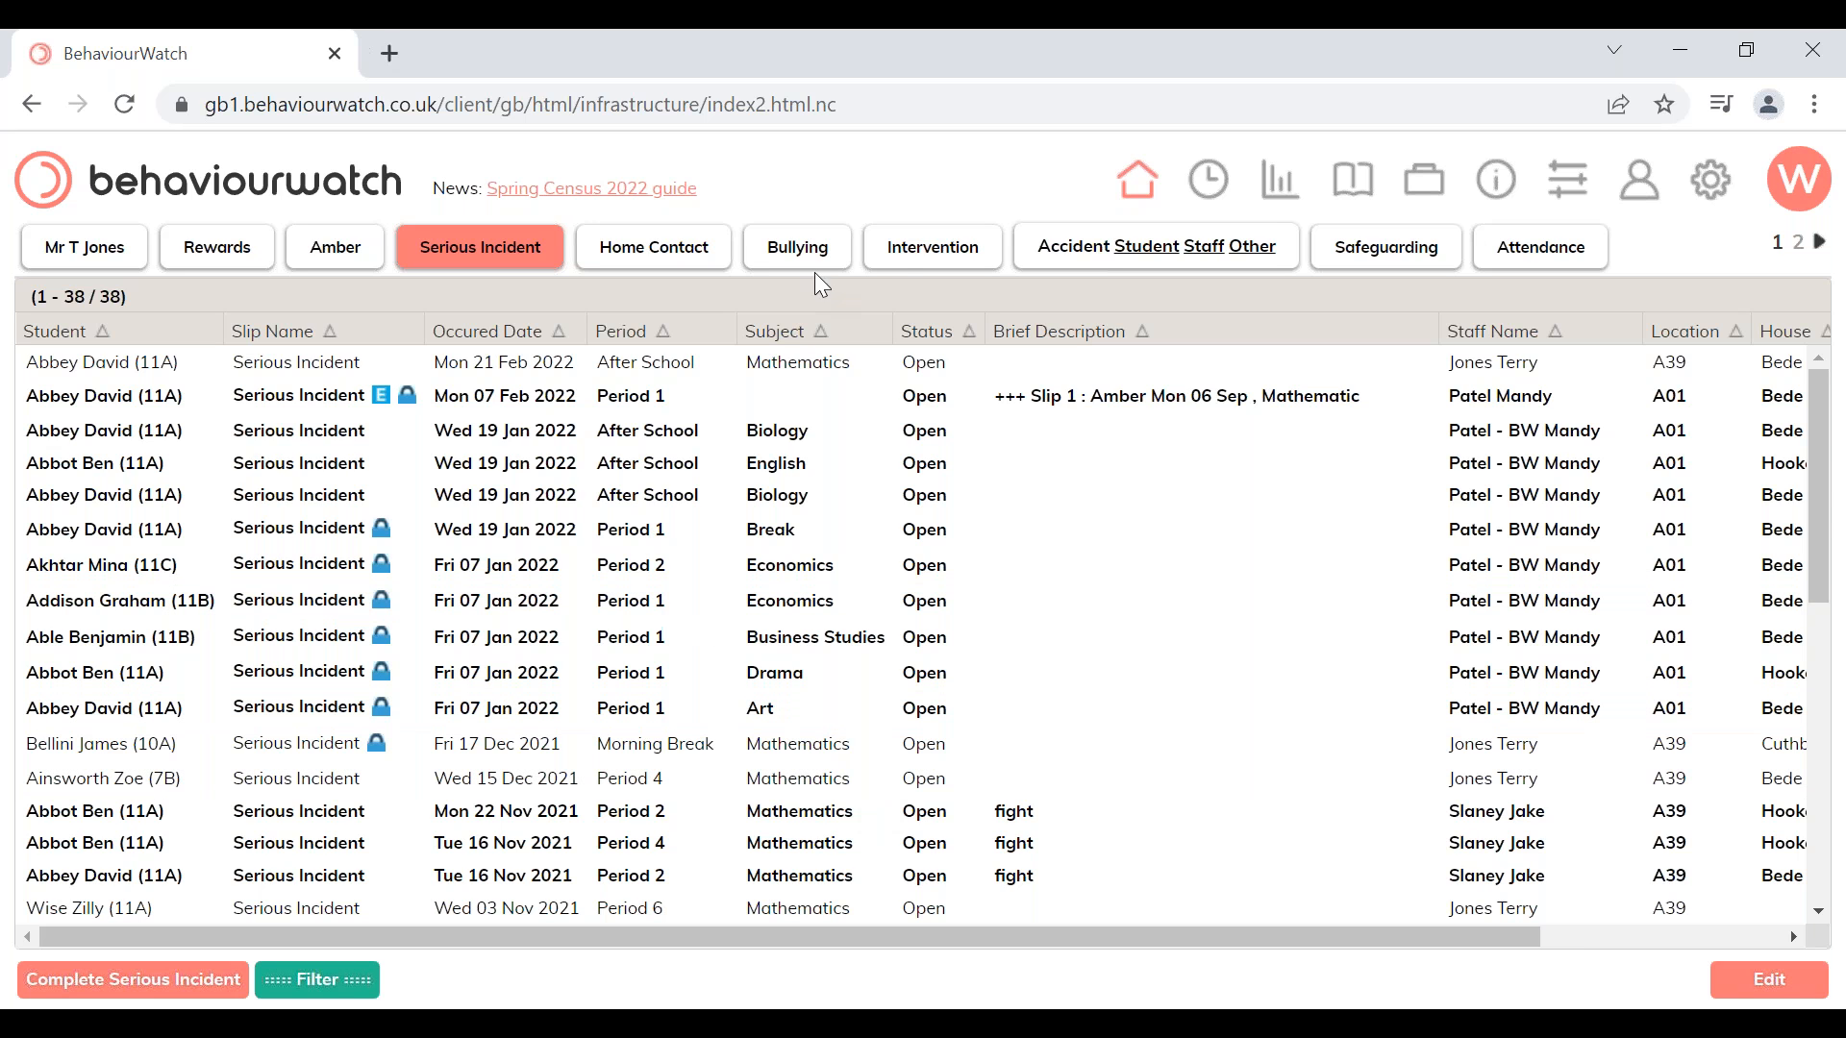
Open the Group Report among the behaviour reports and filter it to Serious Incident slips
{"action": "left_click", "coordinate": [1274, 203]}
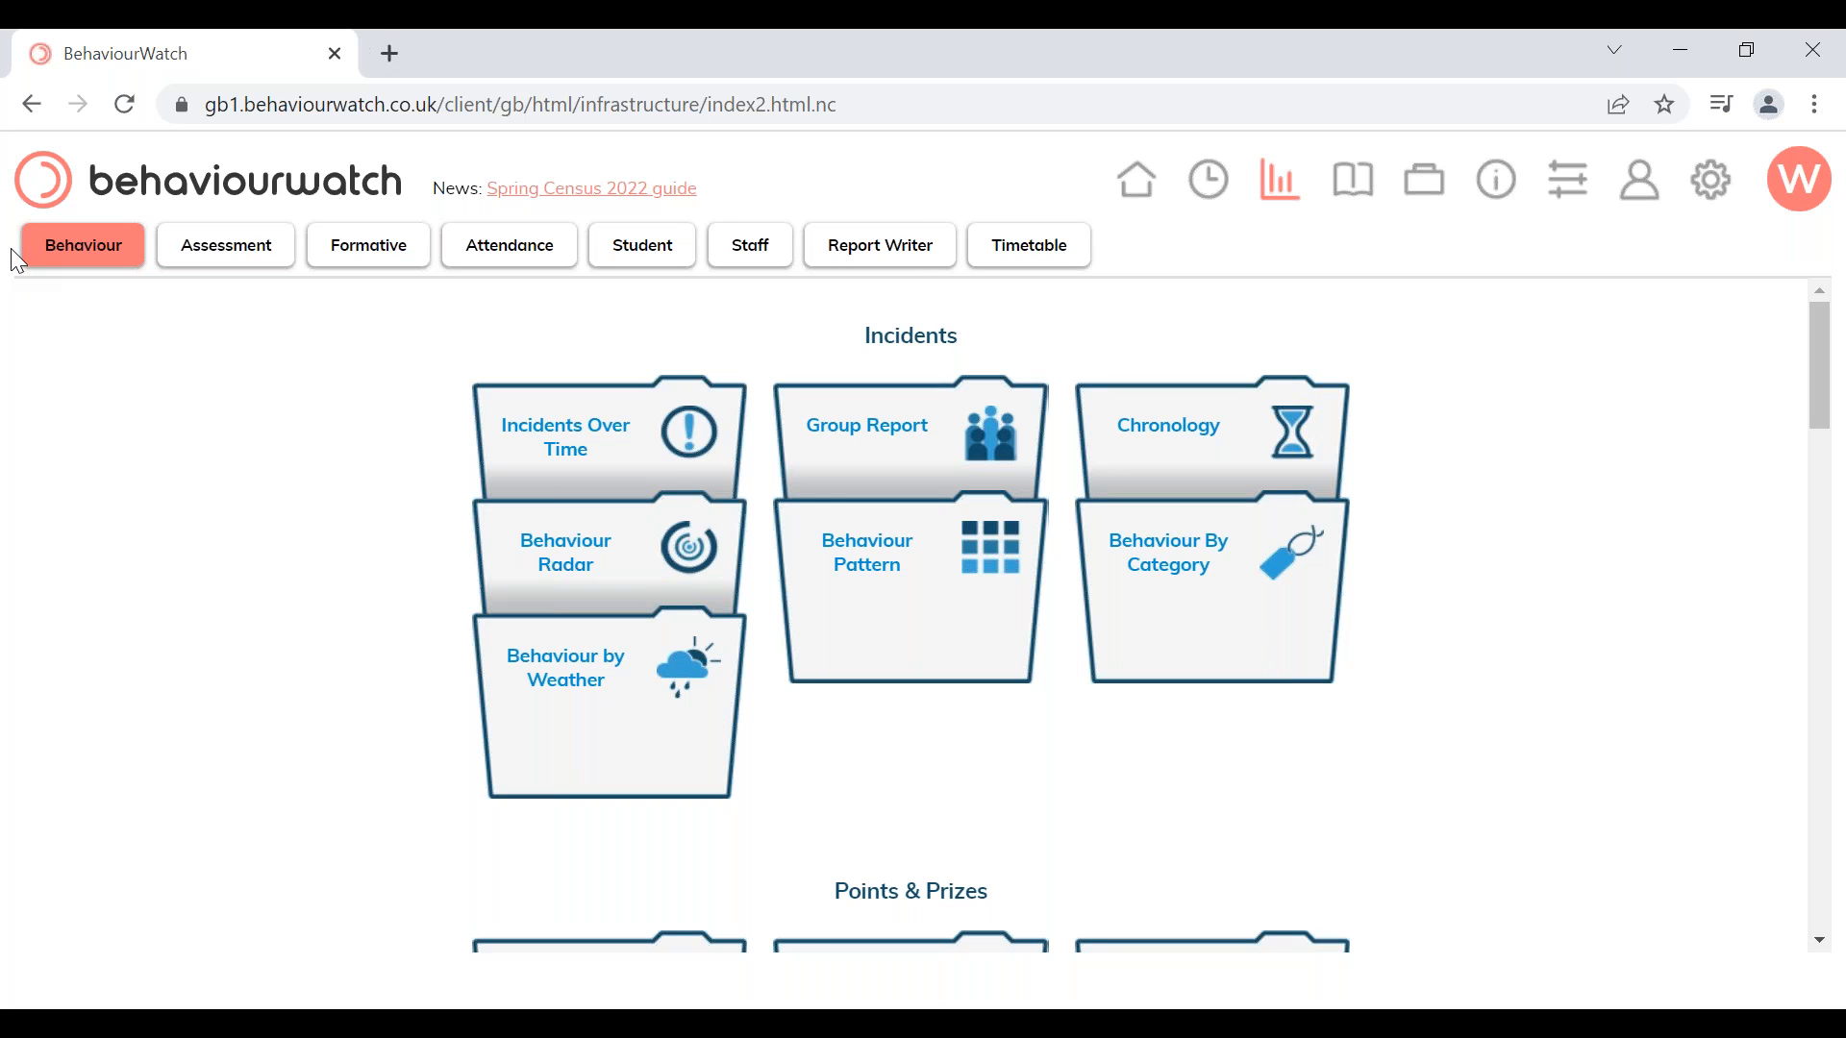
{"action": "left_click", "coordinate": [868, 464]}
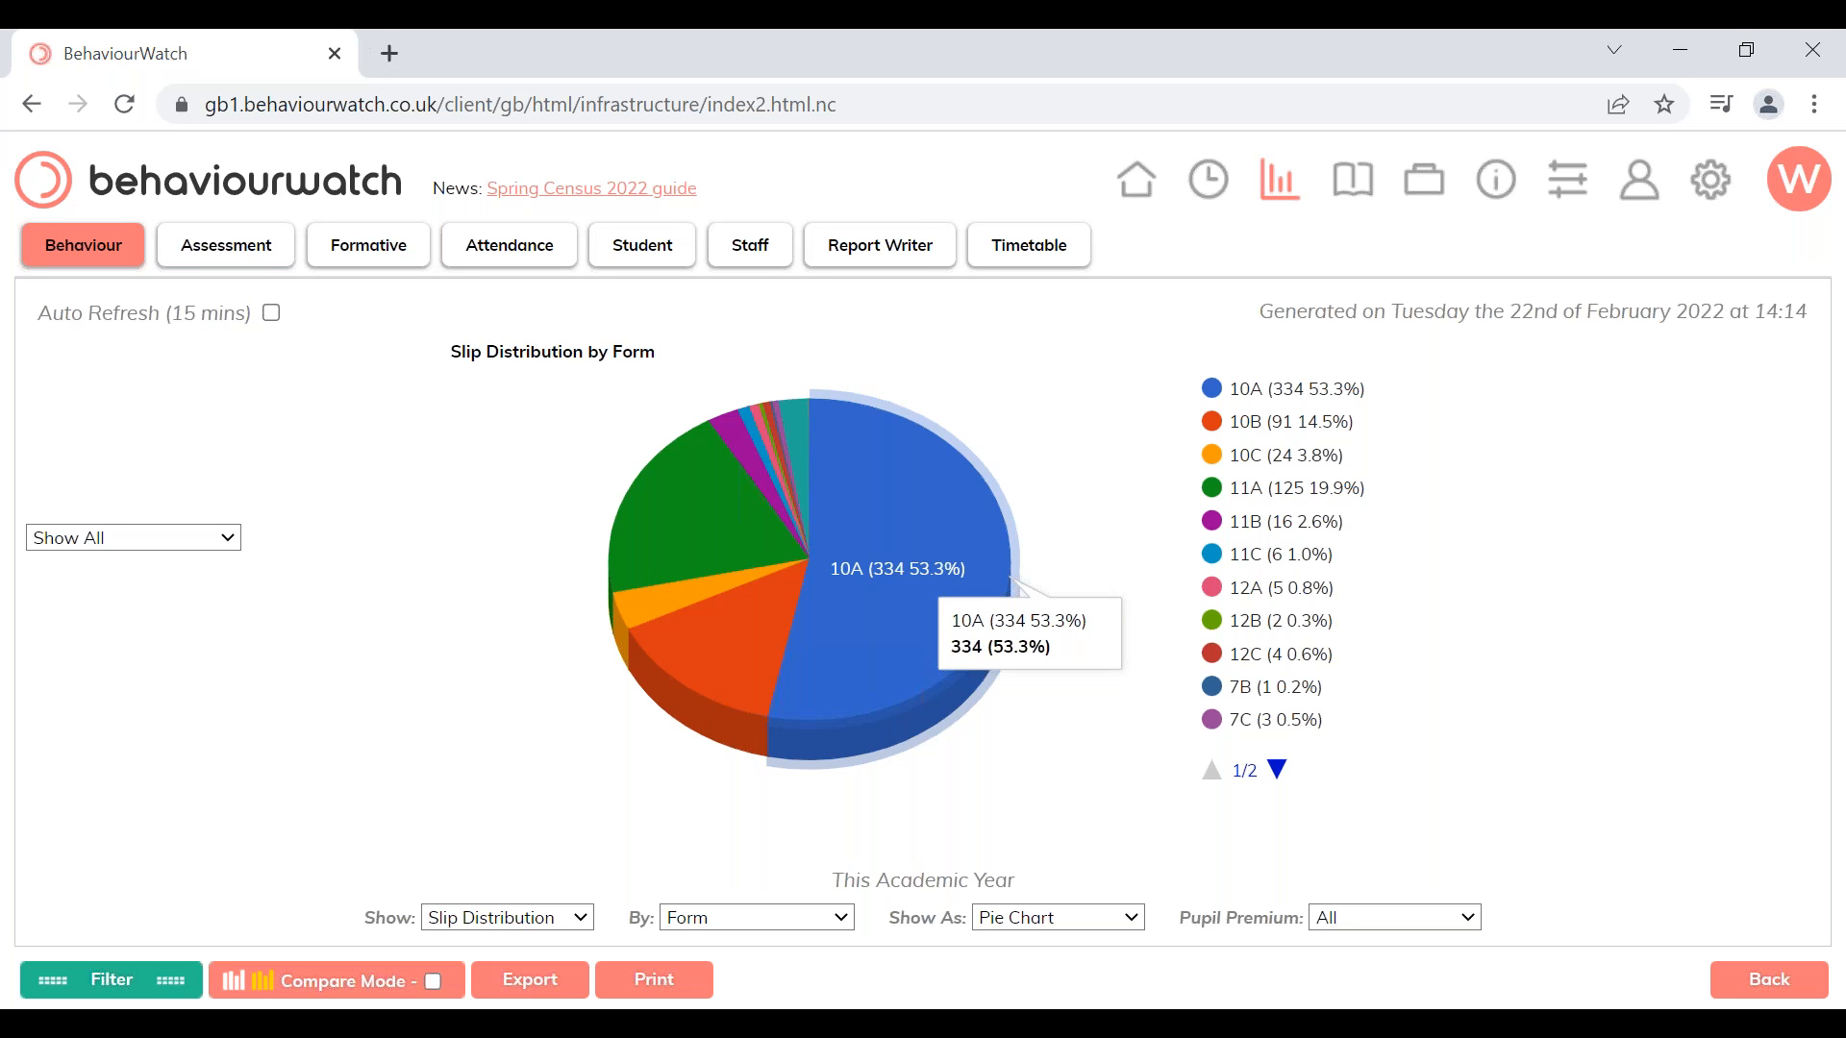
{"action": "left_click", "coordinate": [135, 983]}
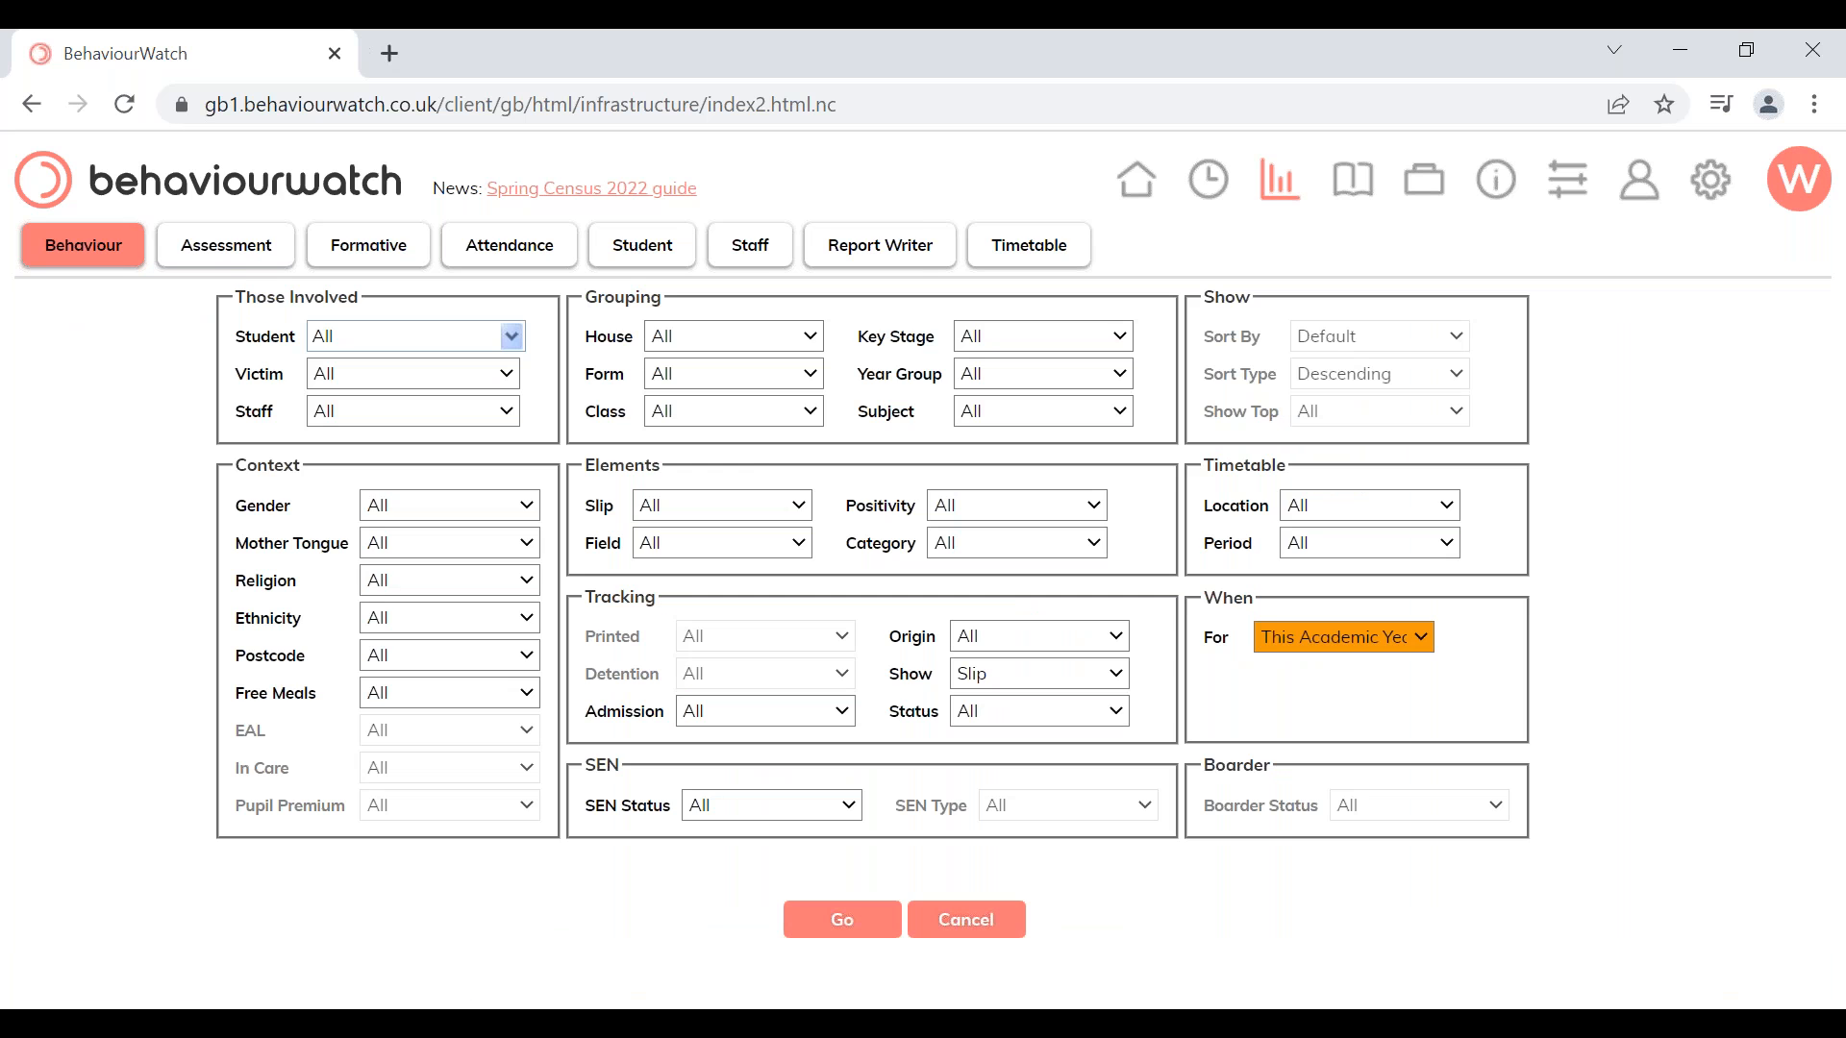
{"action": "left_click", "coordinate": [713, 504]}
{"action": "left_click_drag", "start_coordinate": [857, 665], "coordinate": [842, 836]}
{"action": "left_click", "coordinate": [707, 903]}
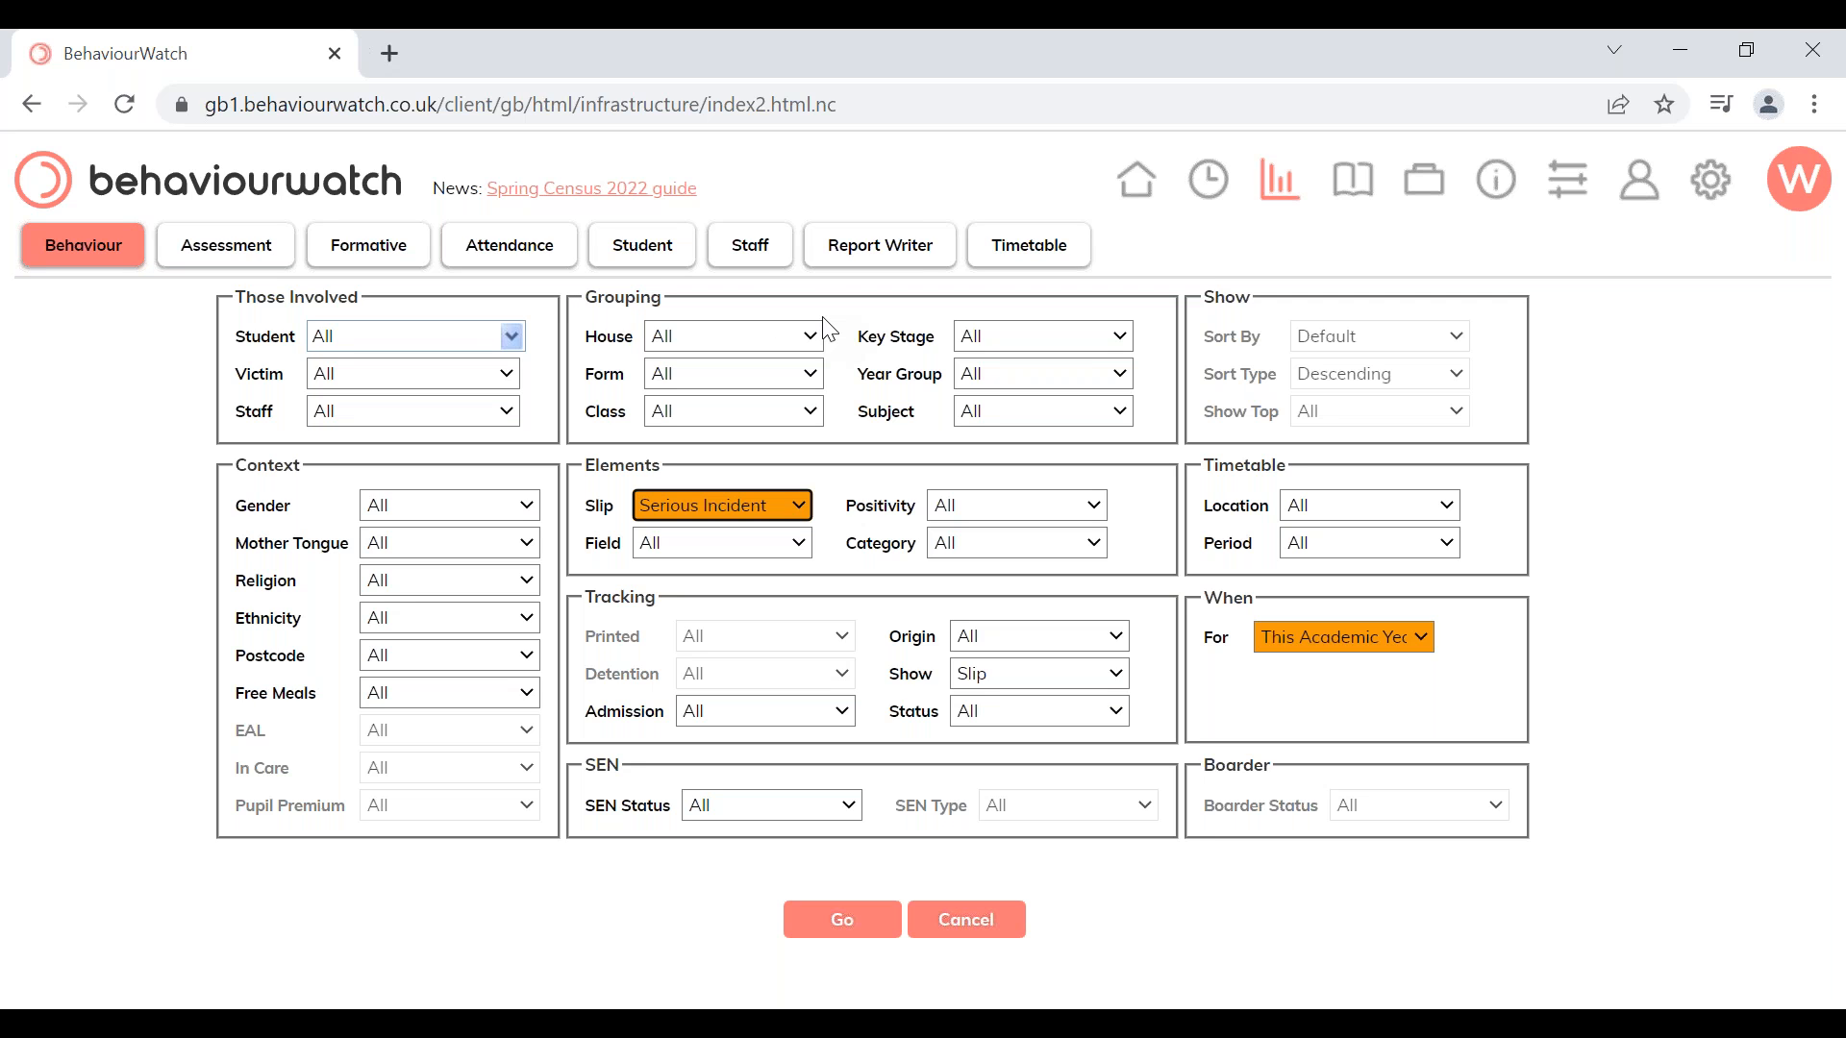
{"action": "left_click", "coordinate": [855, 924]}
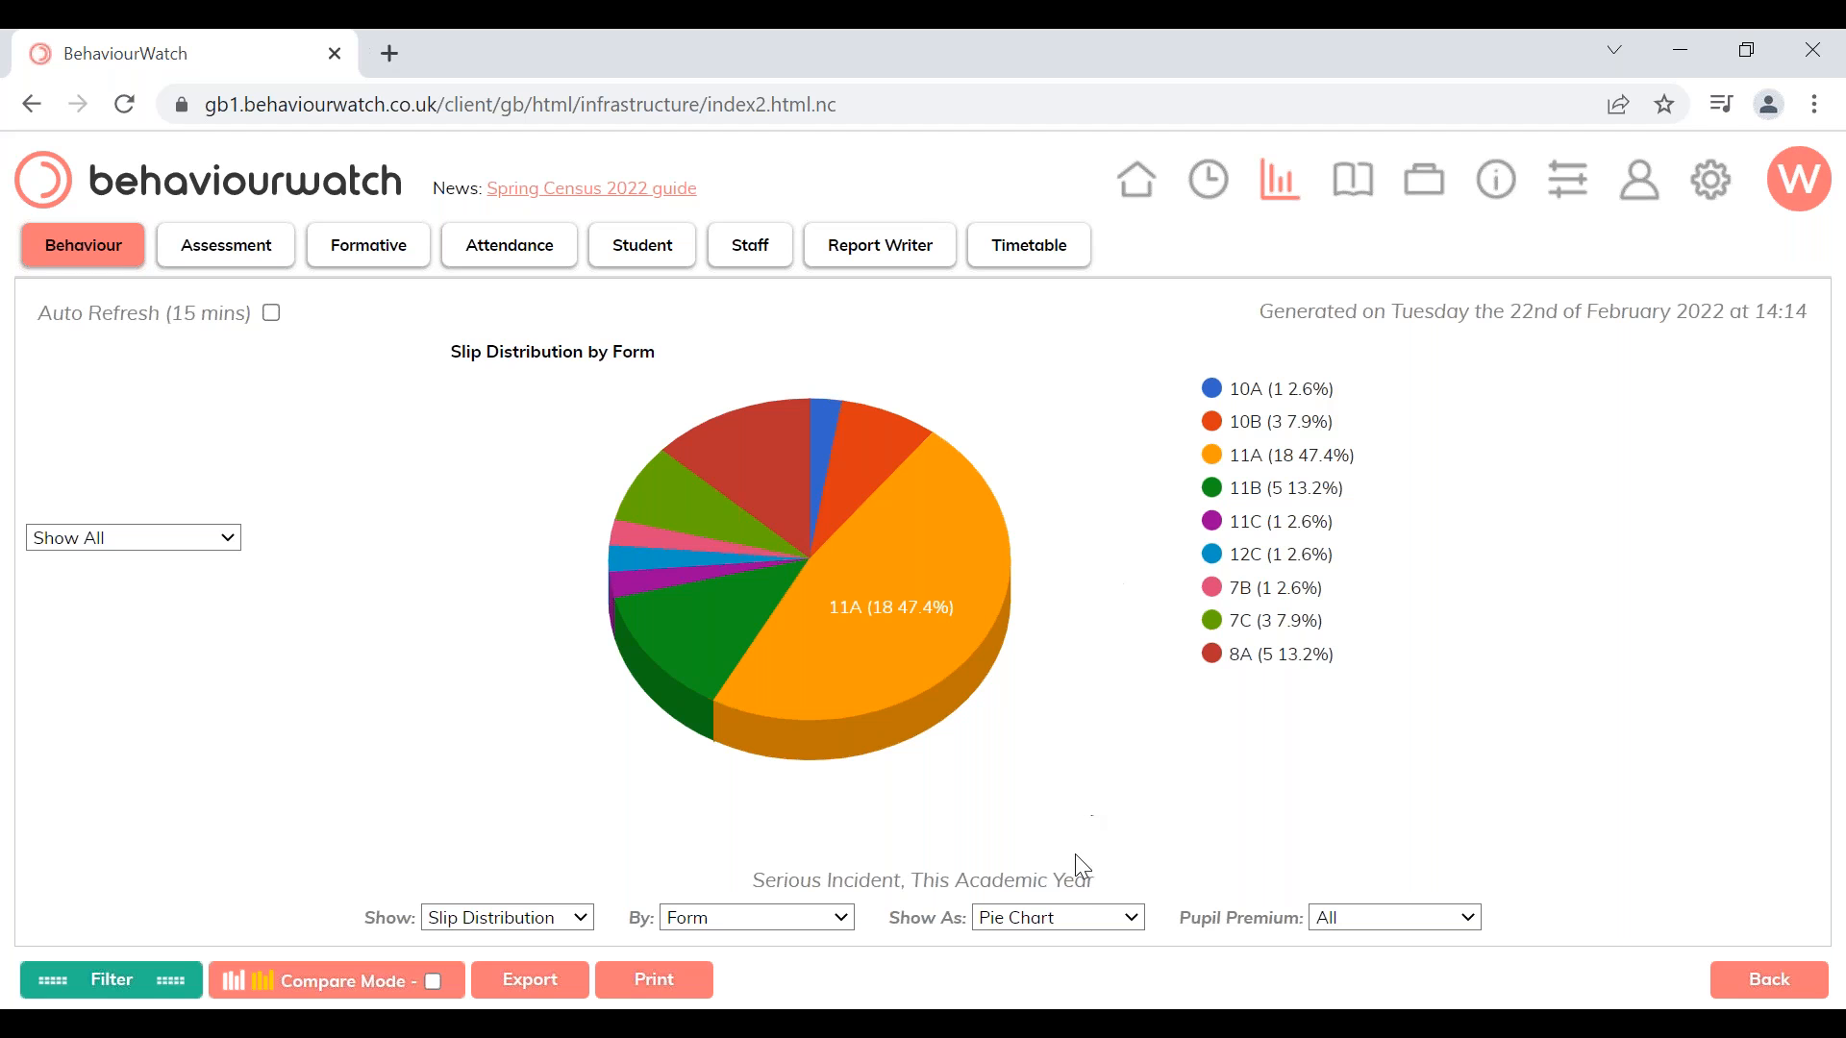
Show the Serious Incident slip distribution as a bar chart grouped by Day
{"action": "left_click", "coordinate": [1034, 927]}
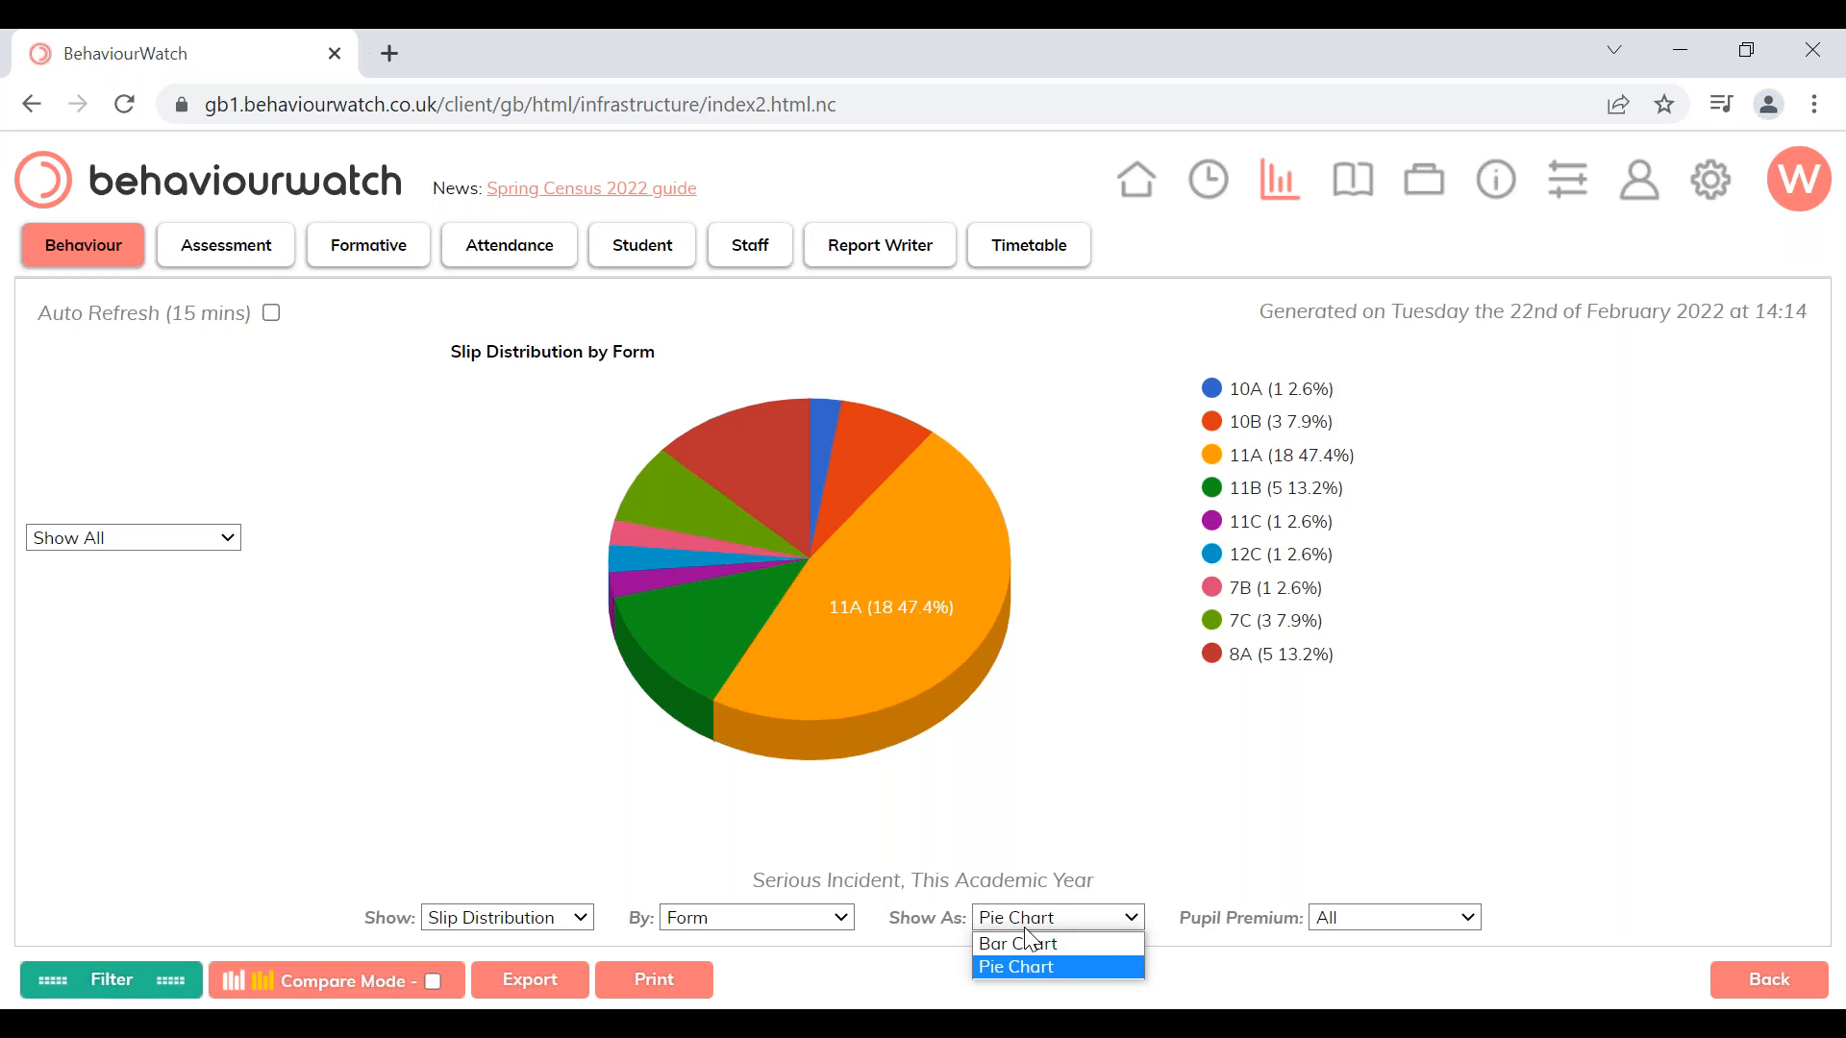
{"action": "left_click", "coordinate": [1023, 942]}
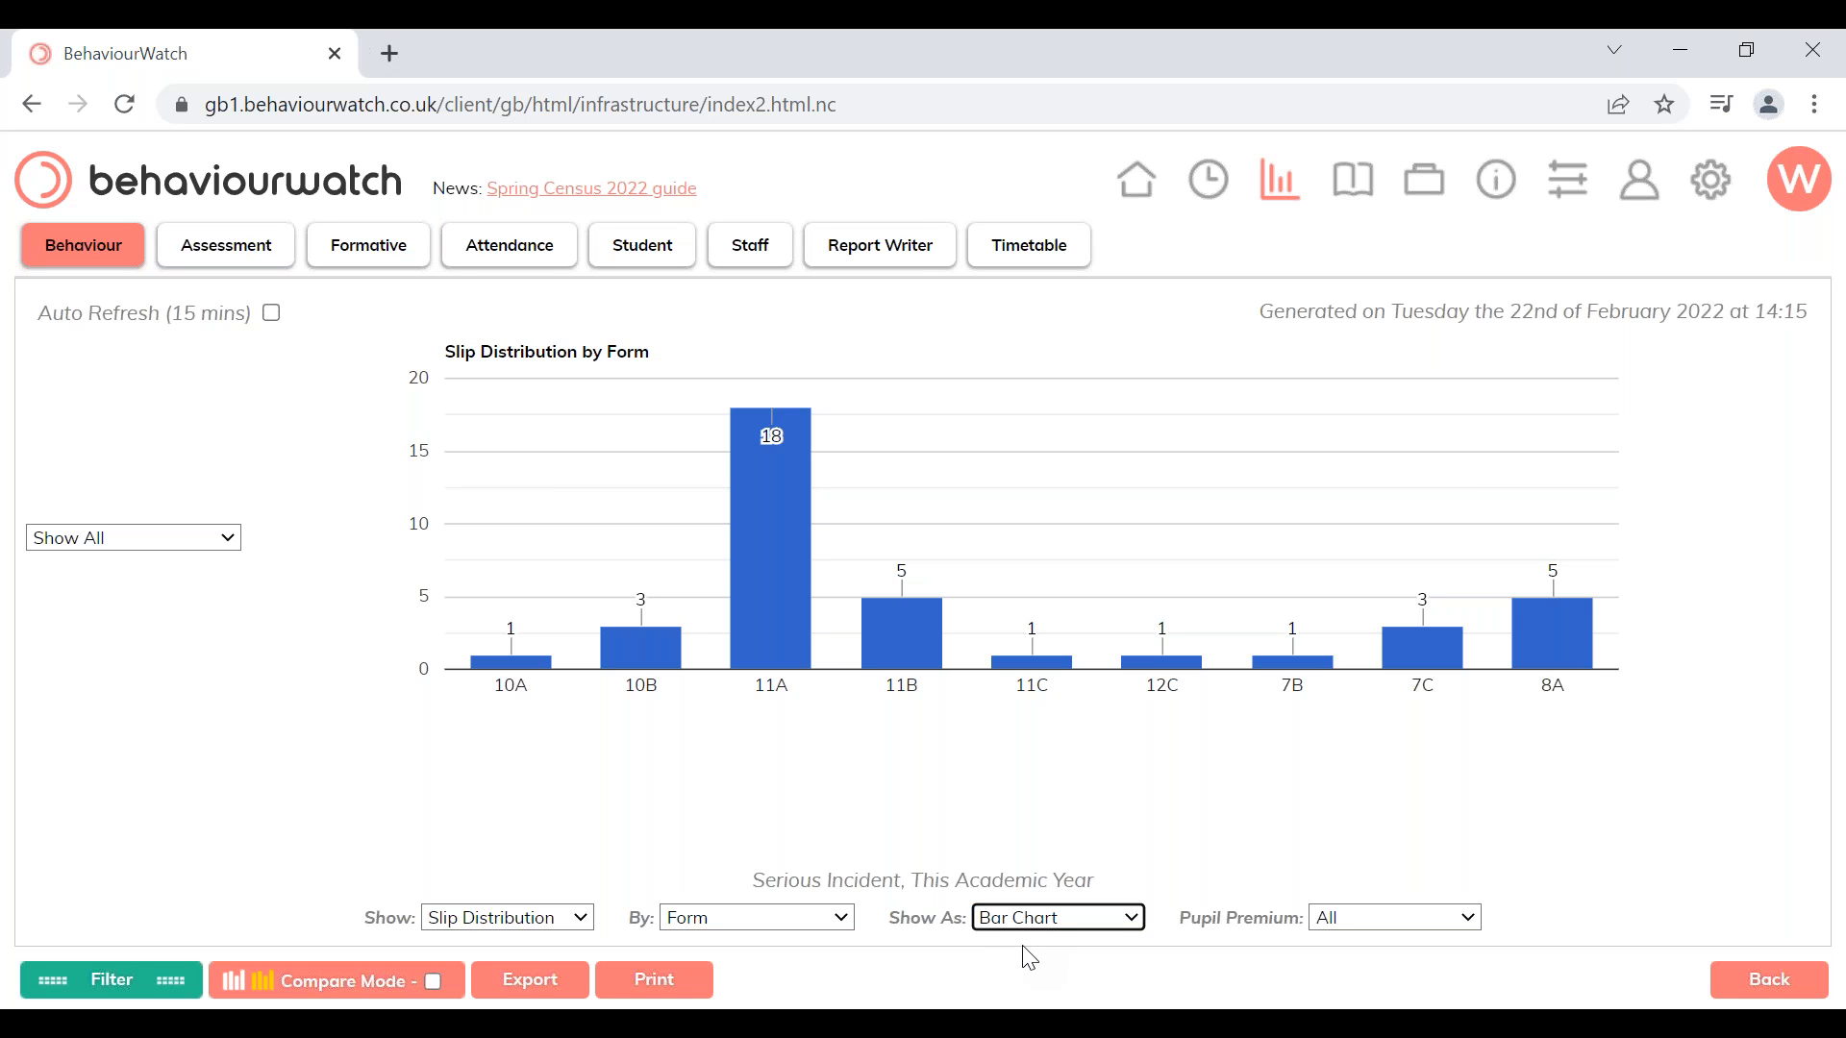
{"action": "left_click", "coordinate": [825, 925]}
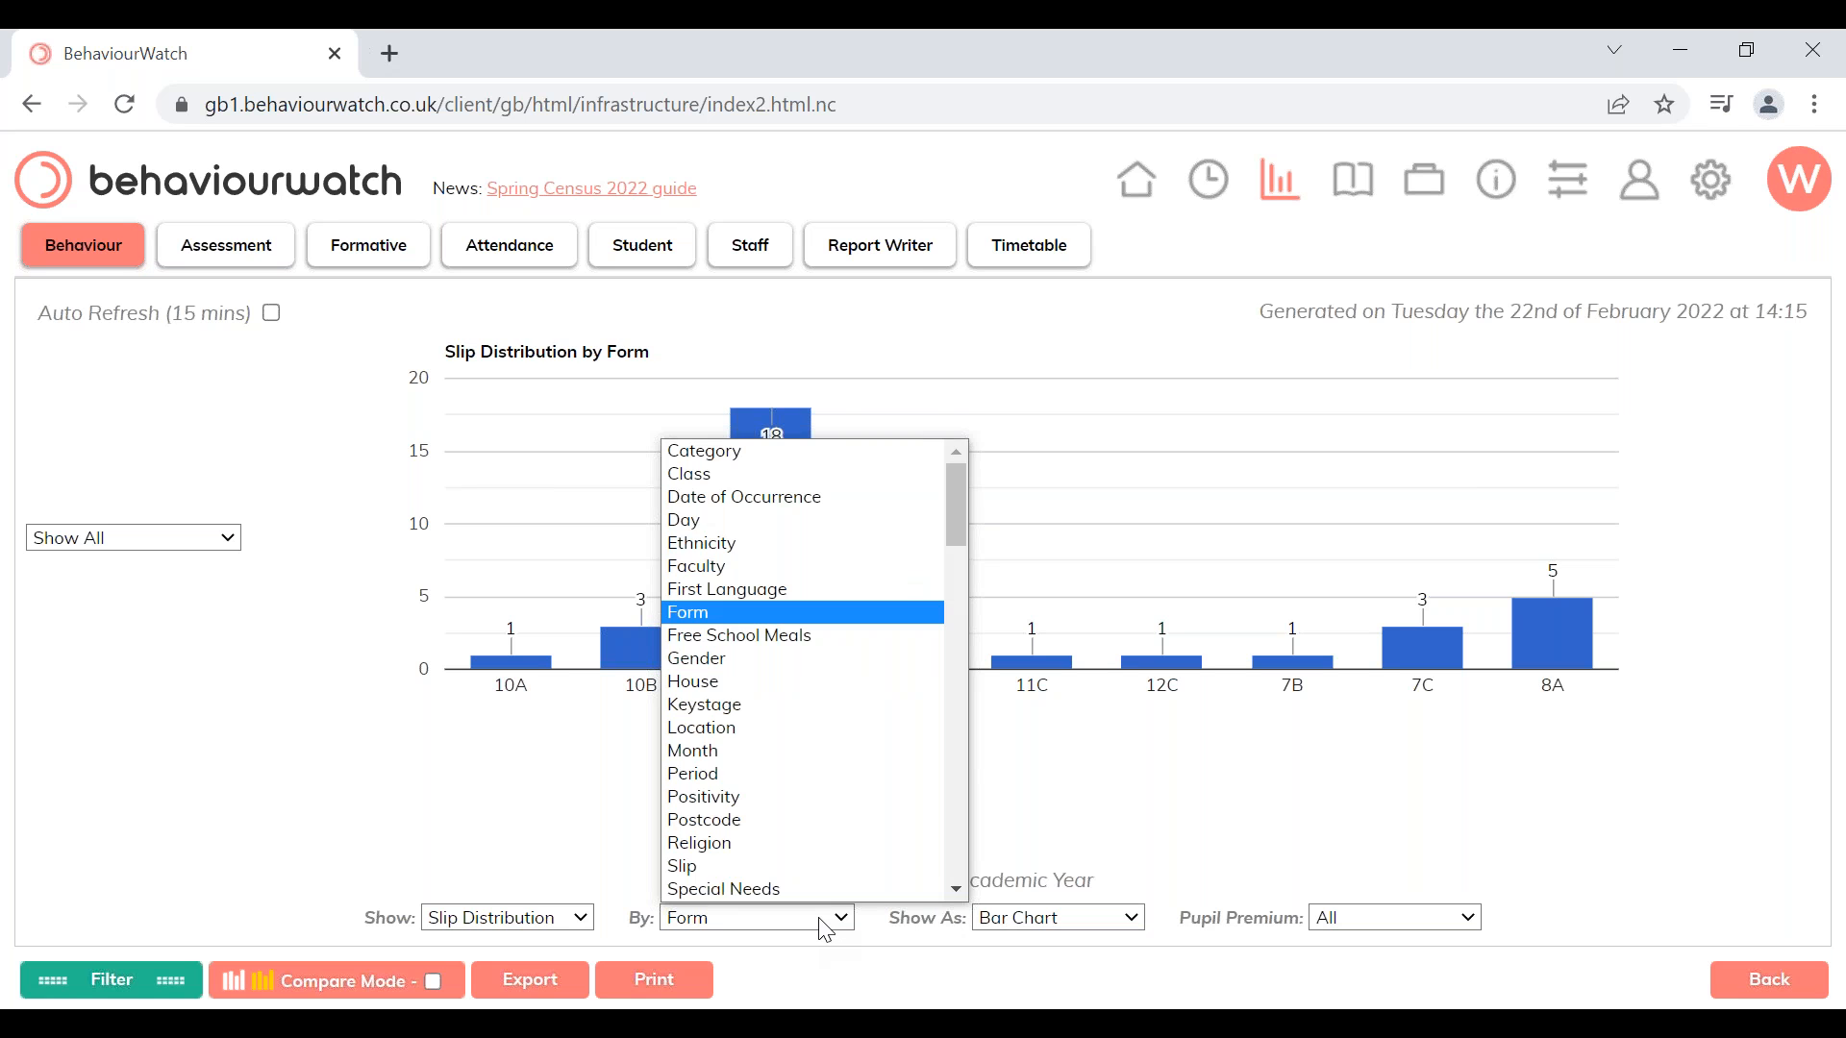
{"action": "scroll", "coordinate": [774, 634], "scroll_direction": "down", "scroll_amount": 1}
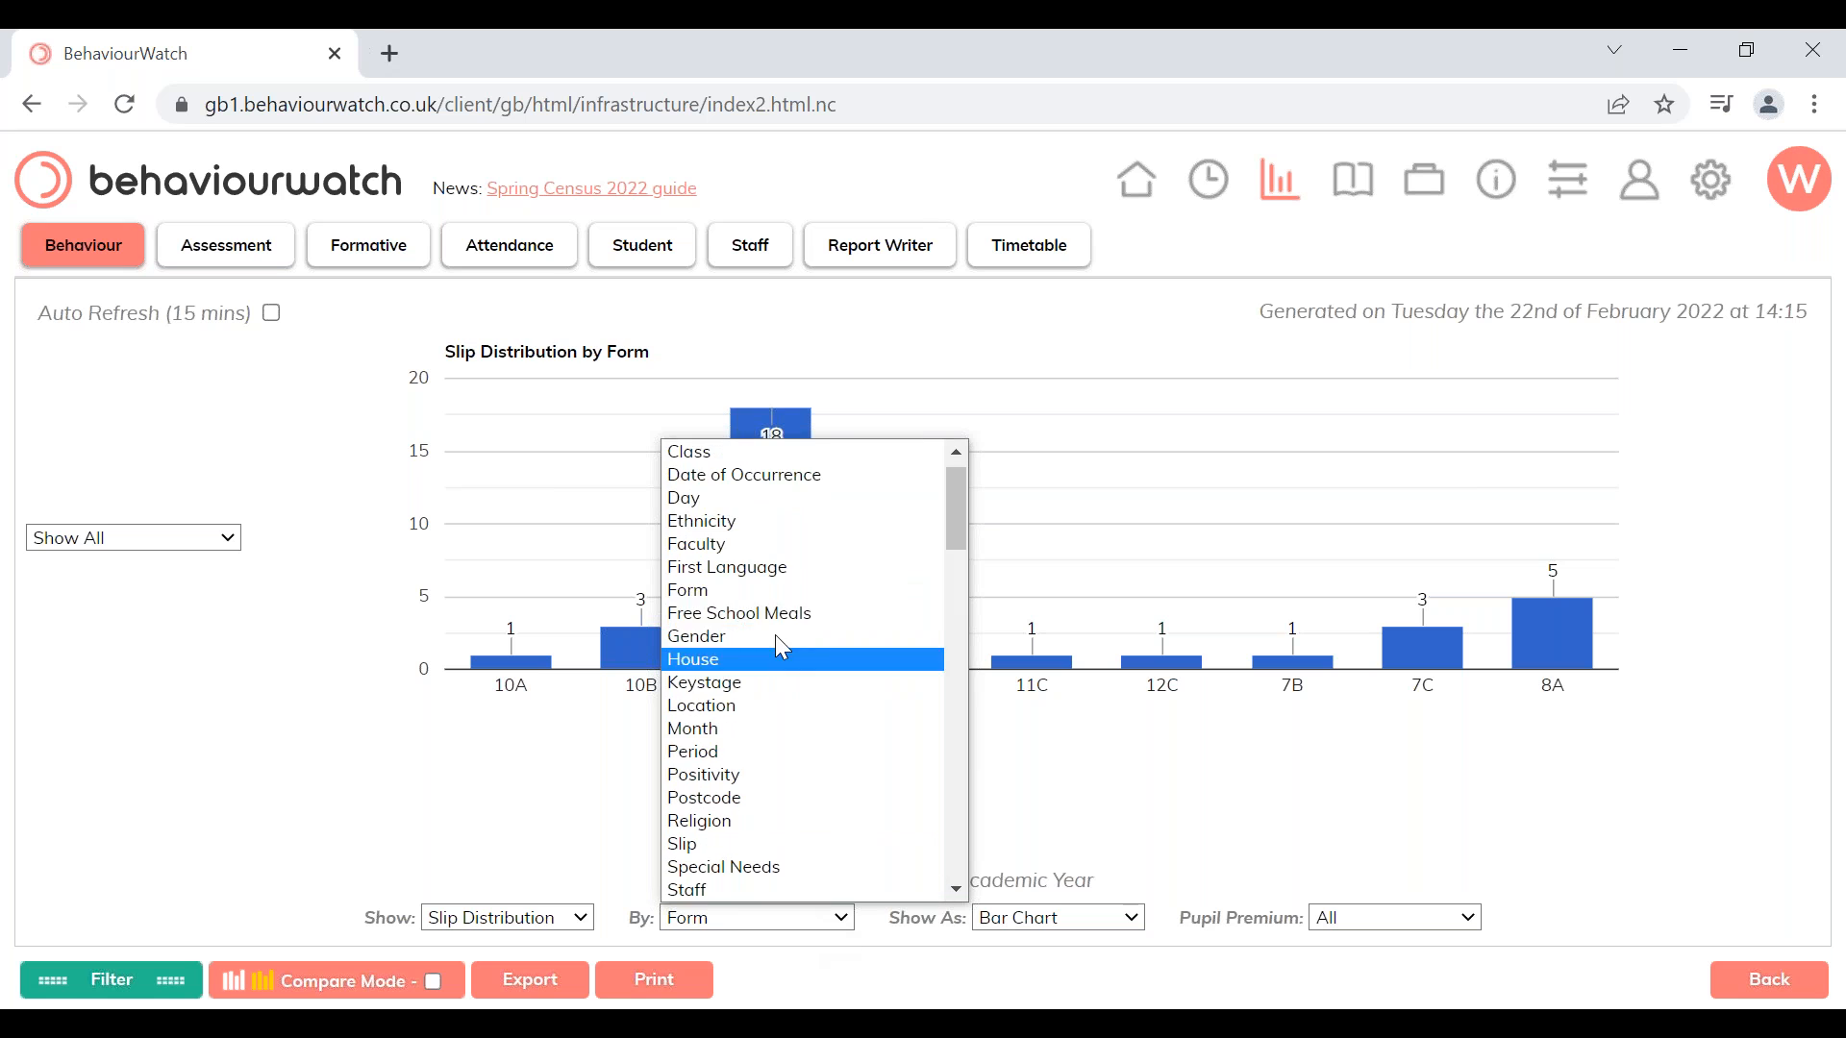
{"action": "left_click", "coordinate": [753, 499]}
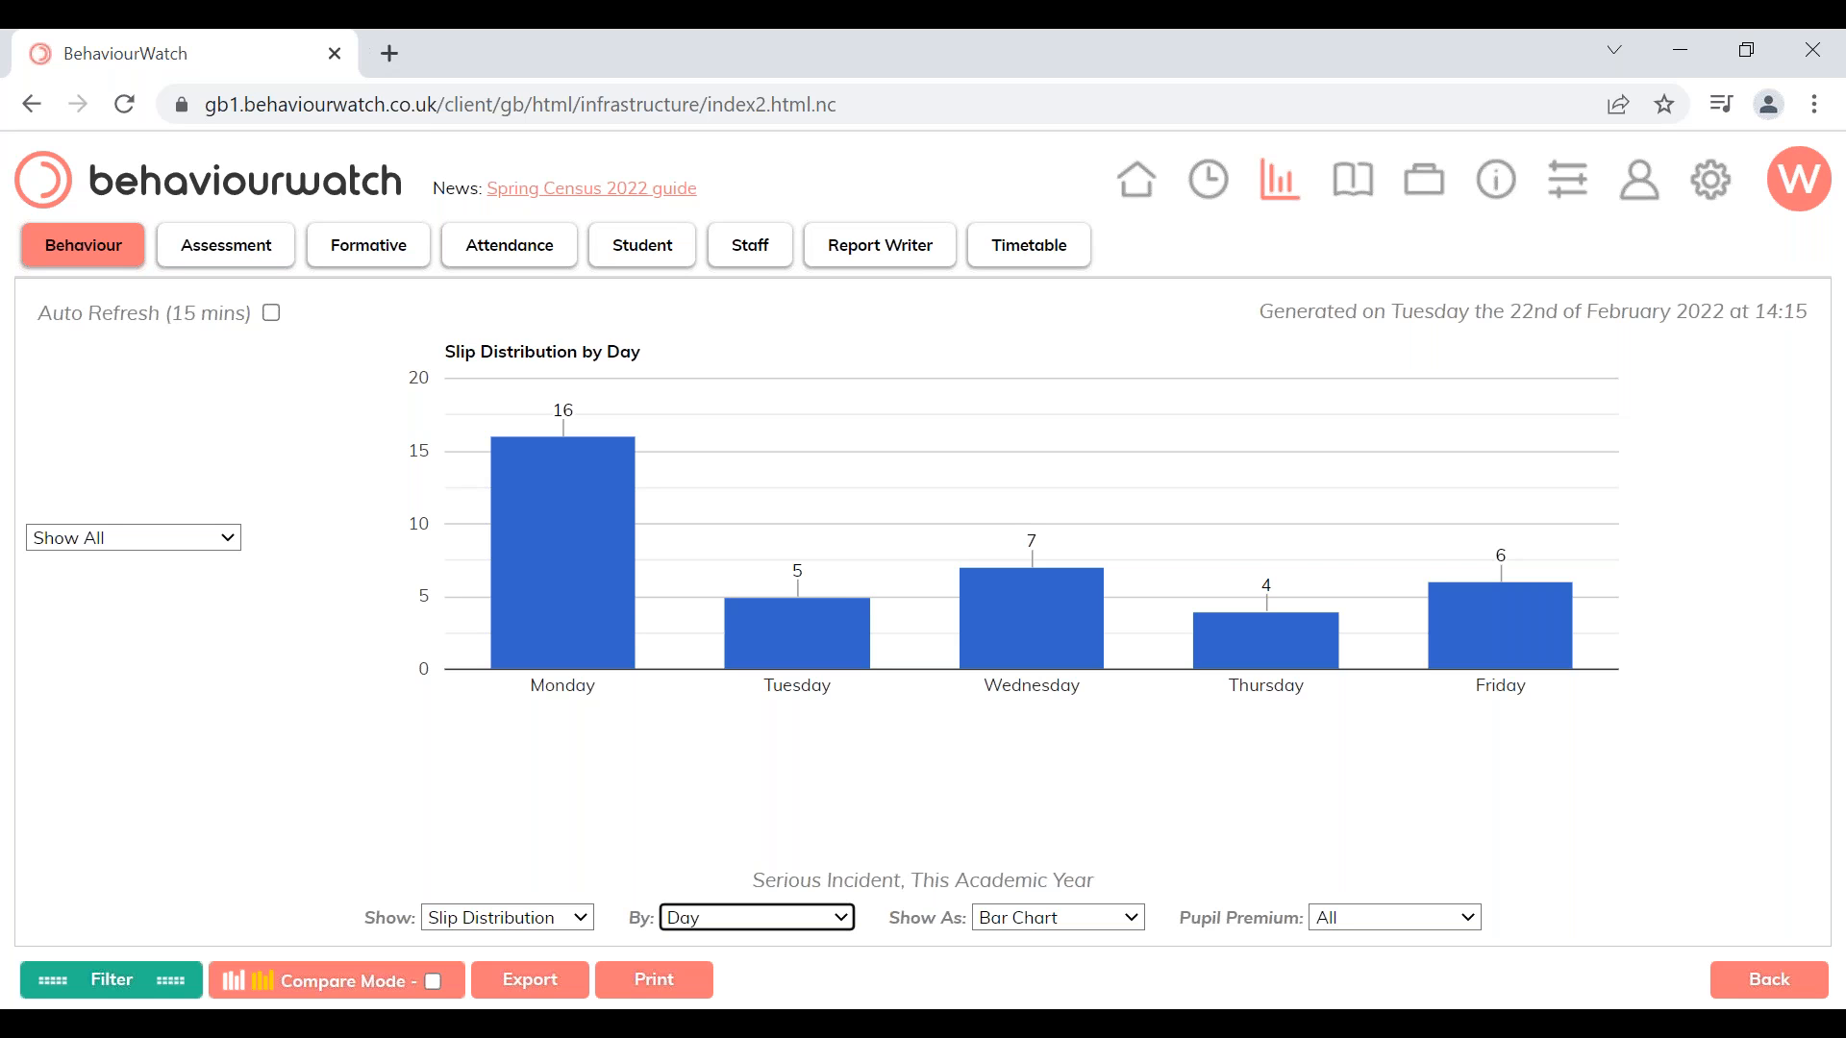
Group the slip distribution chart by Student
{"action": "left_click", "coordinate": [787, 925]}
{"action": "left_click_drag", "start_coordinate": [959, 534], "coordinate": [953, 588]}
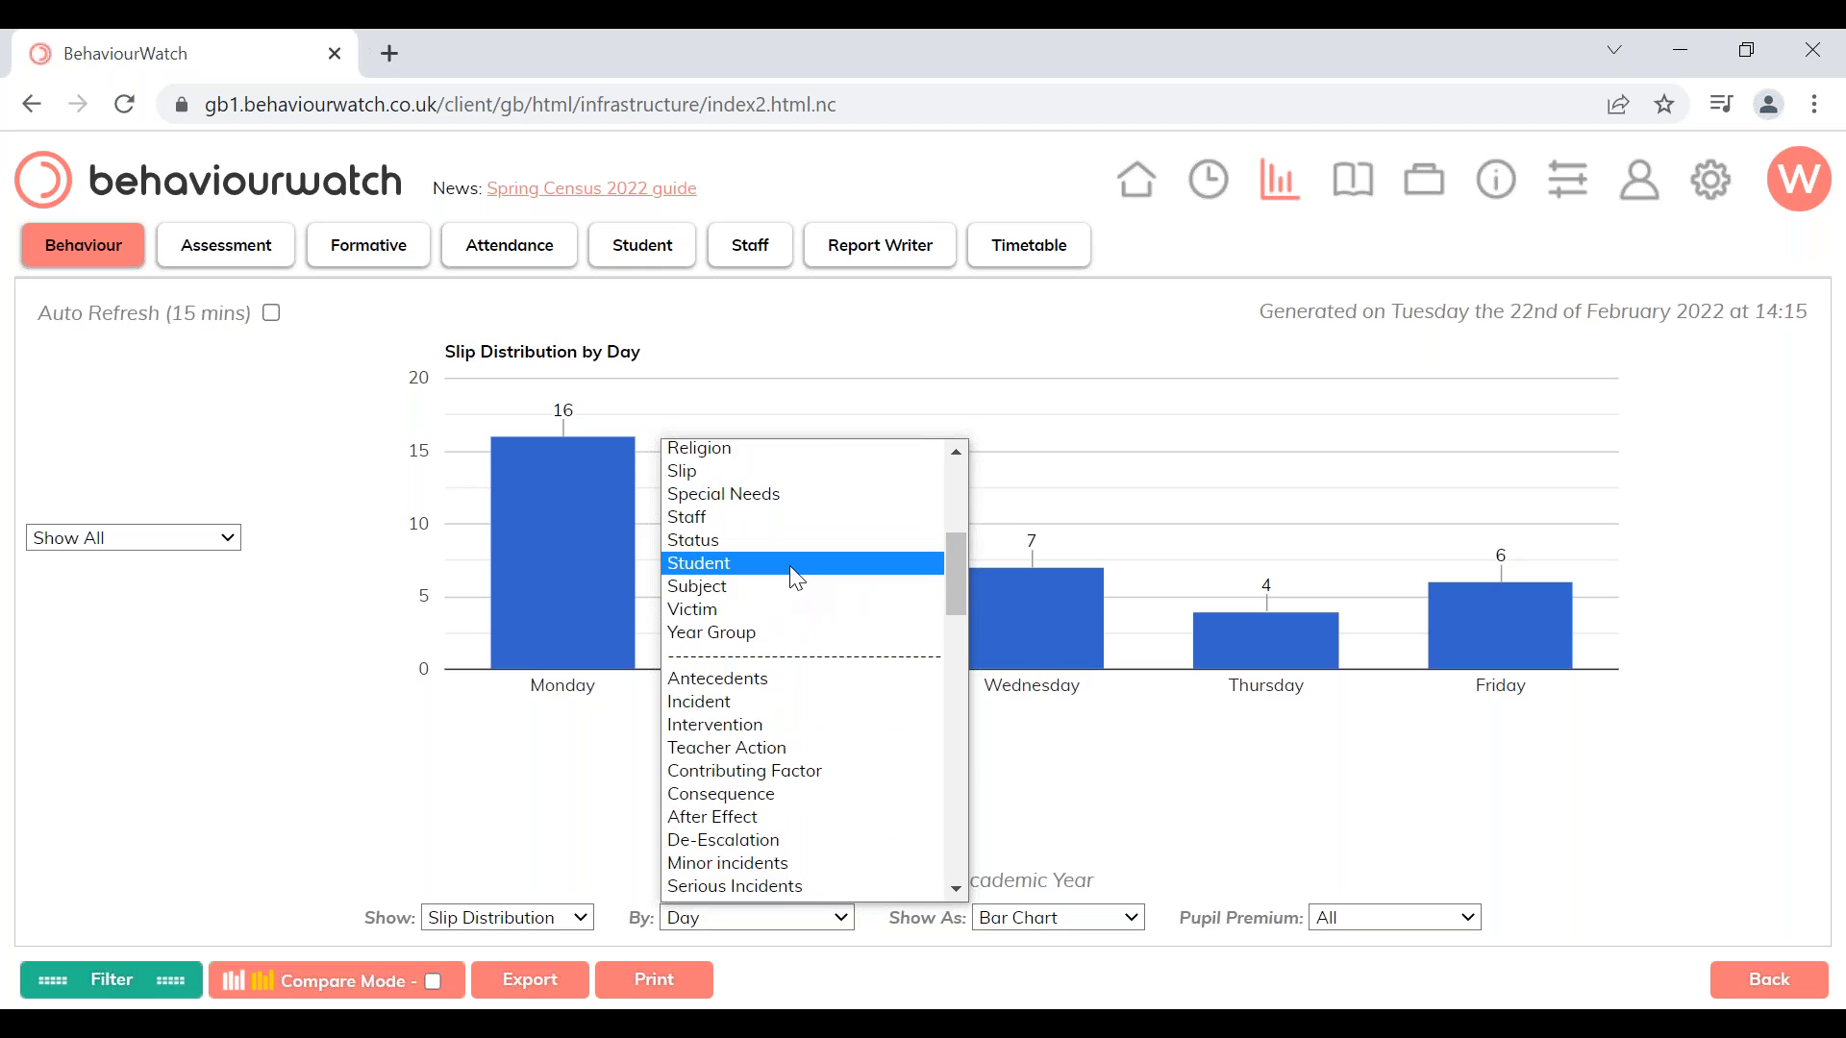
{"action": "left_click", "coordinate": [789, 566]}
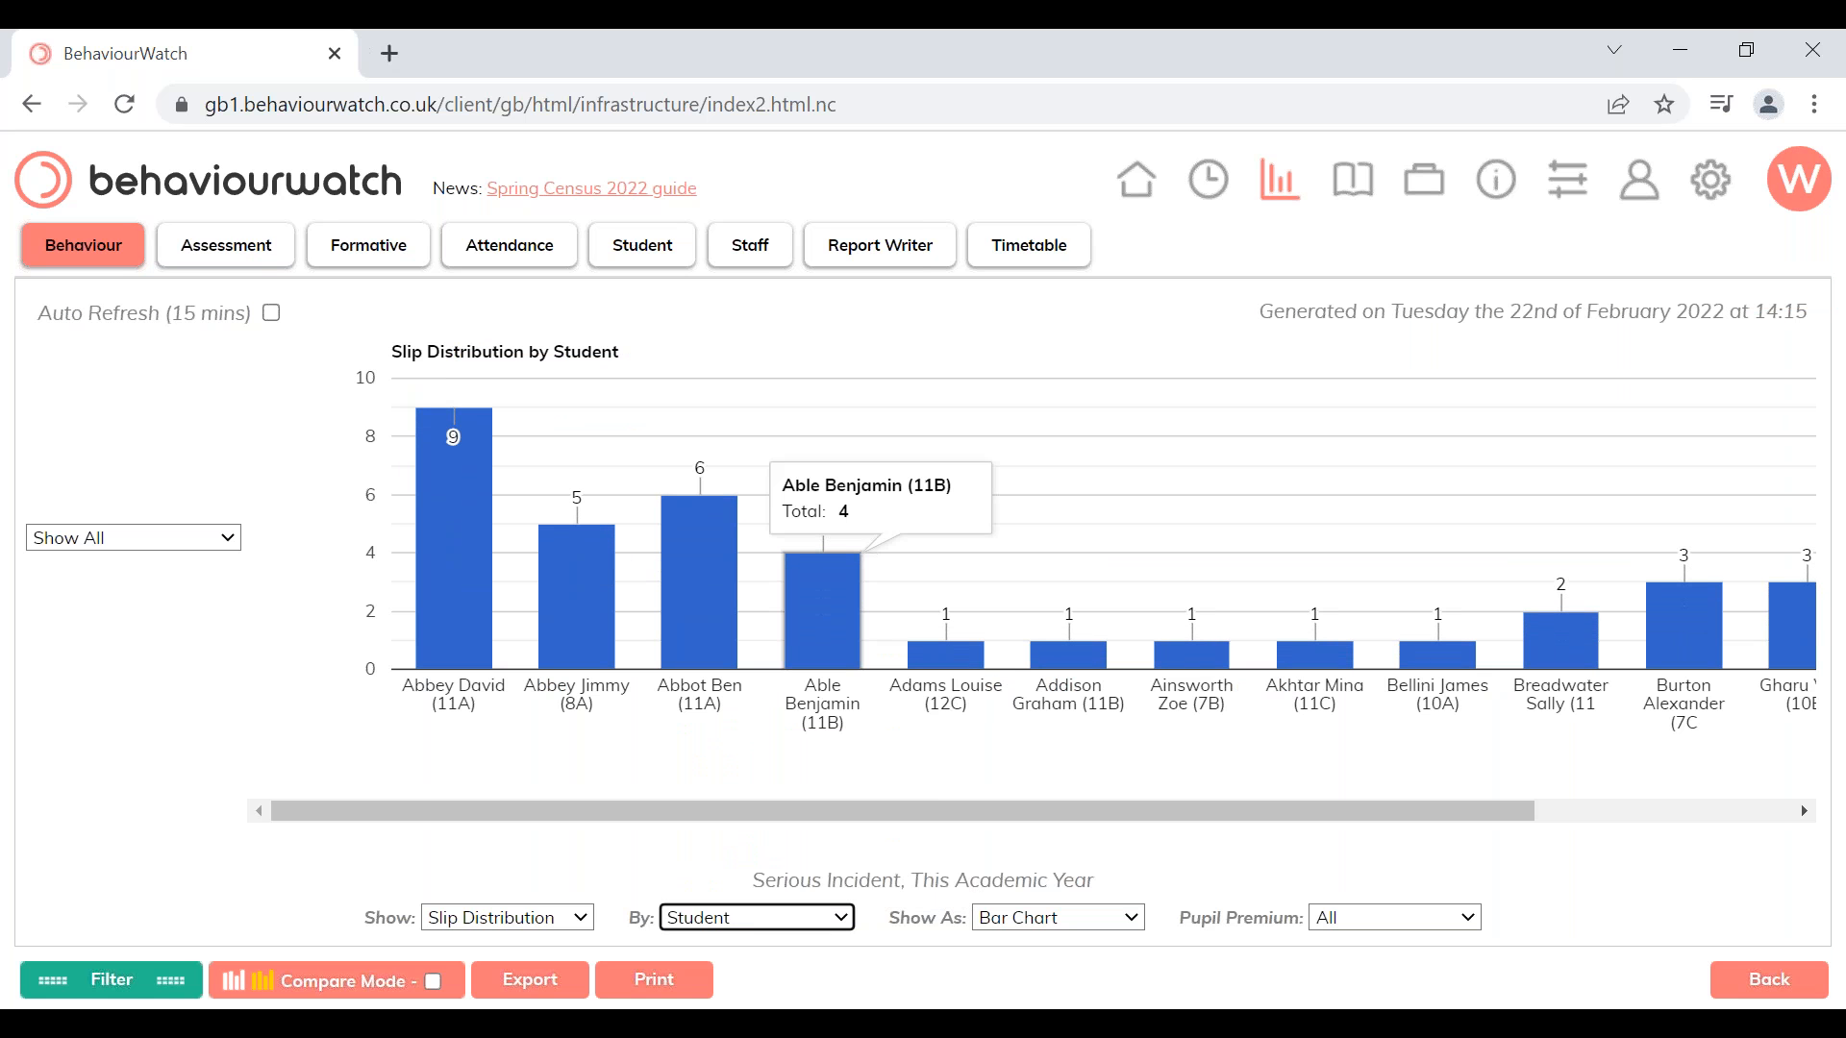
Group the slip distribution chart by Incident
{"action": "left_click", "coordinate": [787, 921]}
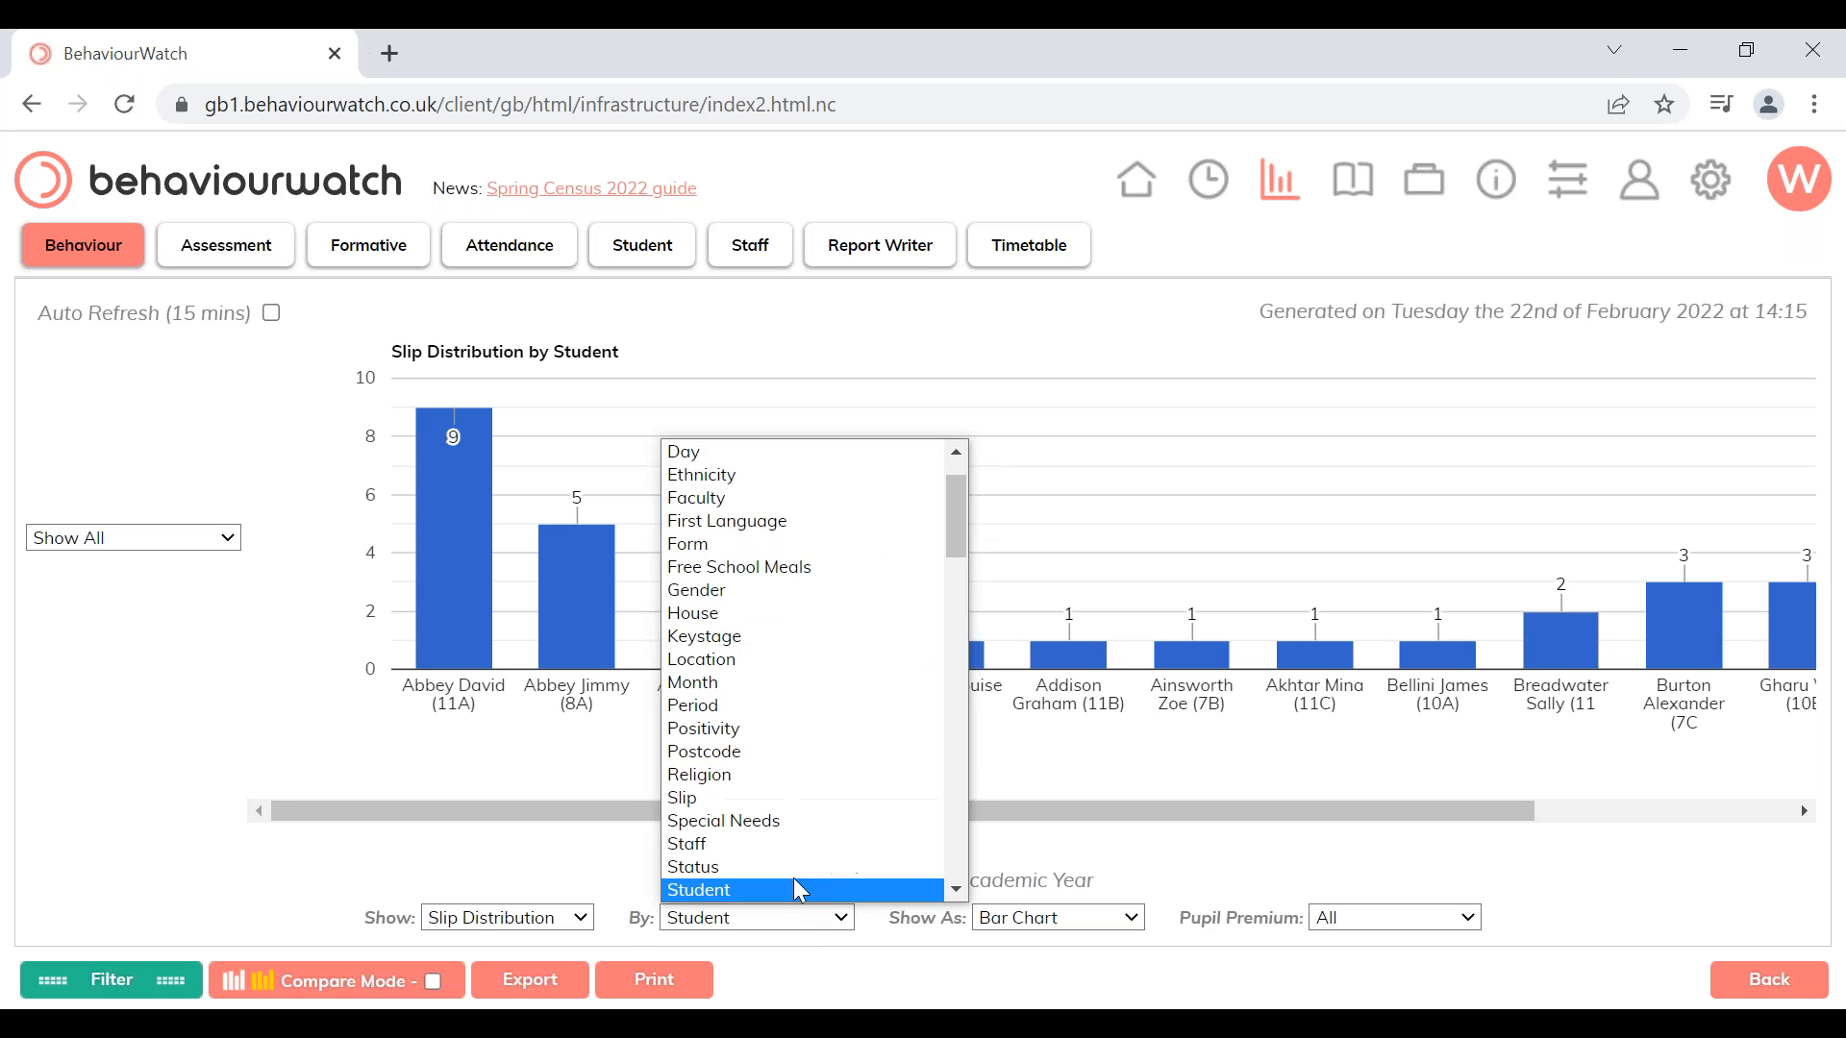
{"action": "scroll", "coordinate": [903, 541], "scroll_direction": "down", "scroll_amount": 1}
{"action": "left_click_drag", "start_coordinate": [965, 515], "coordinate": [955, 600]}
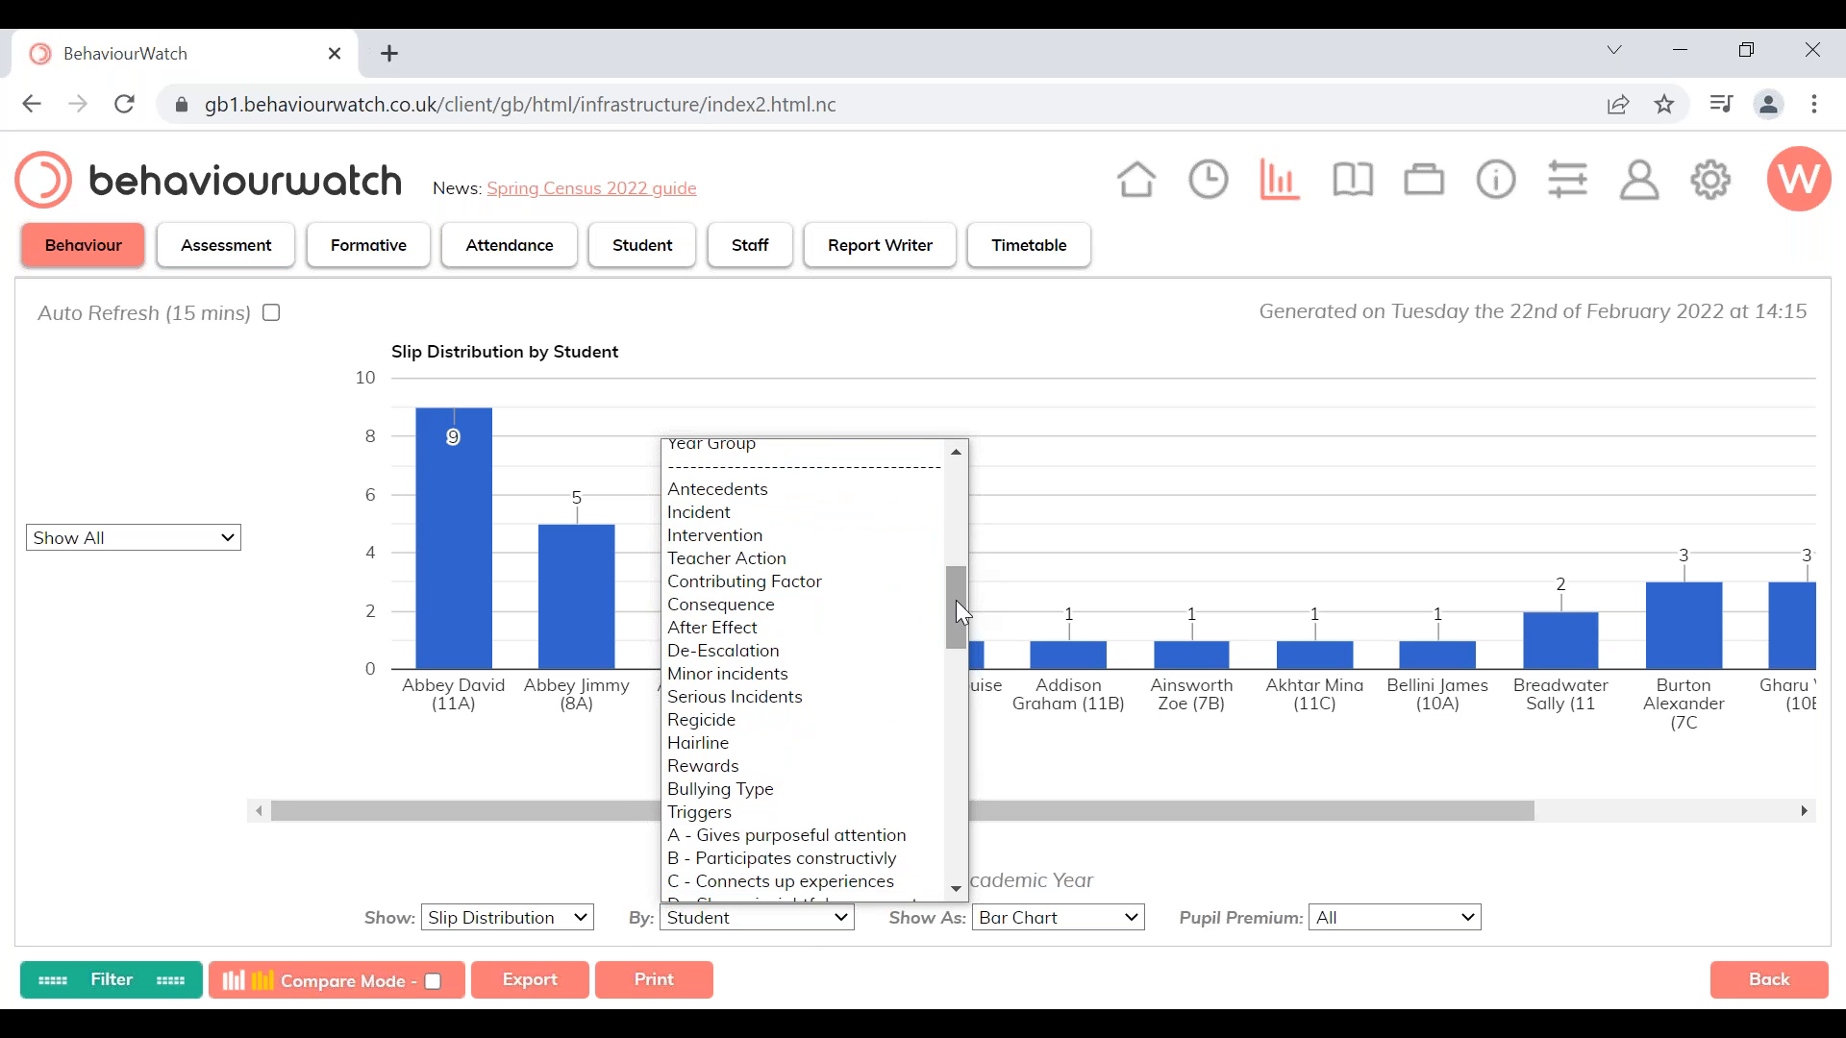
{"action": "left_click", "coordinate": [770, 514]}
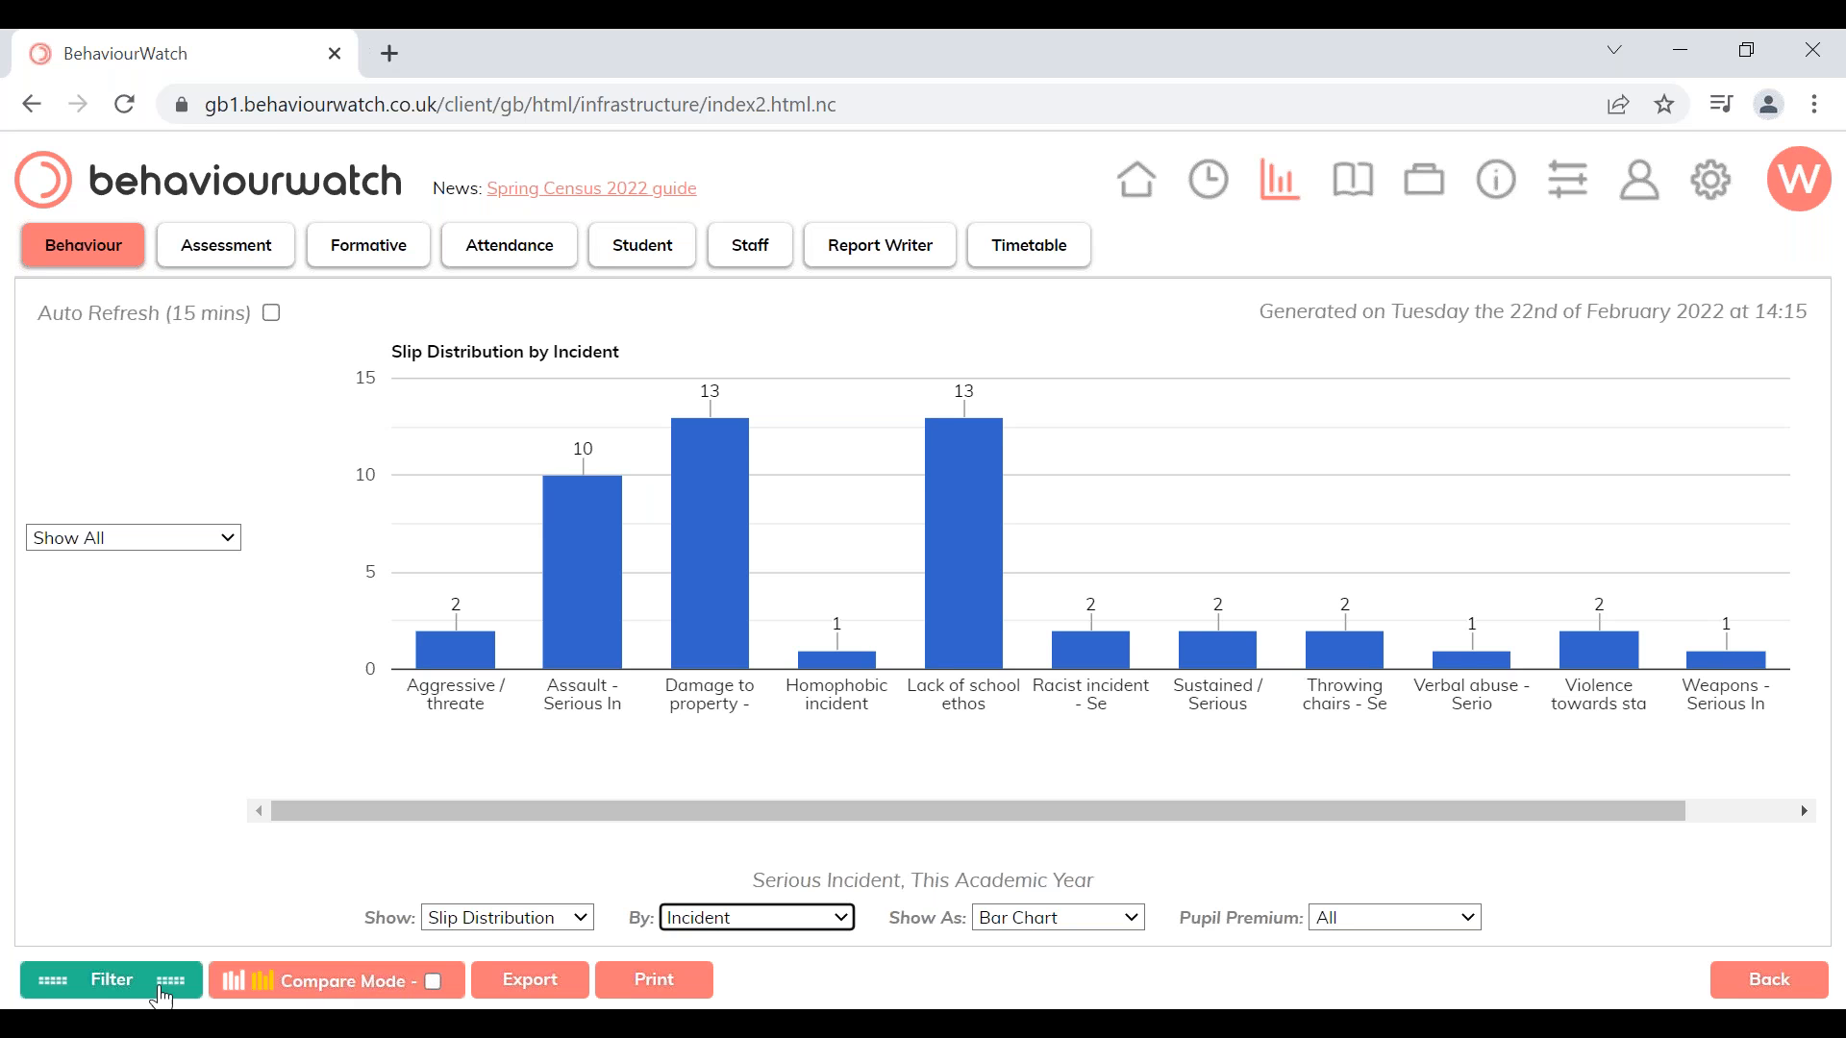
Turn on compare mode and set comparison group B to Serious Incident slips from Last Academic Year
{"action": "left_click", "coordinate": [437, 976]}
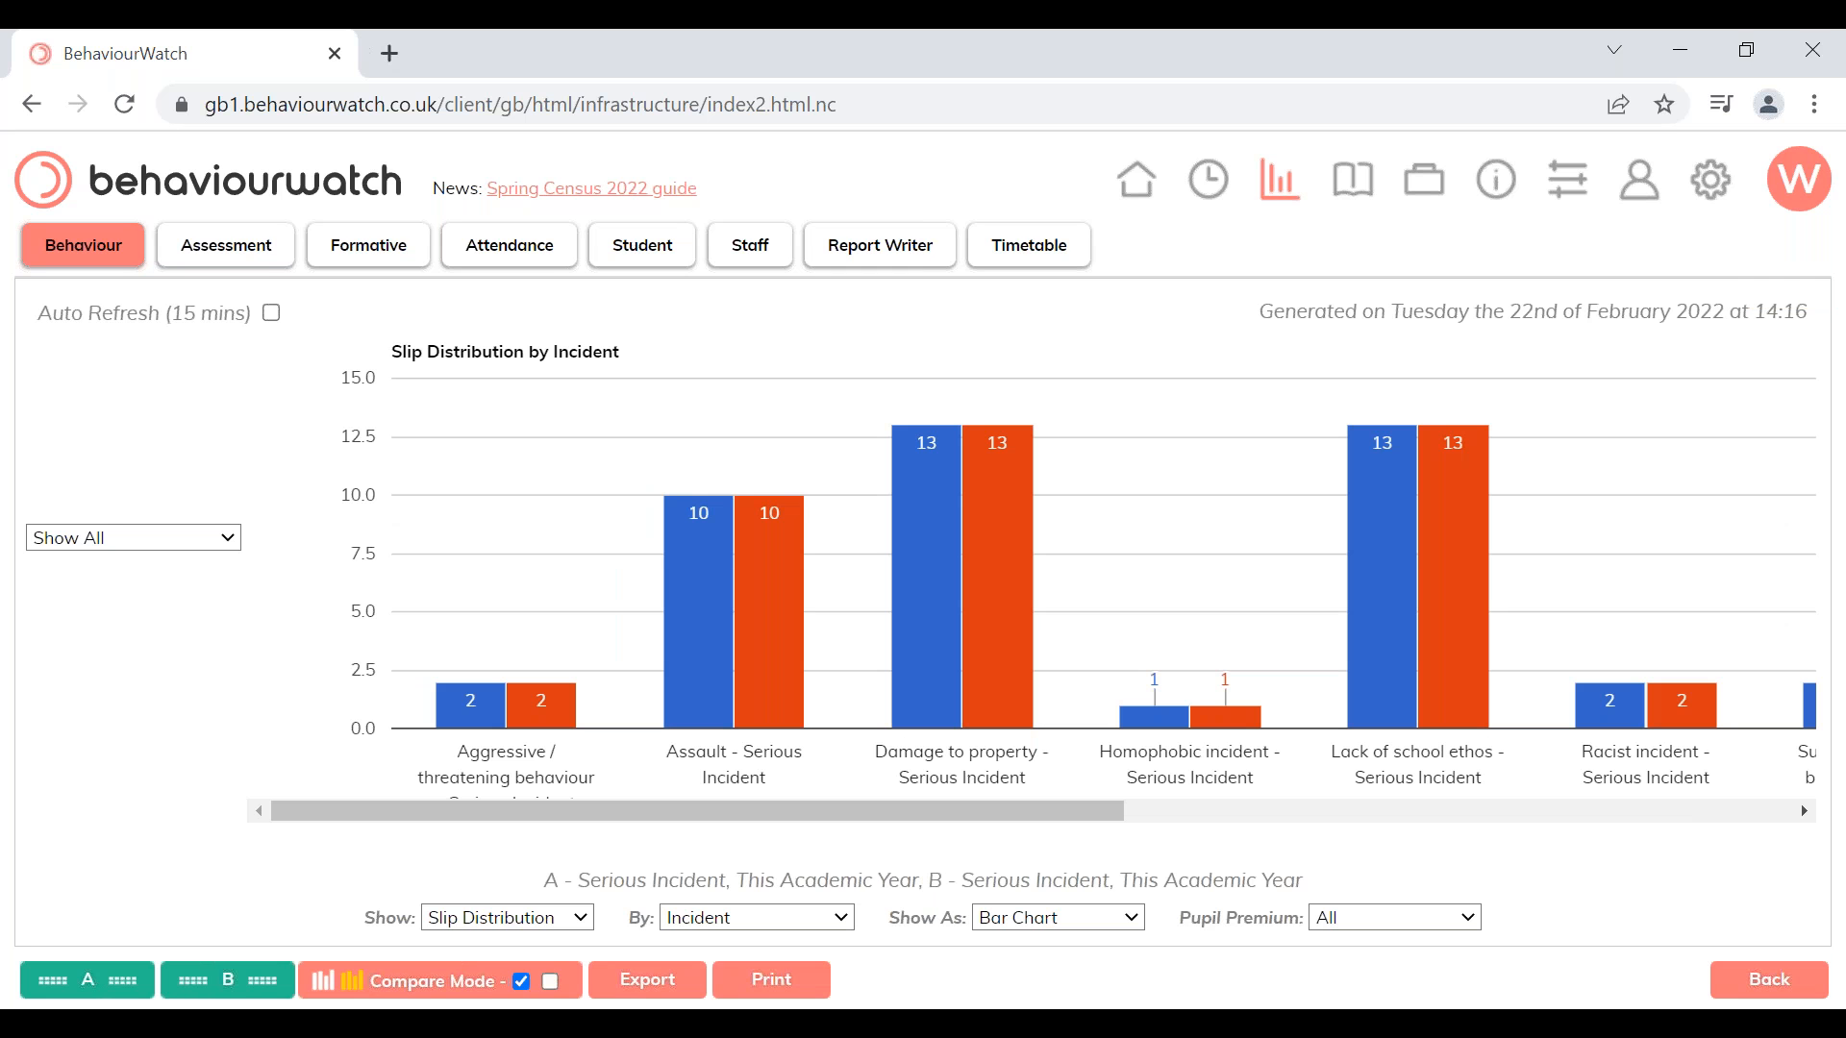
{"action": "left_click", "coordinate": [245, 977]}
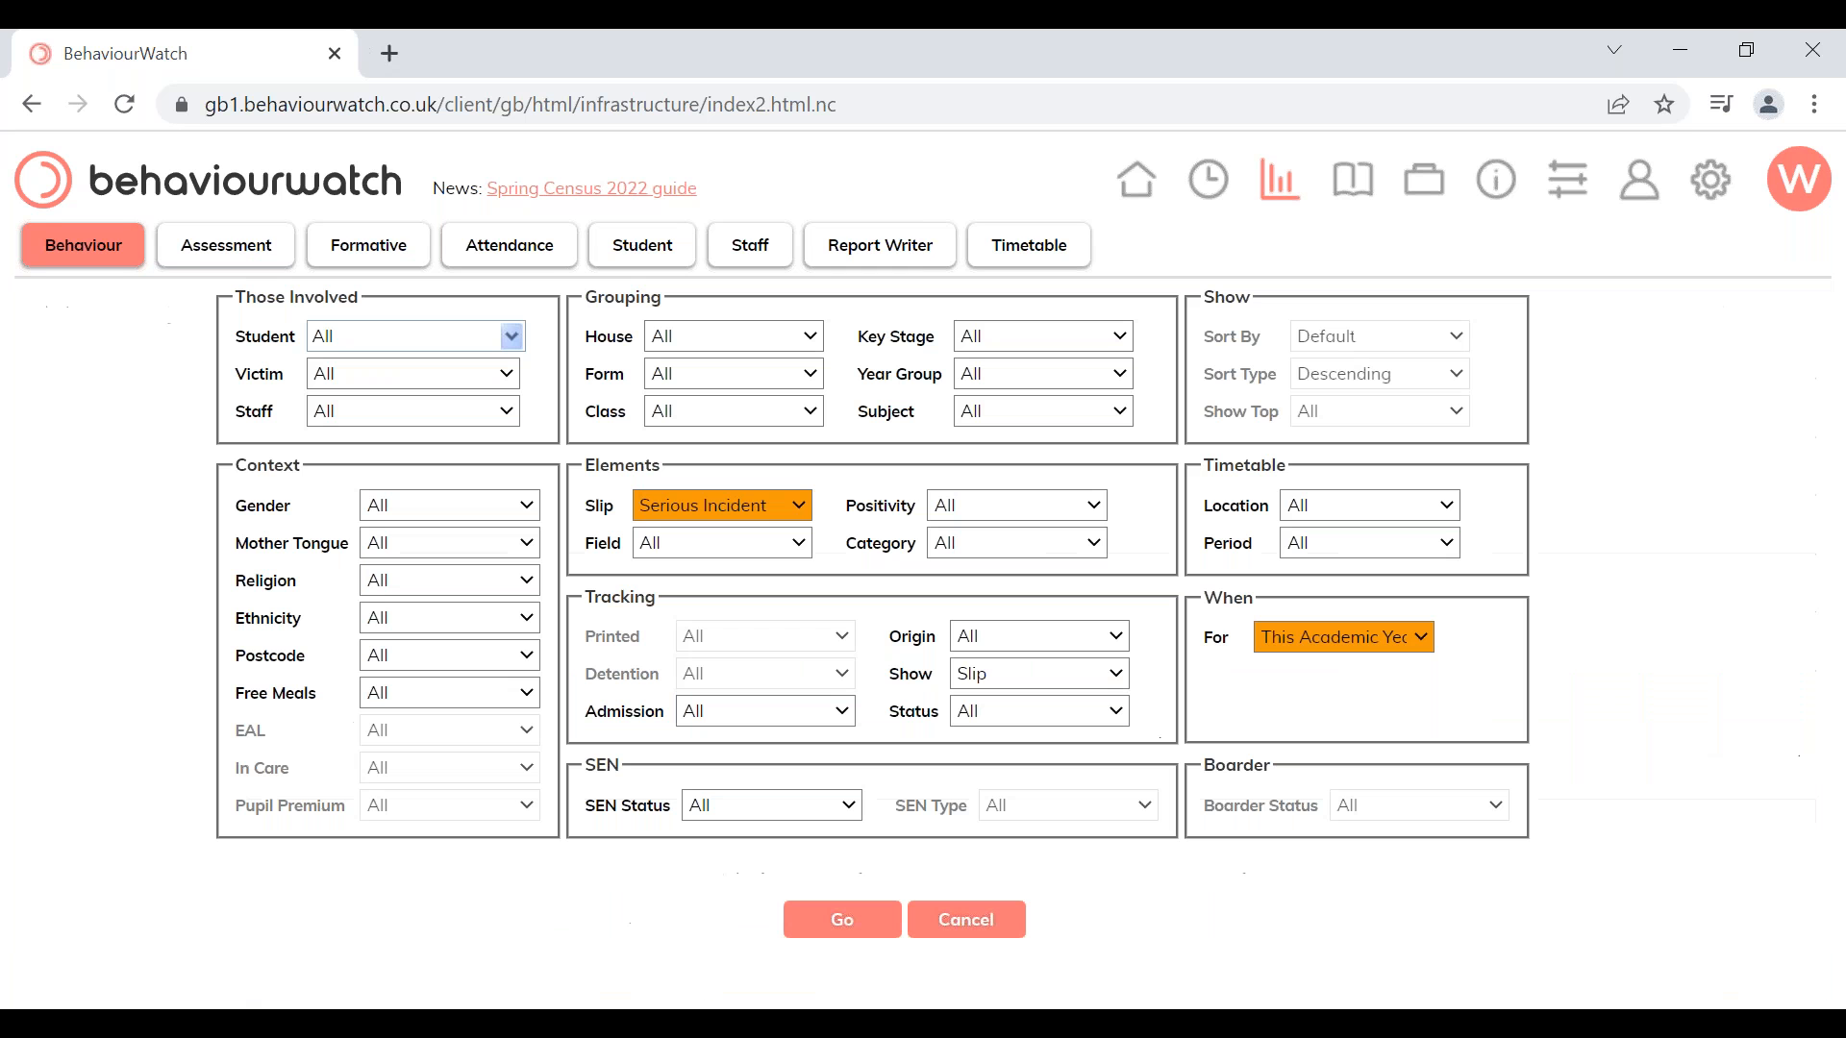
{"action": "left_click", "coordinate": [1269, 642]}
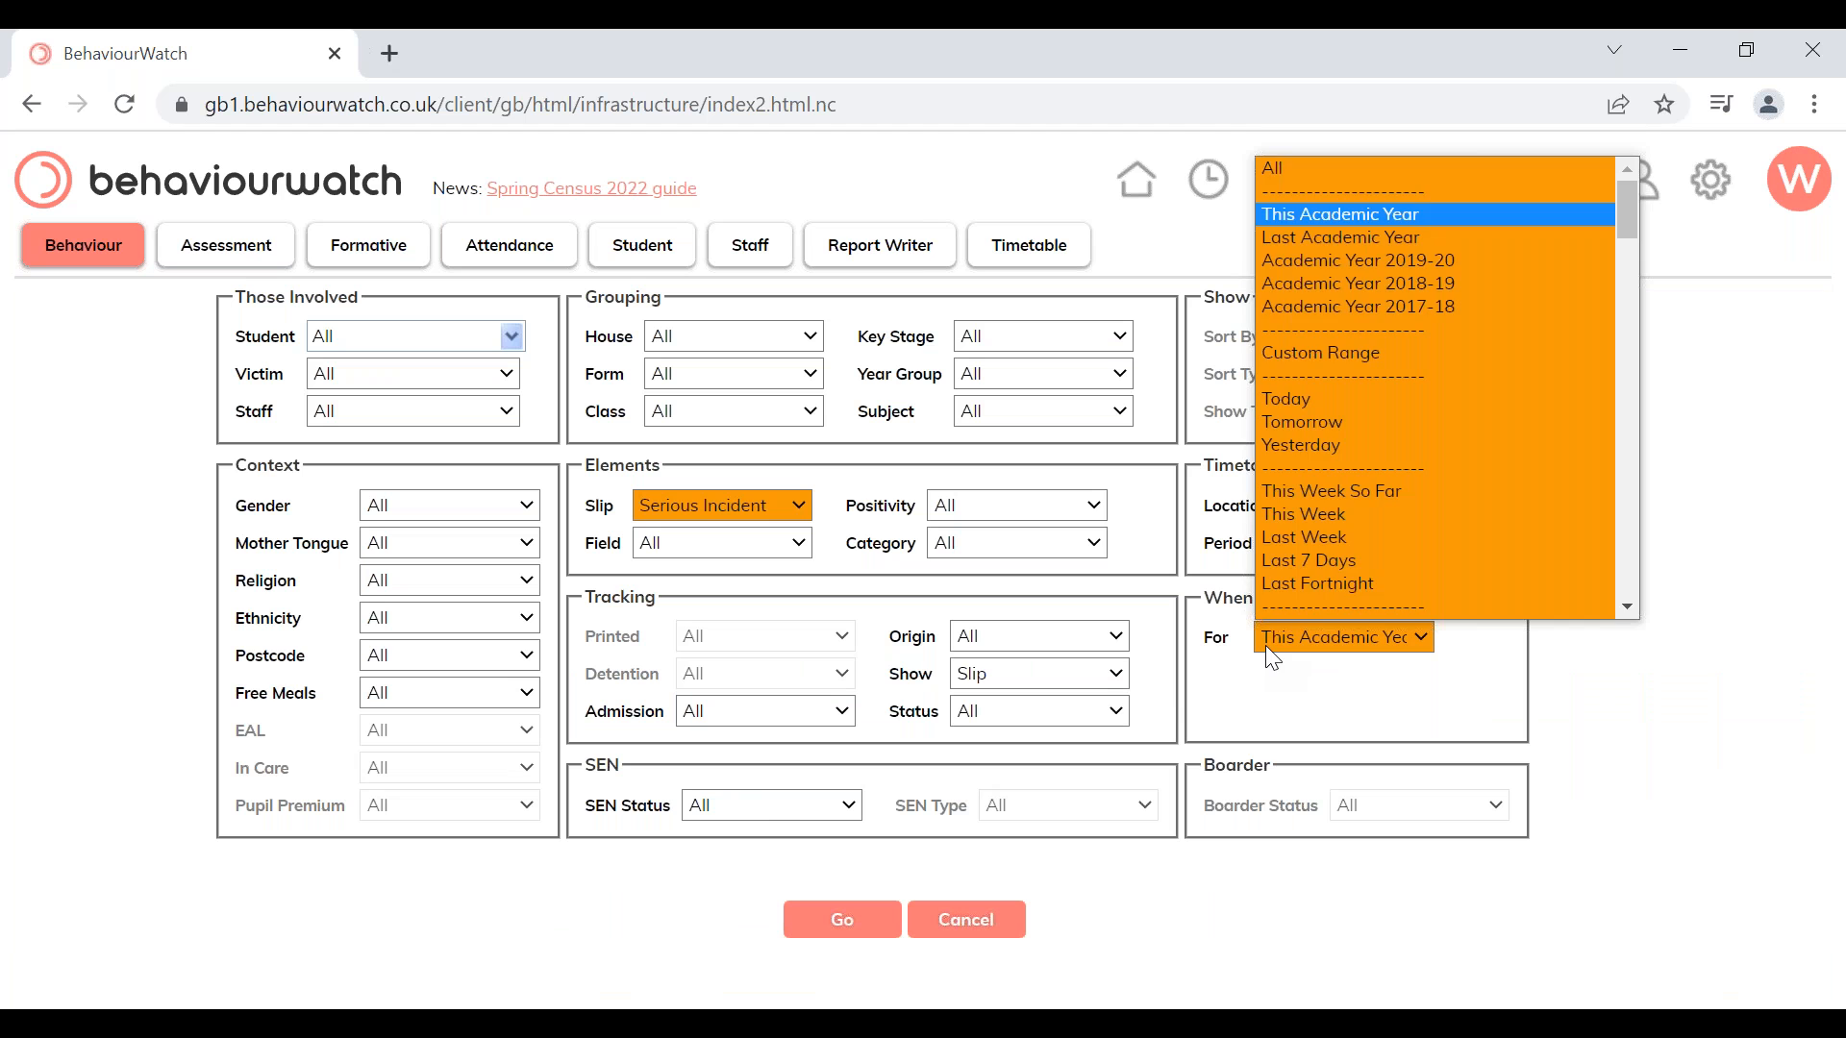
{"action": "left_click", "coordinate": [1295, 235]}
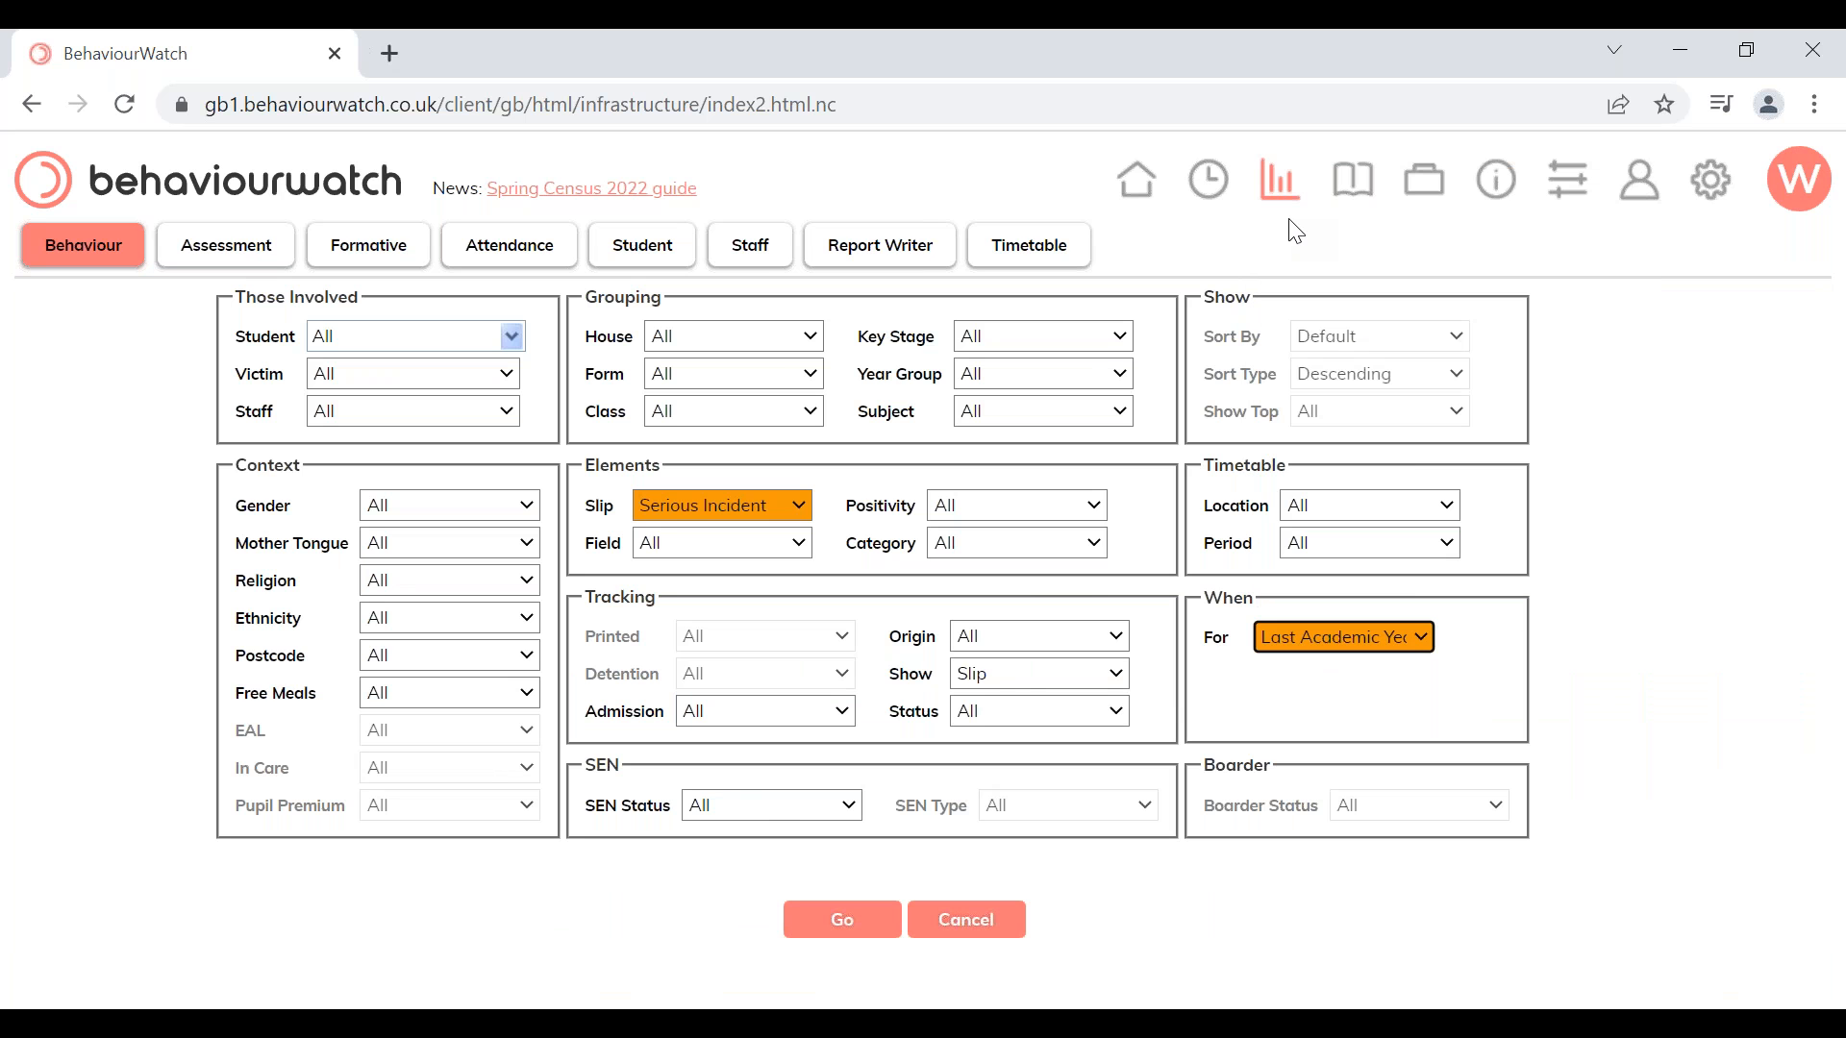
{"action": "left_click", "coordinate": [841, 940]}
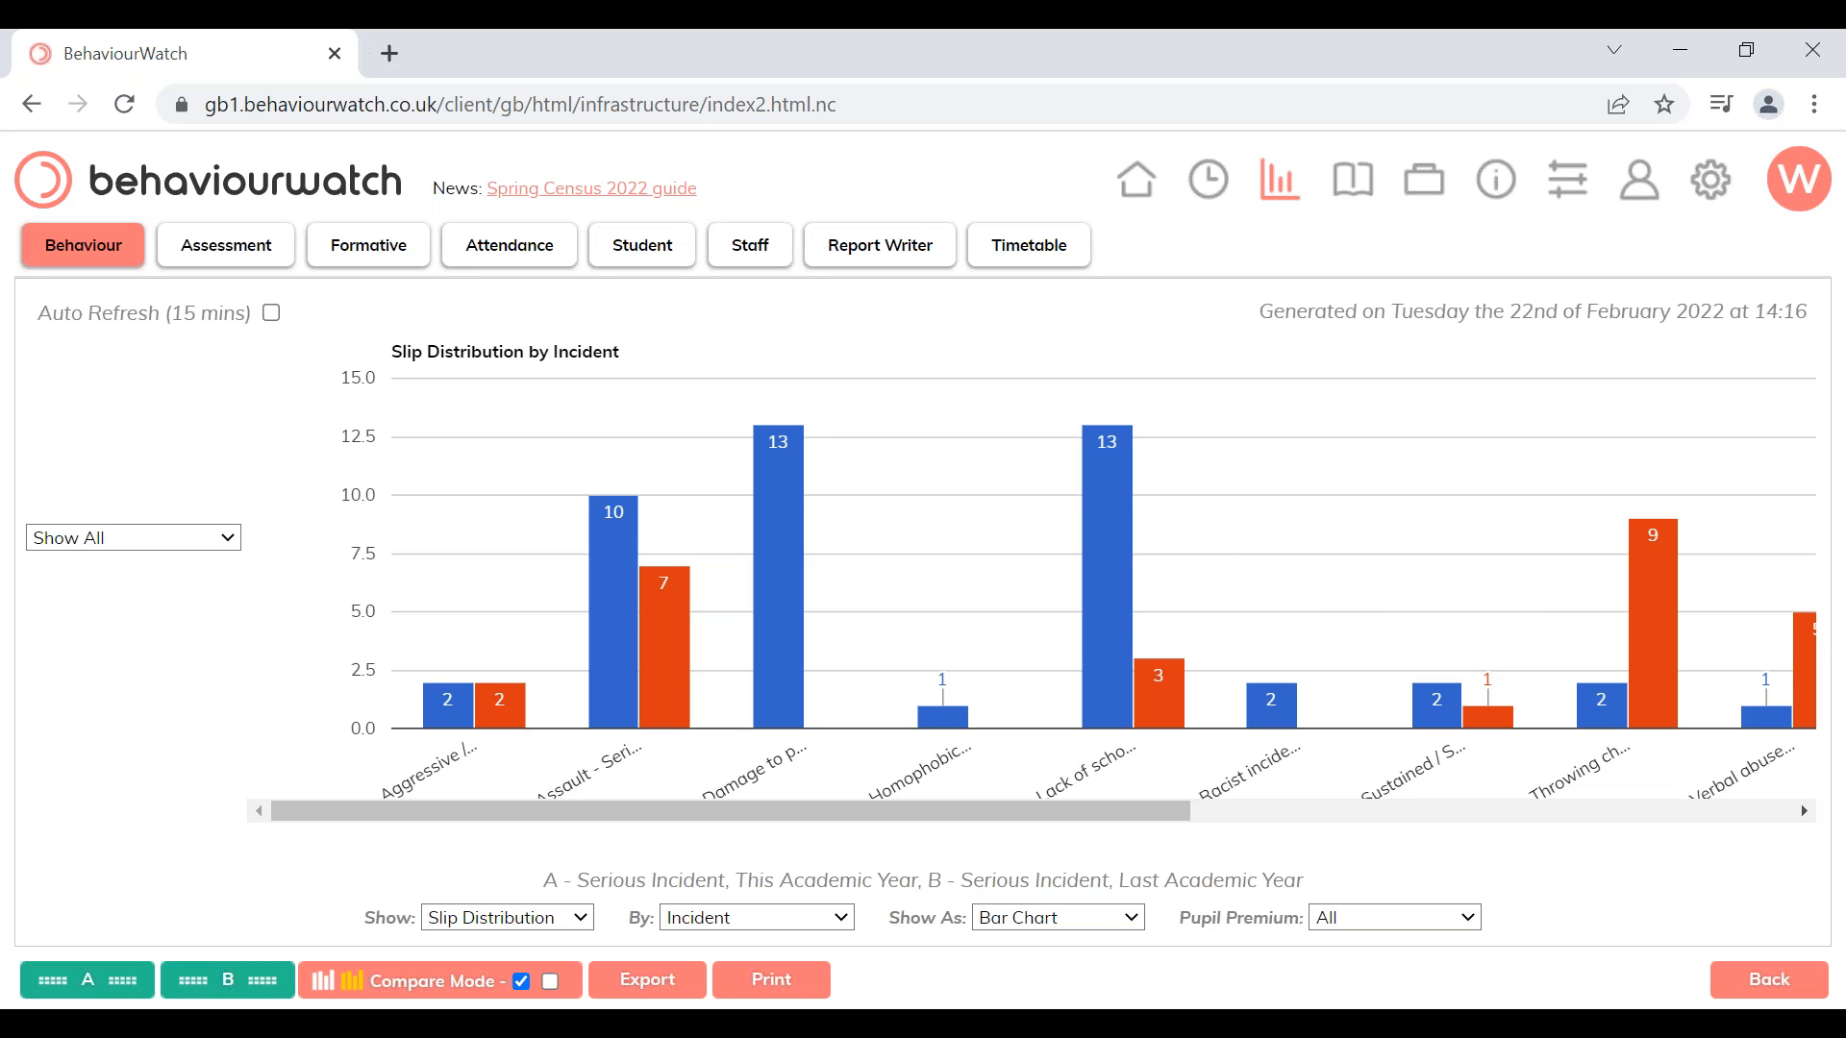
Group the two-year comparison chart by Month
{"action": "right_click", "coordinate": [840, 426]}
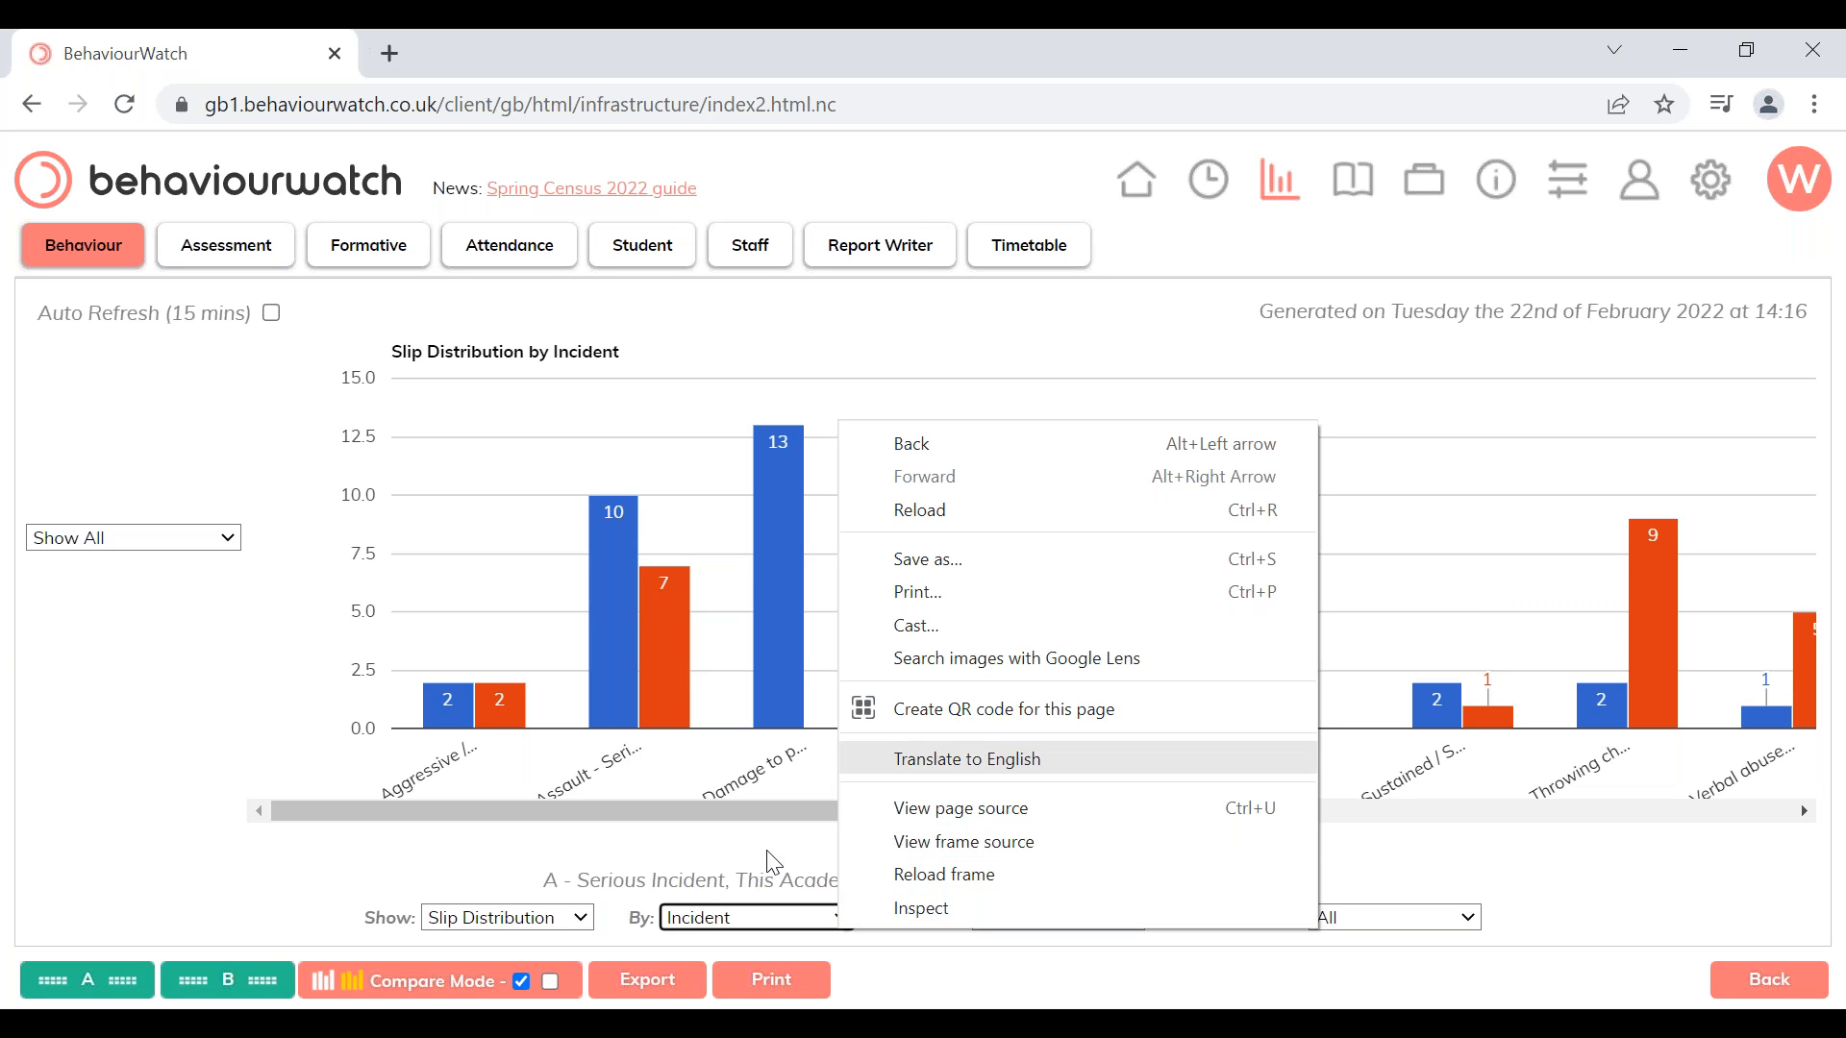
{"action": "left_click", "coordinate": [712, 915]}
{"action": "left_click", "coordinate": [709, 908]}
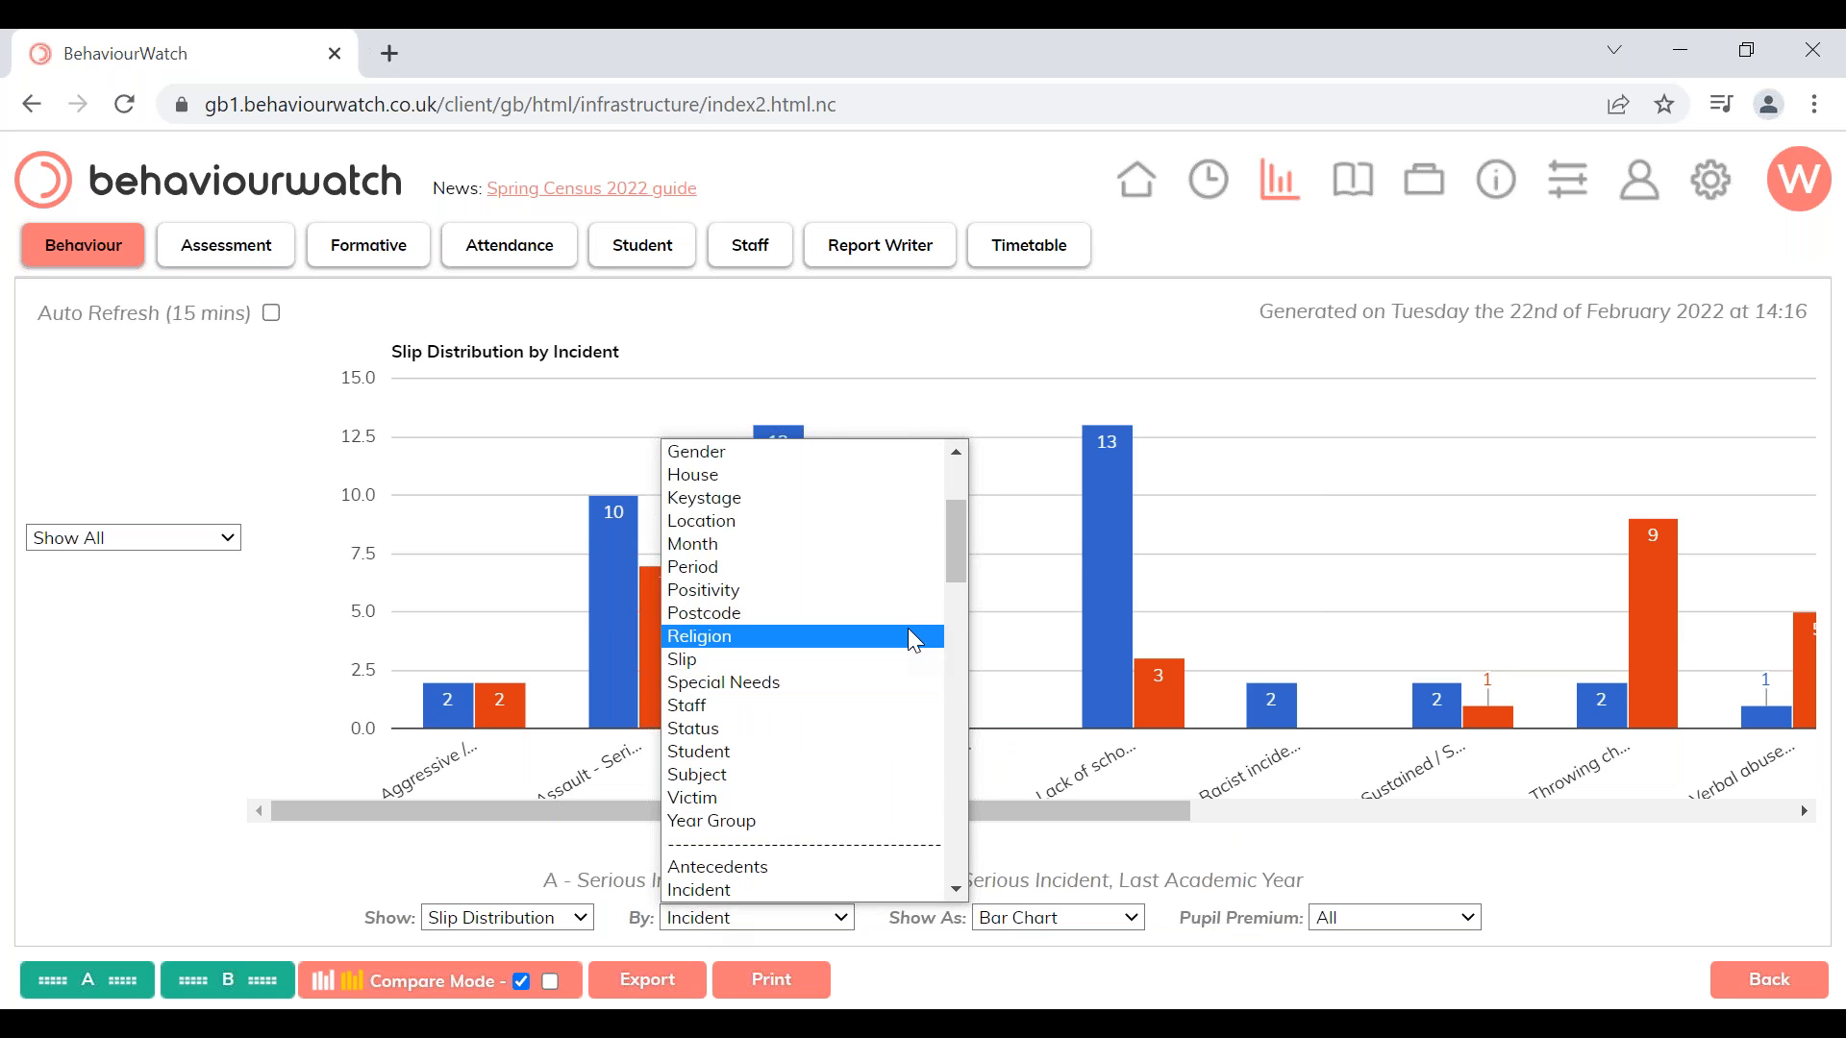
{"action": "left_click_drag", "start_coordinate": [953, 541], "coordinate": [955, 519]}
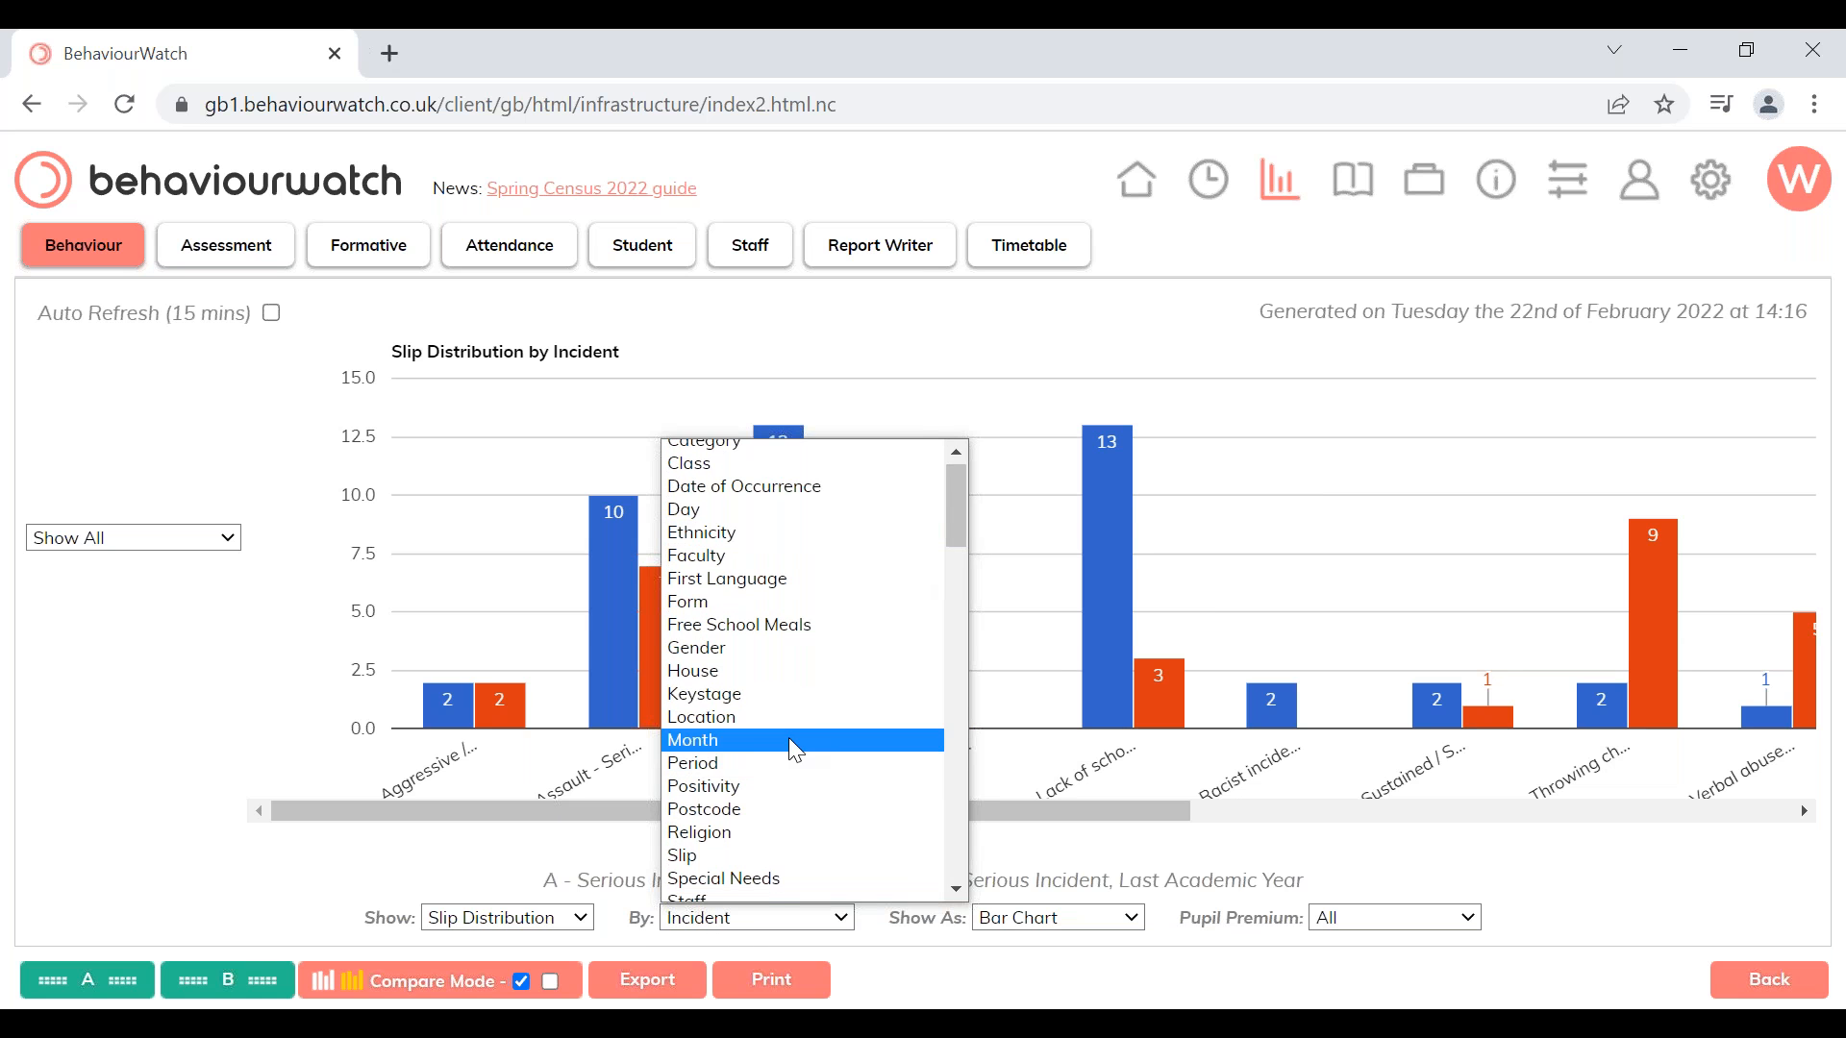
{"action": "left_click", "coordinate": [788, 740]}
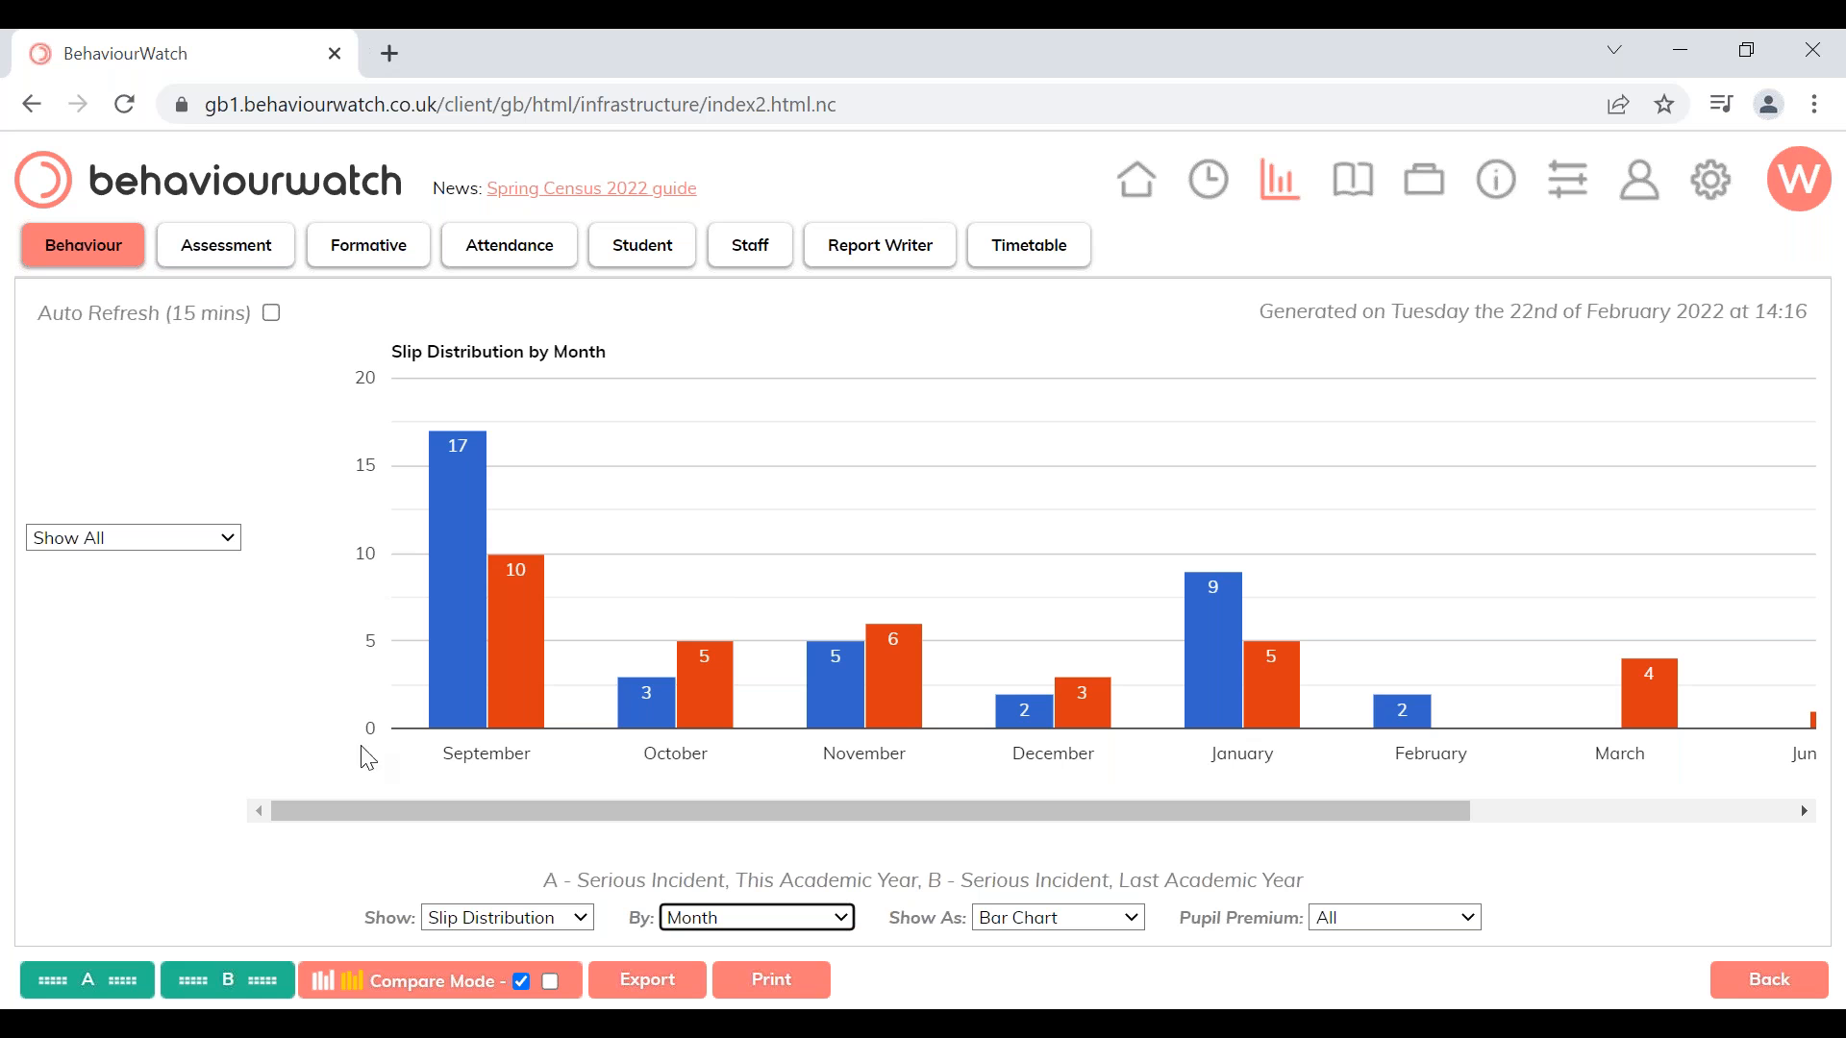
Check the available distribution types without changing the current one, and turn off compare mode
{"action": "left_click", "coordinate": [474, 921]}
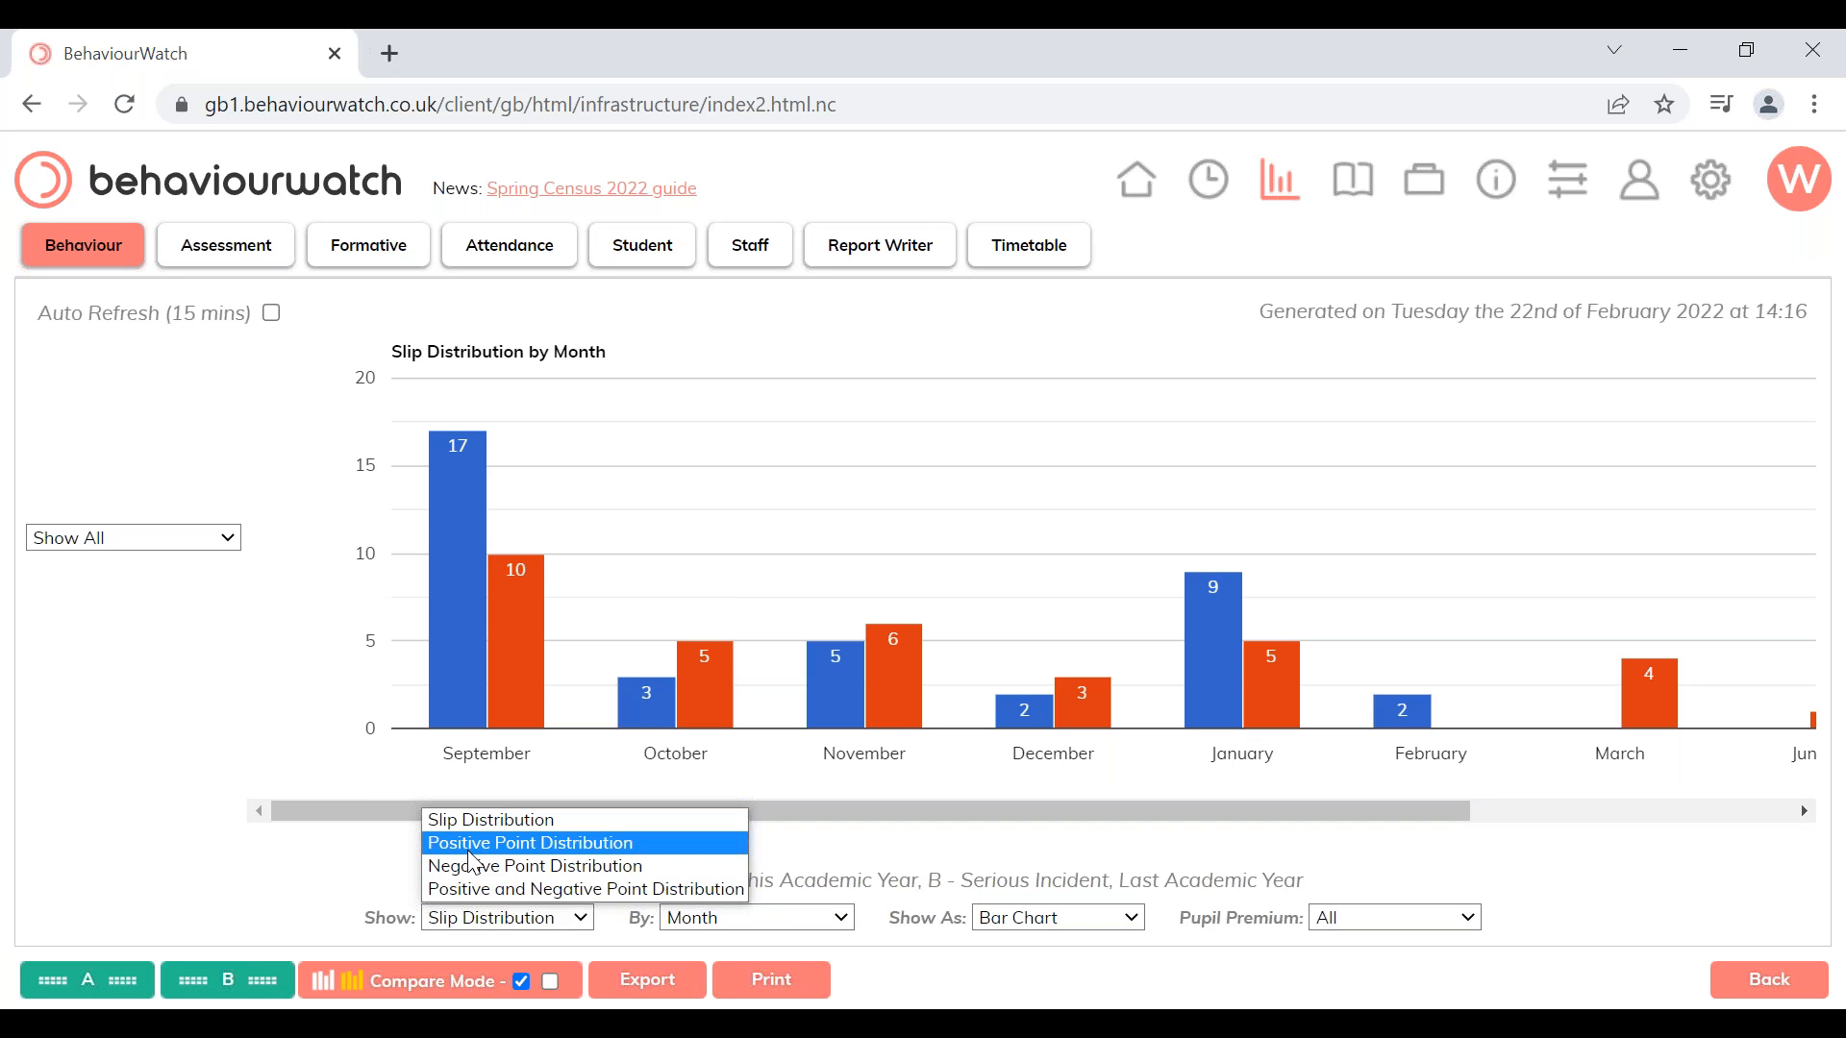
{"action": "left_click", "coordinate": [116, 813]}
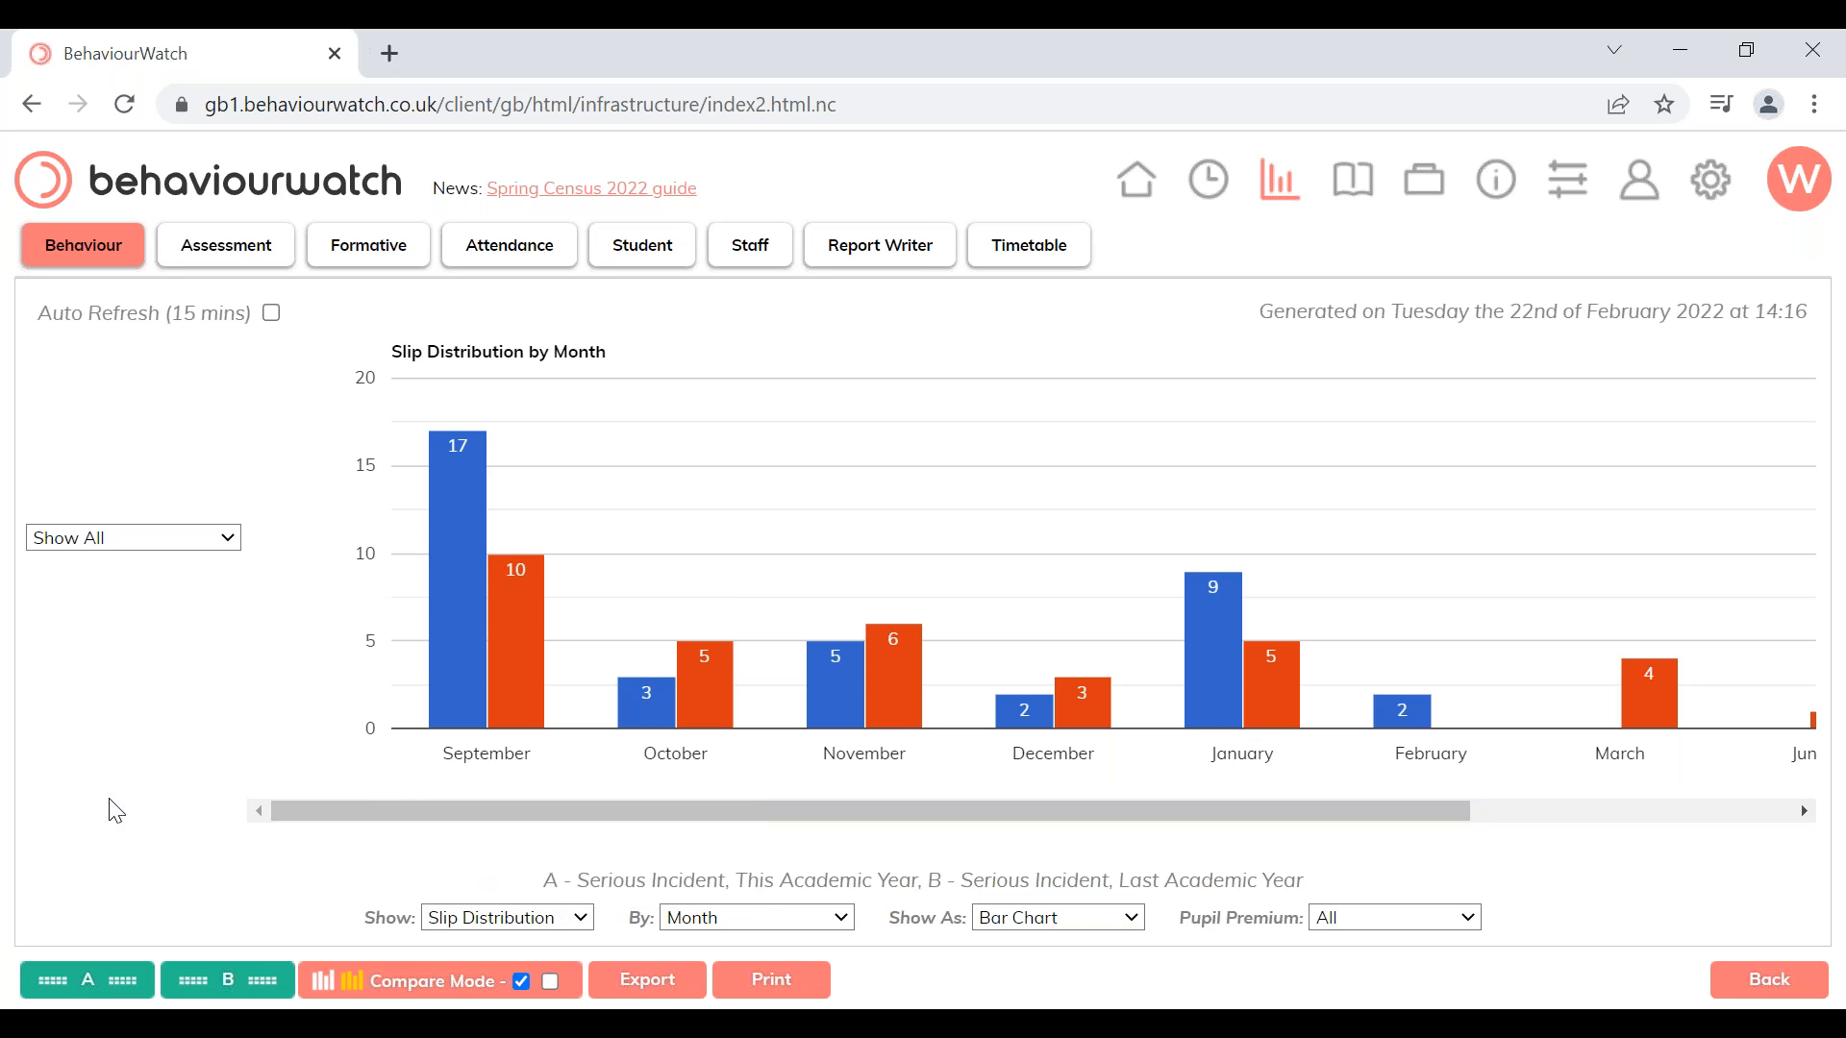
{"action": "left_click", "coordinate": [522, 982]}
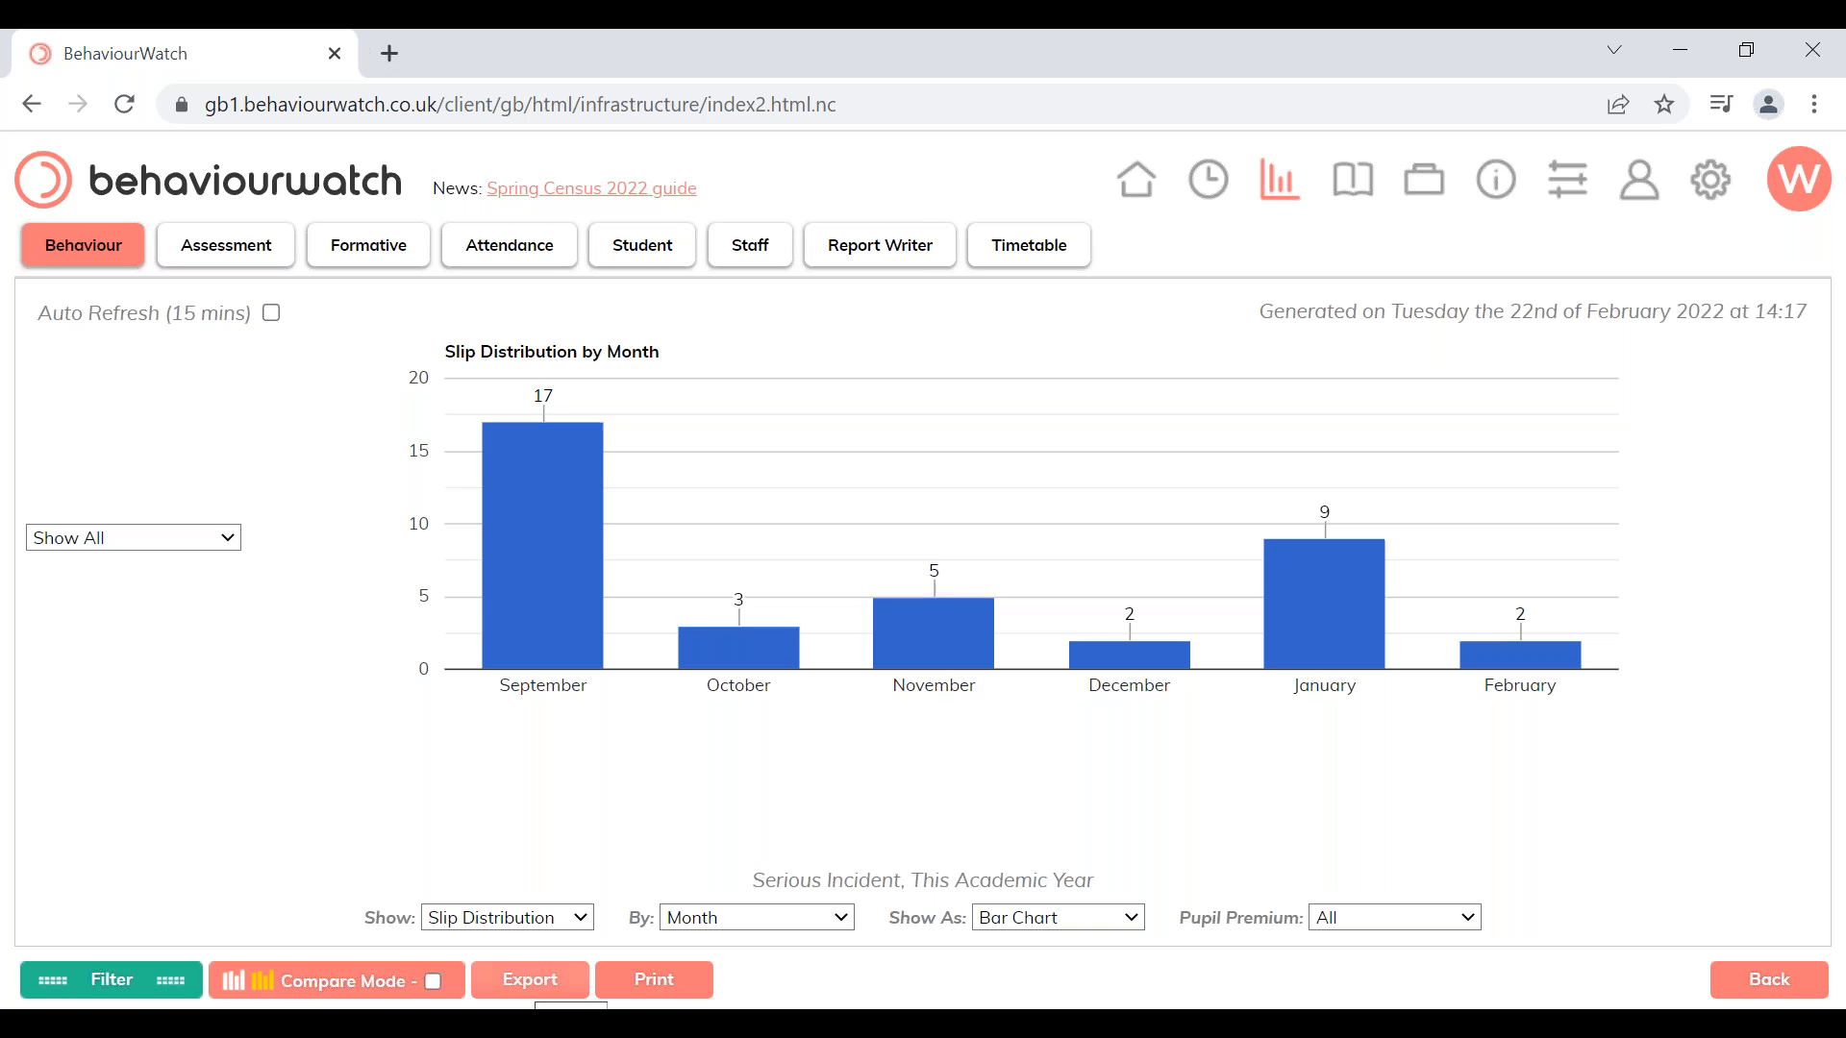
Change the report filter's tracking Show option to Incident and apply it to the monthly chart
{"action": "left_click", "coordinate": [132, 990]}
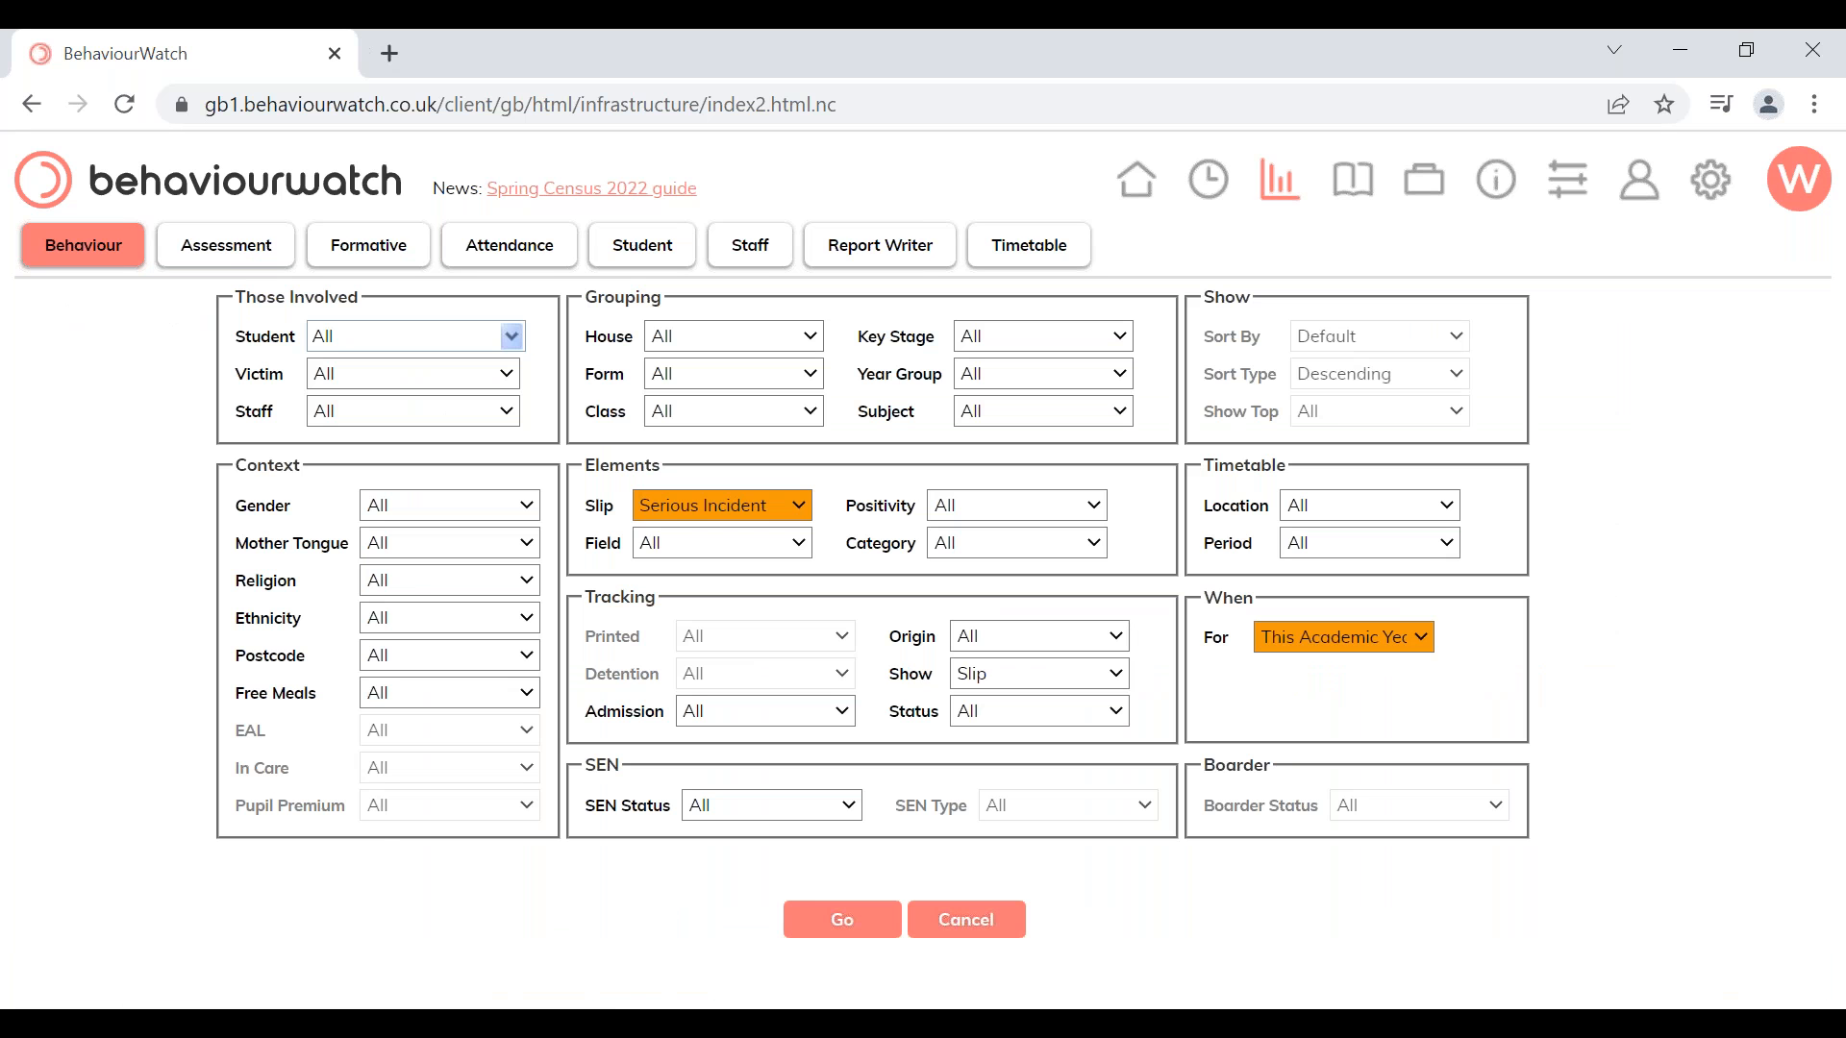
{"action": "left_click_drag", "start_coordinate": [901, 681], "coordinate": [935, 689]}
{"action": "left_click", "coordinate": [933, 685]}
{"action": "left_click", "coordinate": [984, 684]}
{"action": "left_click", "coordinate": [1001, 717]}
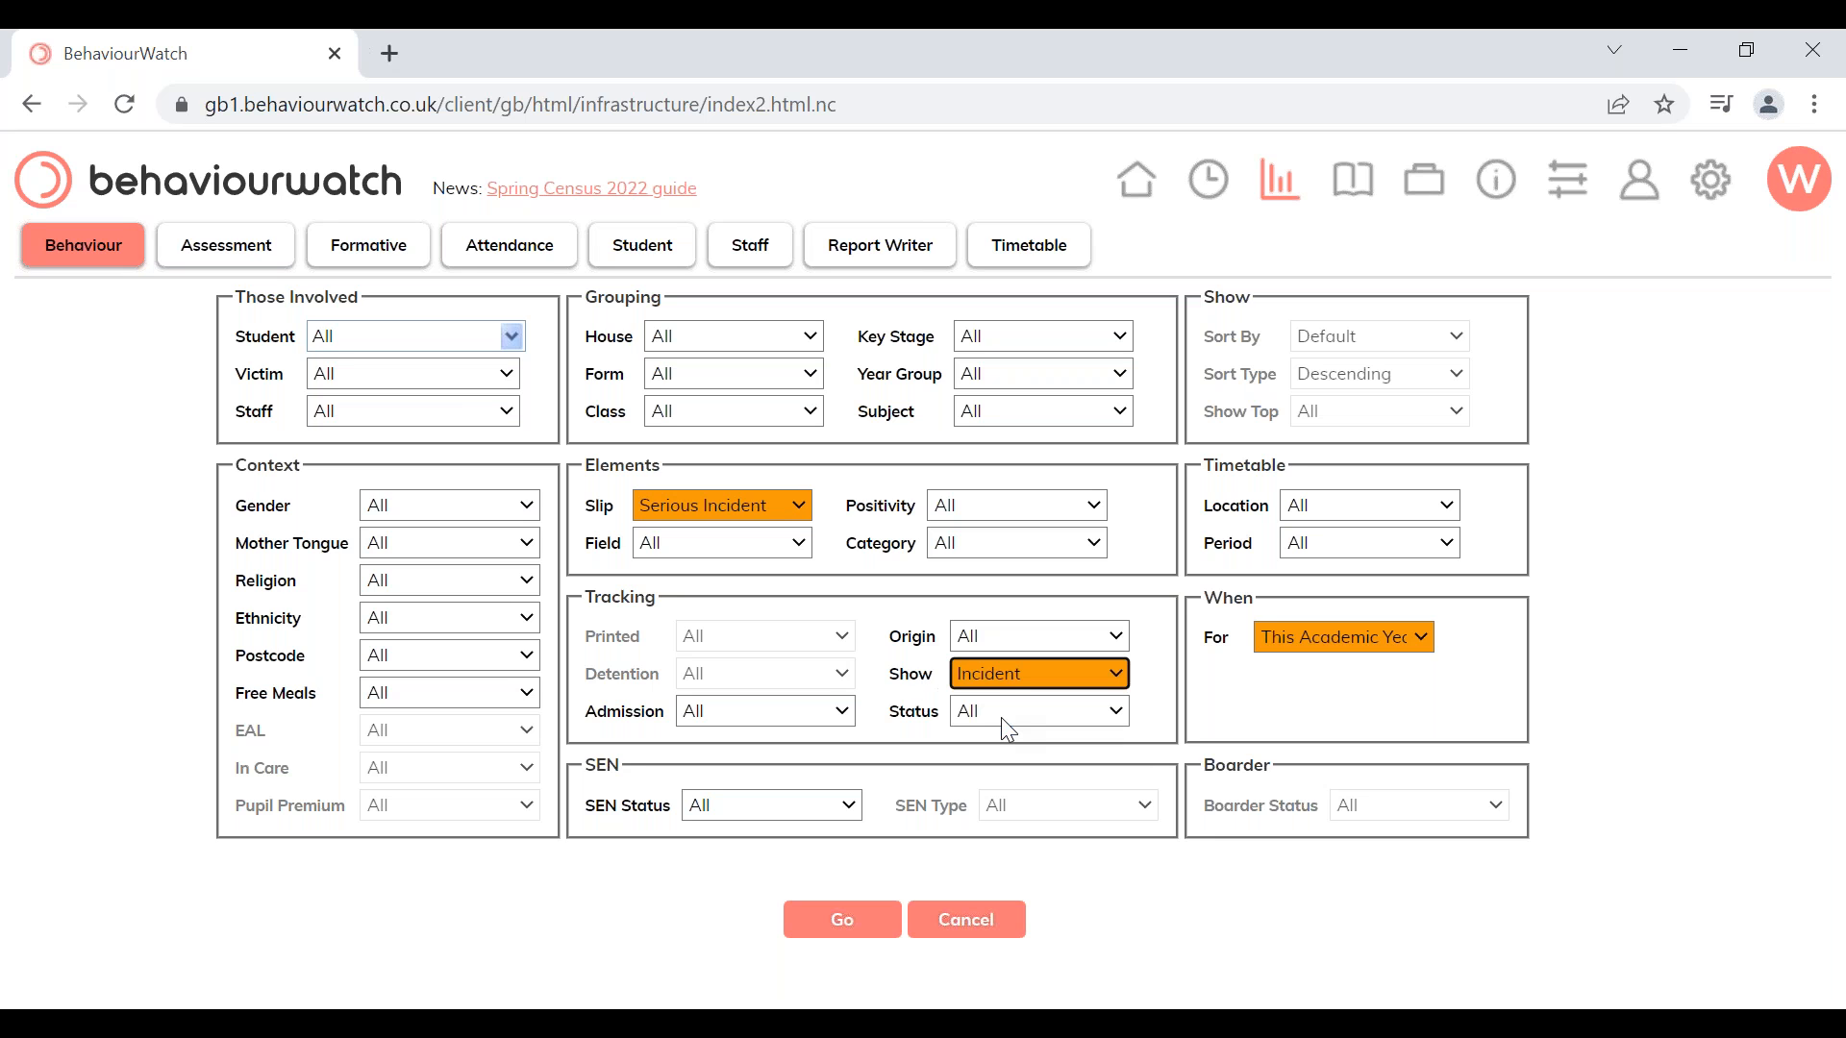
{"action": "left_click", "coordinate": [846, 928]}
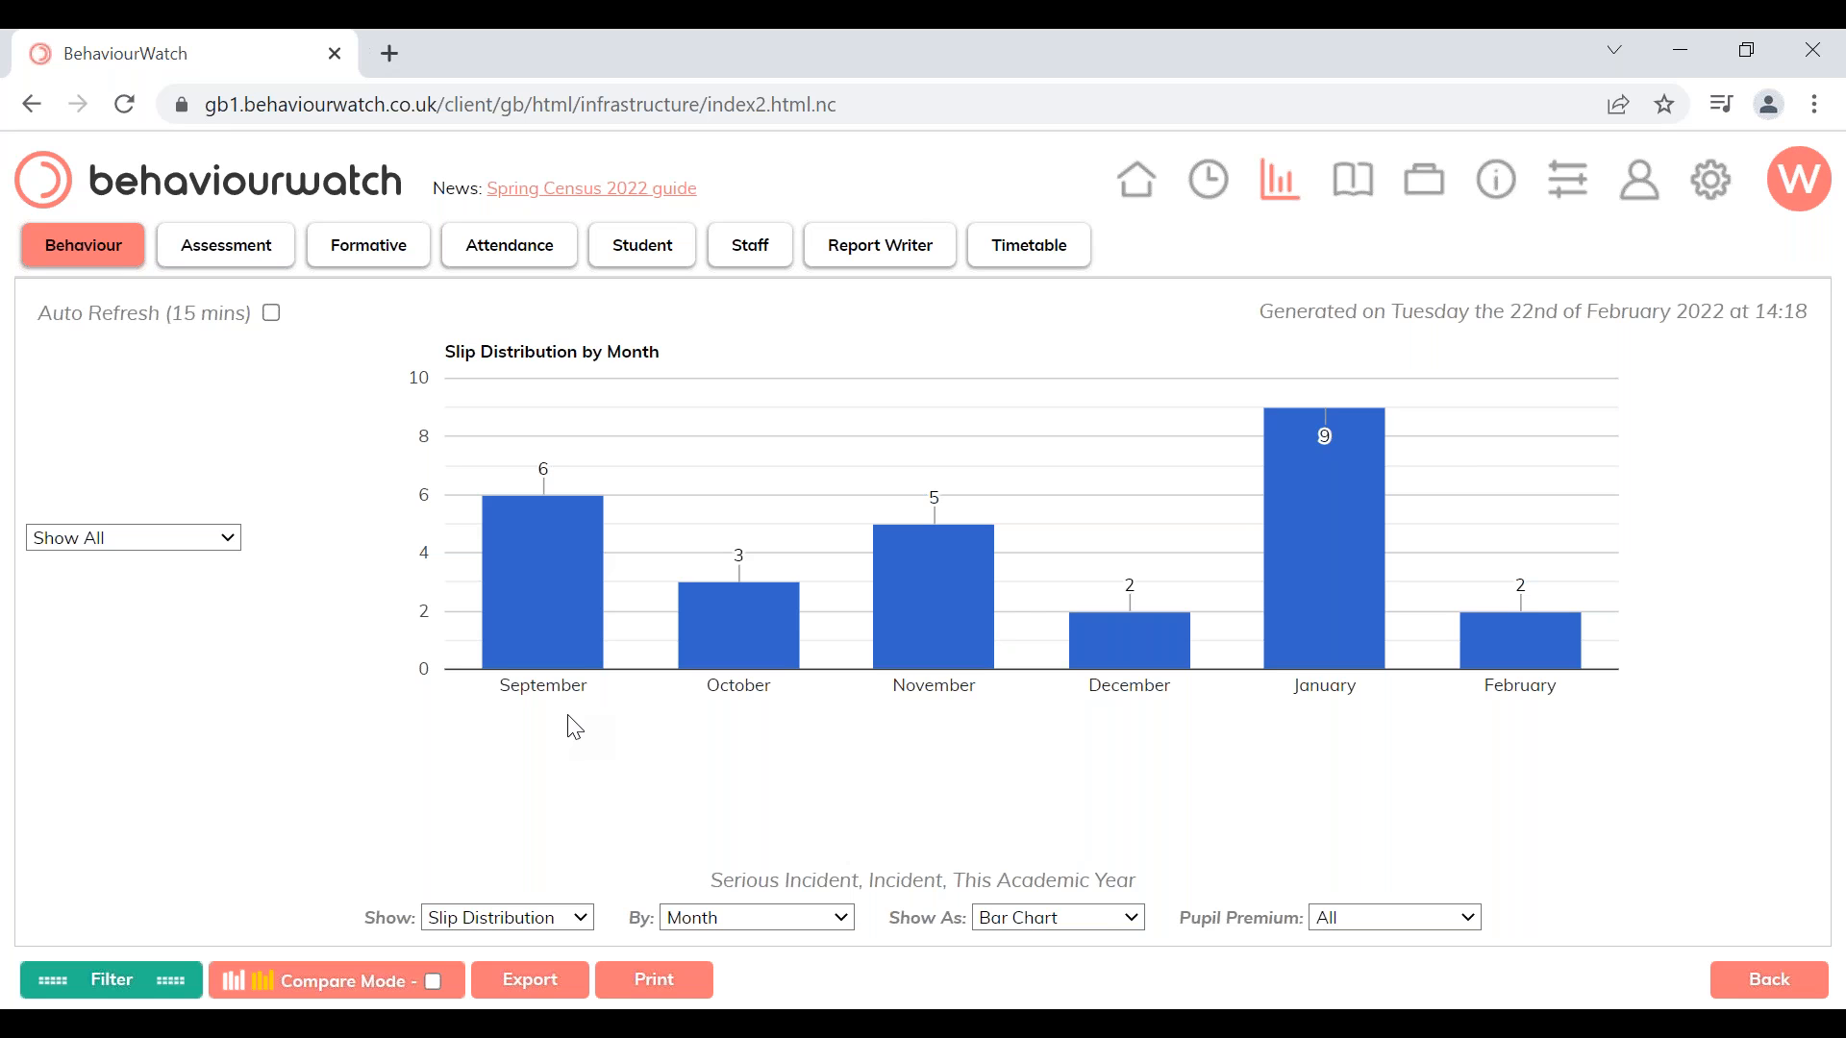
View the slips behind the September bar, and return to the behaviour reports overview
{"action": "left_click", "coordinate": [543, 581]}
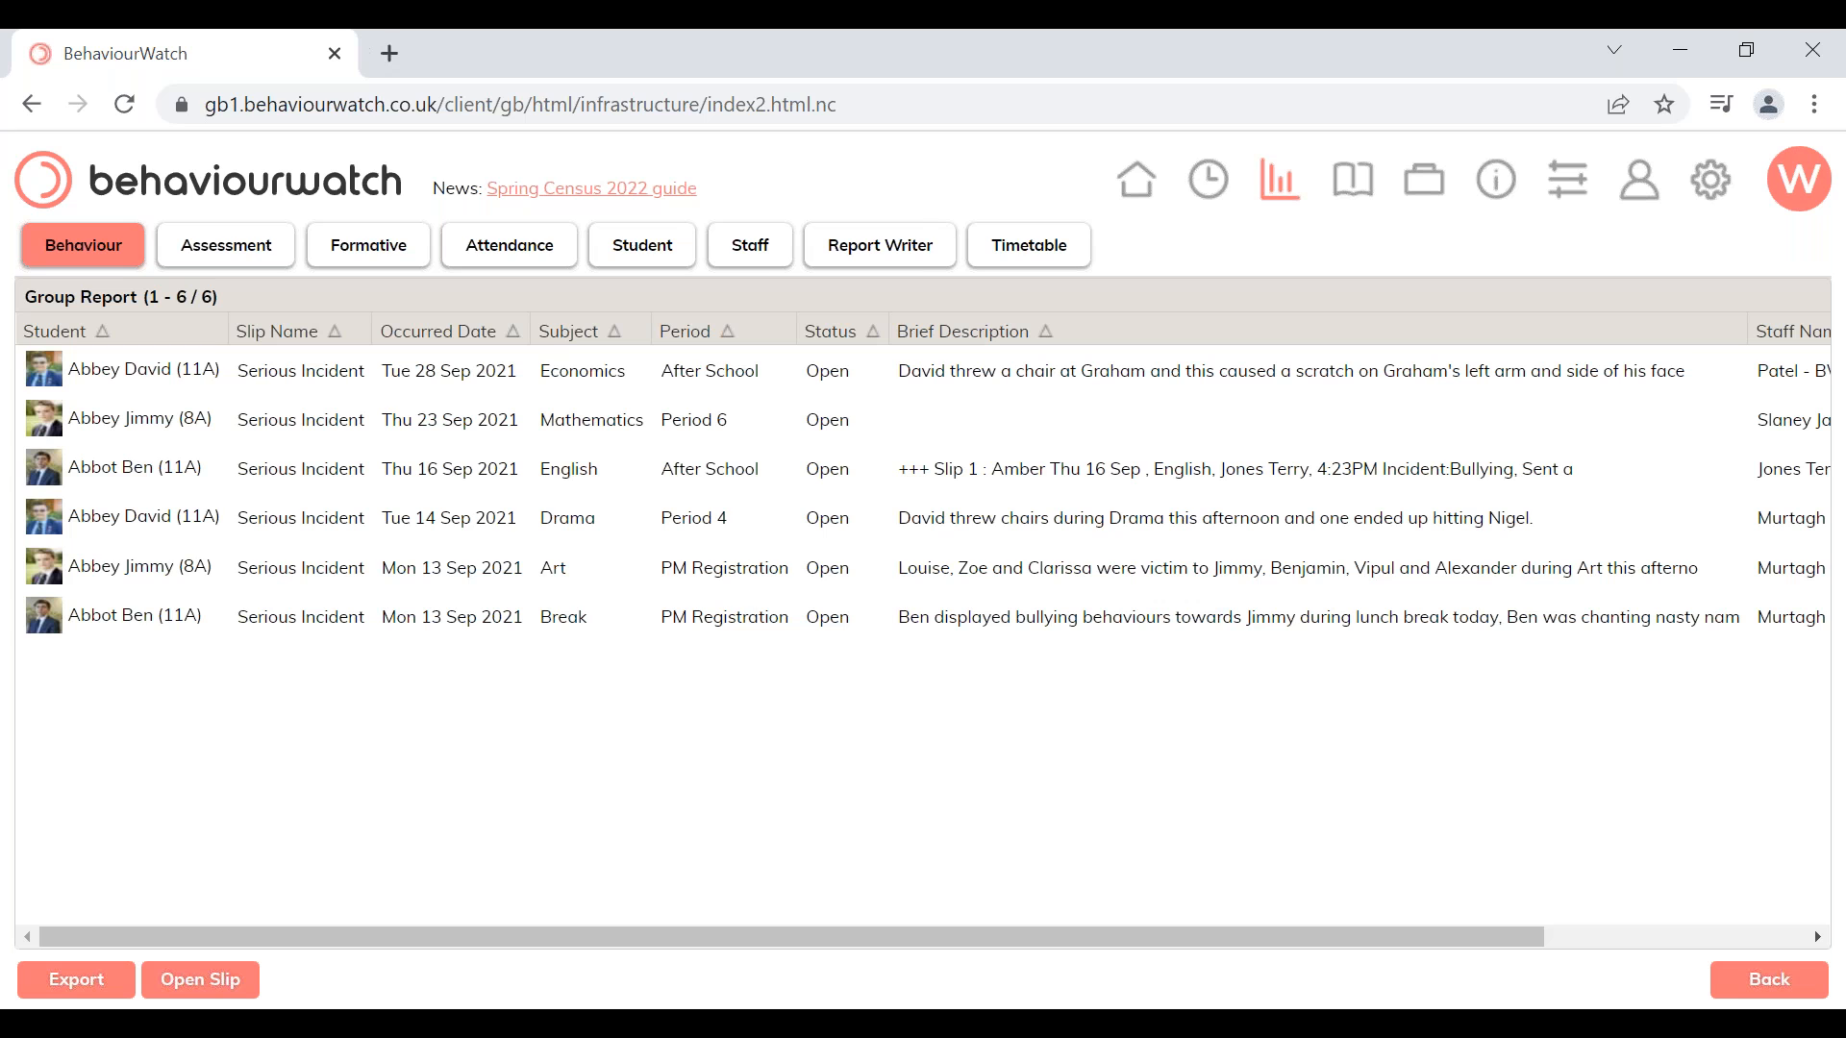
{"action": "left_click", "coordinate": [1800, 994]}
{"action": "left_click", "coordinate": [1800, 997]}
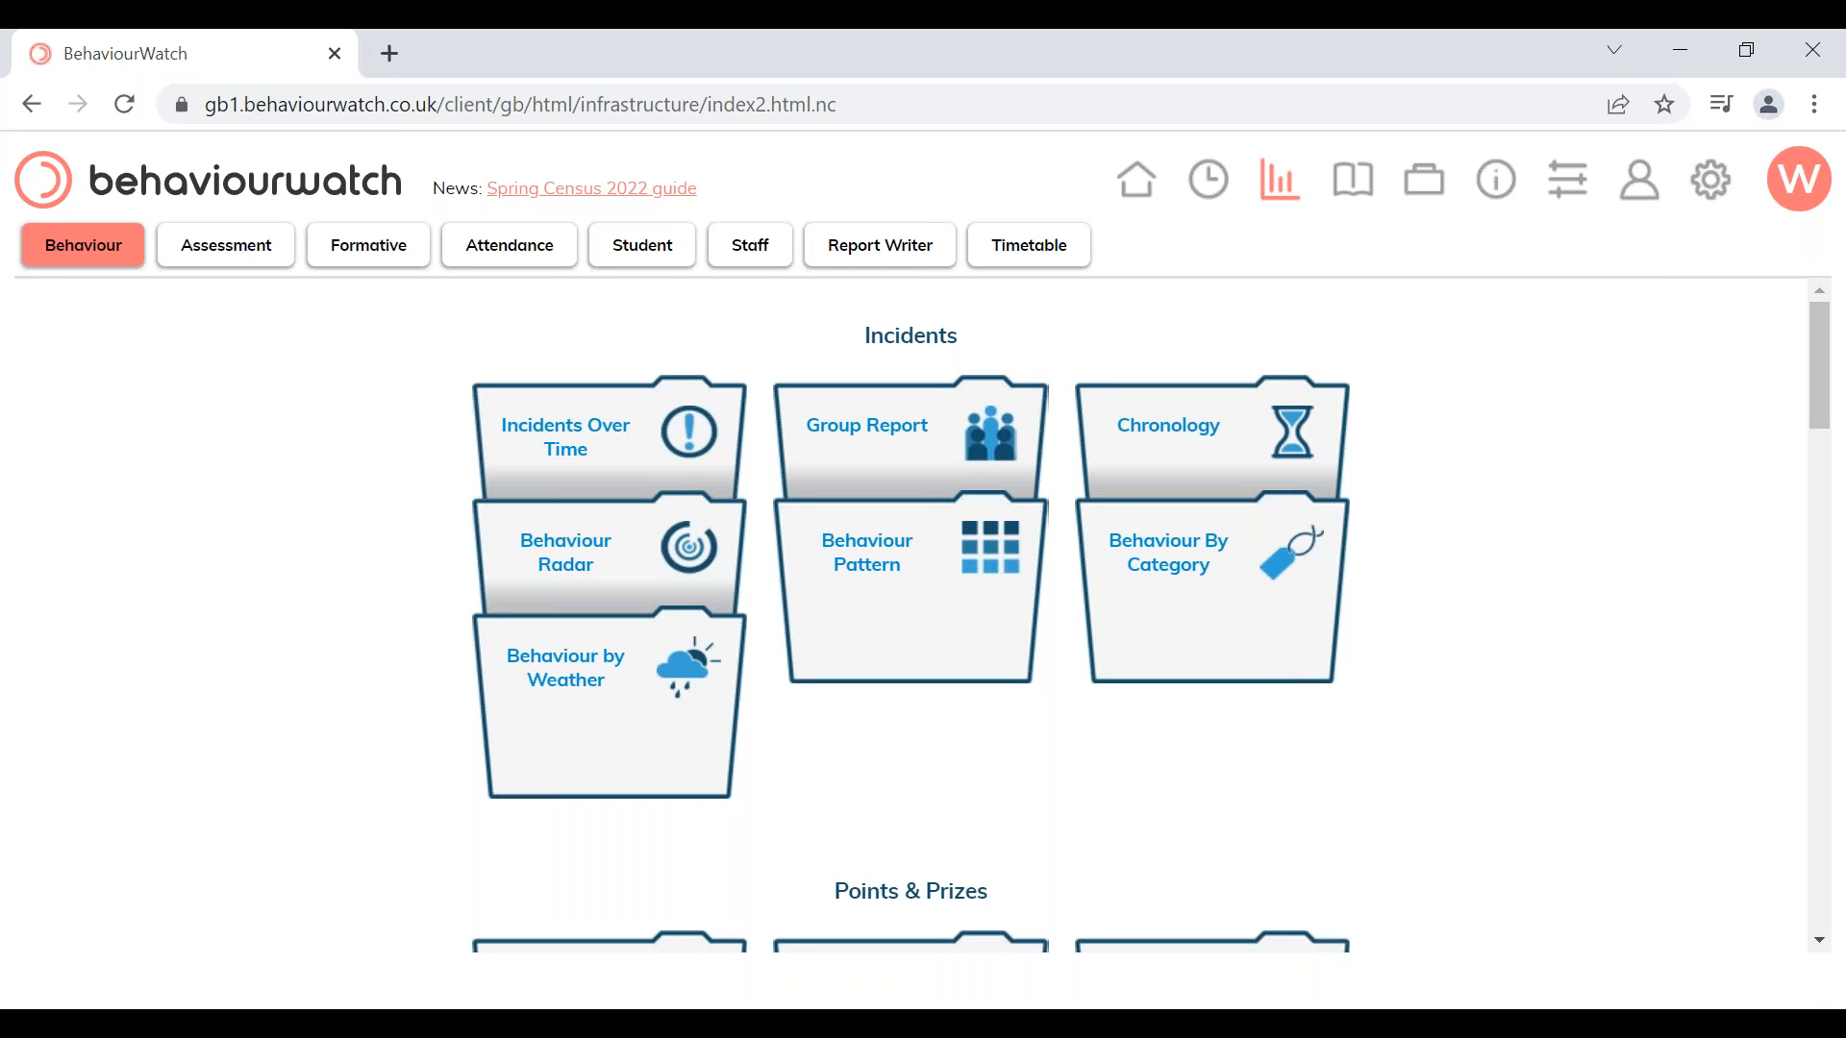
Open the Behaviour Radar report and filter it to Serious Incident slips
{"action": "left_click", "coordinate": [606, 569]}
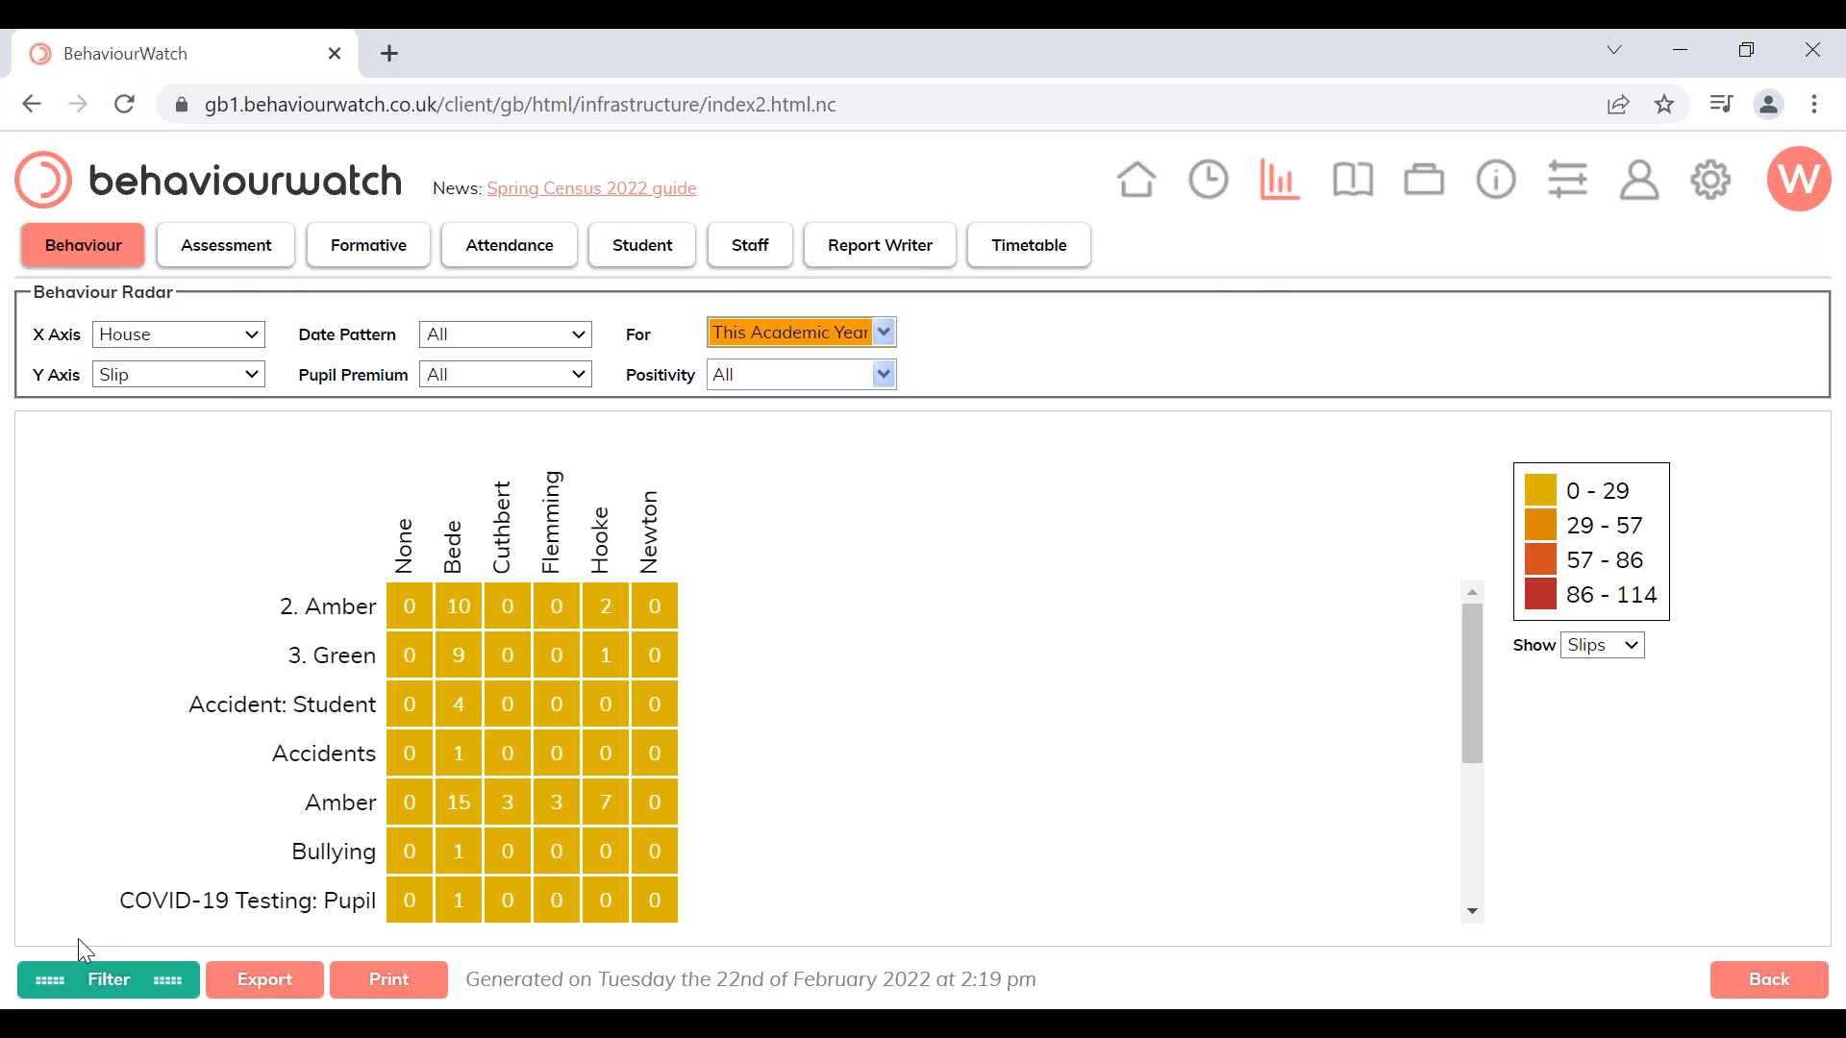
{"action": "left_click", "coordinate": [85, 979]}
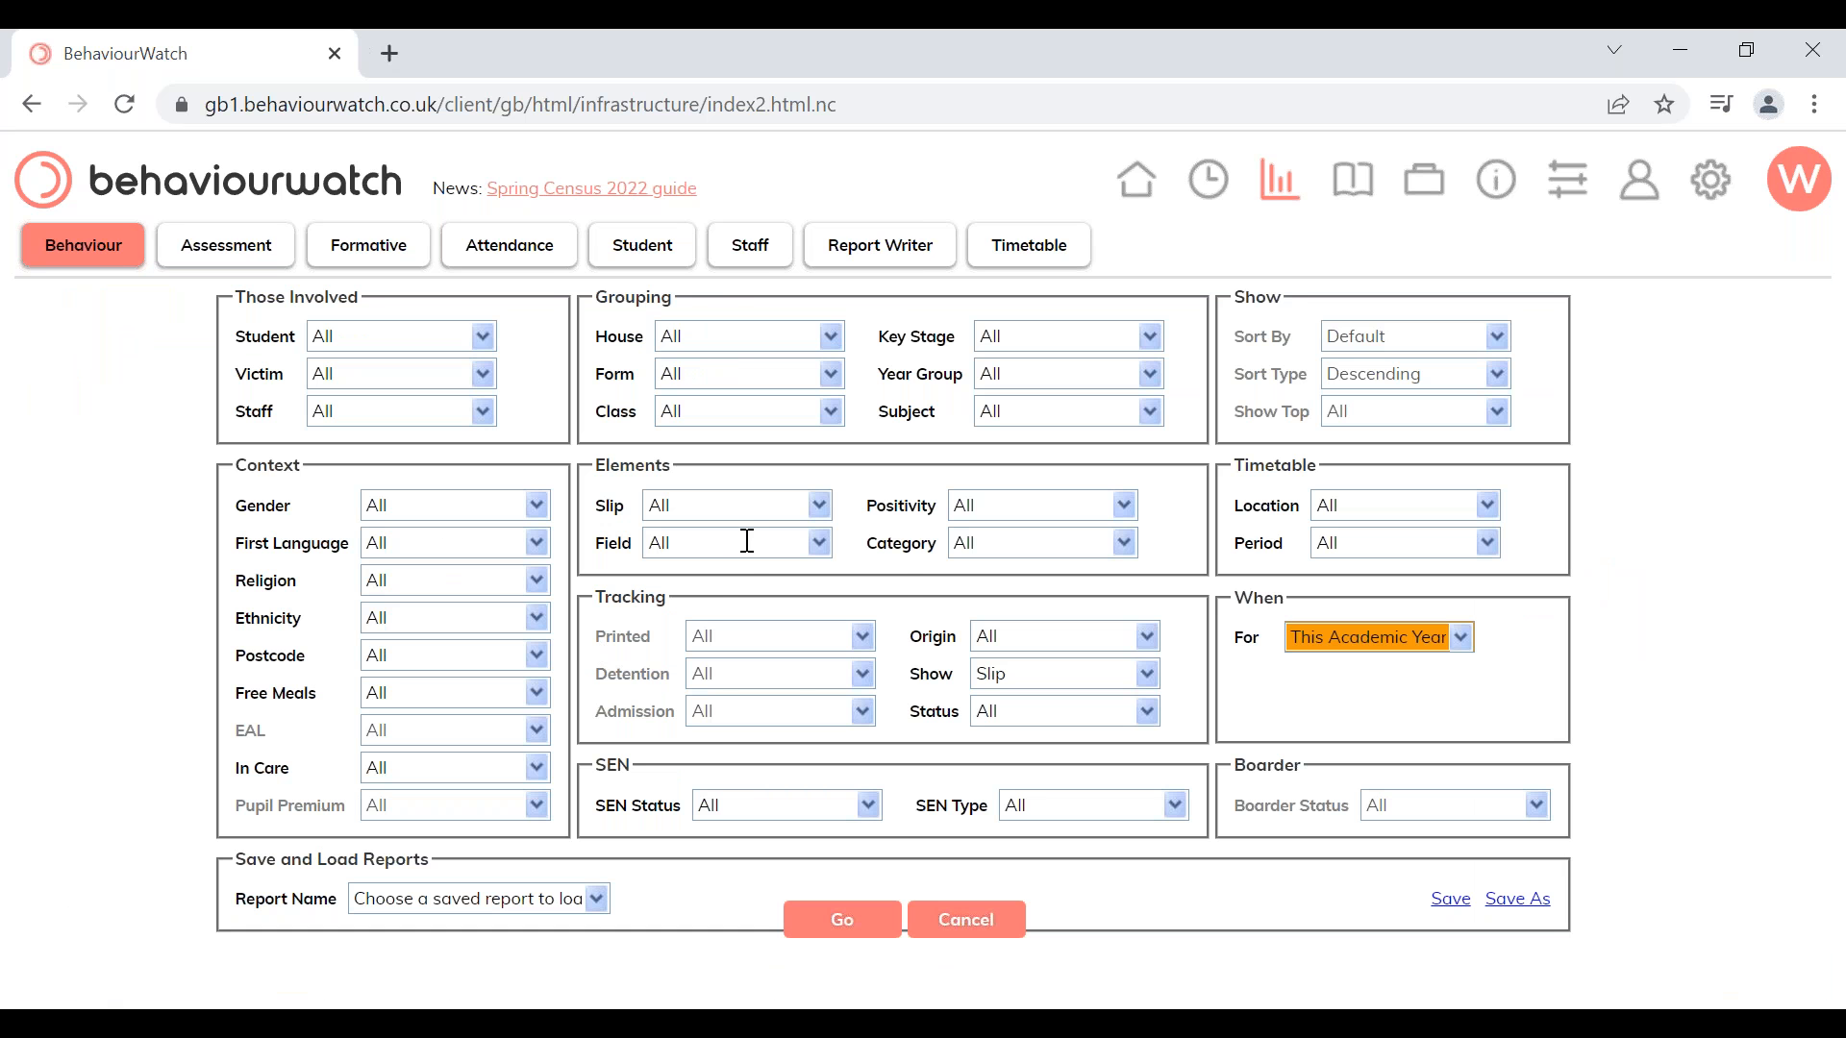
{"action": "left_click", "coordinate": [750, 507]}
{"action": "left_click_drag", "start_coordinate": [897, 613], "coordinate": [880, 818]}
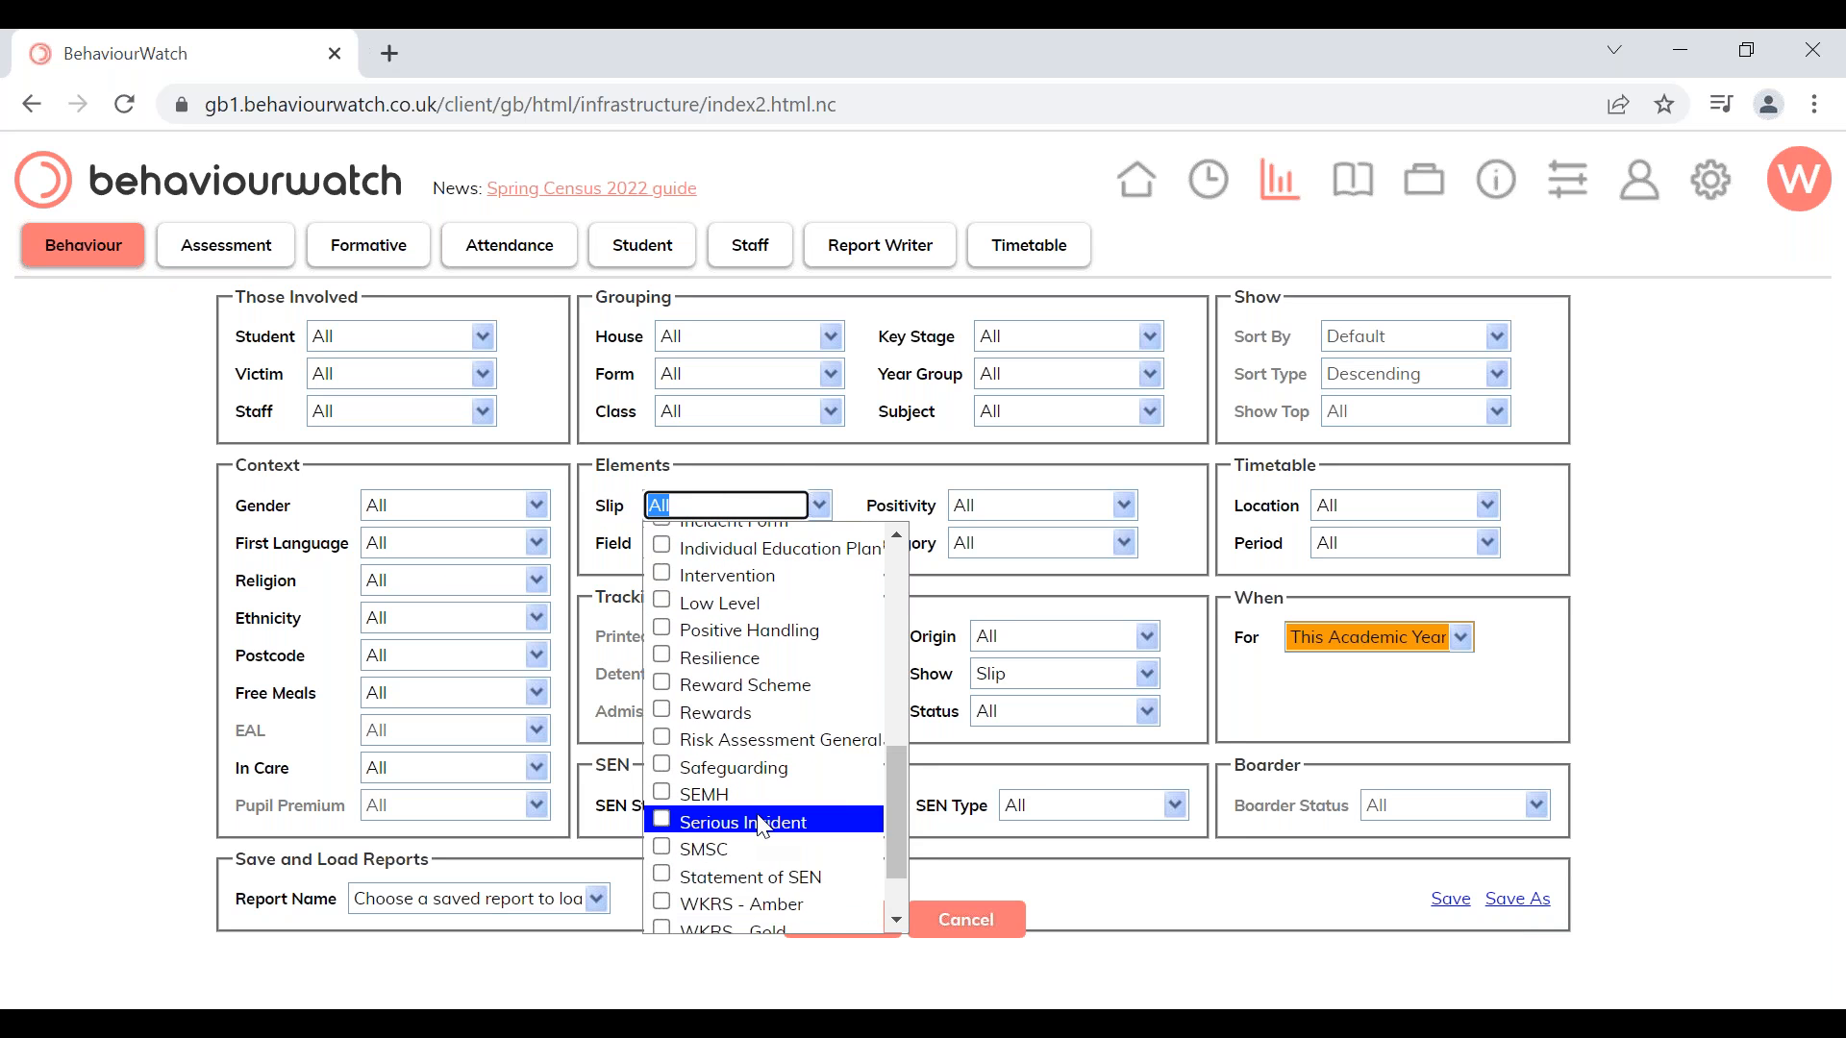
{"action": "left_click", "coordinate": [759, 822]}
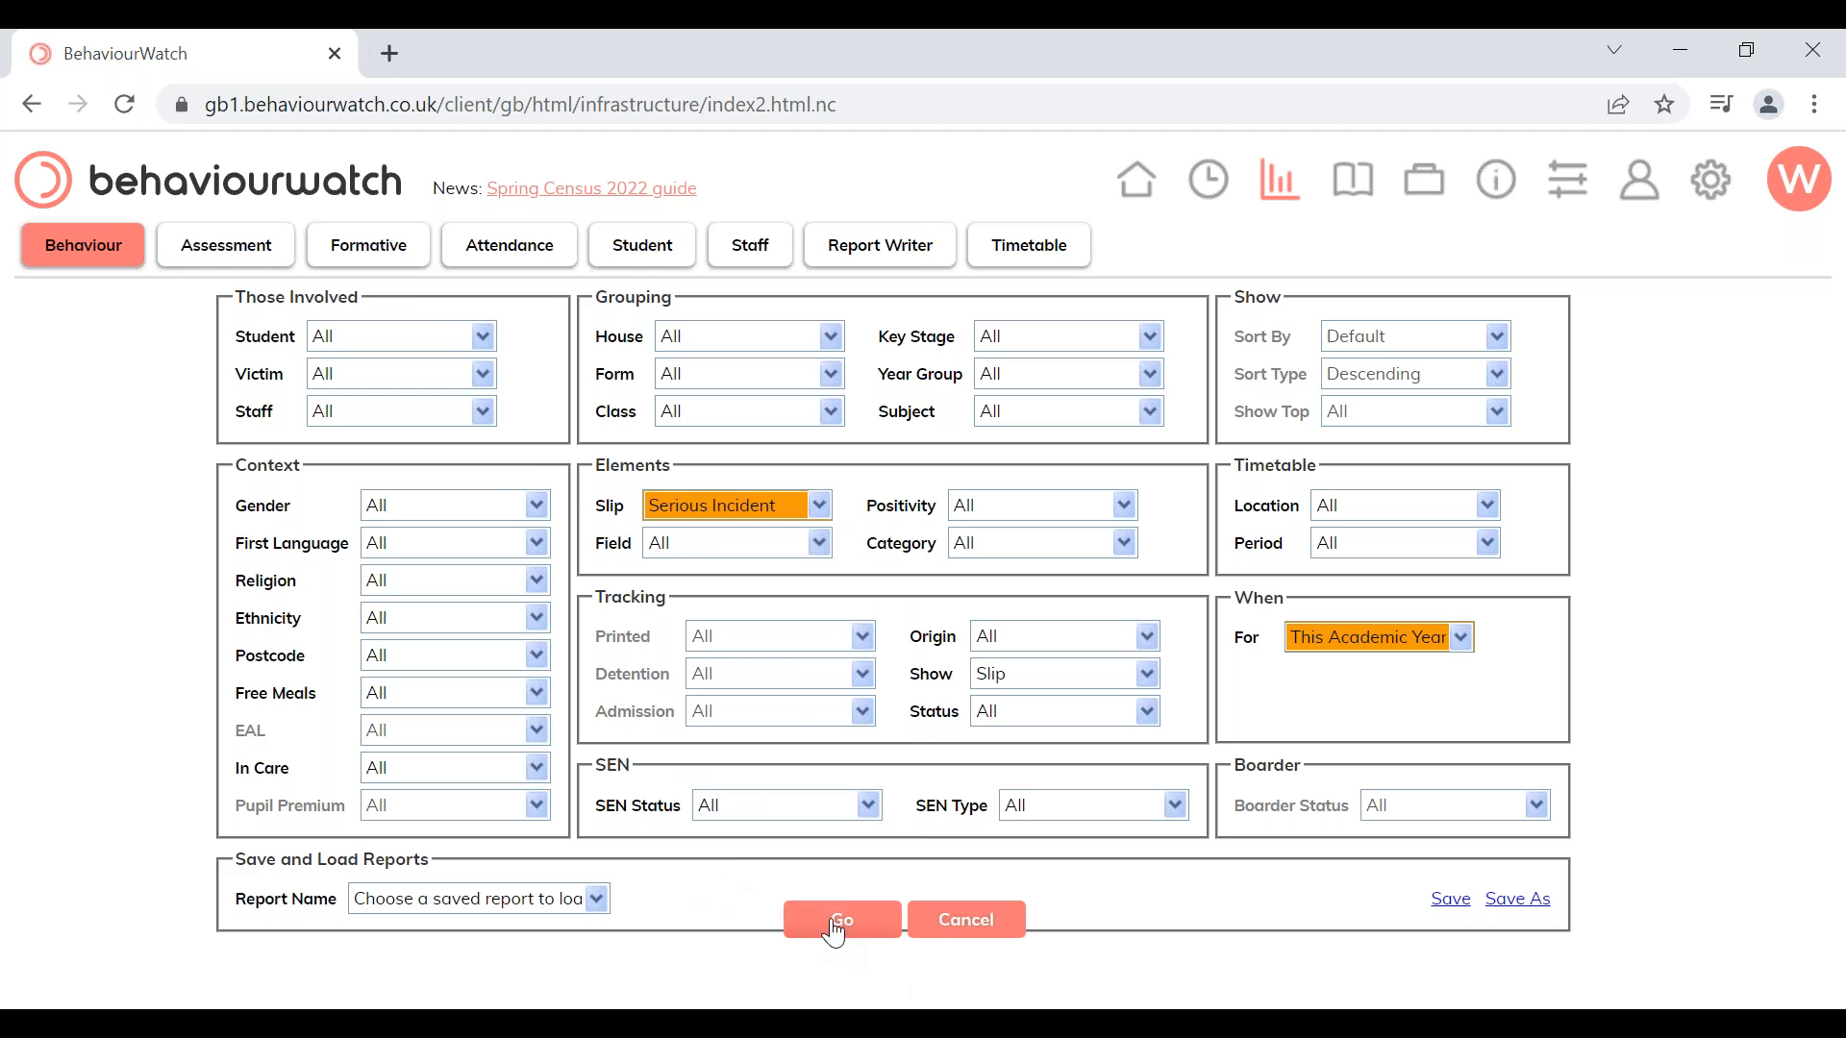
{"action": "left_click", "coordinate": [837, 925]}
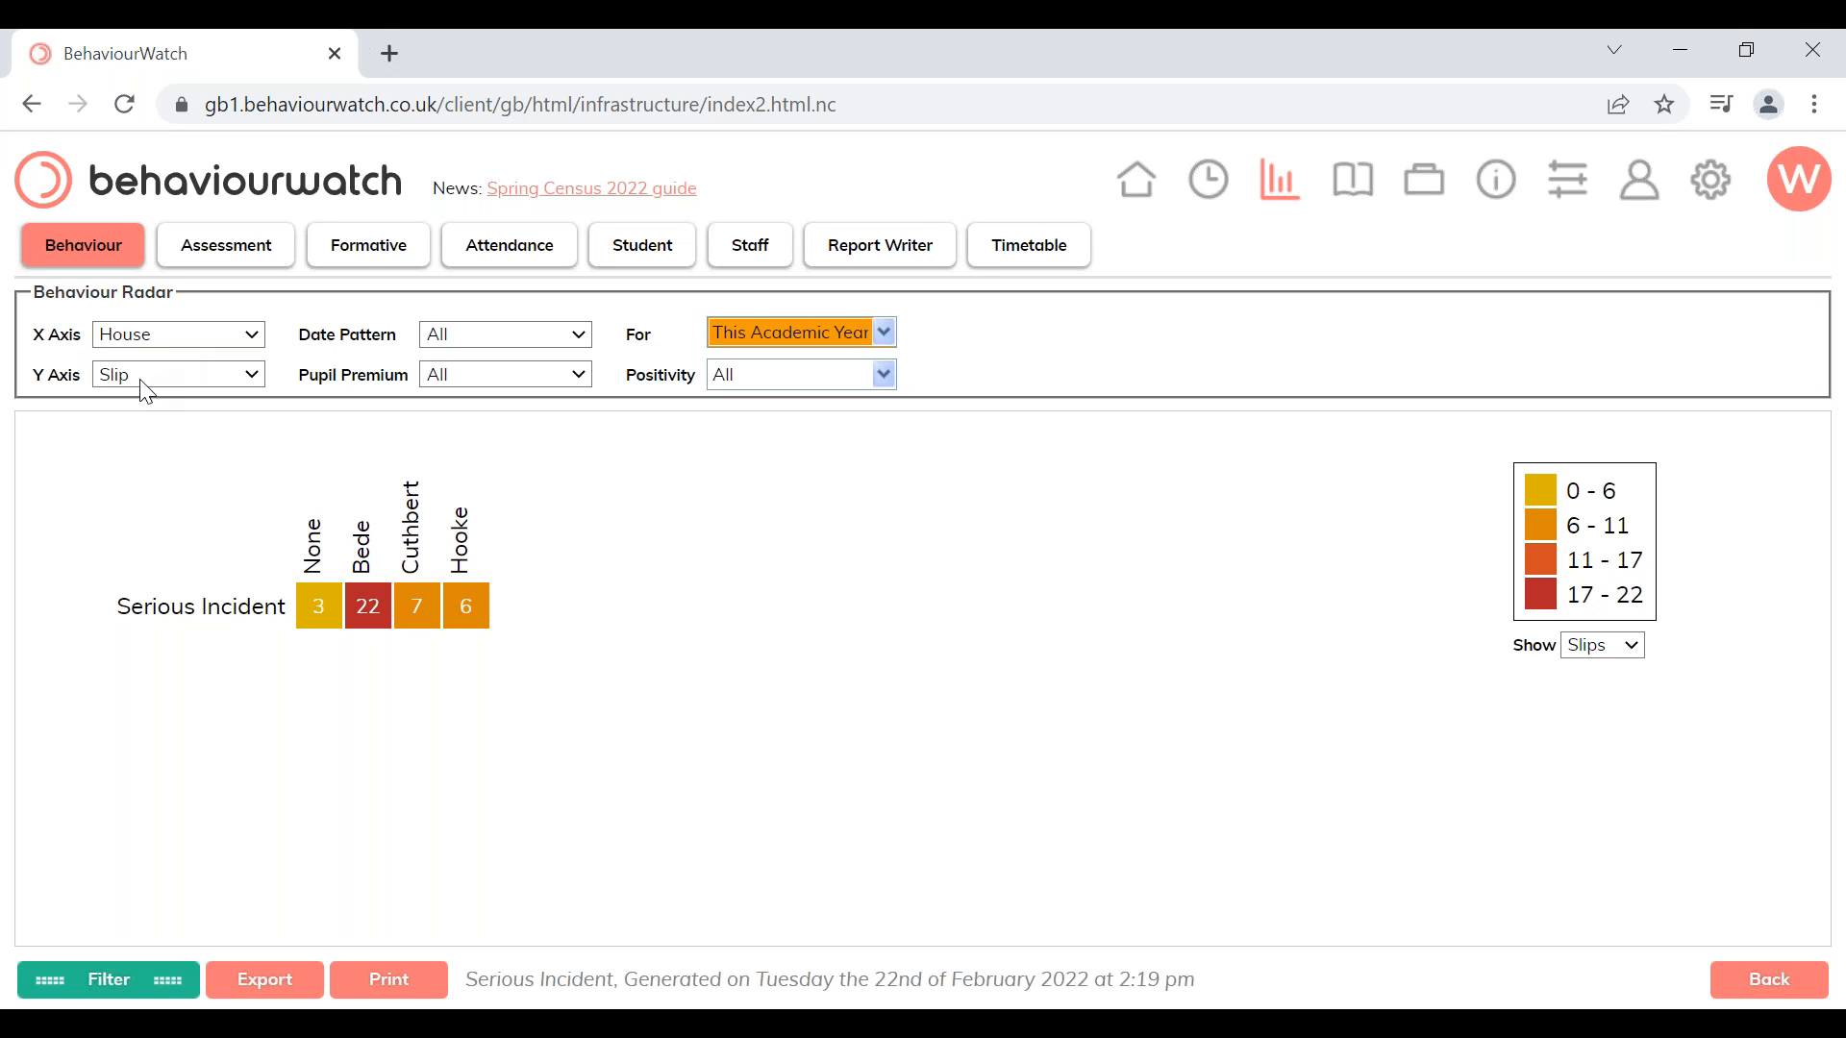
Set the radar's X axis to Day of the week and its Y axis to Student
{"action": "left_click", "coordinate": [177, 333]}
{"action": "left_click", "coordinate": [160, 431]}
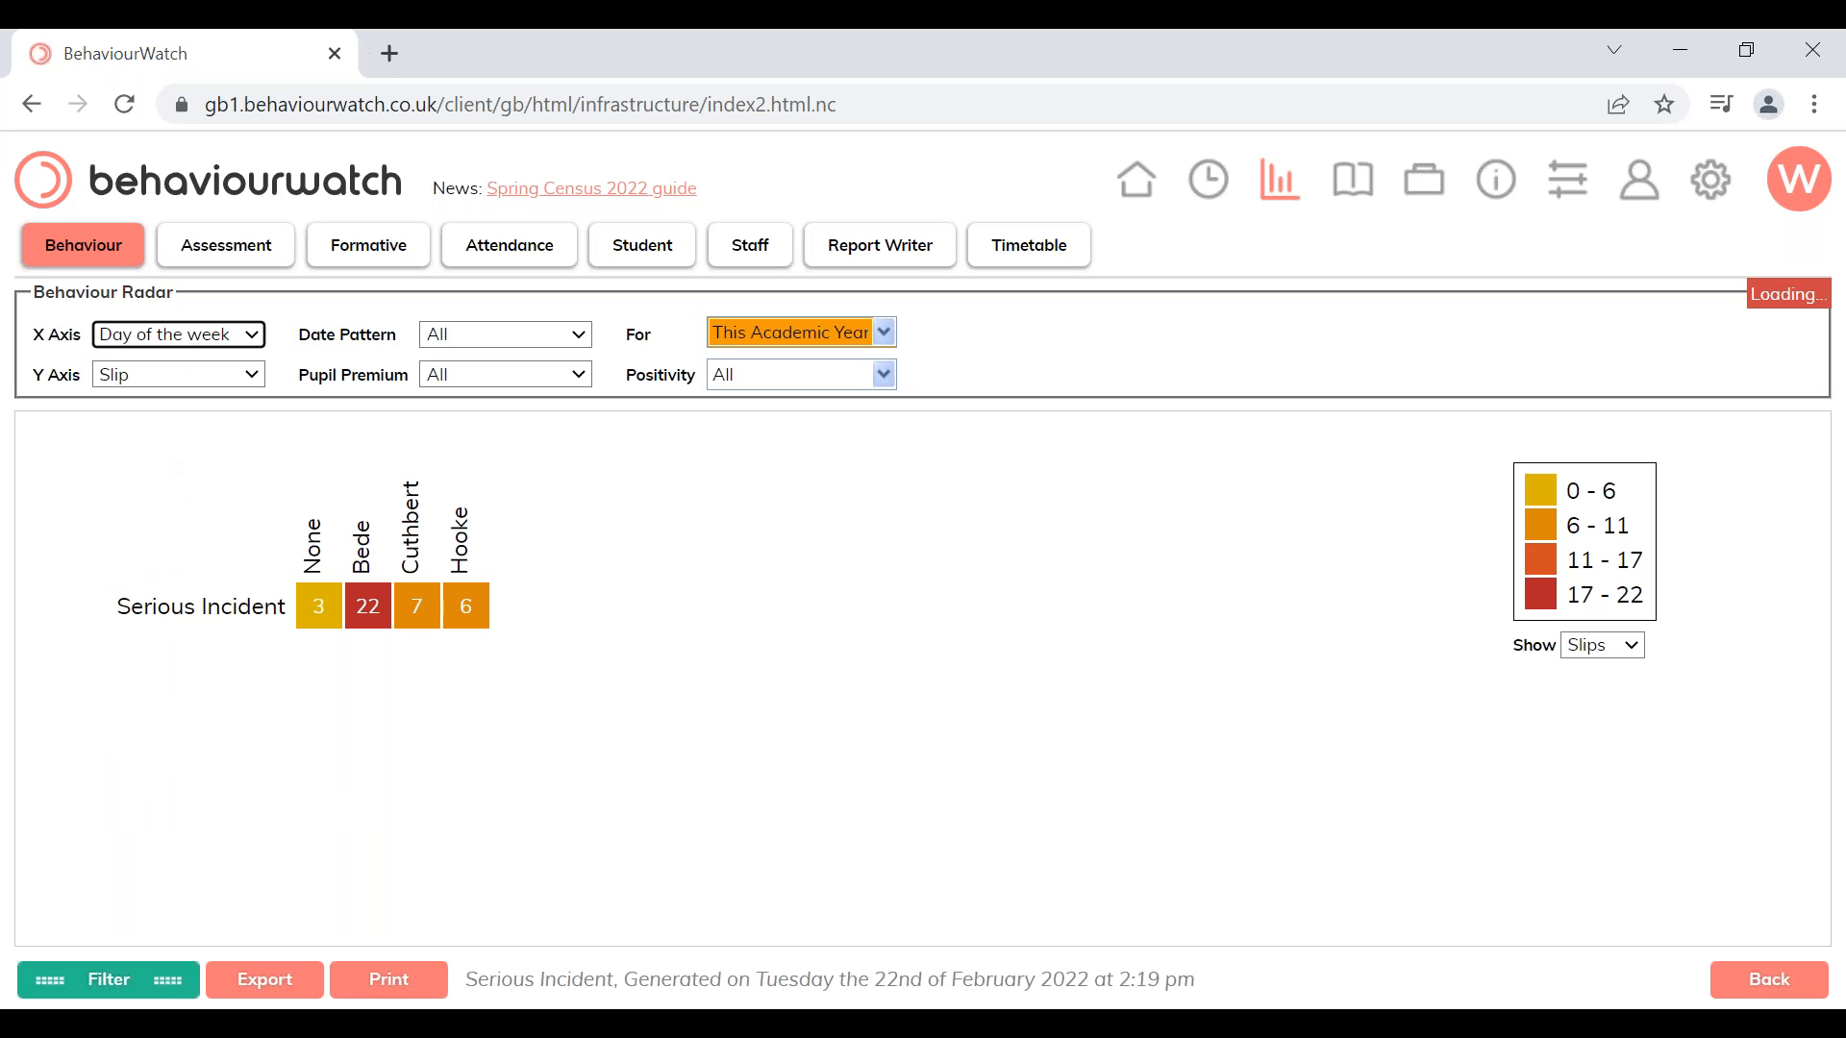
{"action": "left_click", "coordinate": [165, 378]}
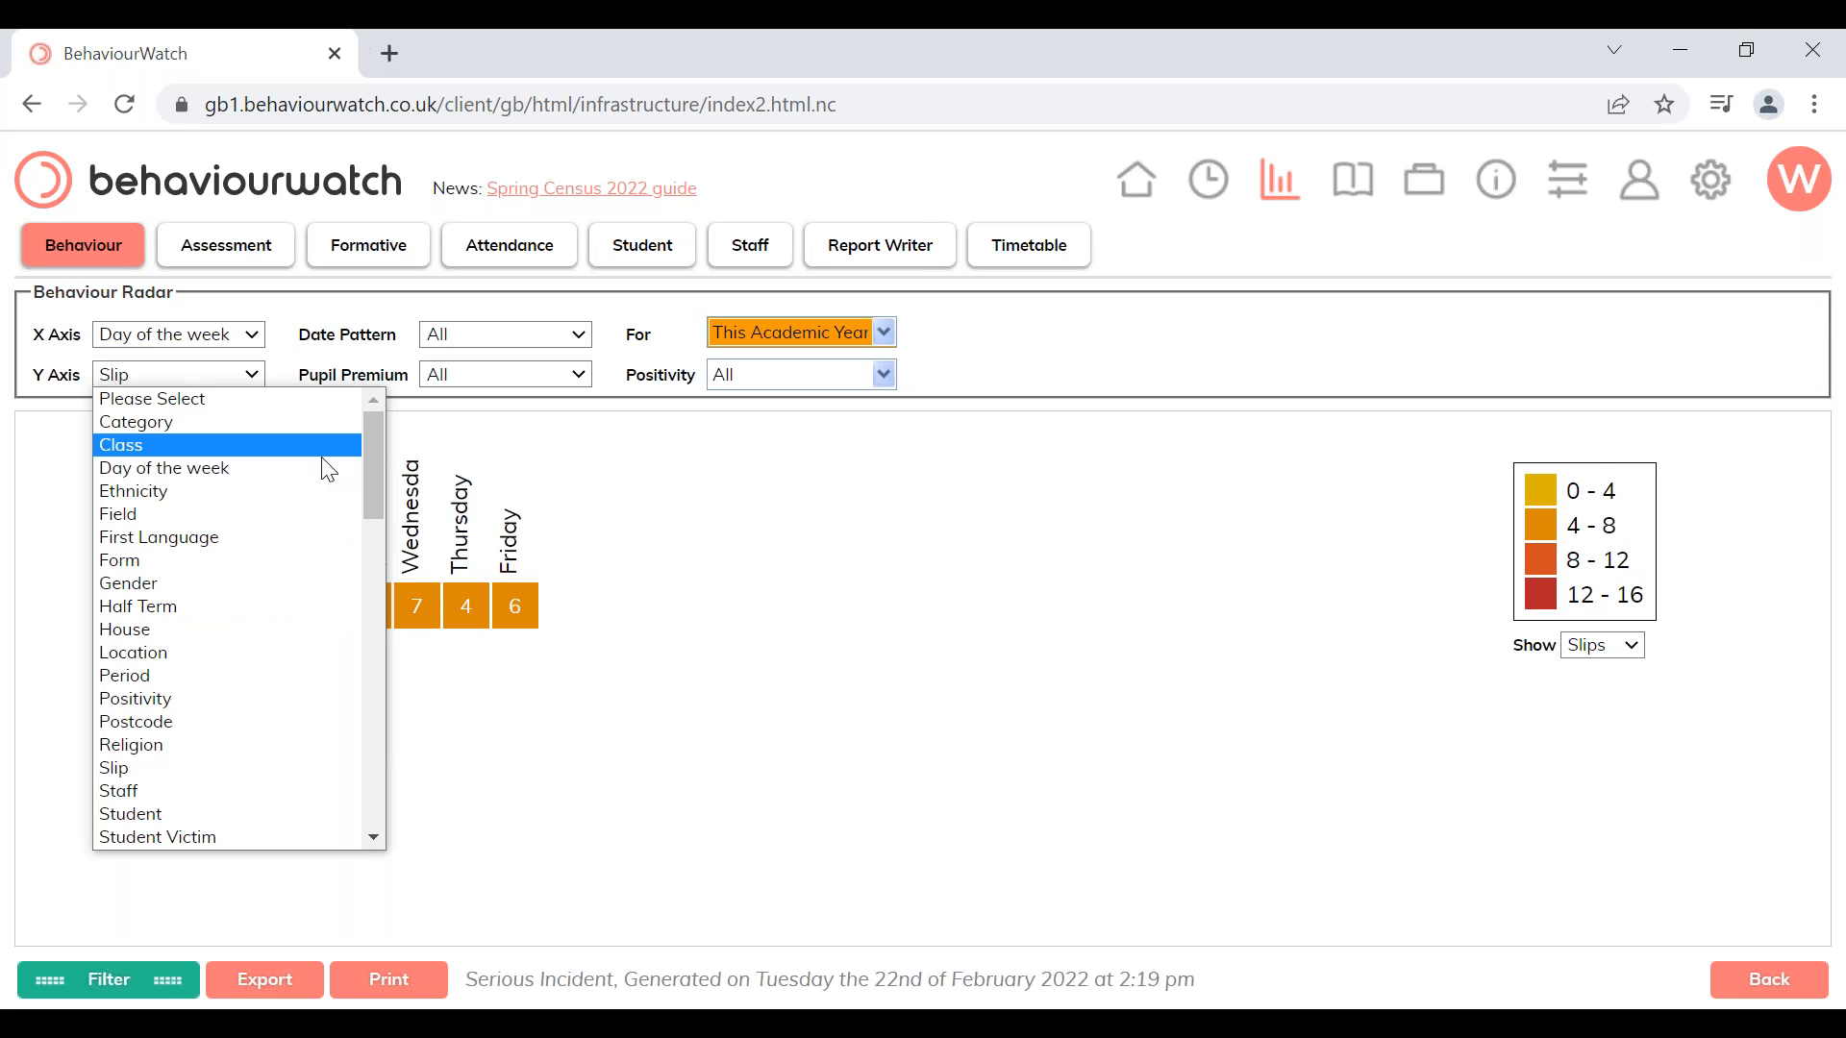
{"action": "left_click_drag", "start_coordinate": [382, 480], "coordinate": [273, 562]}
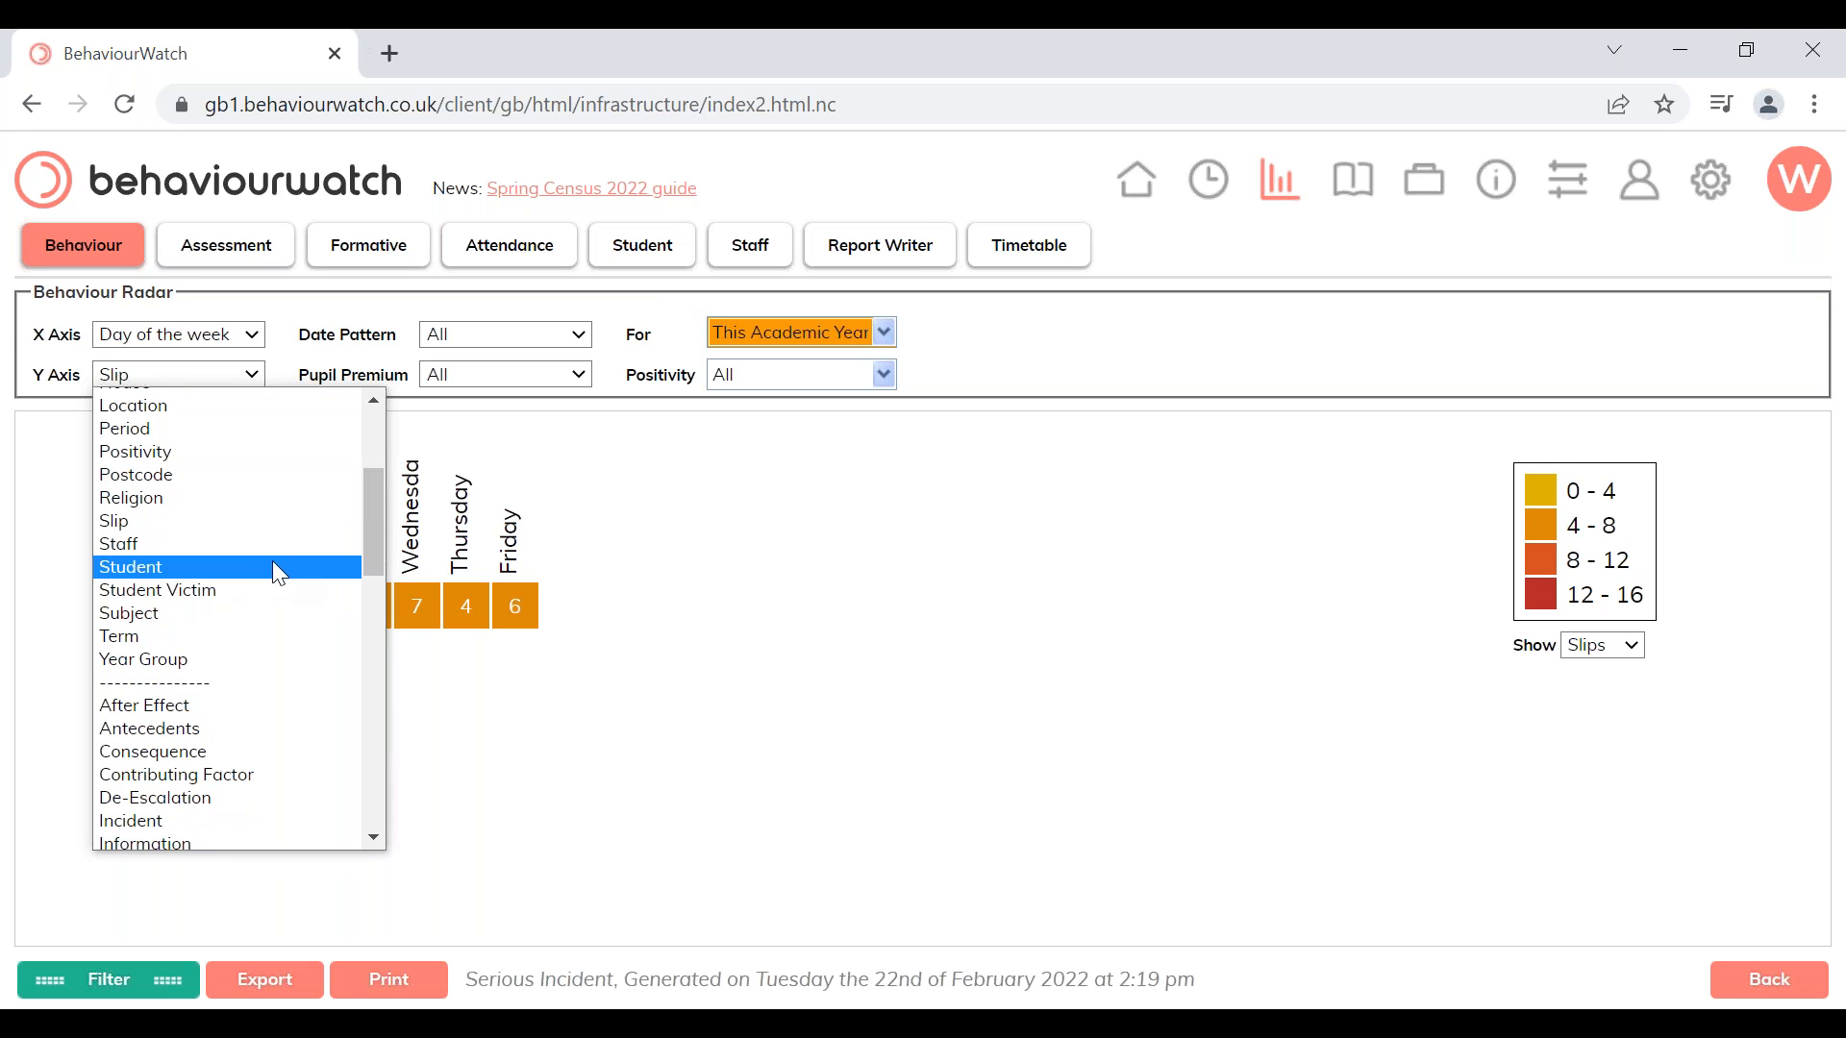
{"action": "left_click", "coordinate": [274, 561]}
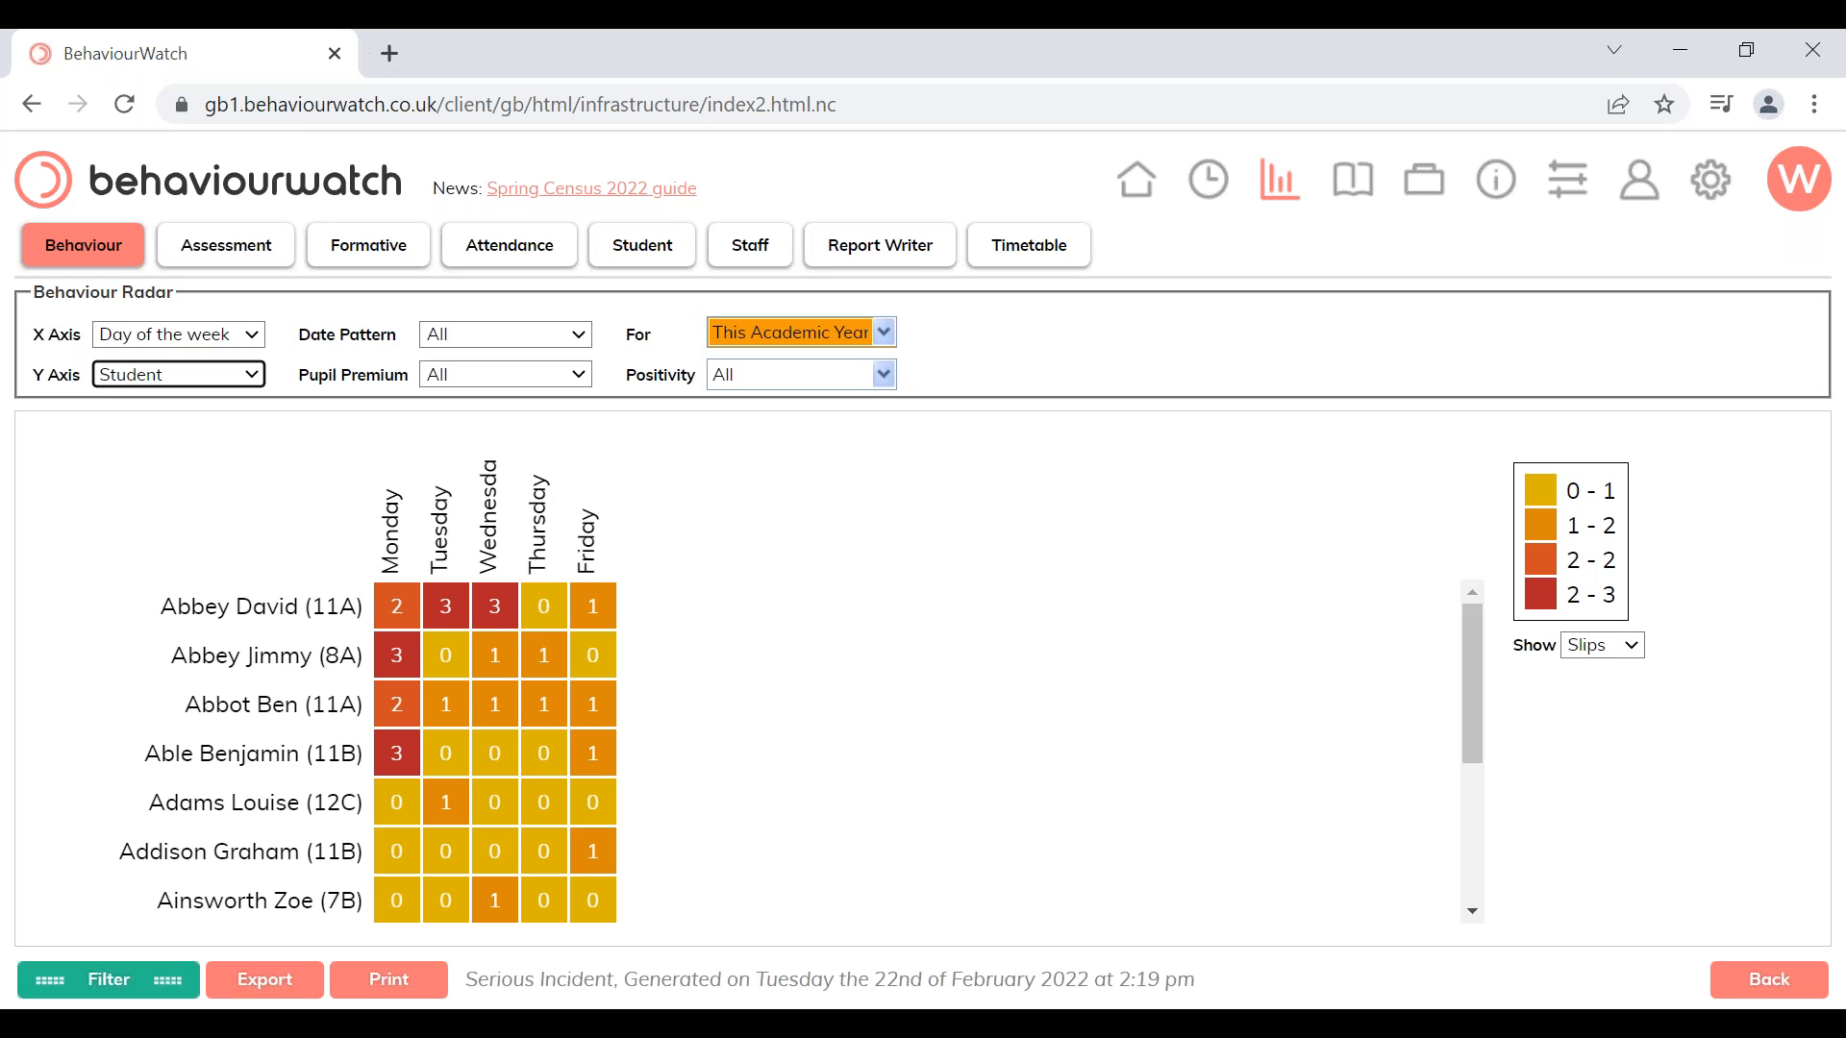
View the slips behind the first listed student's Tuesday cell, and return to the radar
{"action": "mouse_move", "coordinate": [421, 630]}
{"action": "left_click", "coordinate": [448, 615]}
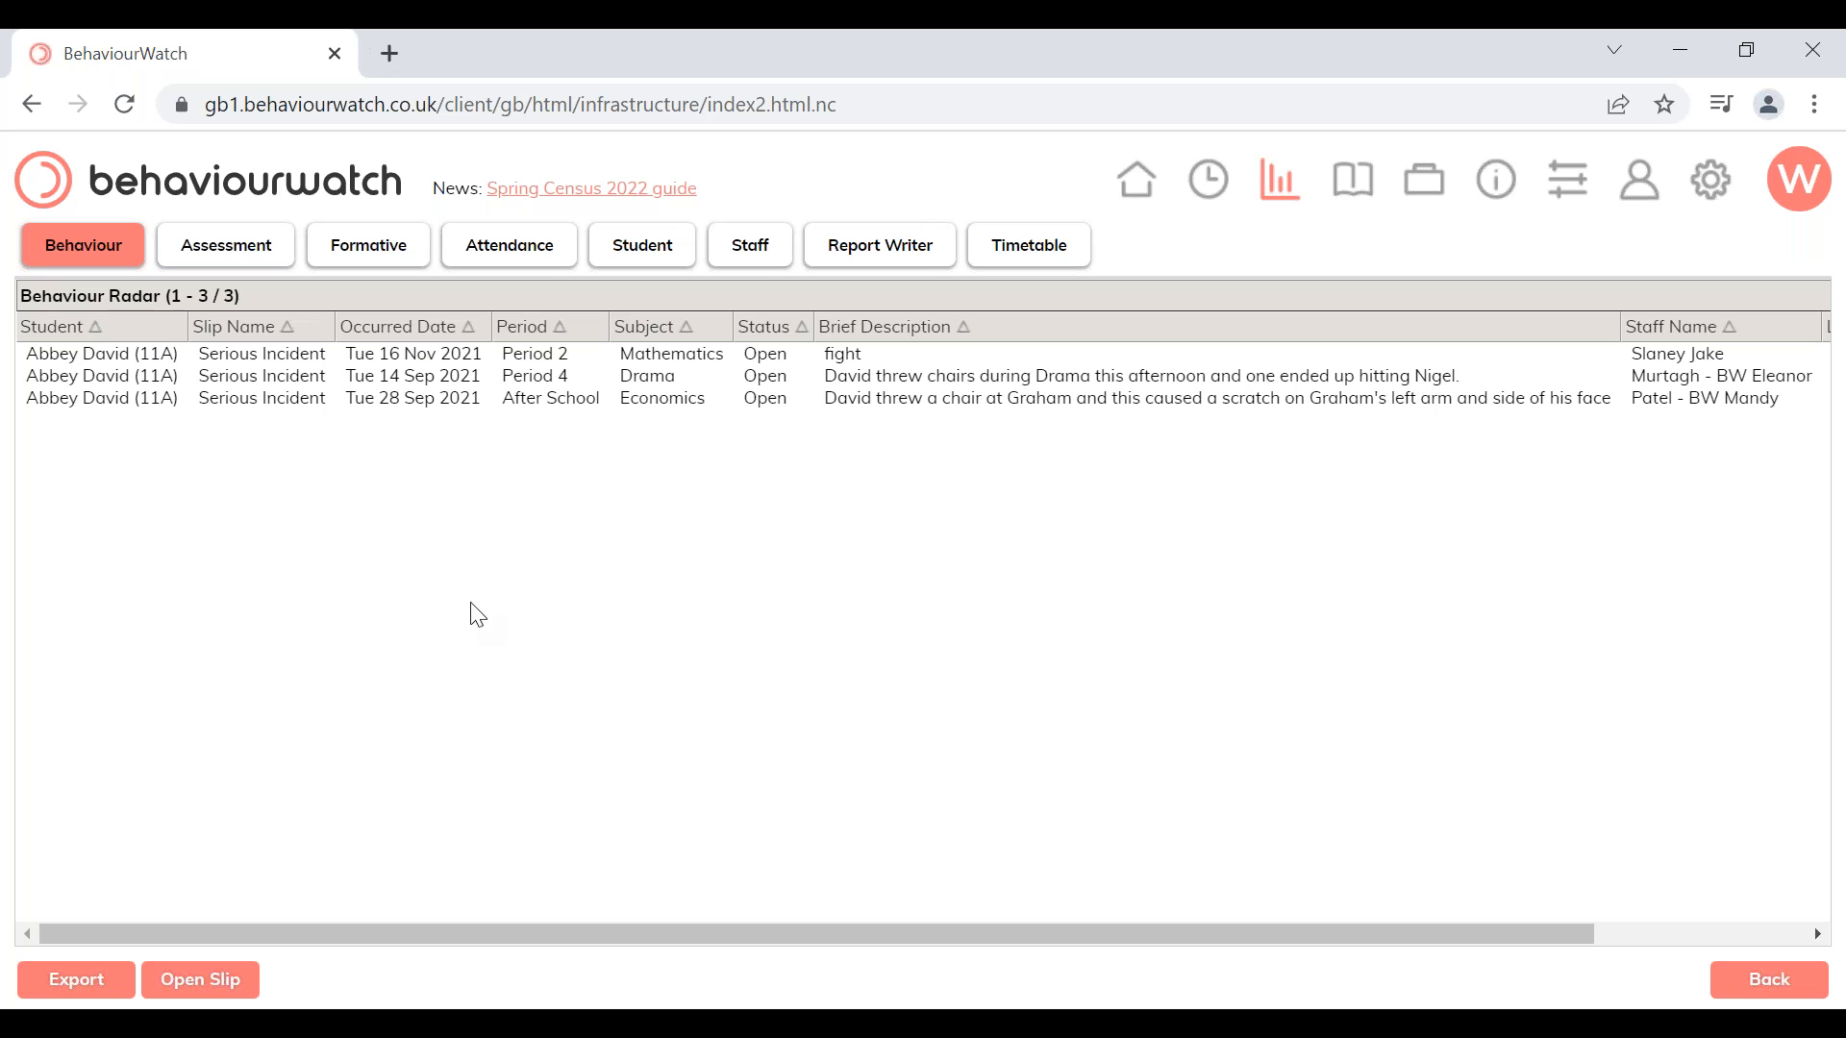
{"action": "left_click", "coordinate": [1774, 996]}
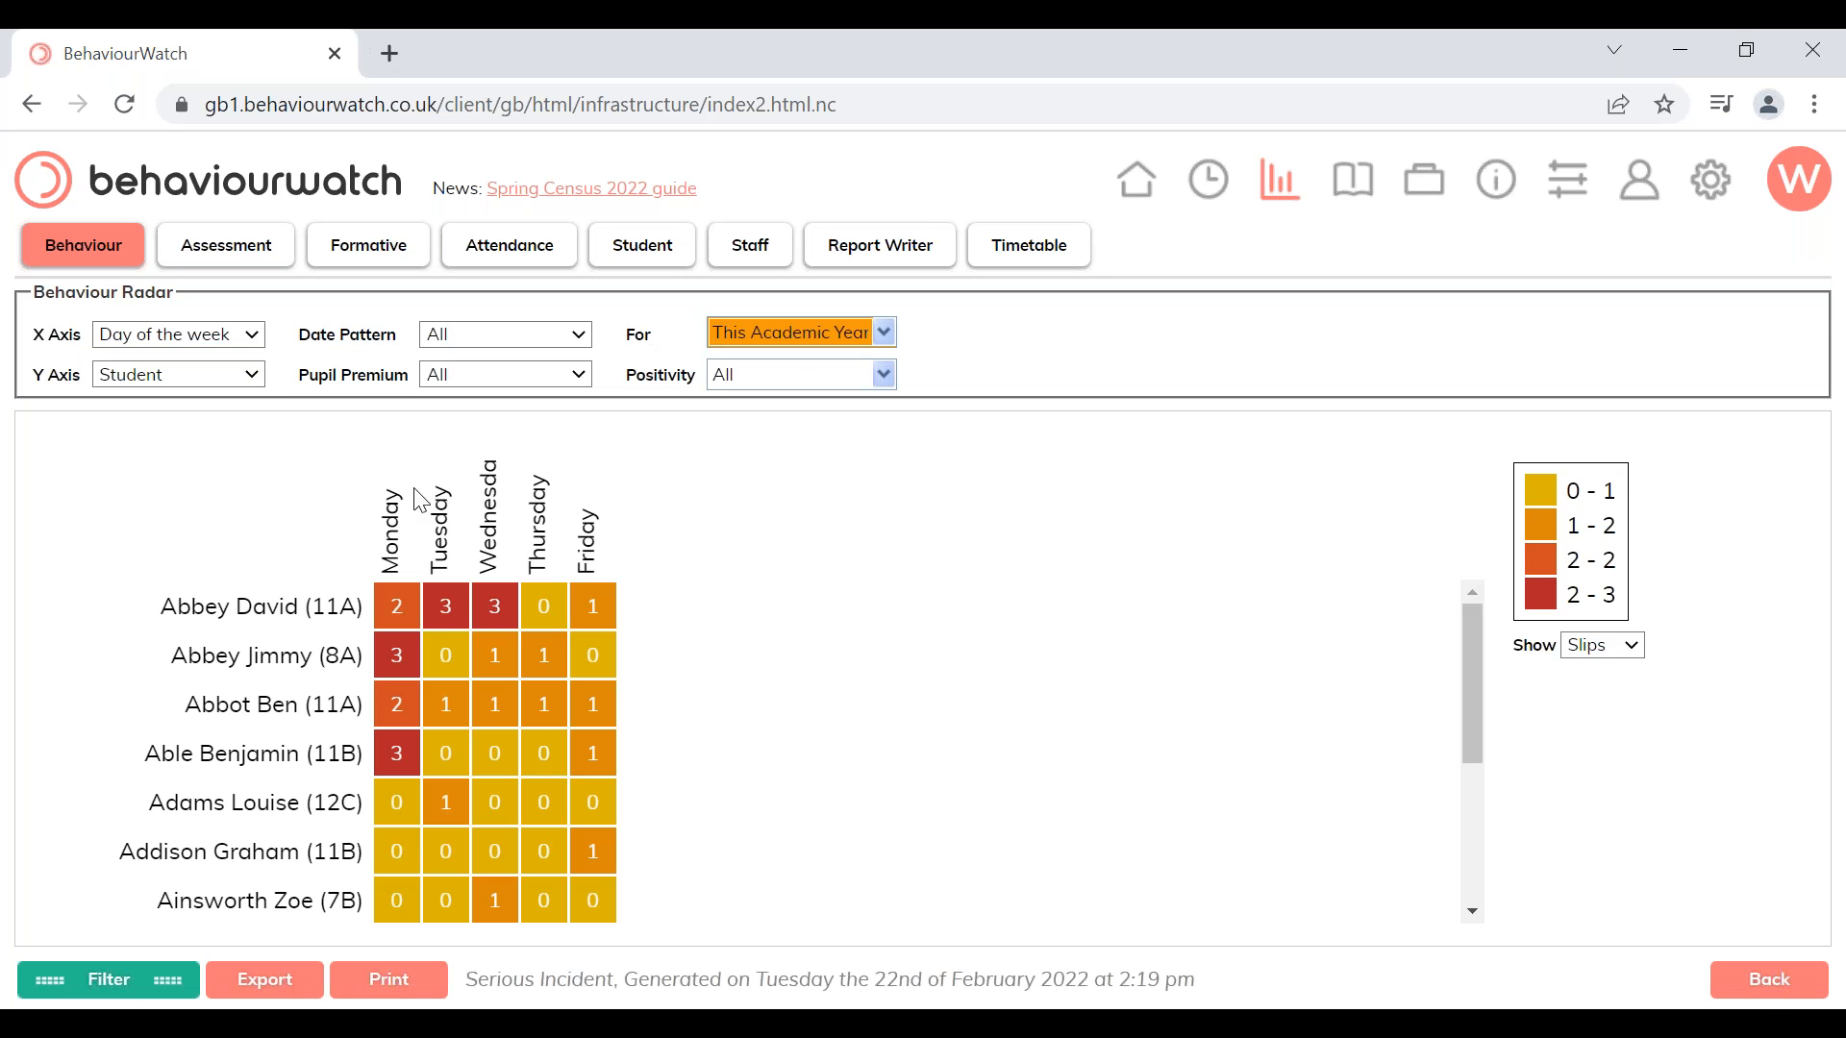
Set the radar's X axis to Incident, and return to the behaviour reports overview
{"action": "left_click", "coordinate": [187, 339]}
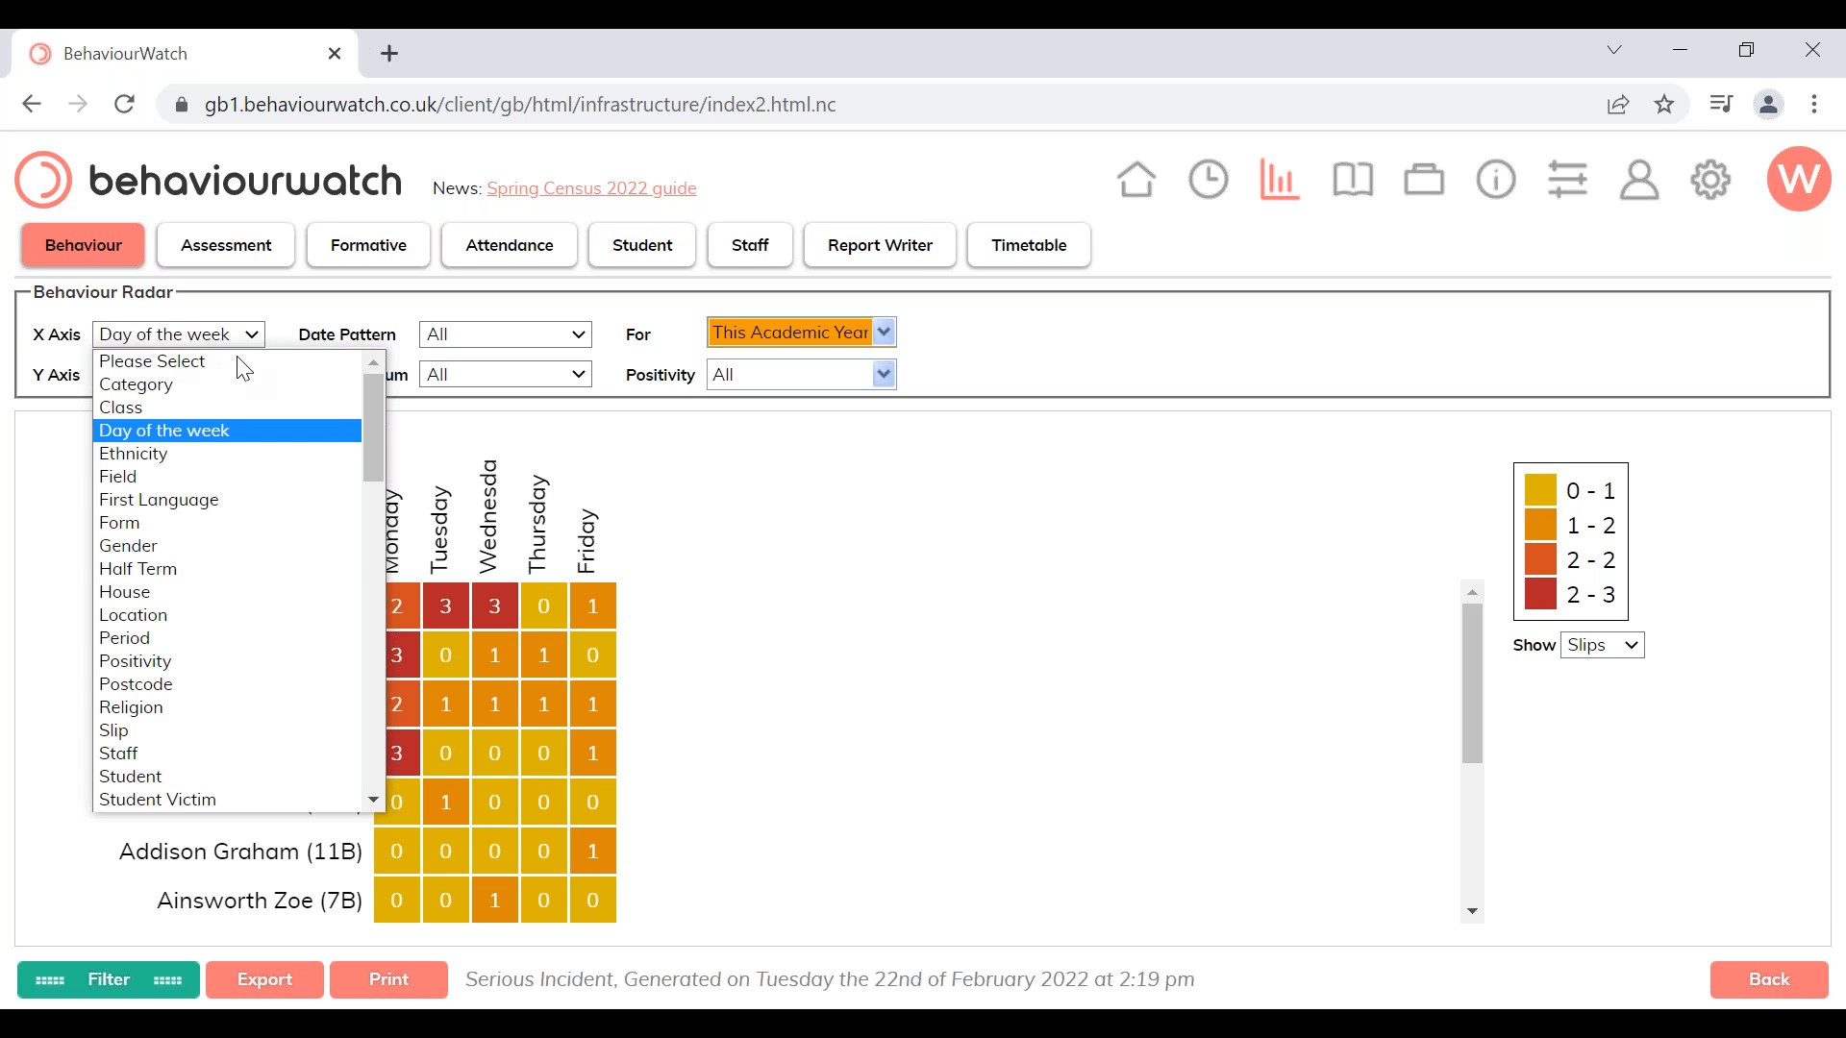
{"action": "left_click_drag", "start_coordinate": [370, 409], "coordinate": [351, 546]}
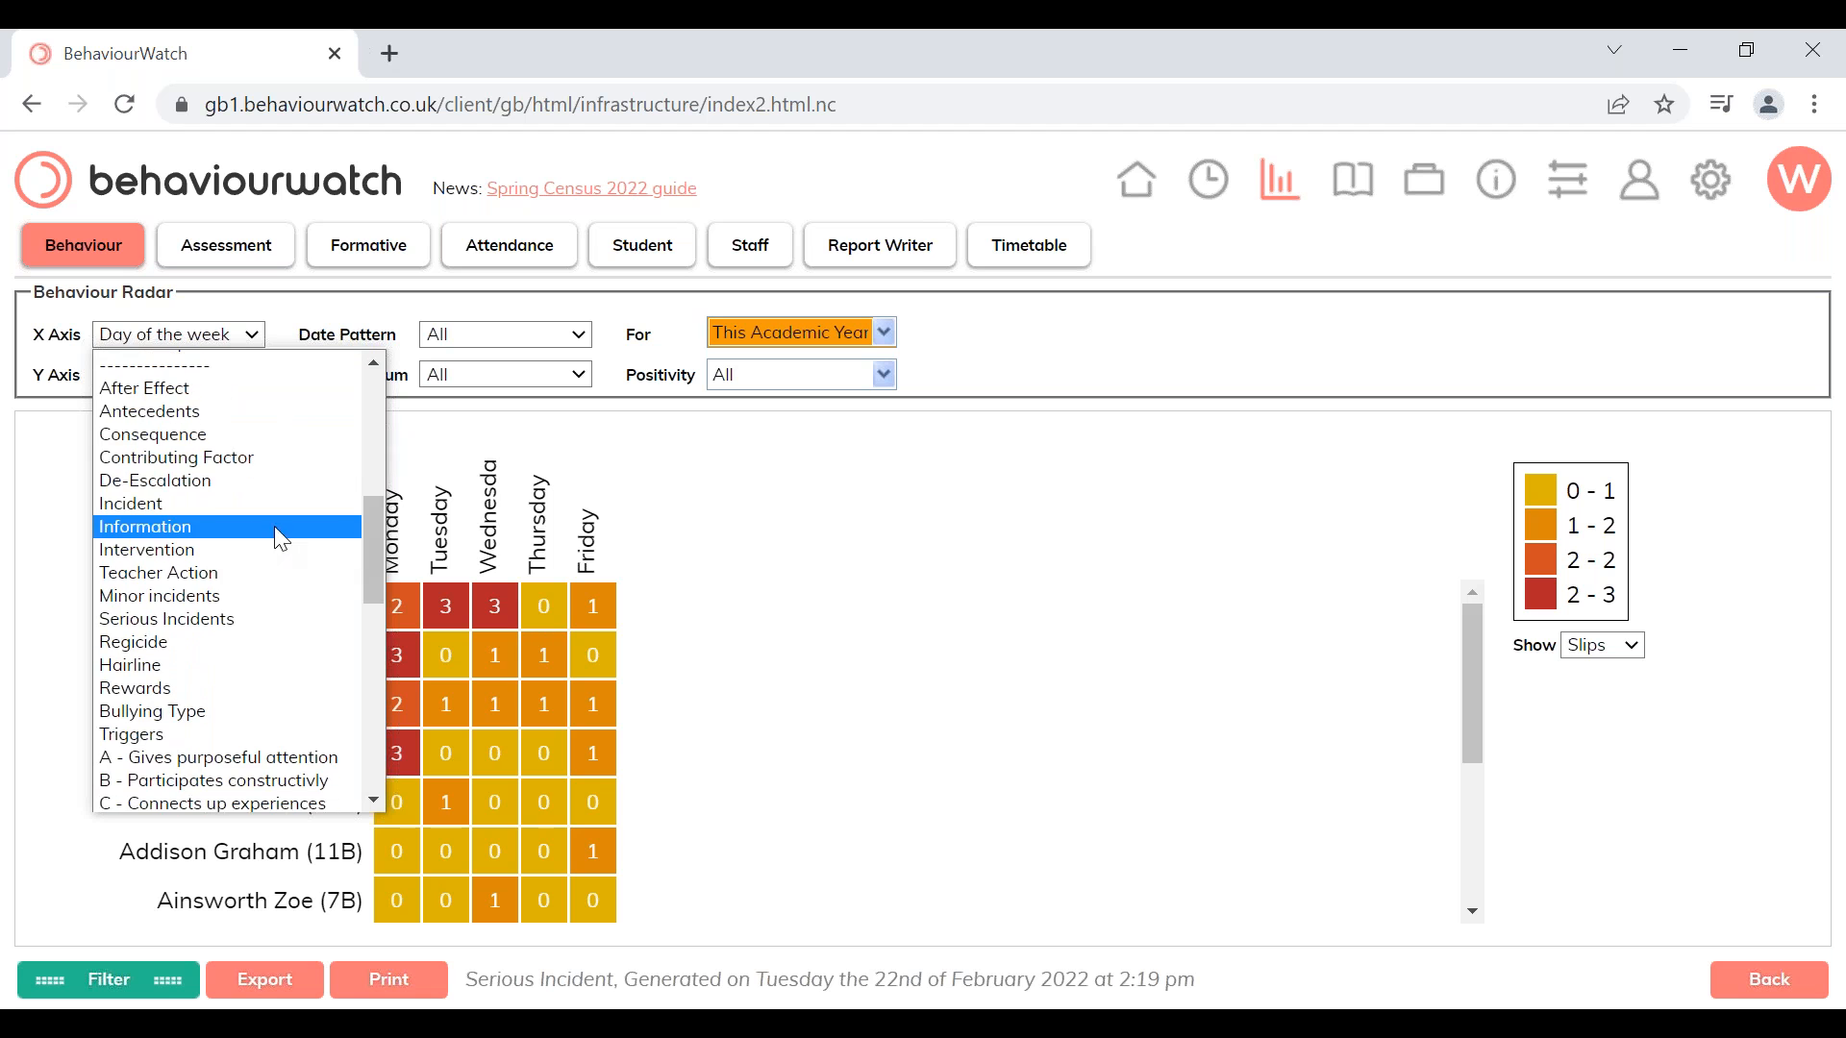
{"action": "left_click", "coordinate": [222, 504]}
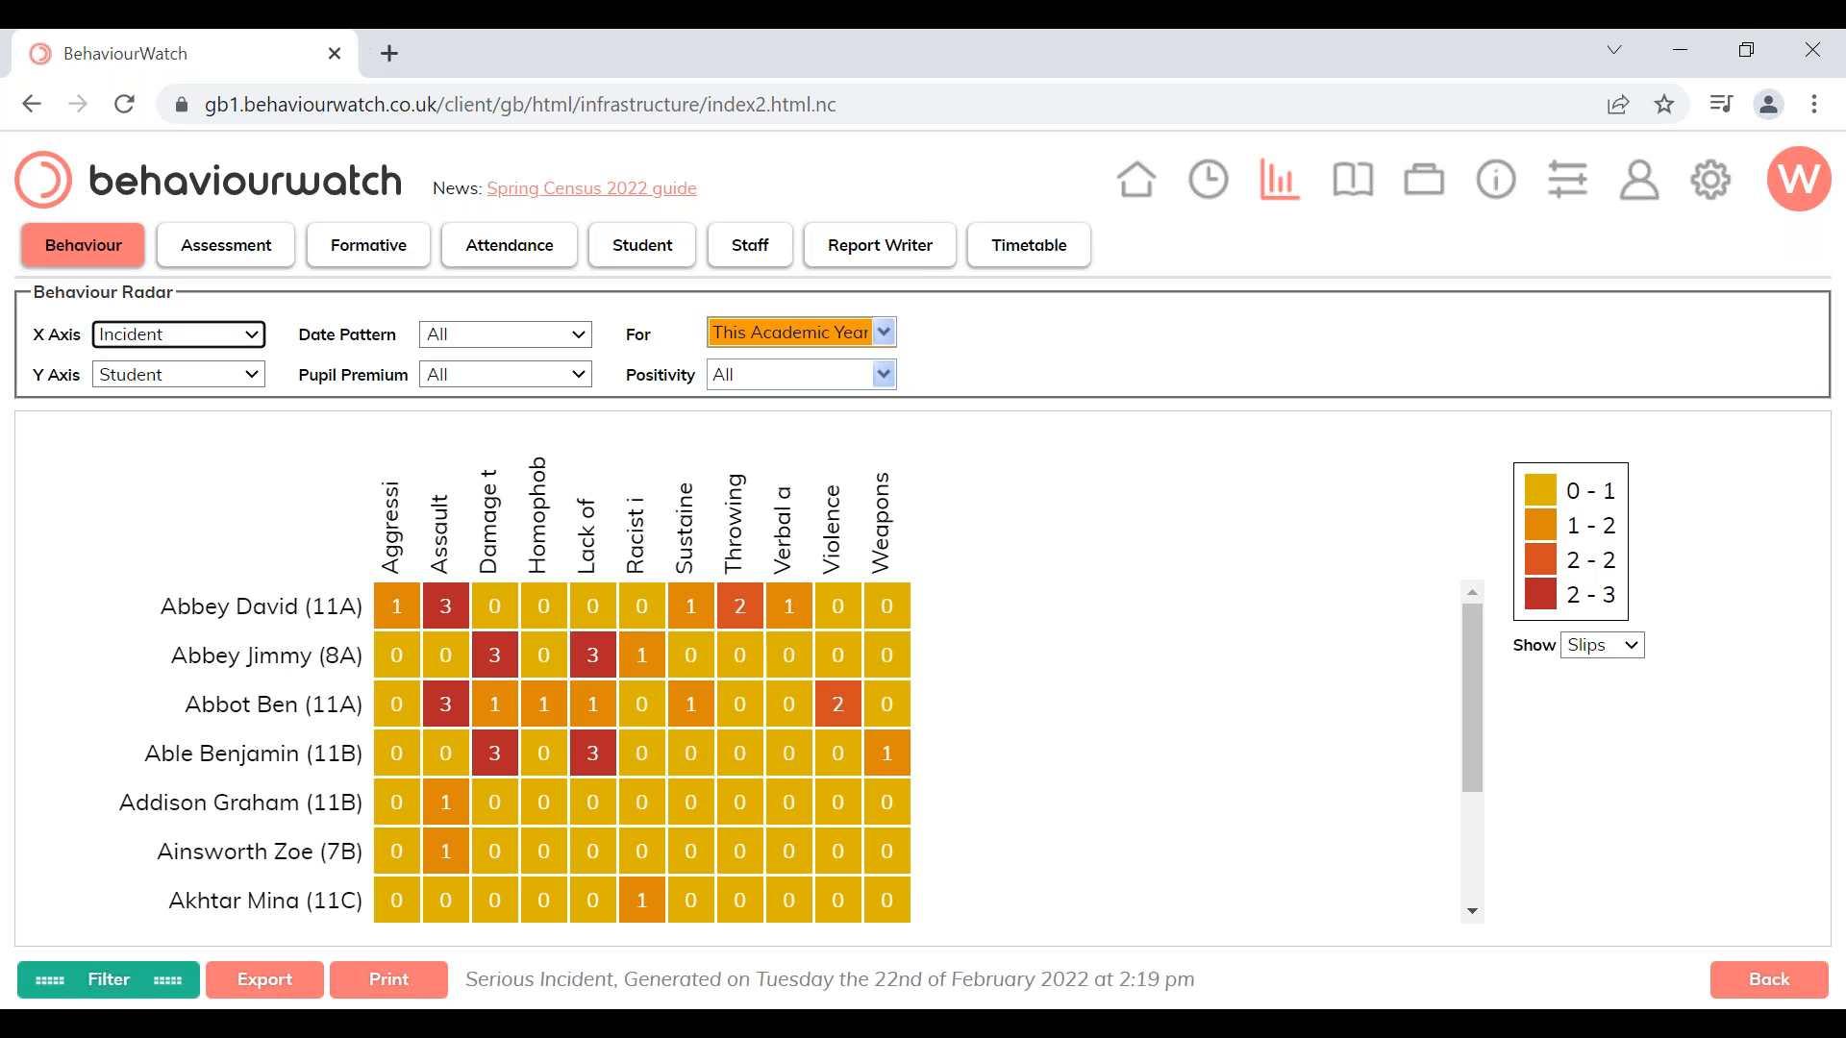
{"action": "left_click", "coordinate": [1737, 987]}
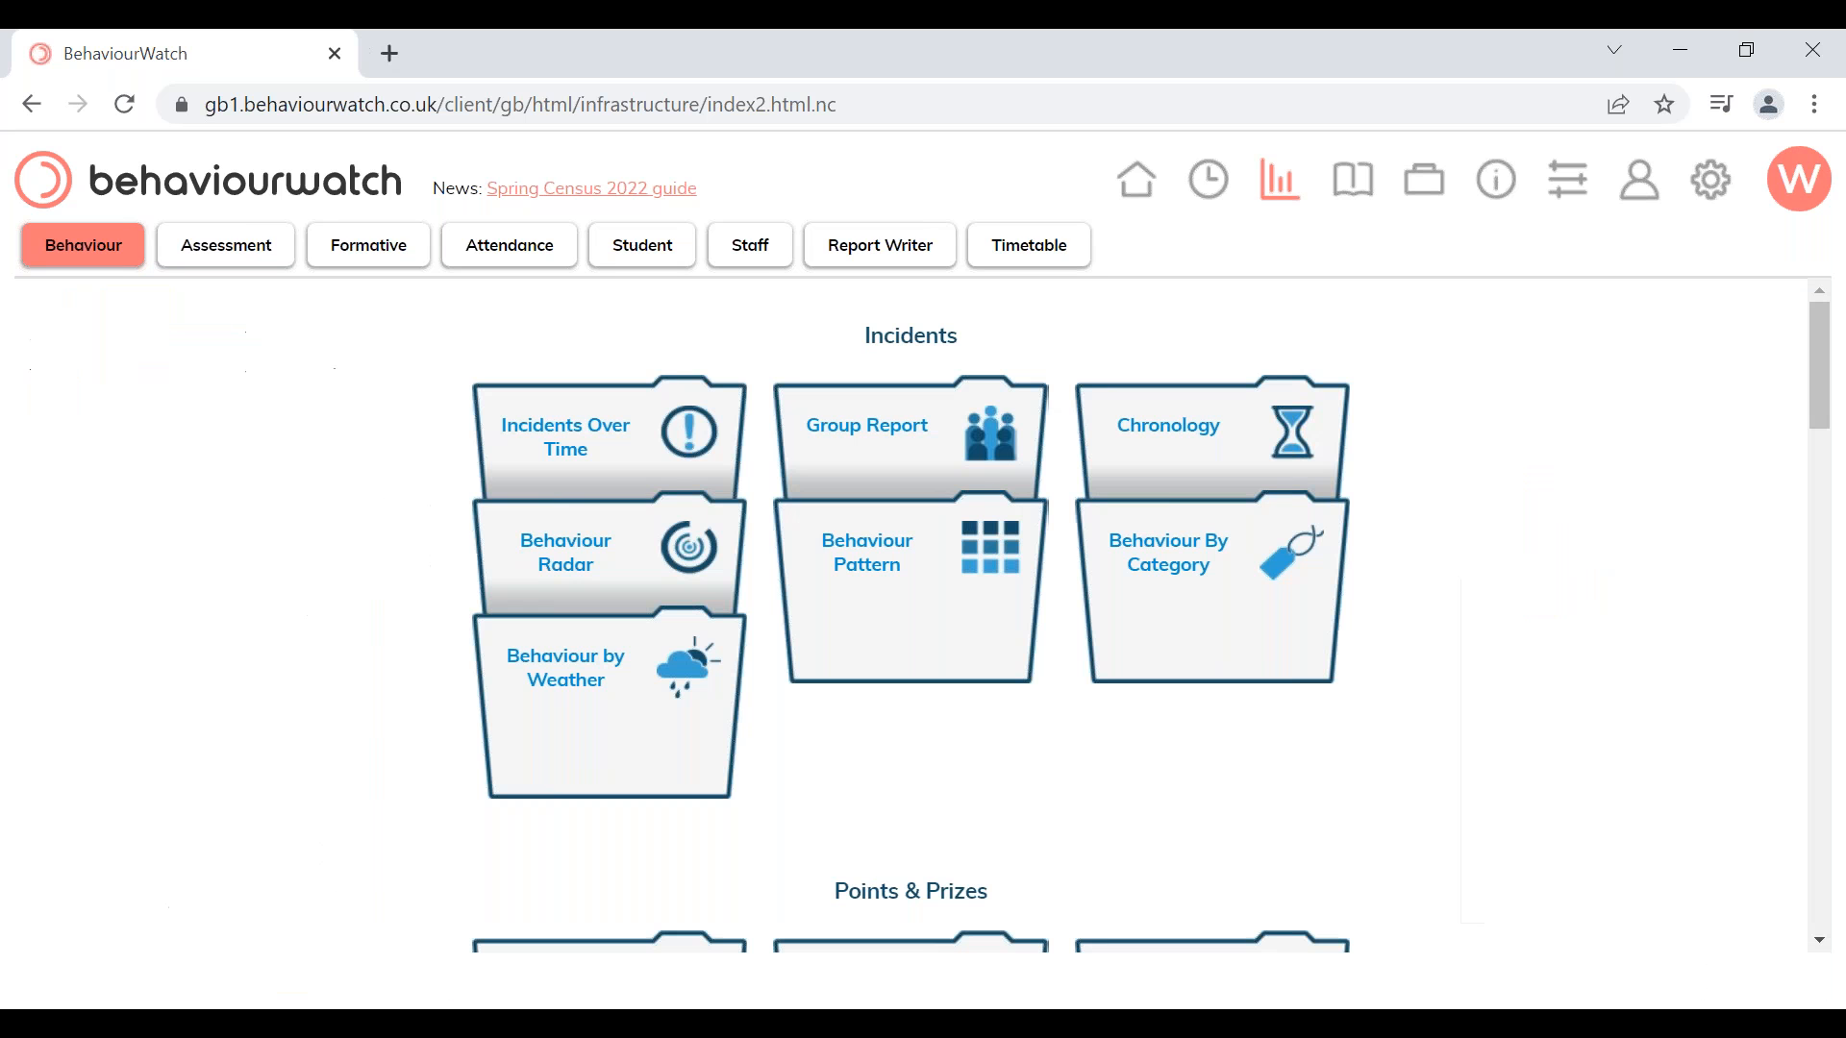
Open the Chronology report and set its Slip filter to All, showing every slip type for this academic year
{"action": "left_click", "coordinate": [1173, 471]}
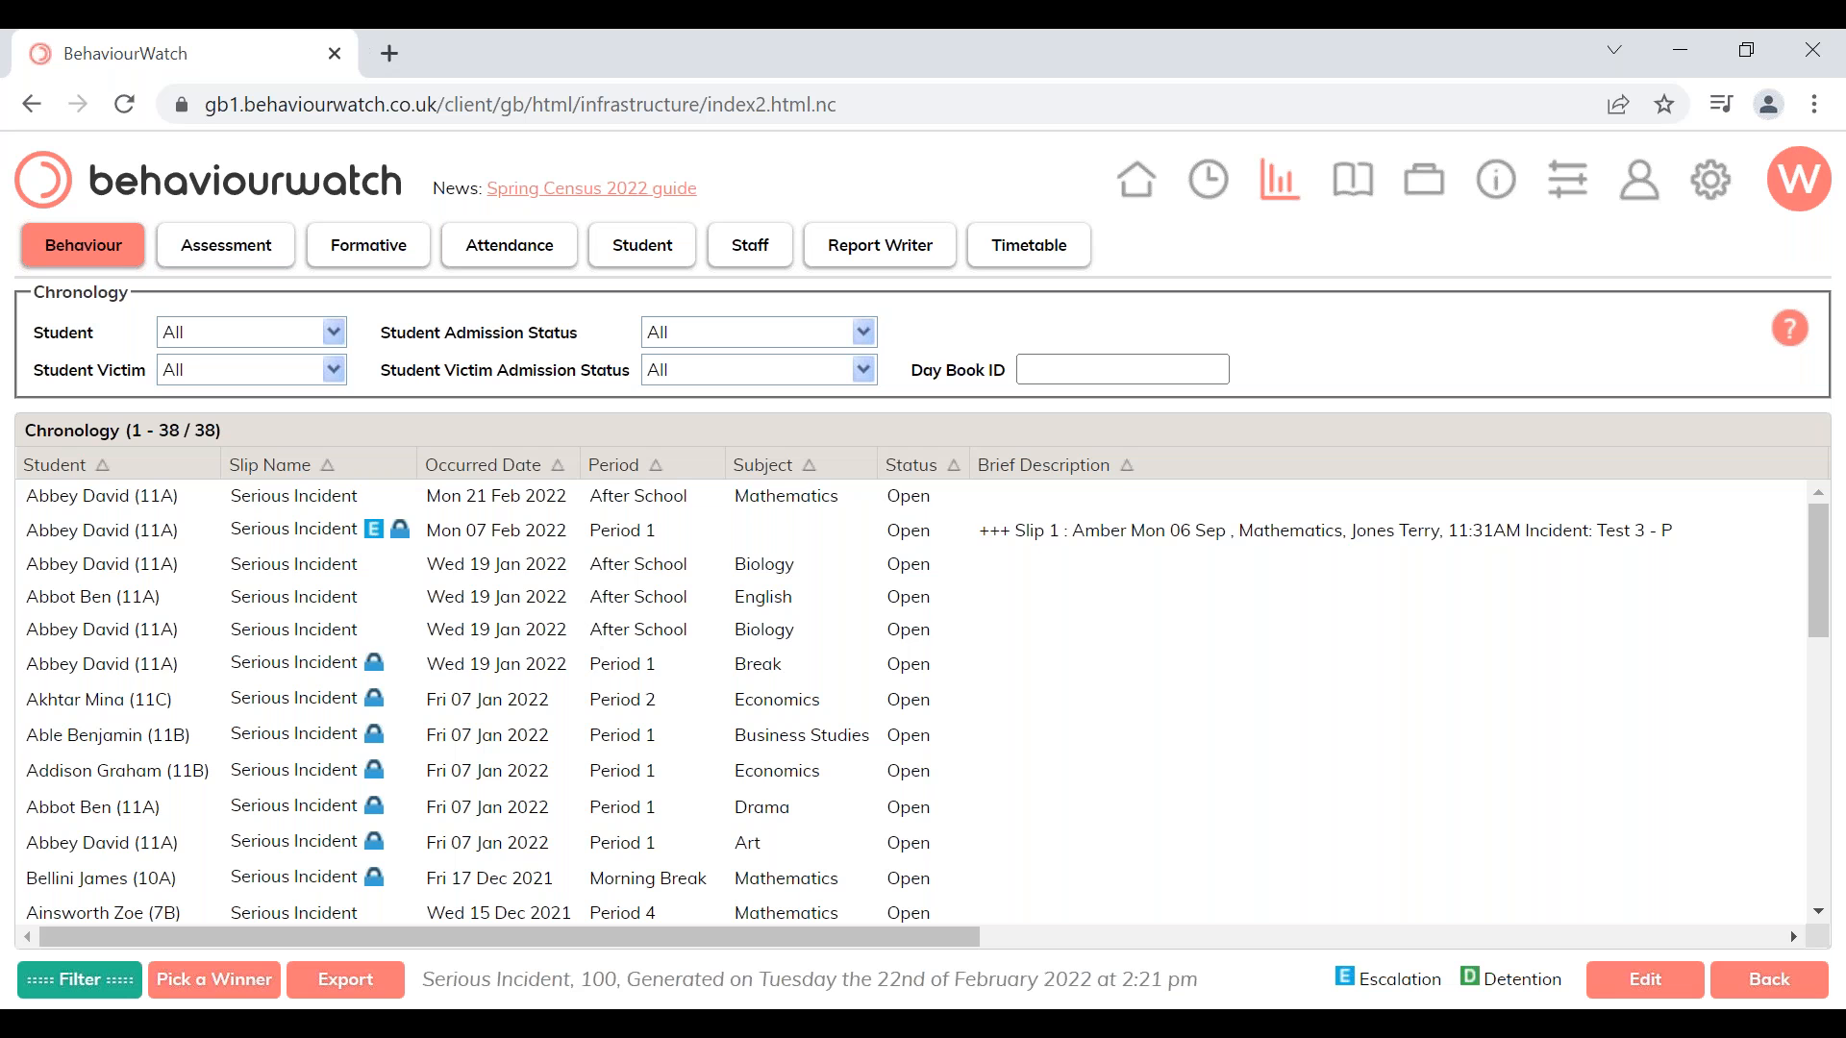
{"action": "left_click", "coordinate": [65, 982]}
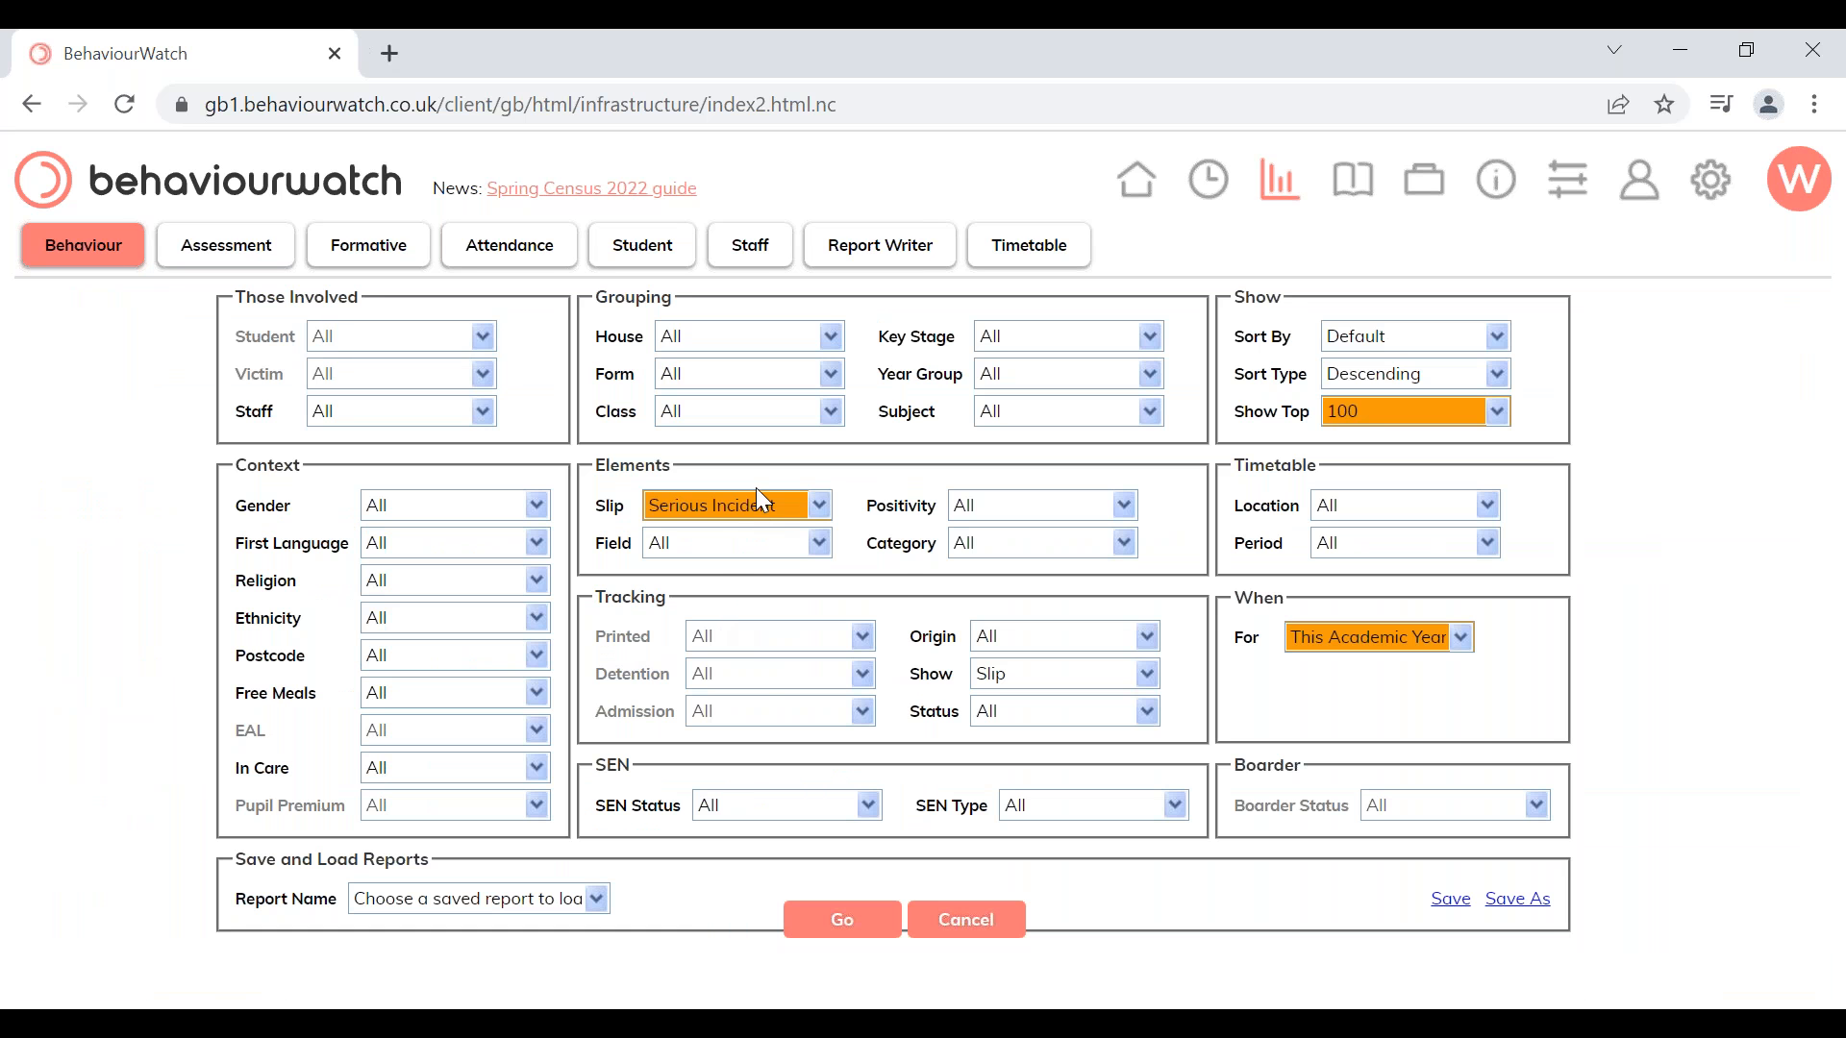
{"action": "left_click", "coordinate": [759, 502]}
{"action": "left_click_drag", "start_coordinate": [892, 763], "coordinate": [875, 539]}
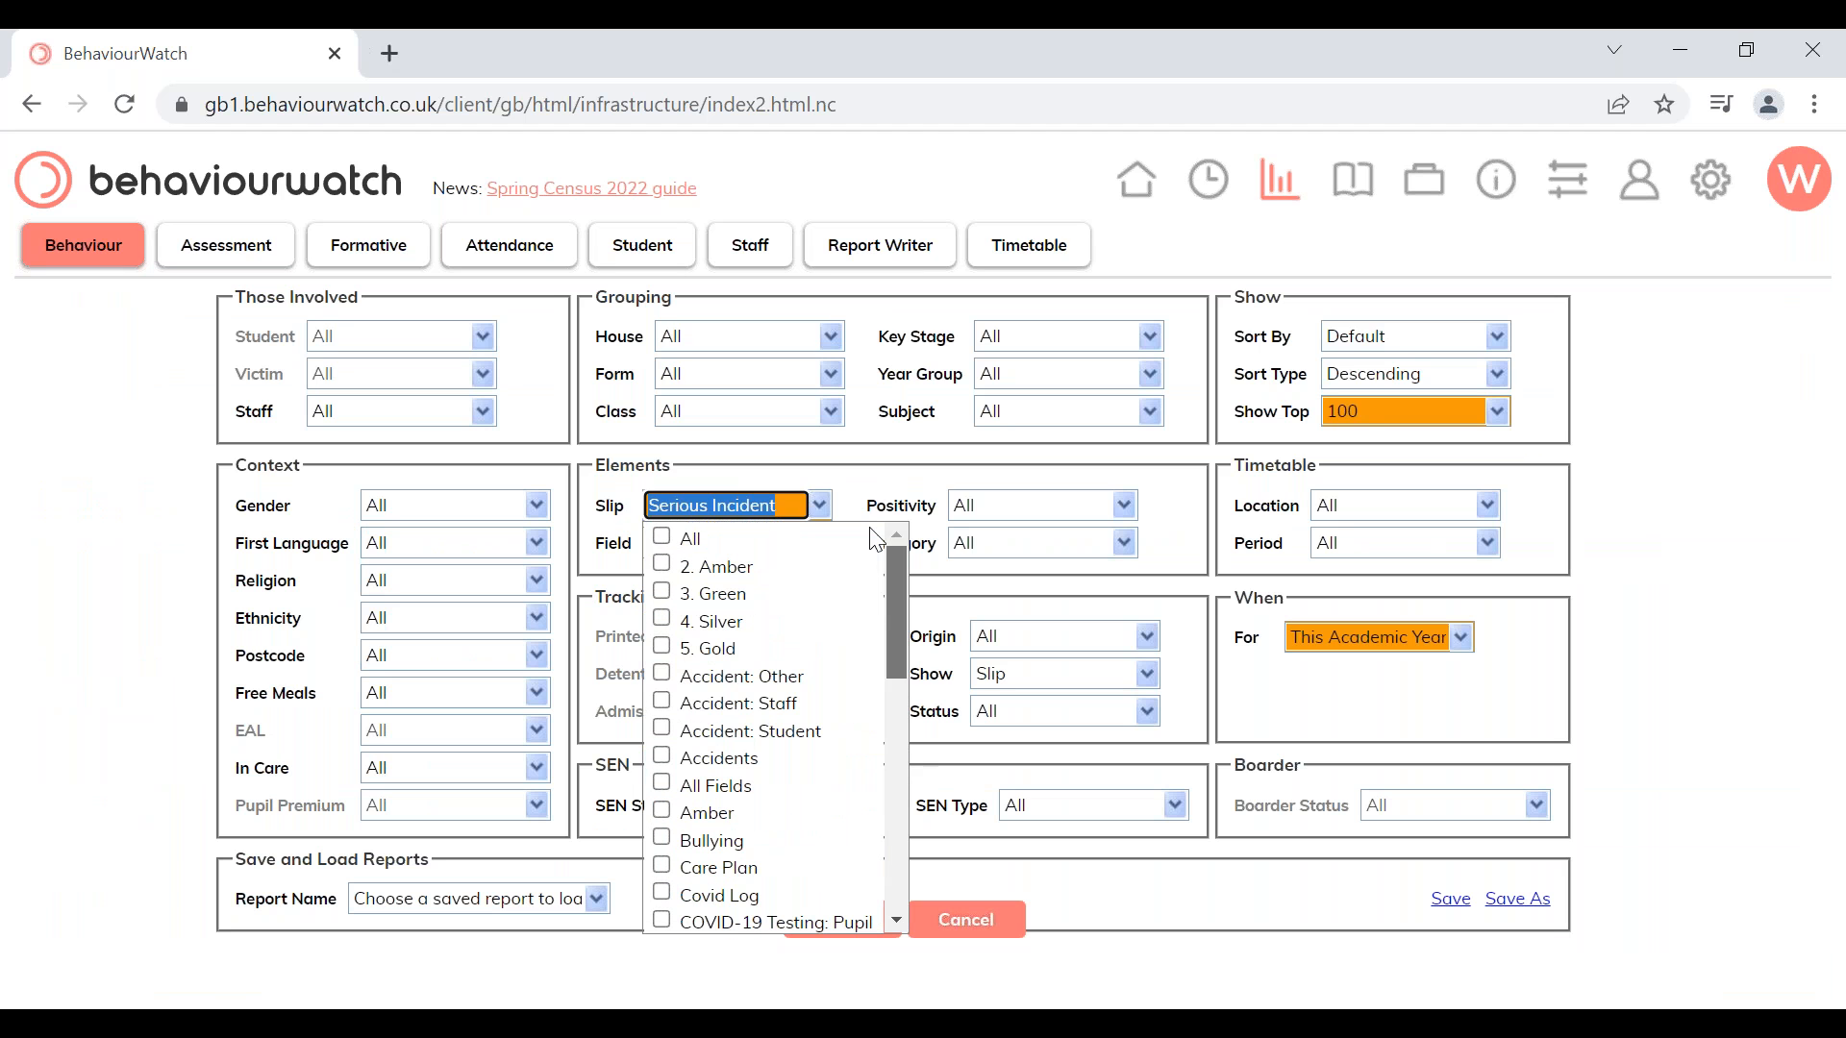
{"action": "left_click", "coordinate": [781, 538]}
{"action": "left_click", "coordinate": [1151, 936]}
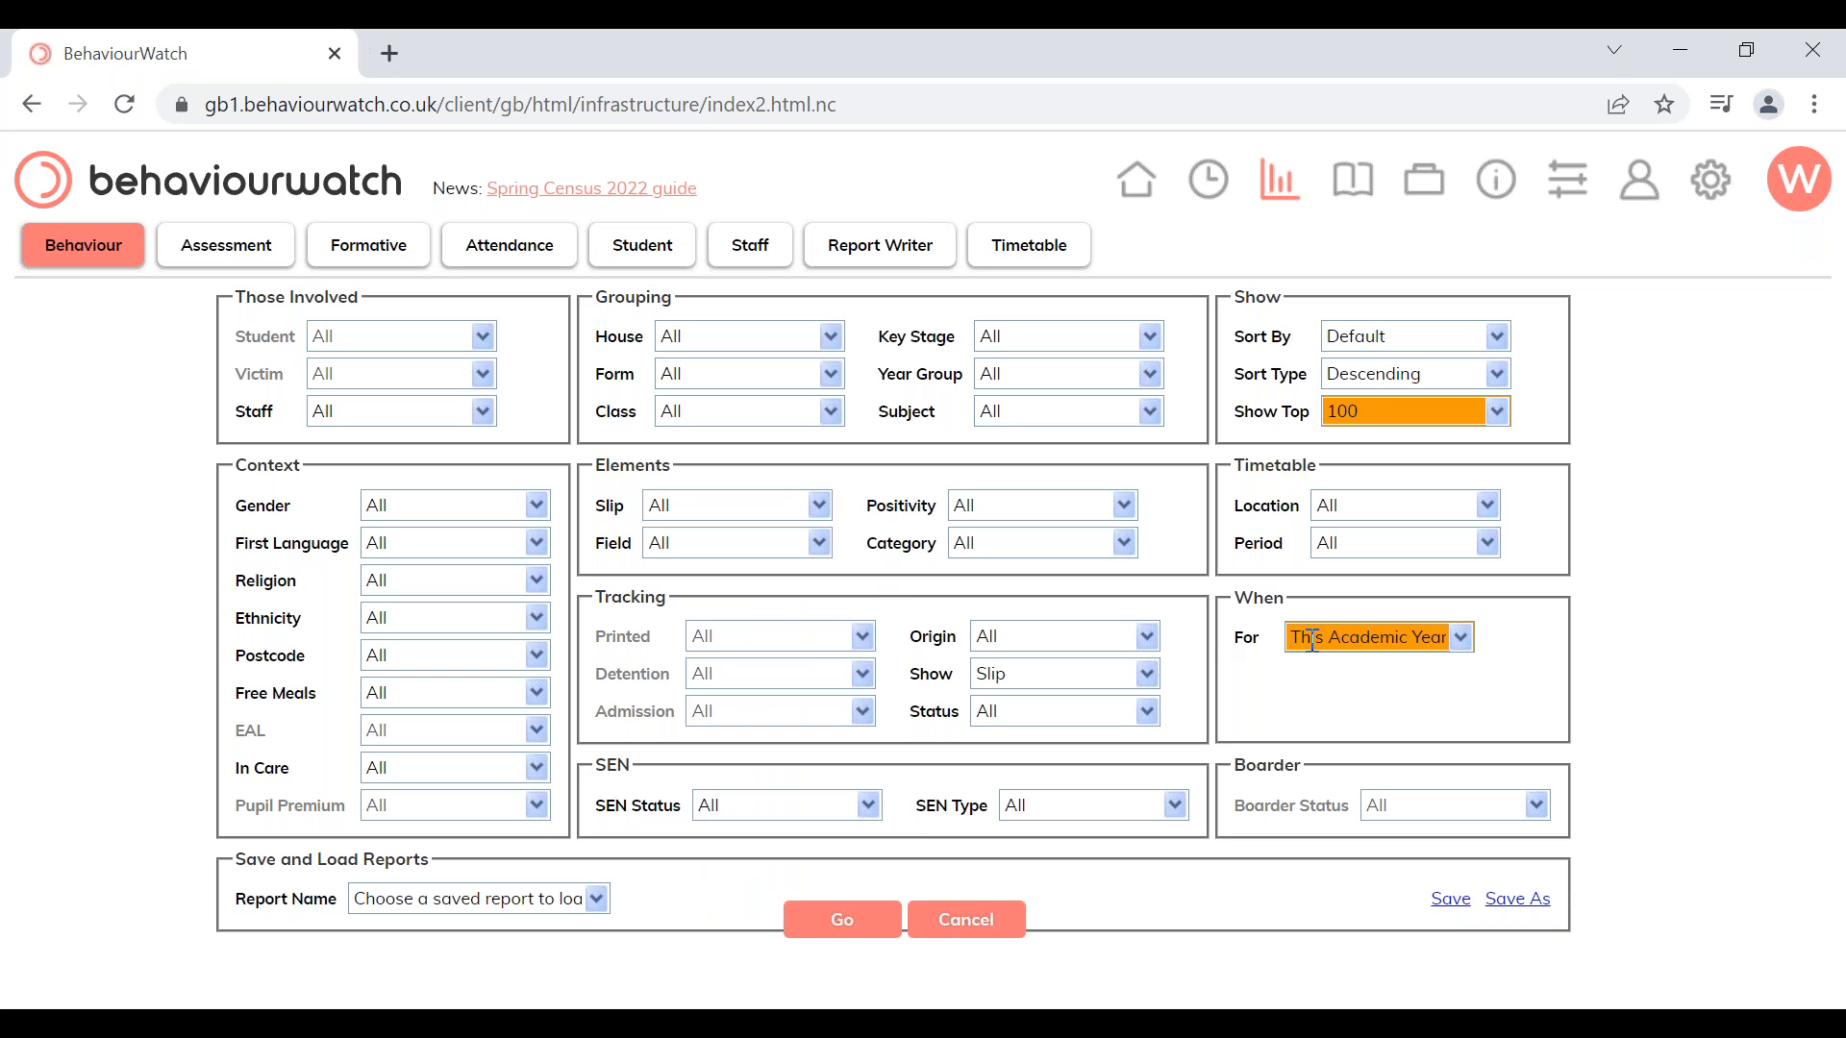
{"action": "left_click", "coordinate": [874, 926]}
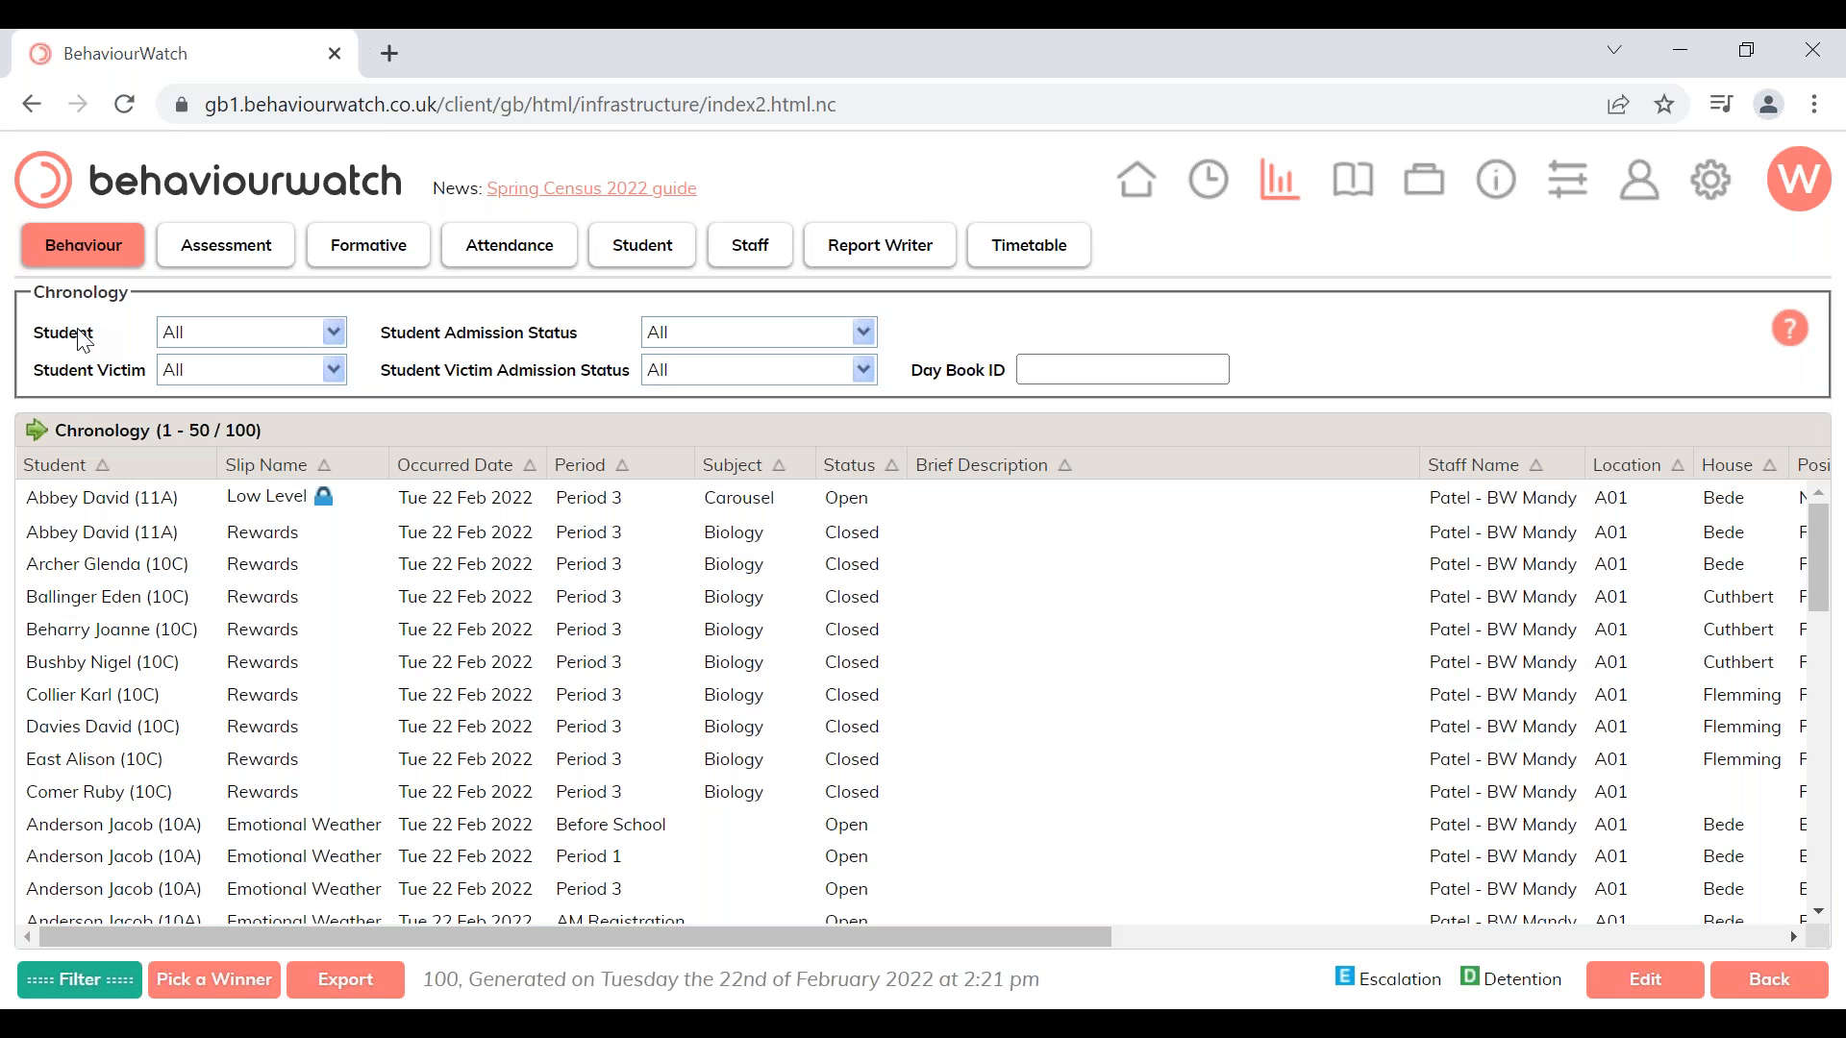
Filter the Chronology to the 11A student listed in its first row
{"action": "left_click", "coordinate": [279, 329]}
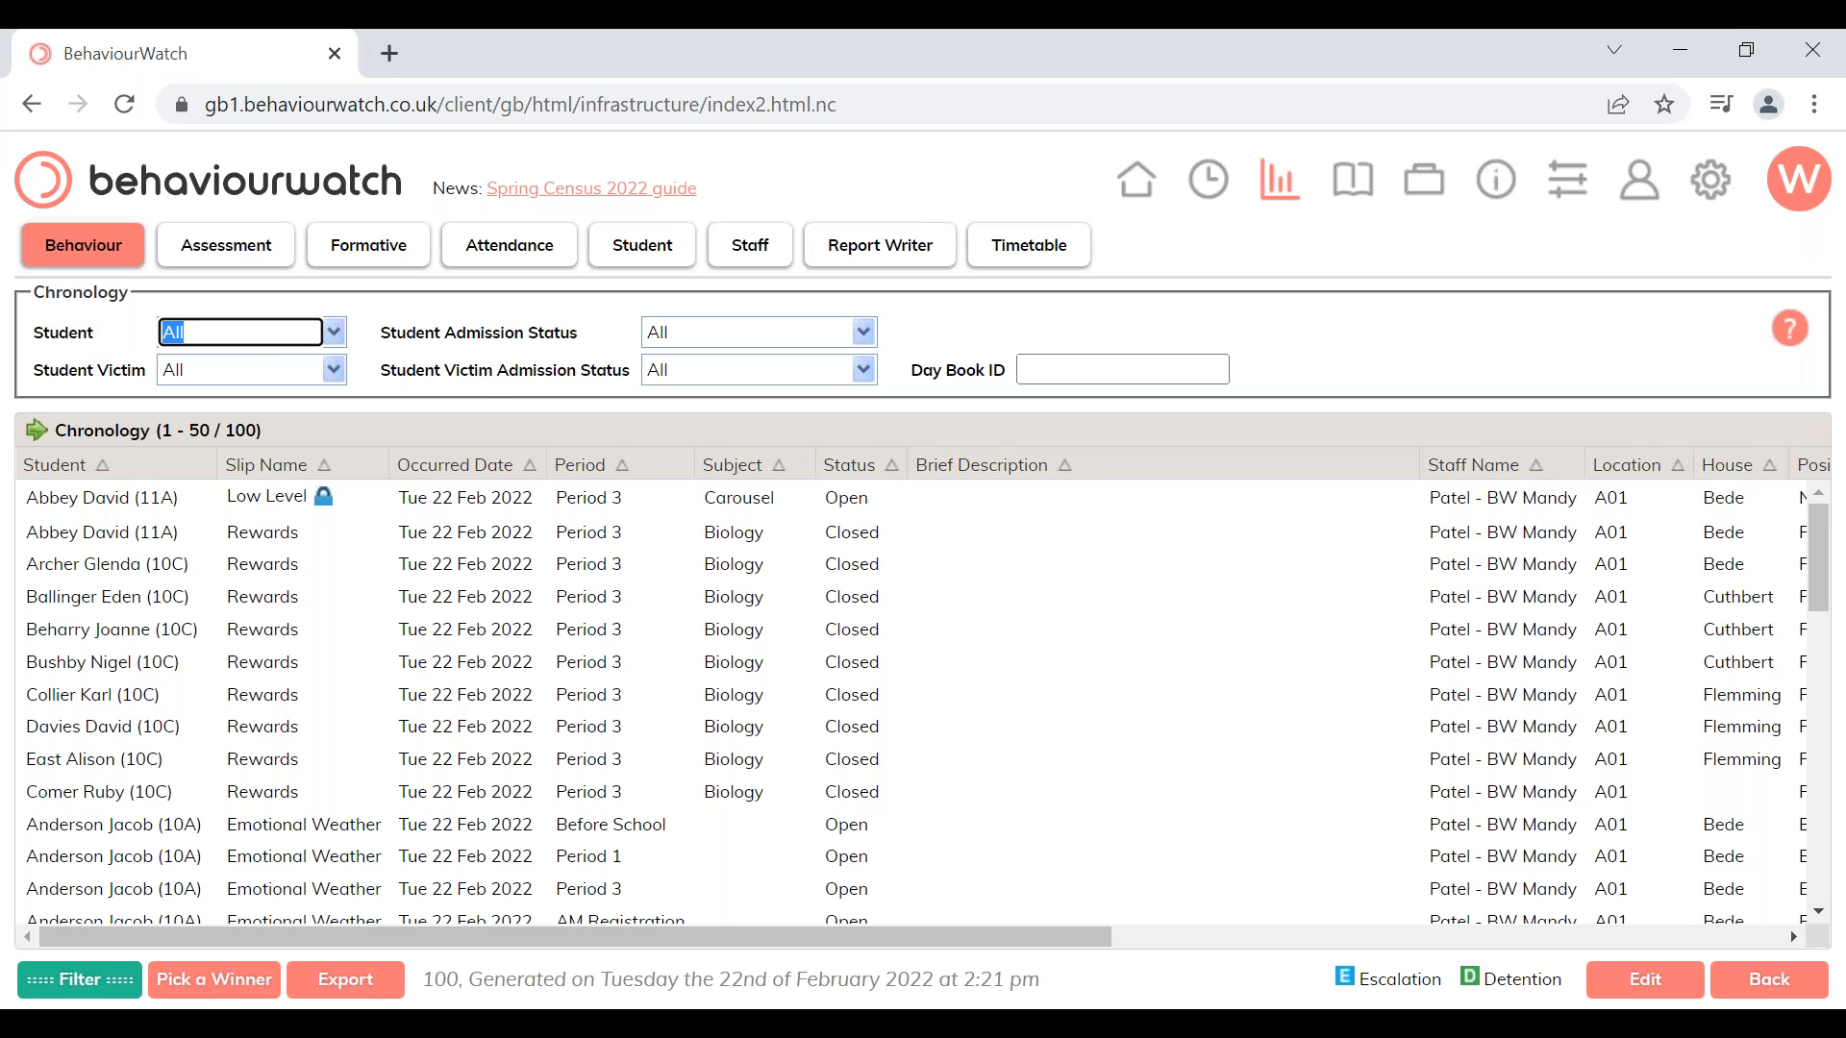
{"action": "left_click", "coordinate": [264, 327]}
{"action": "left_click", "coordinate": [282, 423]}
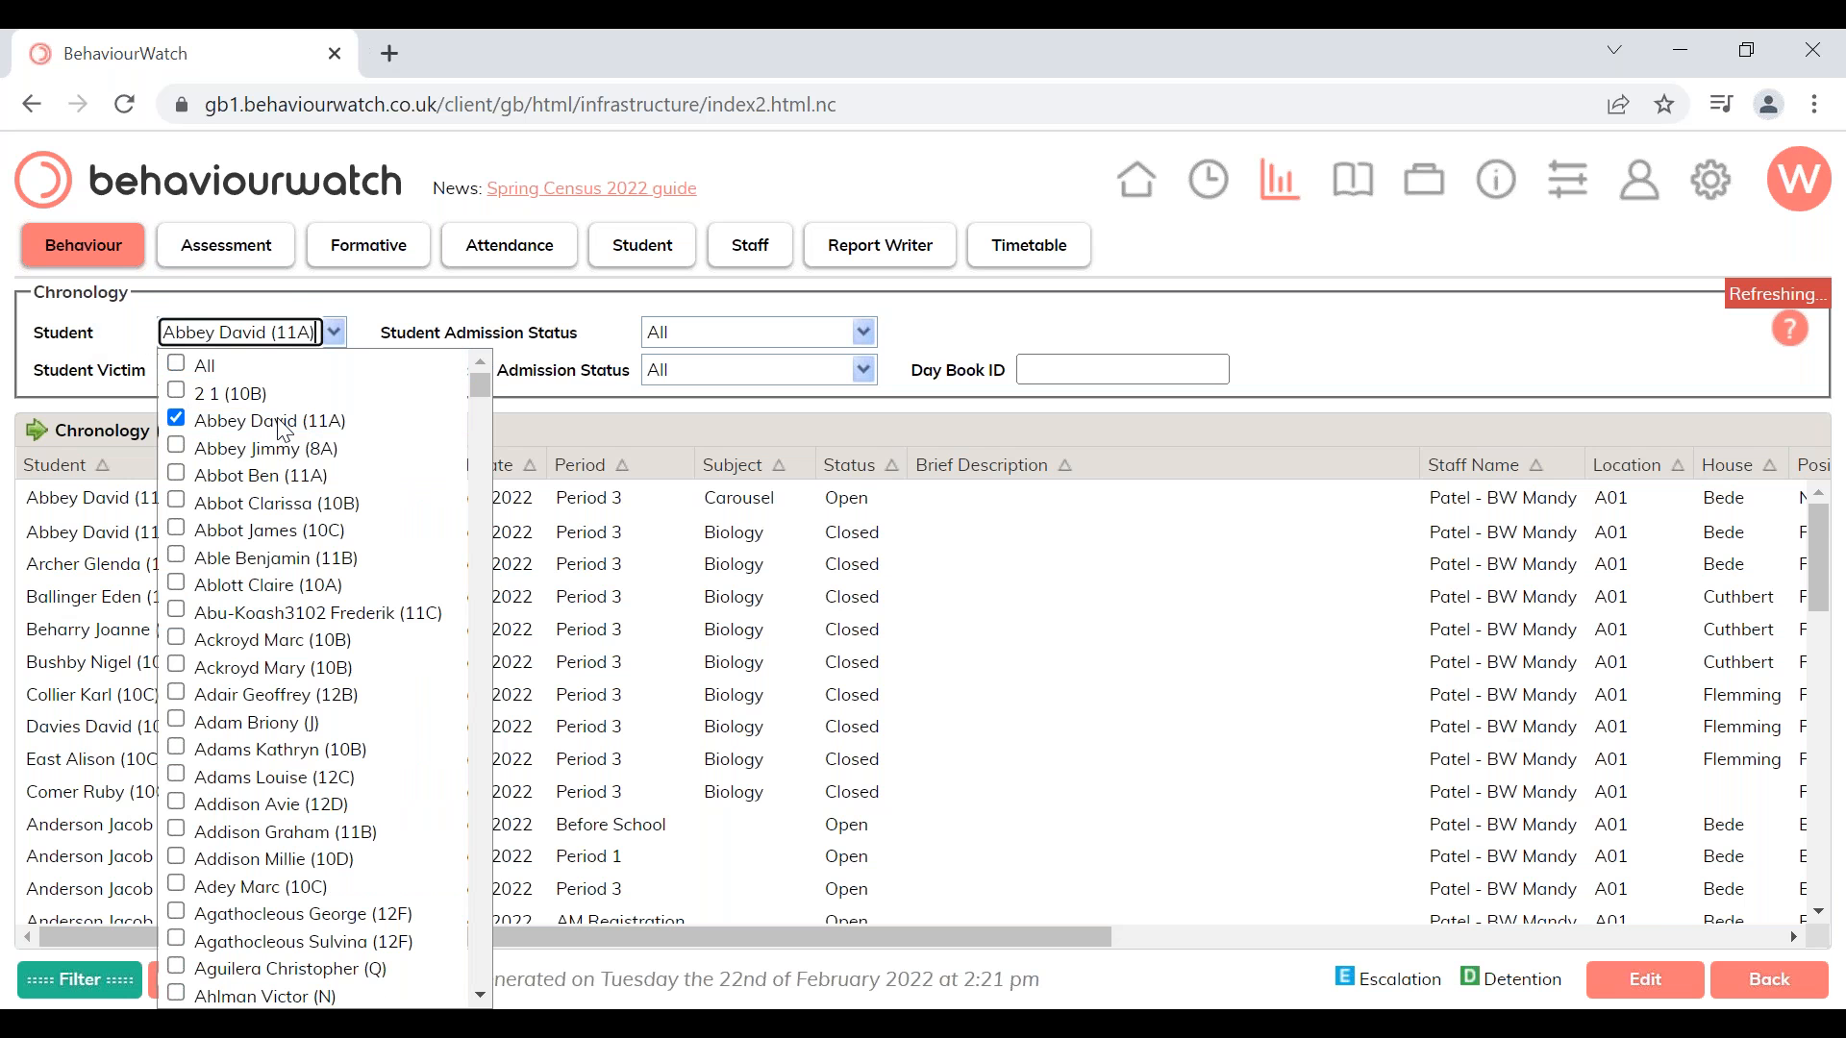
{"action": "left_click", "coordinate": [608, 338]}
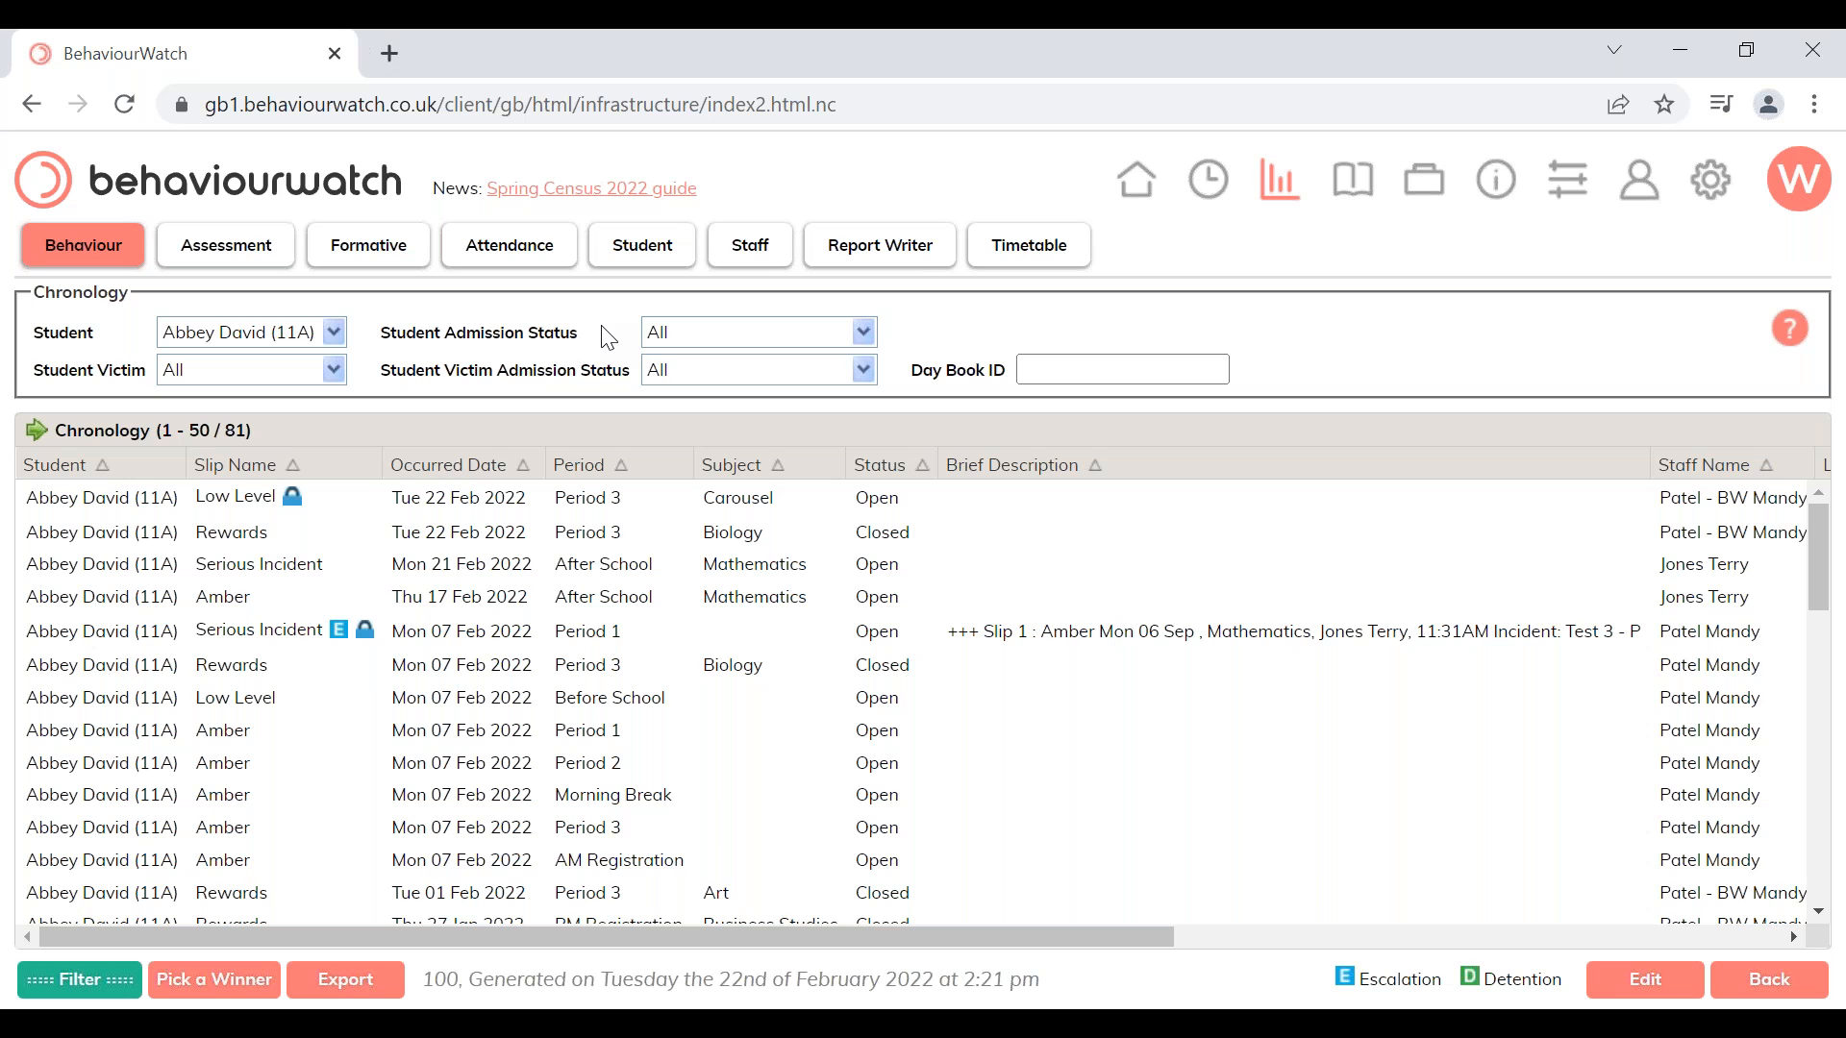
Look through the Student Admission Status options and the Chronology's remaining columns up to Day Book ID
{"action": "left_click", "coordinate": [695, 332]}
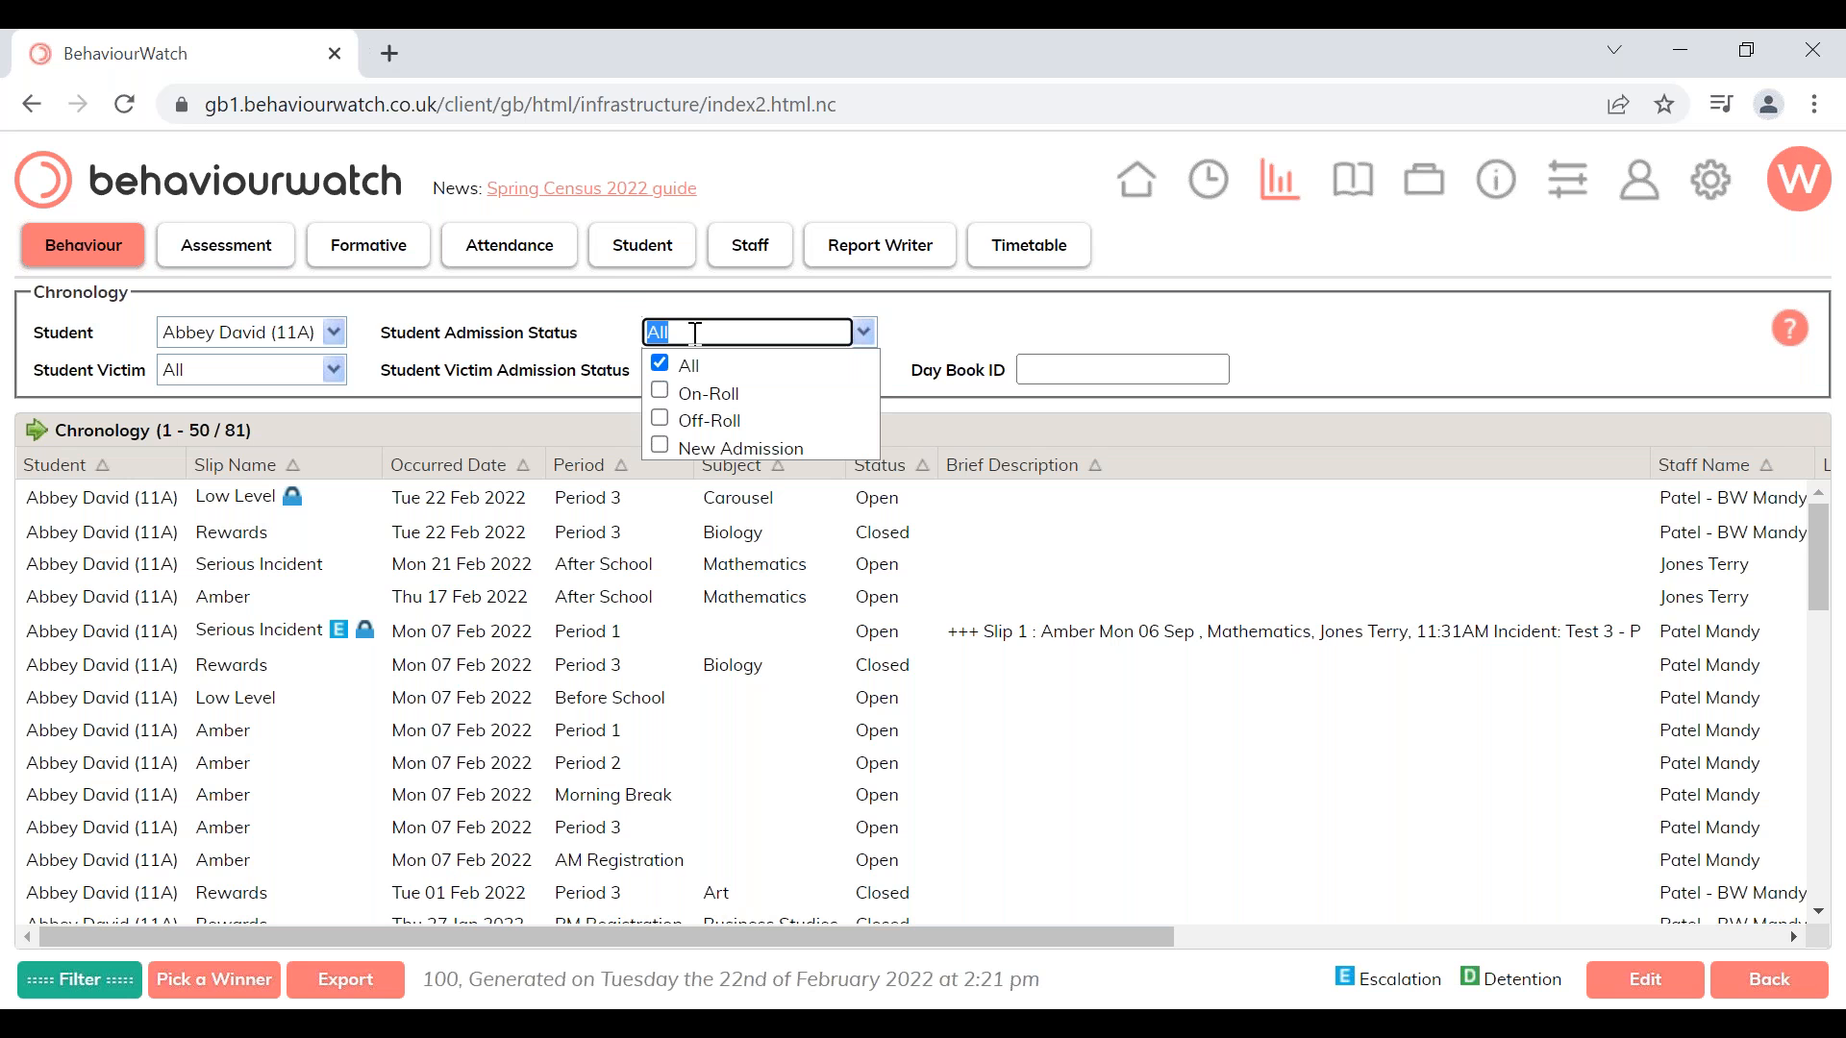
{"action": "left_click", "coordinate": [442, 339]}
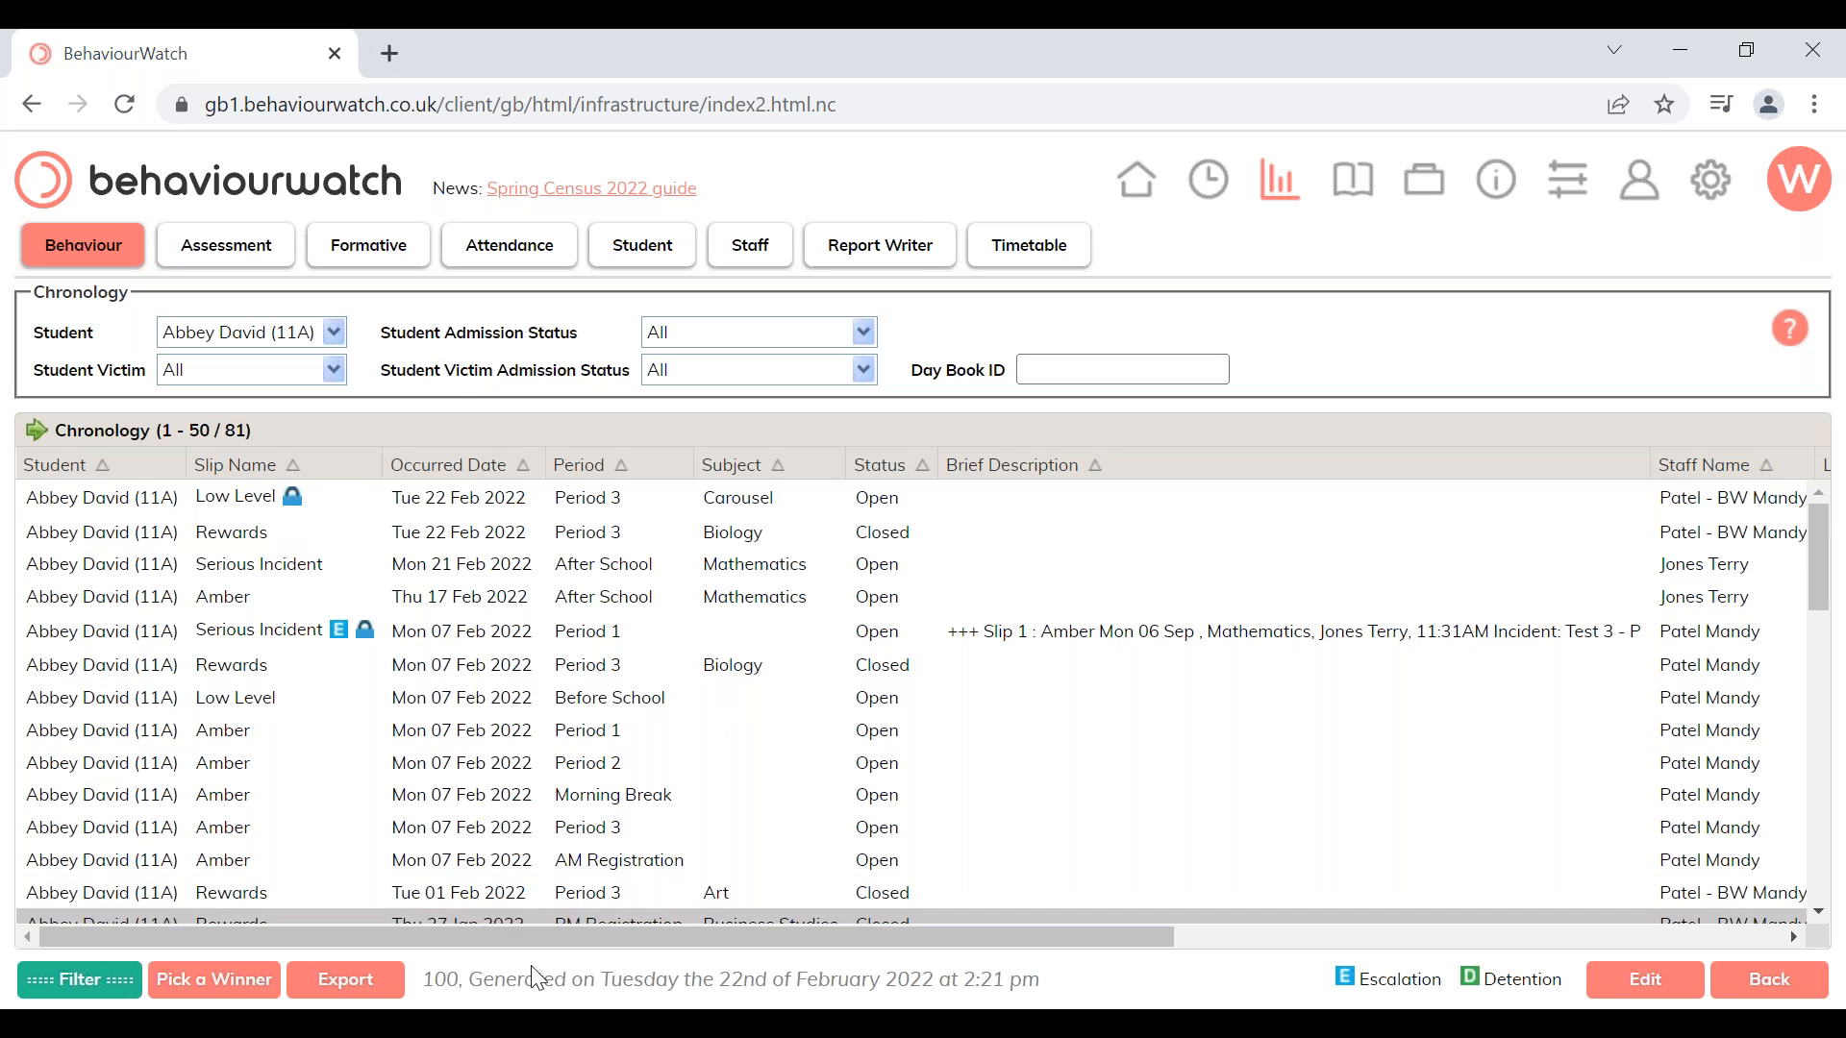
{"action": "left_click_drag", "start_coordinate": [539, 942], "coordinate": [1703, 872]}
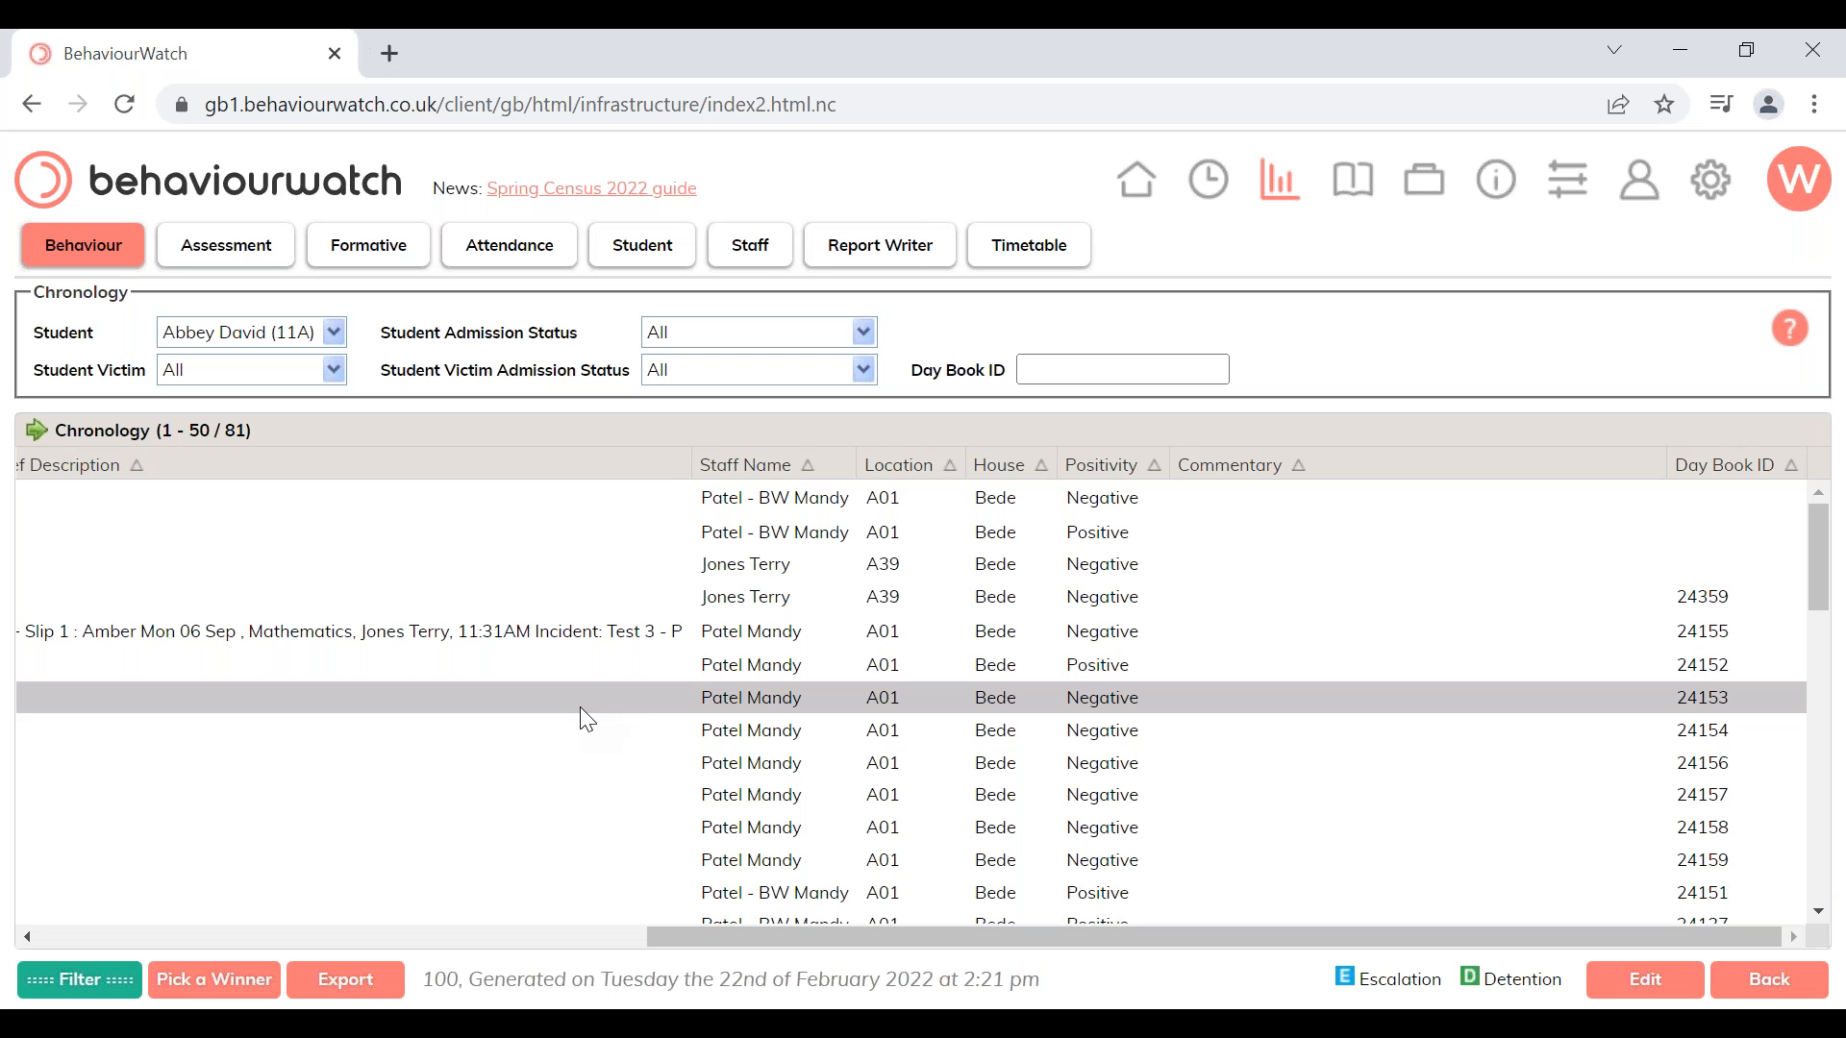
{"action": "left_click", "coordinate": [1117, 367]}
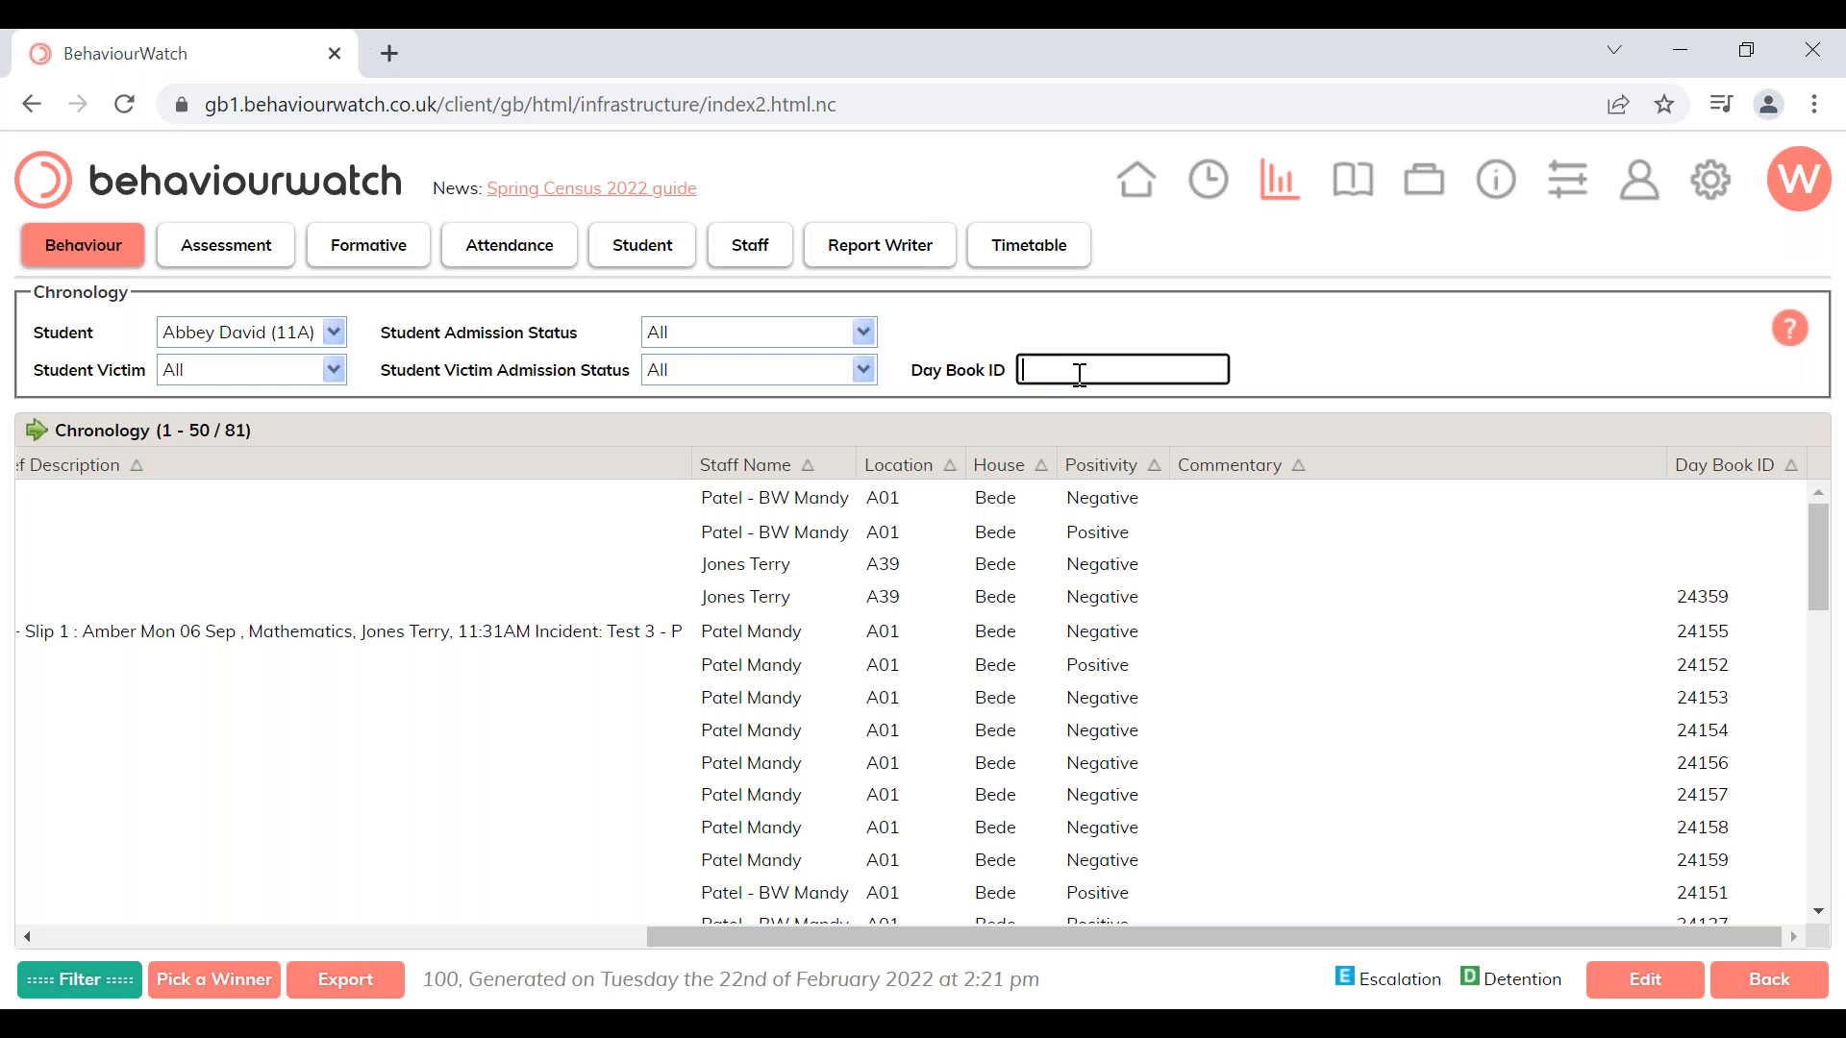
{"action": "left_click_drag", "start_coordinate": [1046, 937], "coordinate": [294, 952]}
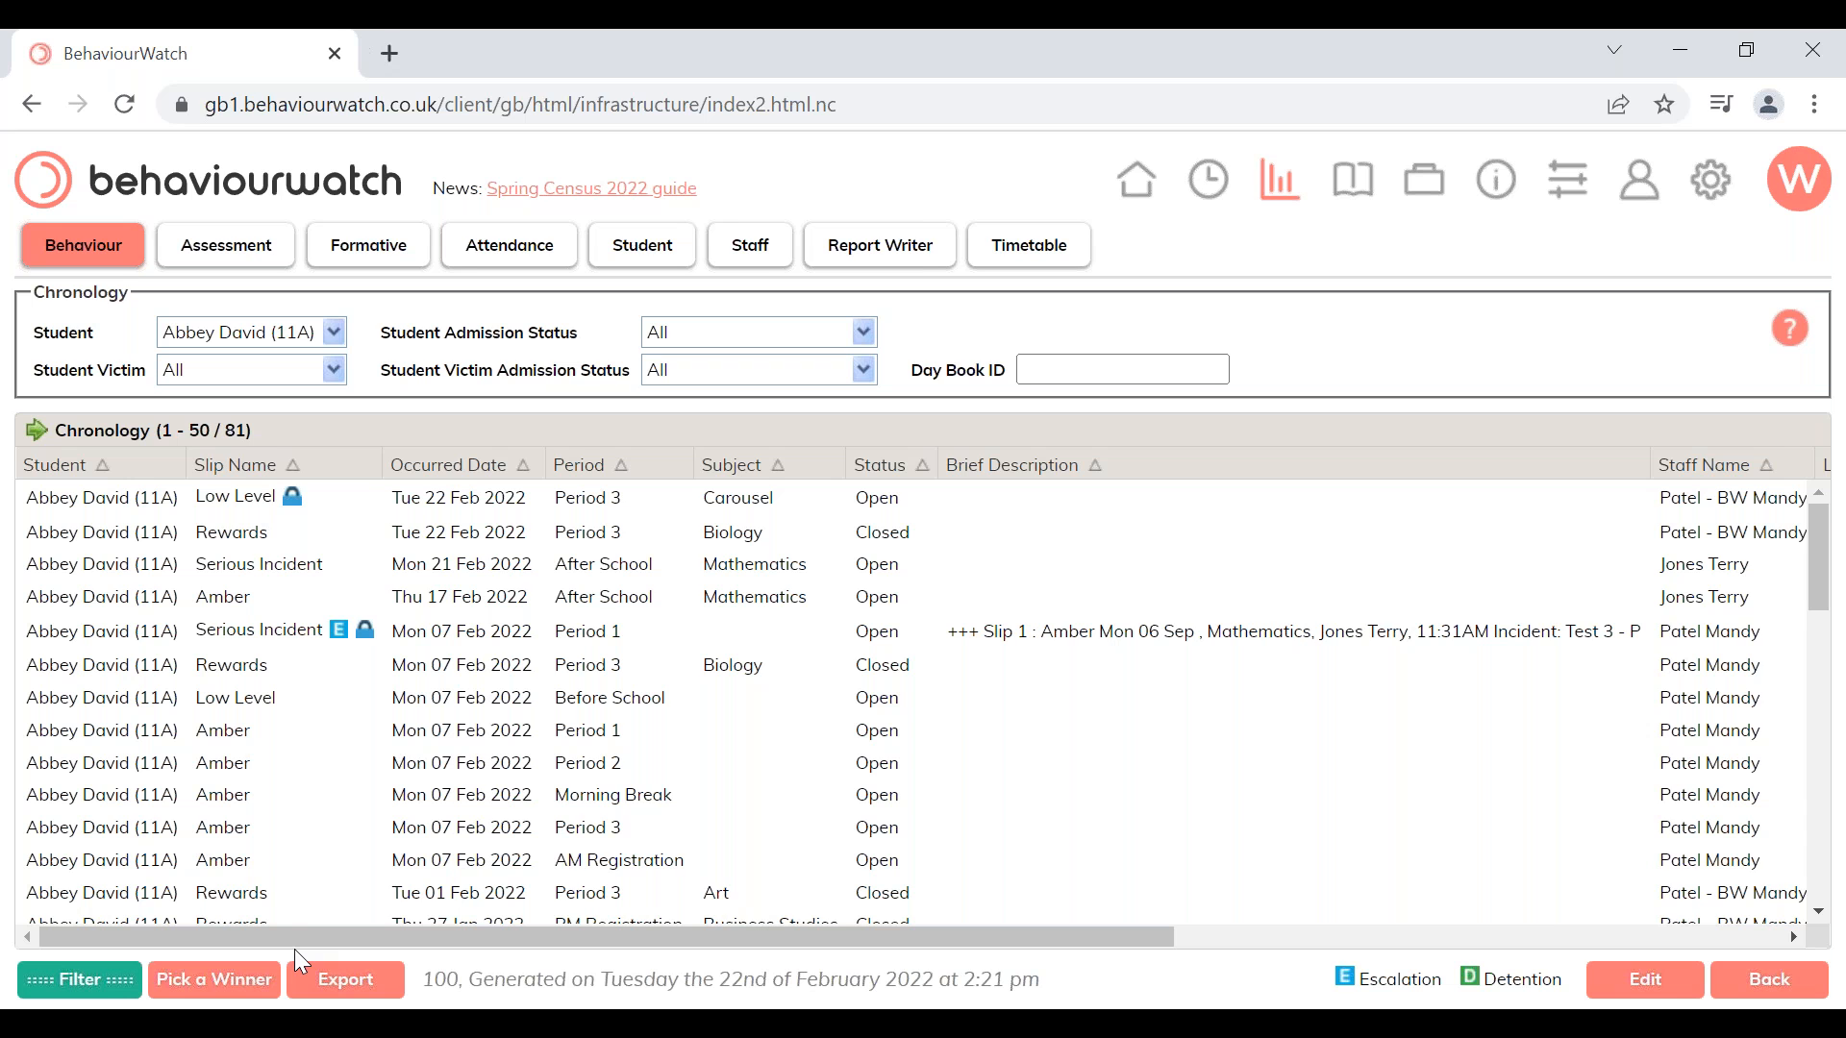
View the second page of the student's chronology, and return to the behaviour reports overview
{"action": "left_click", "coordinate": [36, 433]}
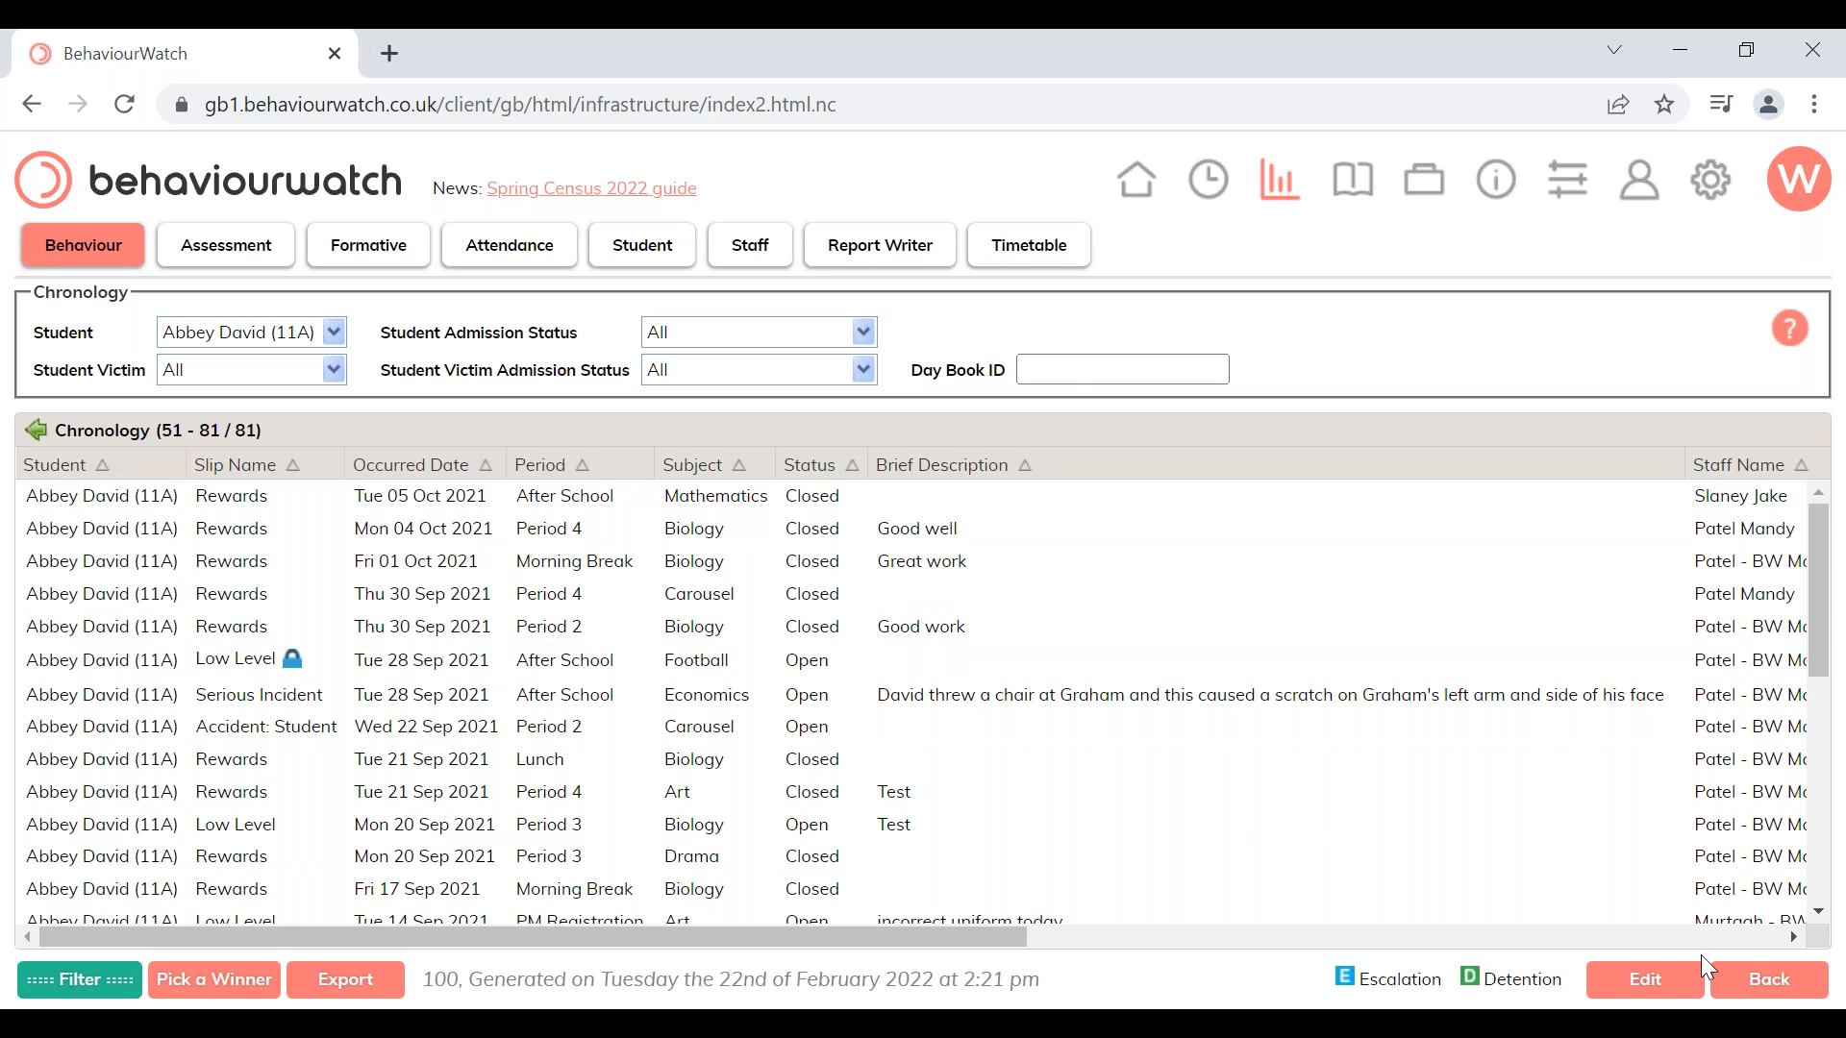
{"action": "left_click", "coordinate": [1762, 990]}
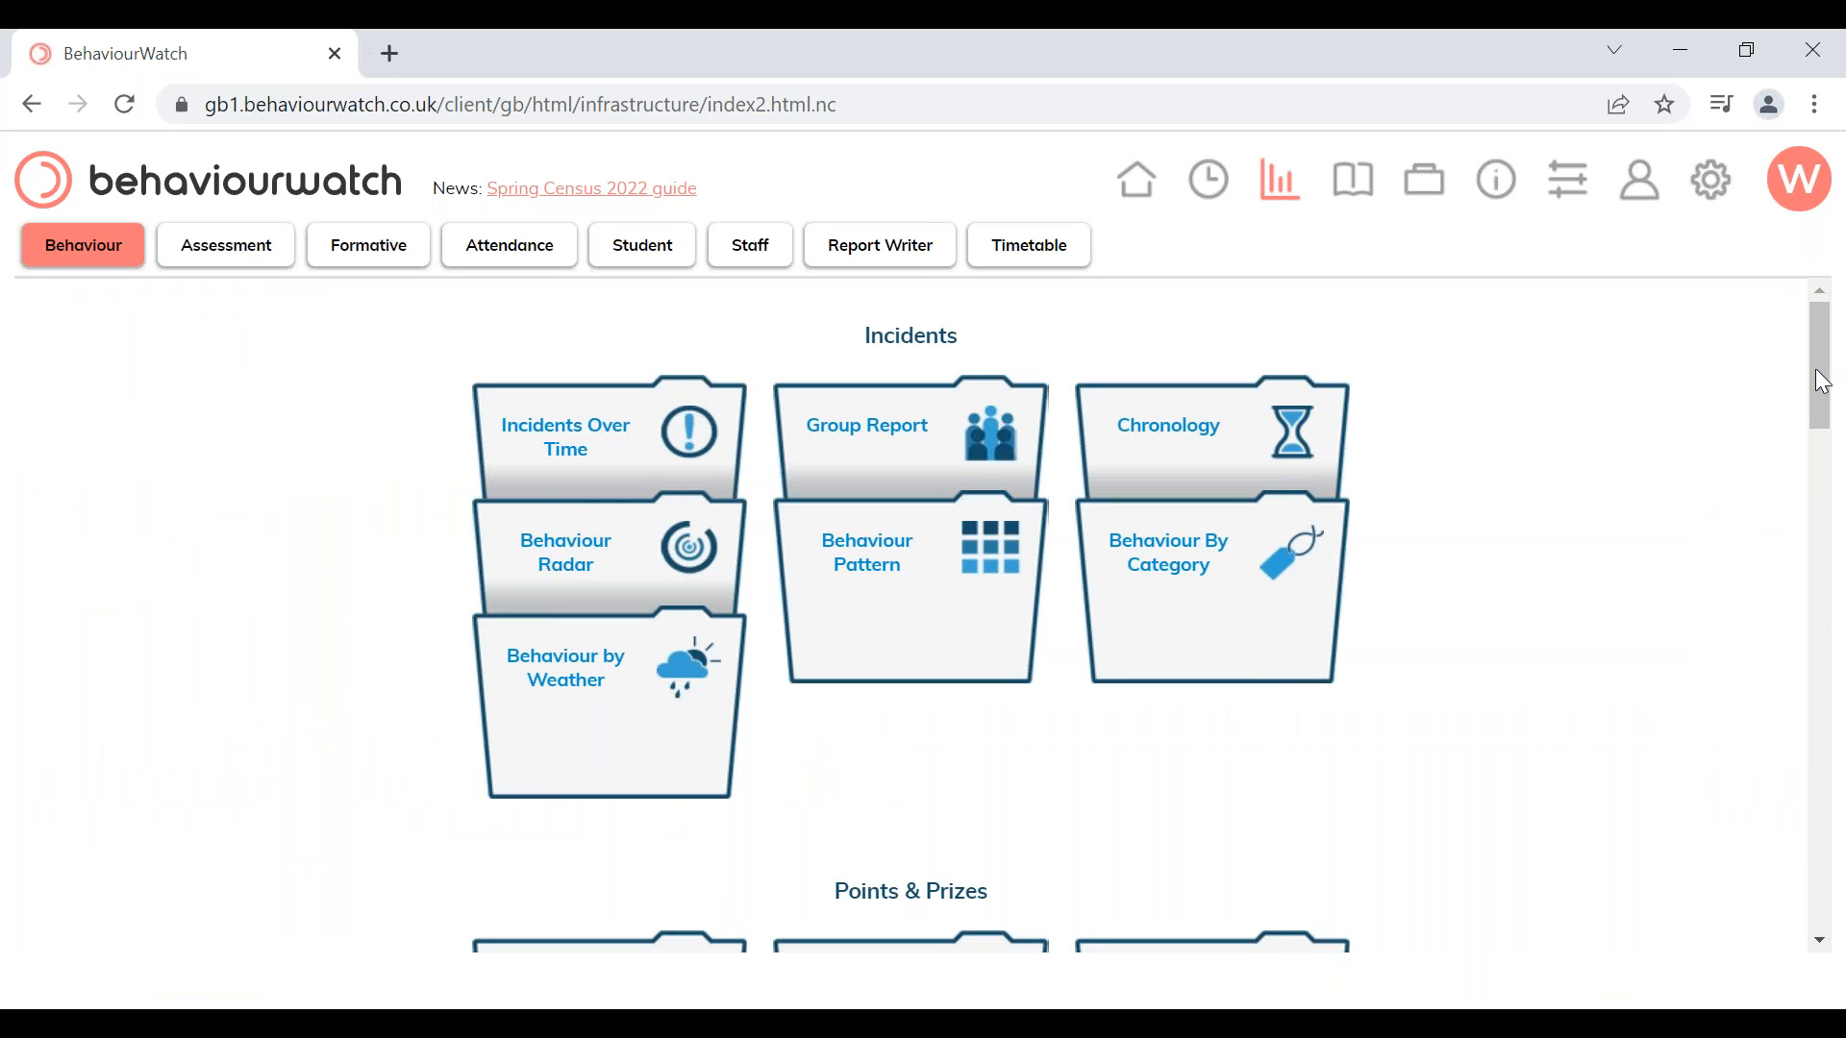
Open the Duration Report under Provision Mapping and check its filter options without changing them
{"action": "mouse_move", "coordinate": [1813, 369]}
{"action": "left_mouse_down"}
{"action": "mouse_move", "coordinate": [1834, 613]}
{"action": "mouse_move", "coordinate": [1817, 371]}
{"action": "left_mouse_up"}
{"action": "left_click_drag", "start_coordinate": [1834, 365], "coordinate": [1841, 892]}
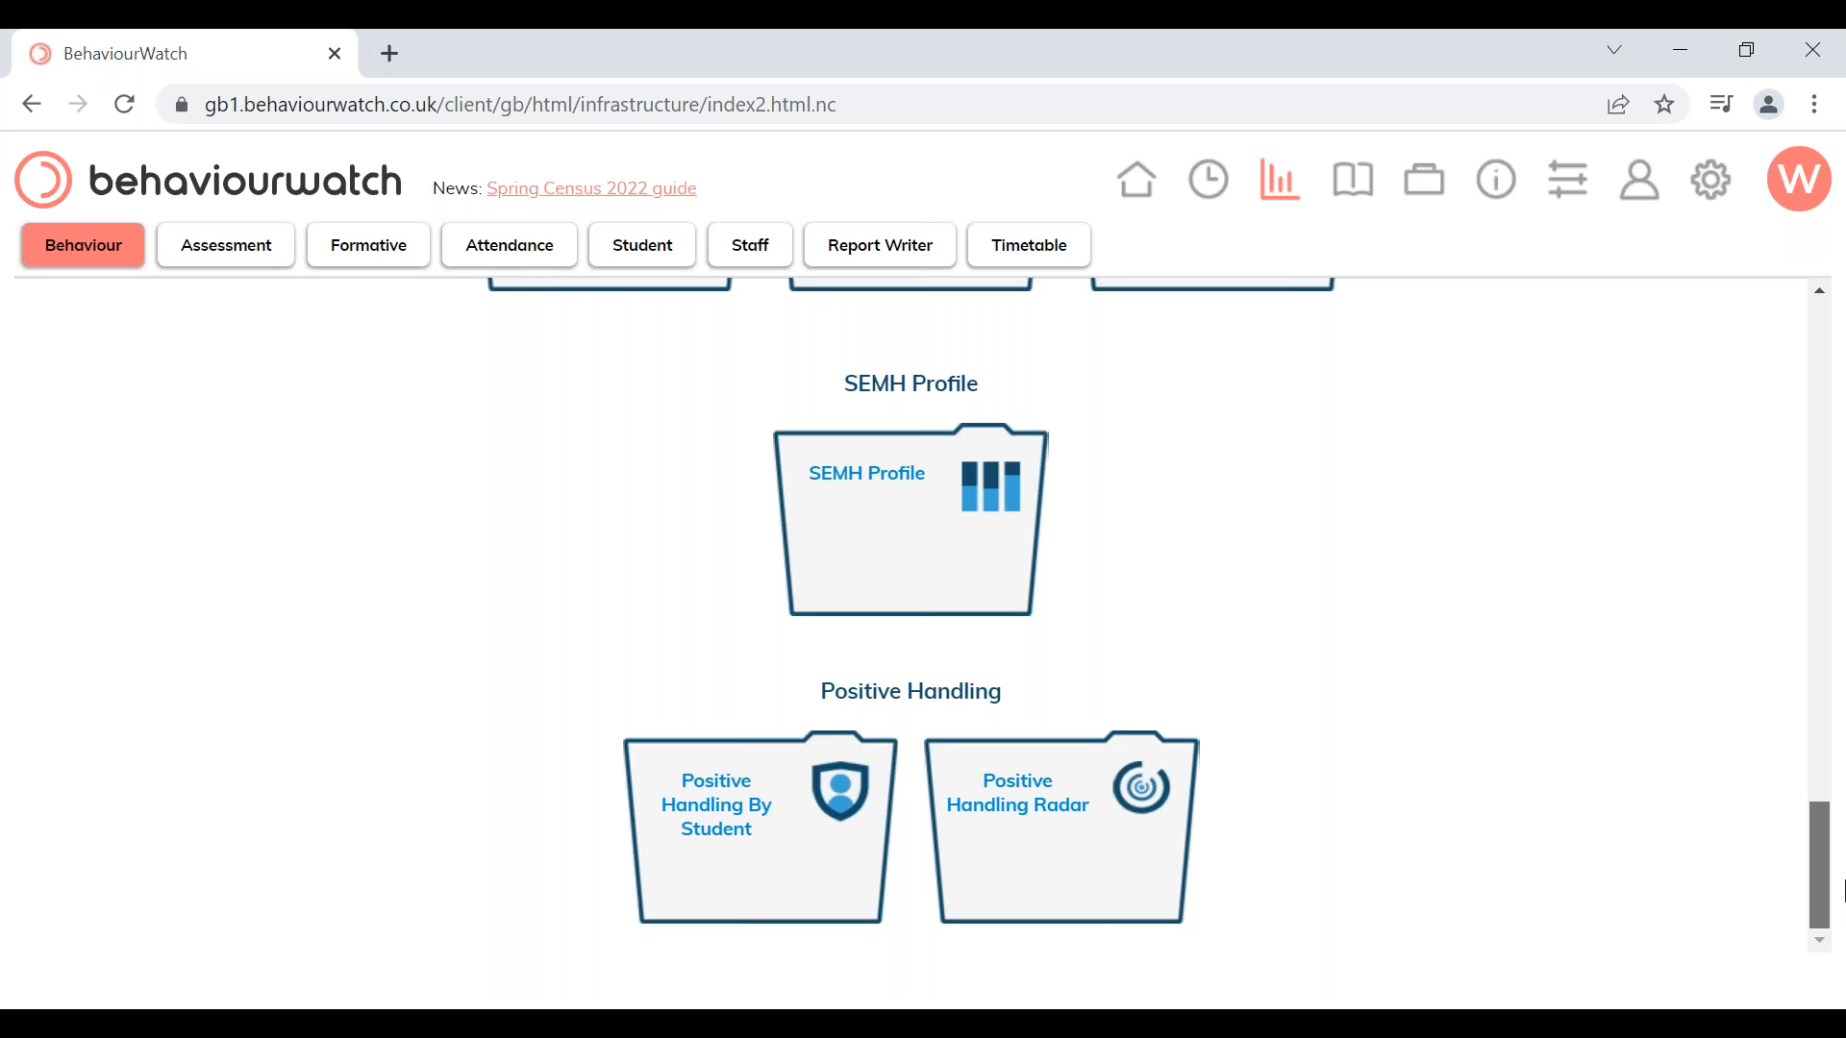
{"action": "left_click_drag", "start_coordinate": [1819, 865], "coordinate": [1814, 740]}
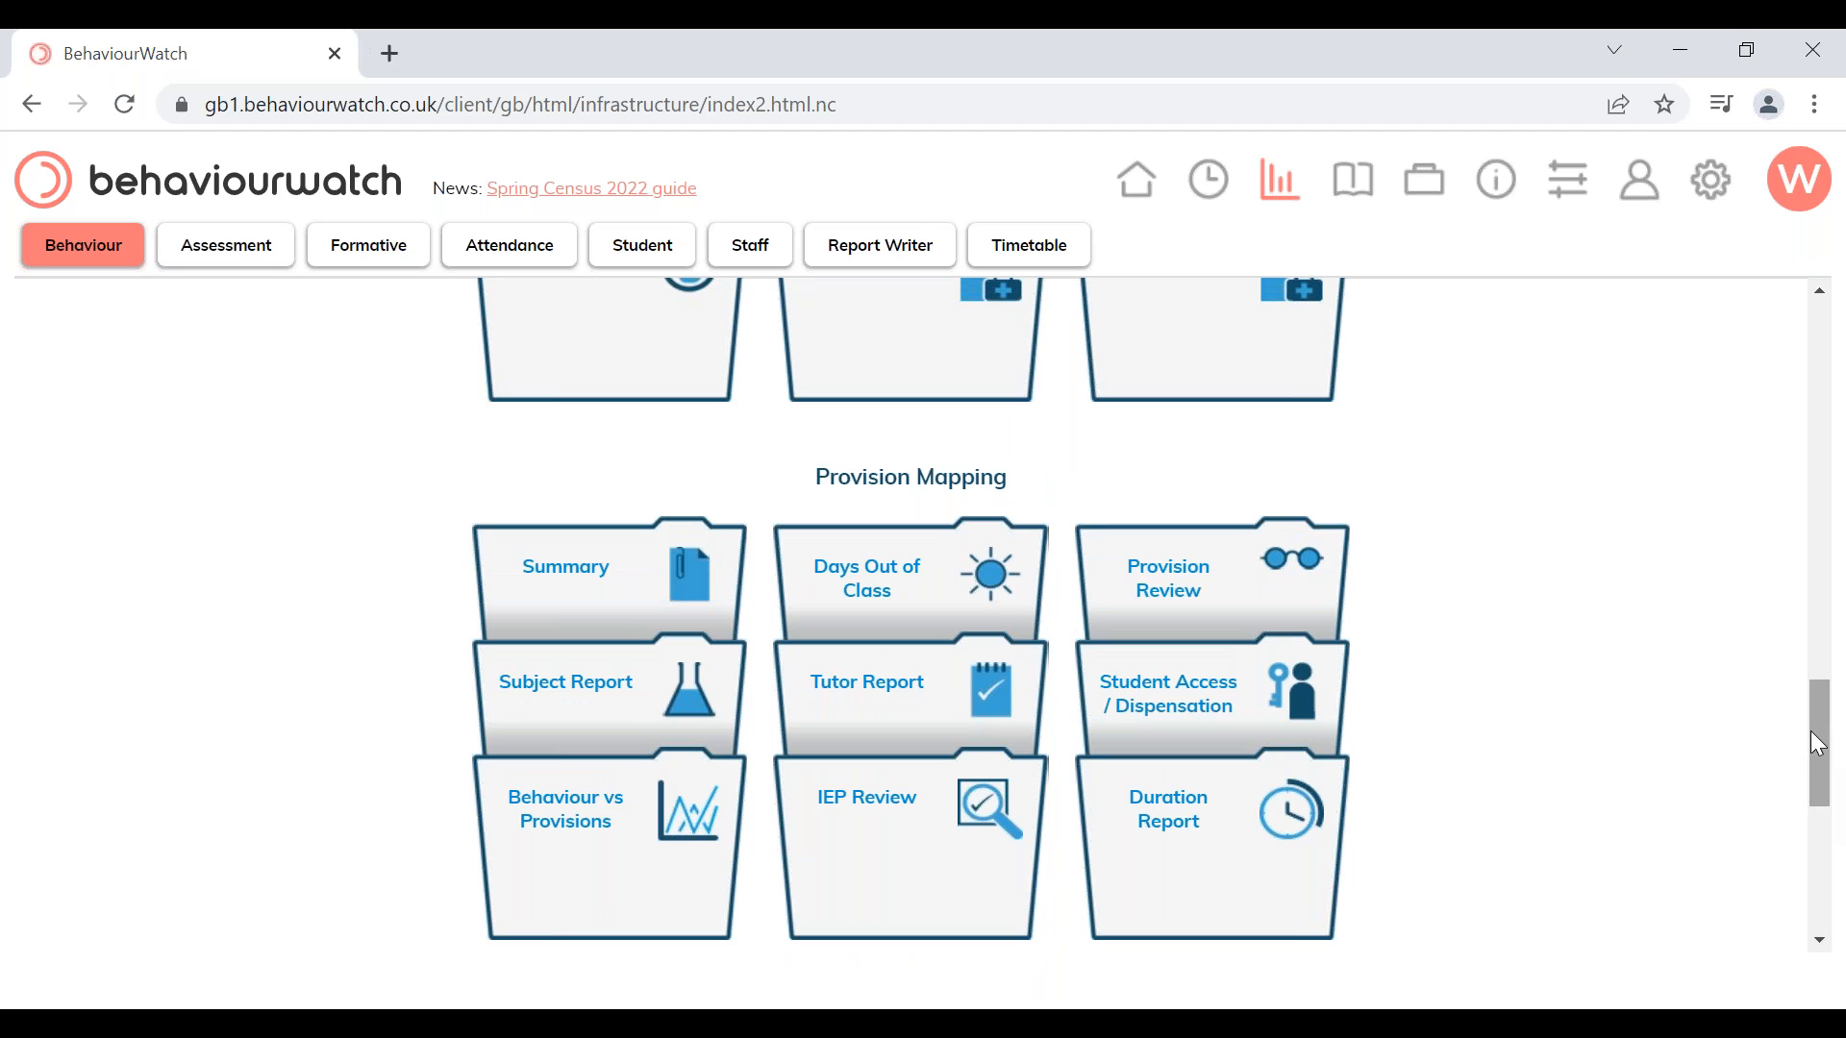
{"action": "left_click", "coordinate": [1252, 861]}
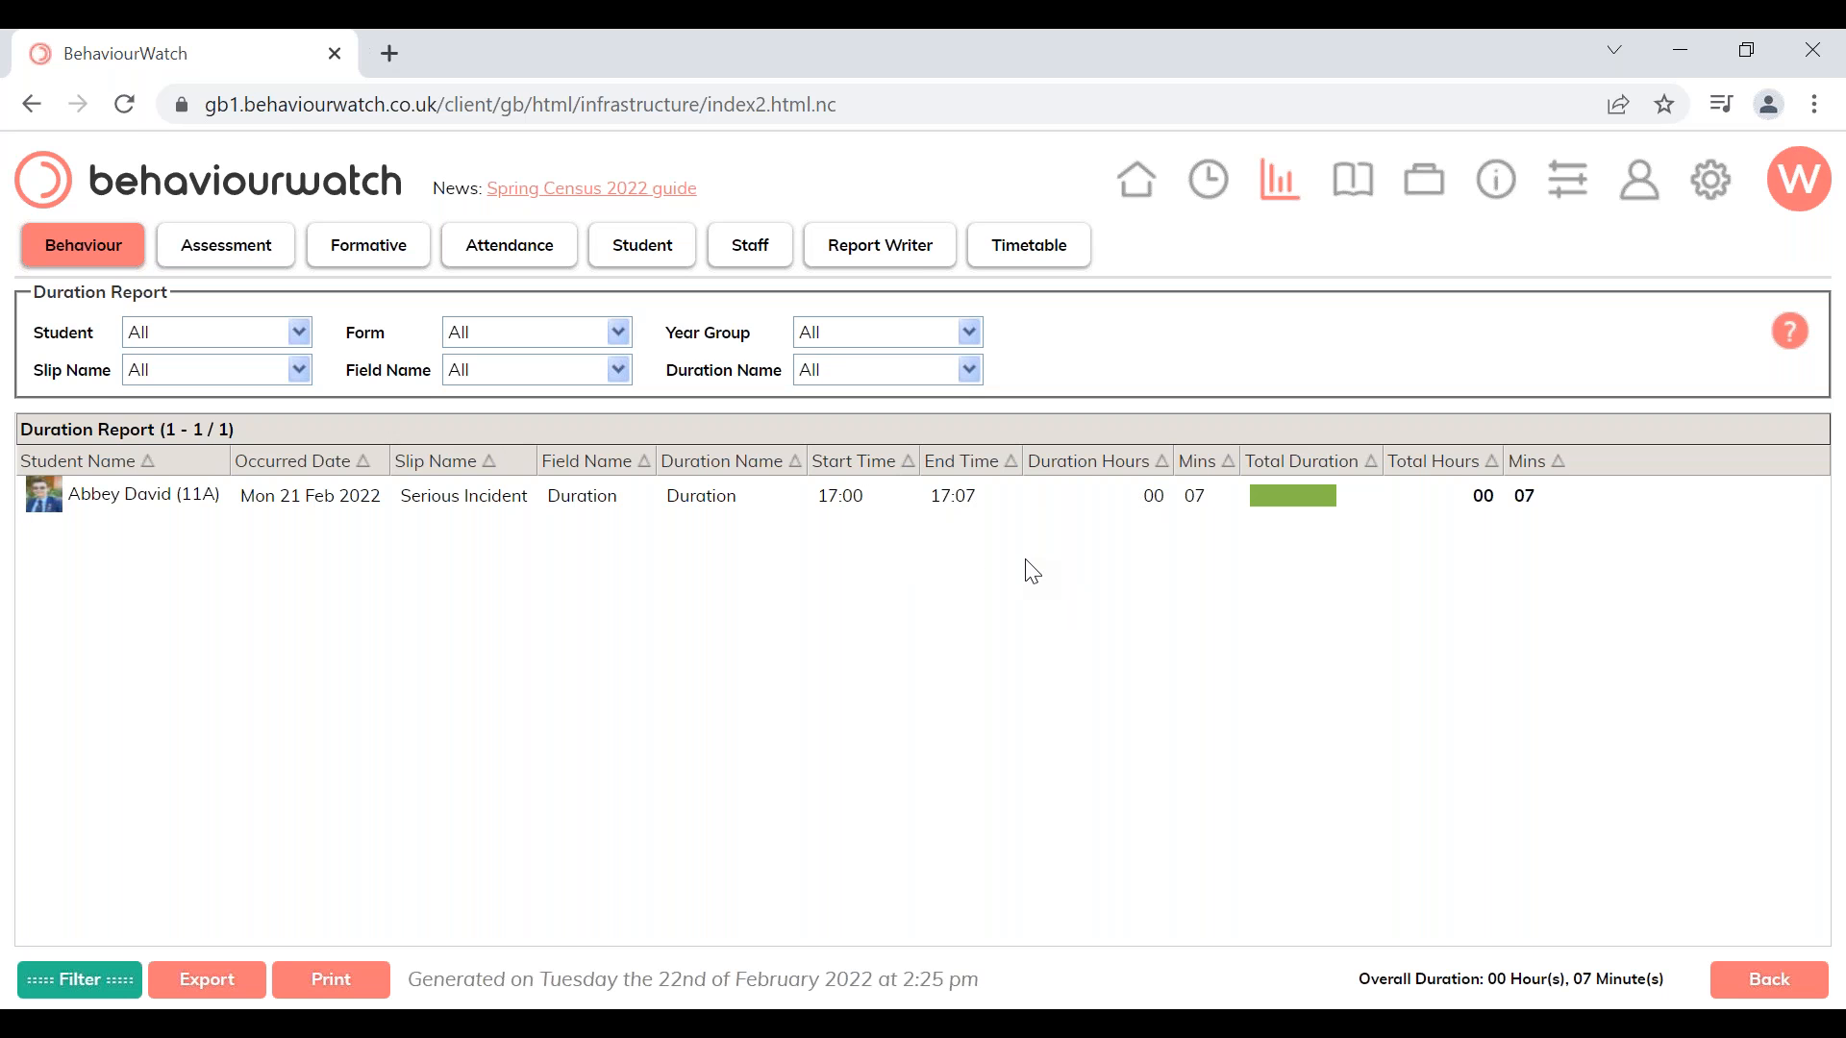
{"action": "left_click", "coordinate": [1645, 304]}
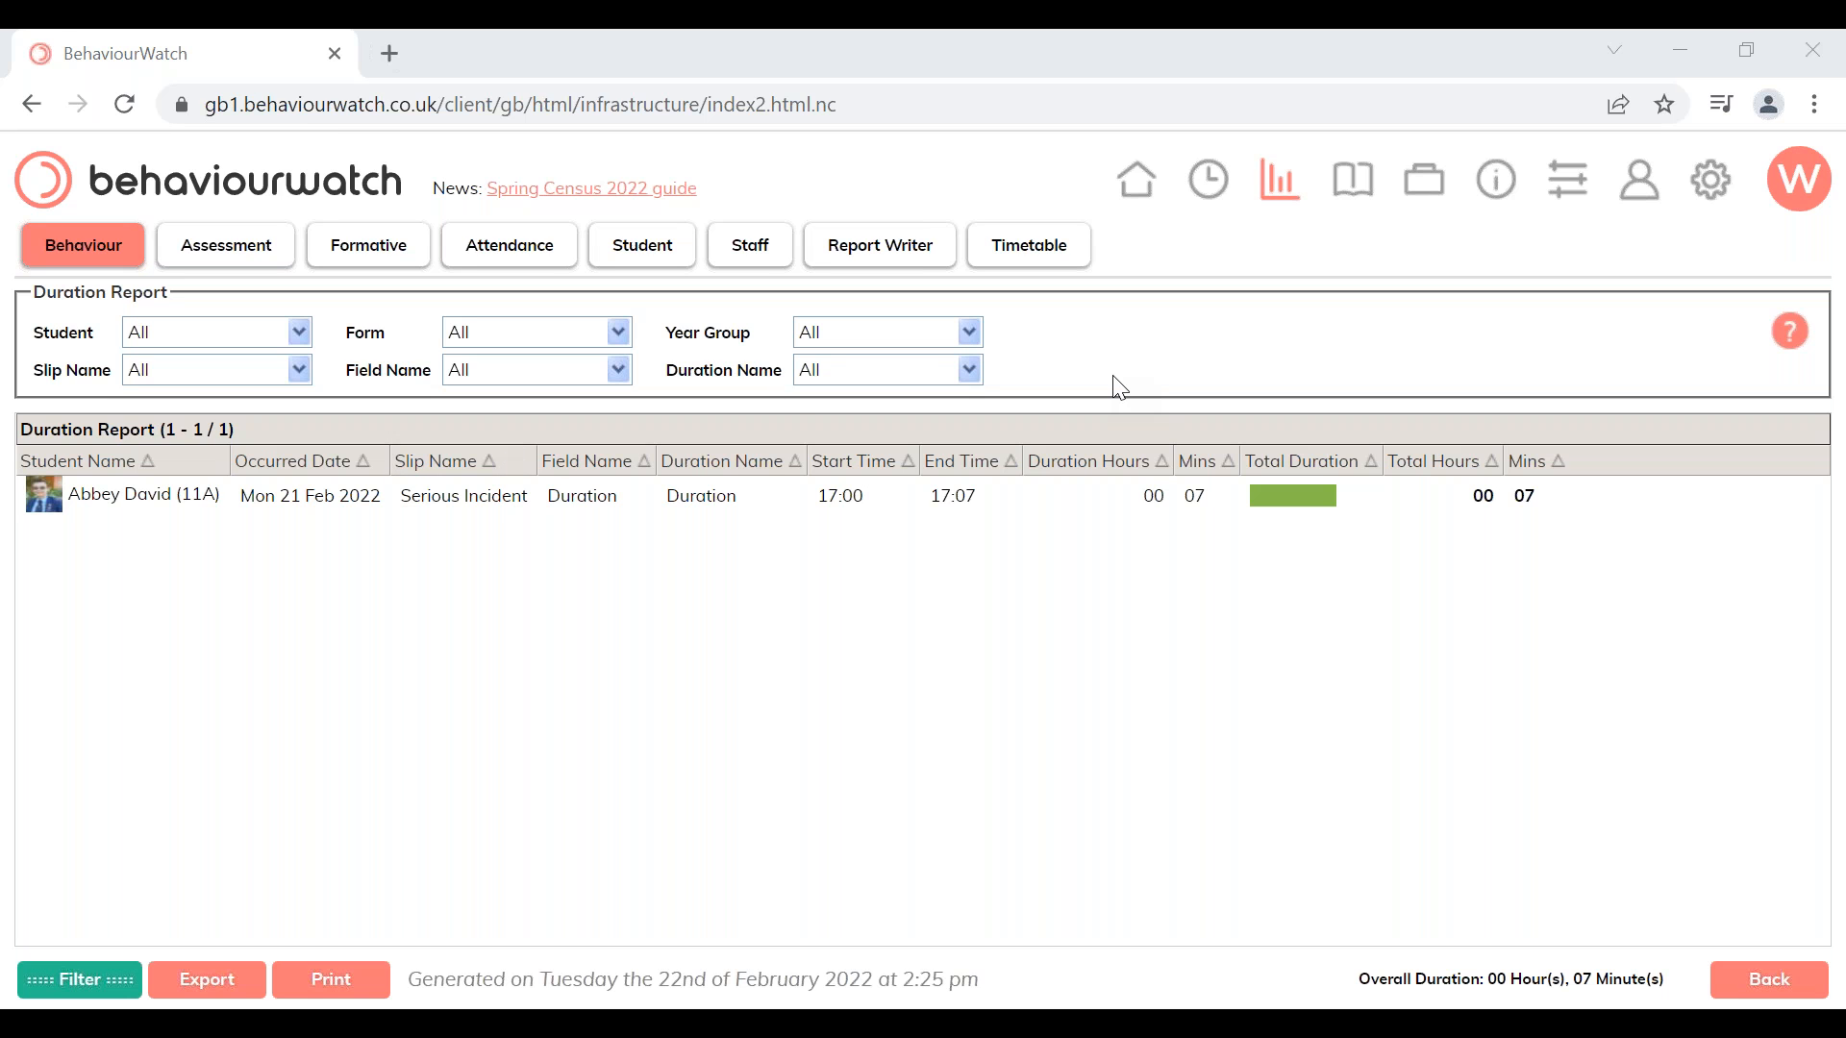
{"action": "left_click", "coordinate": [94, 981]}
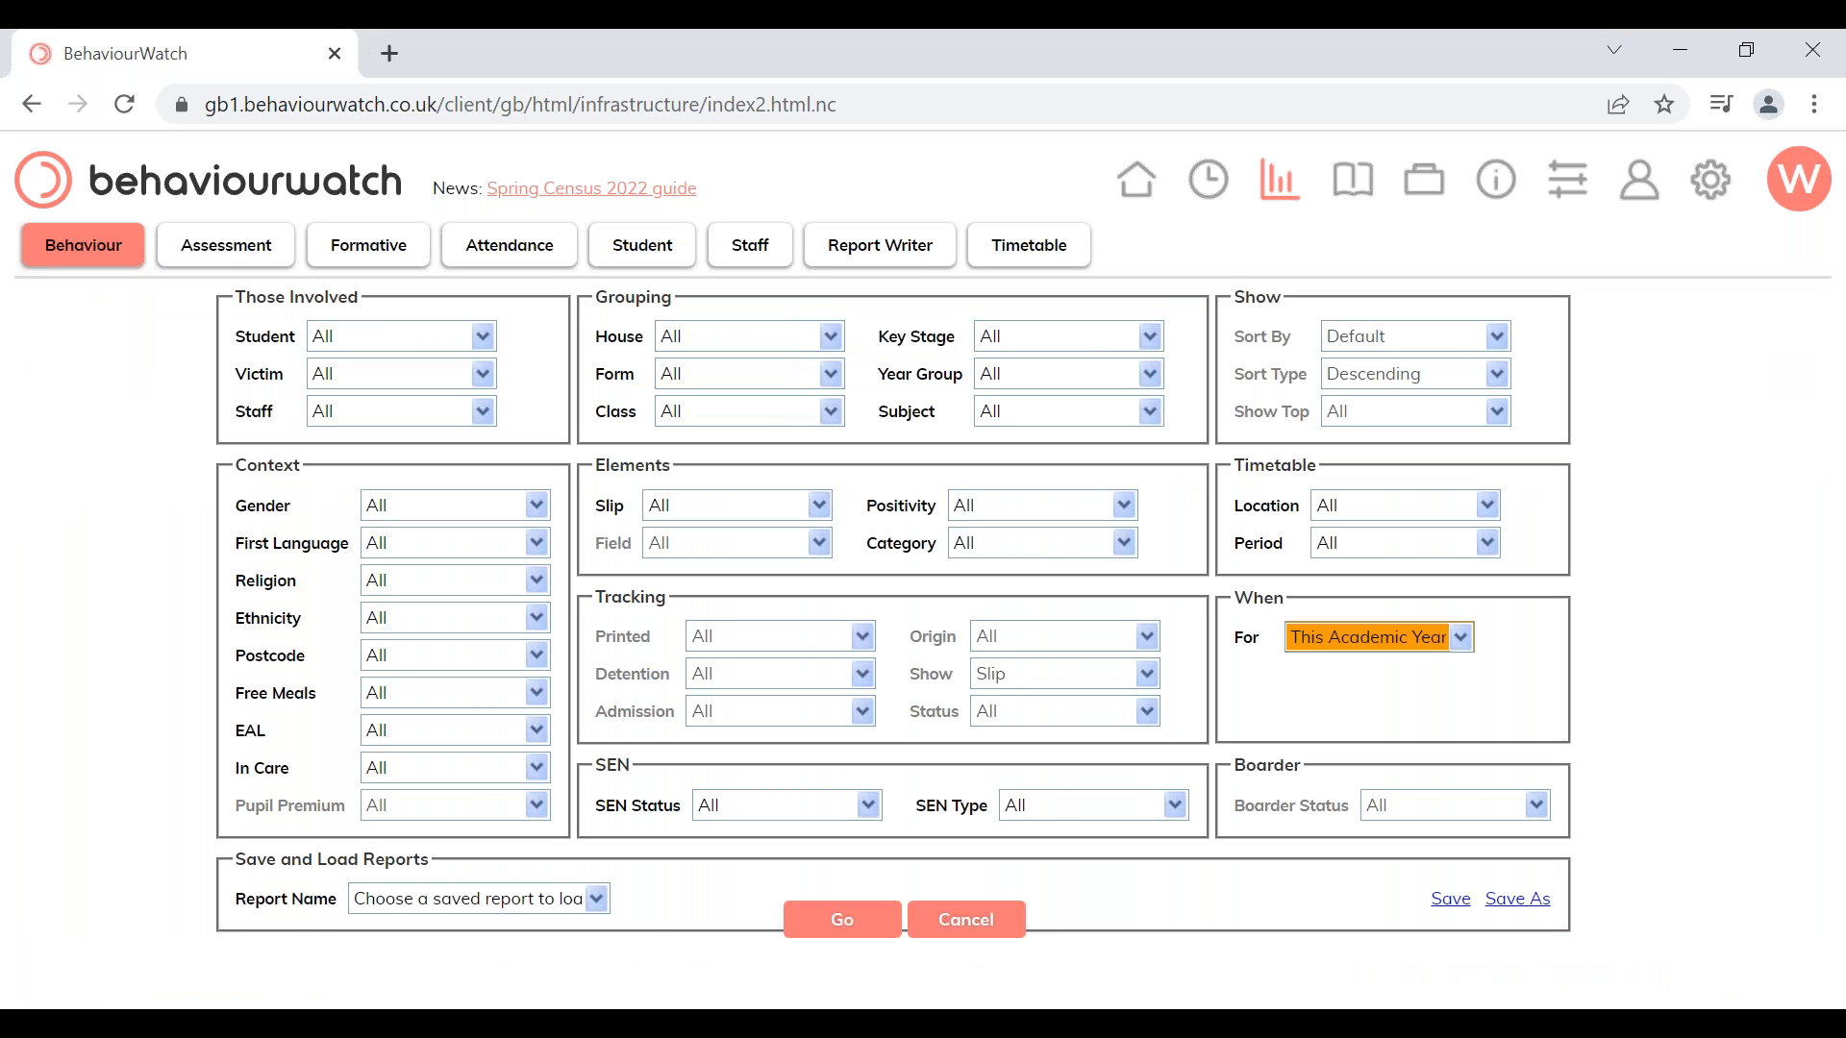
{"action": "left_click", "coordinate": [962, 924]}
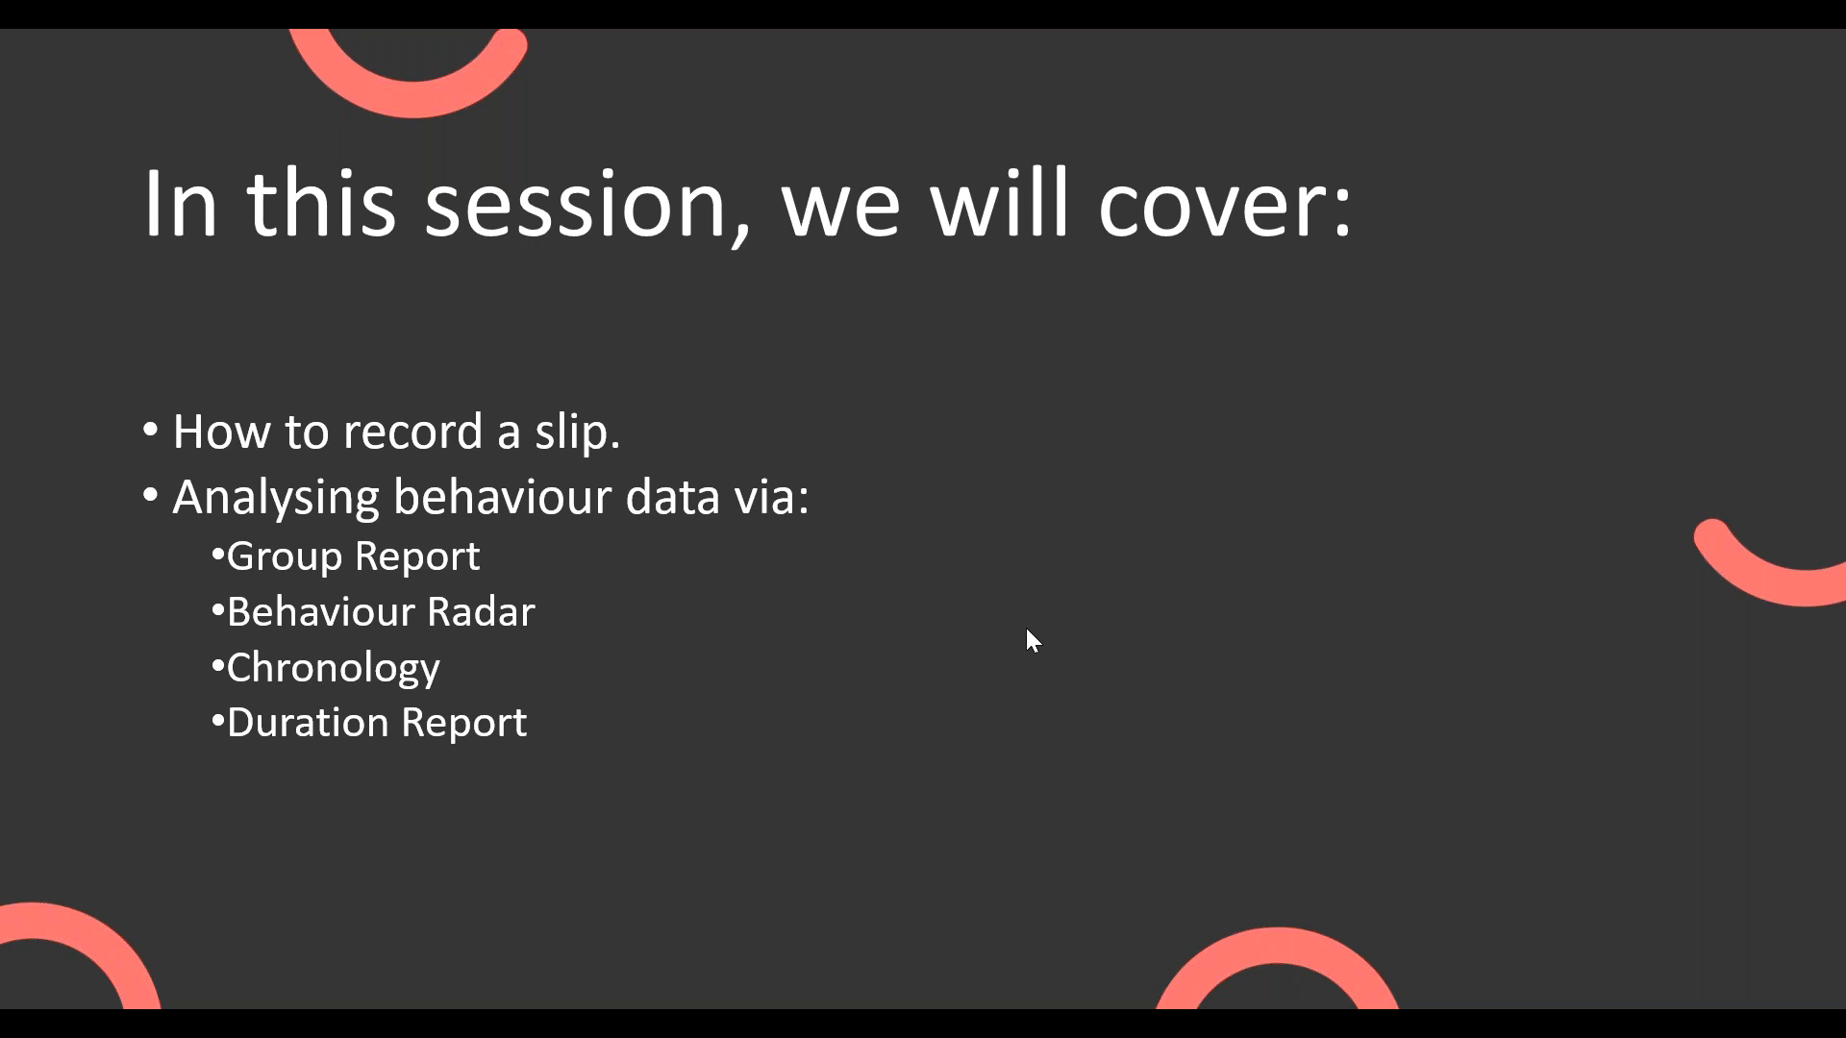
{"action": "left_click", "coordinate": [985, 478]}
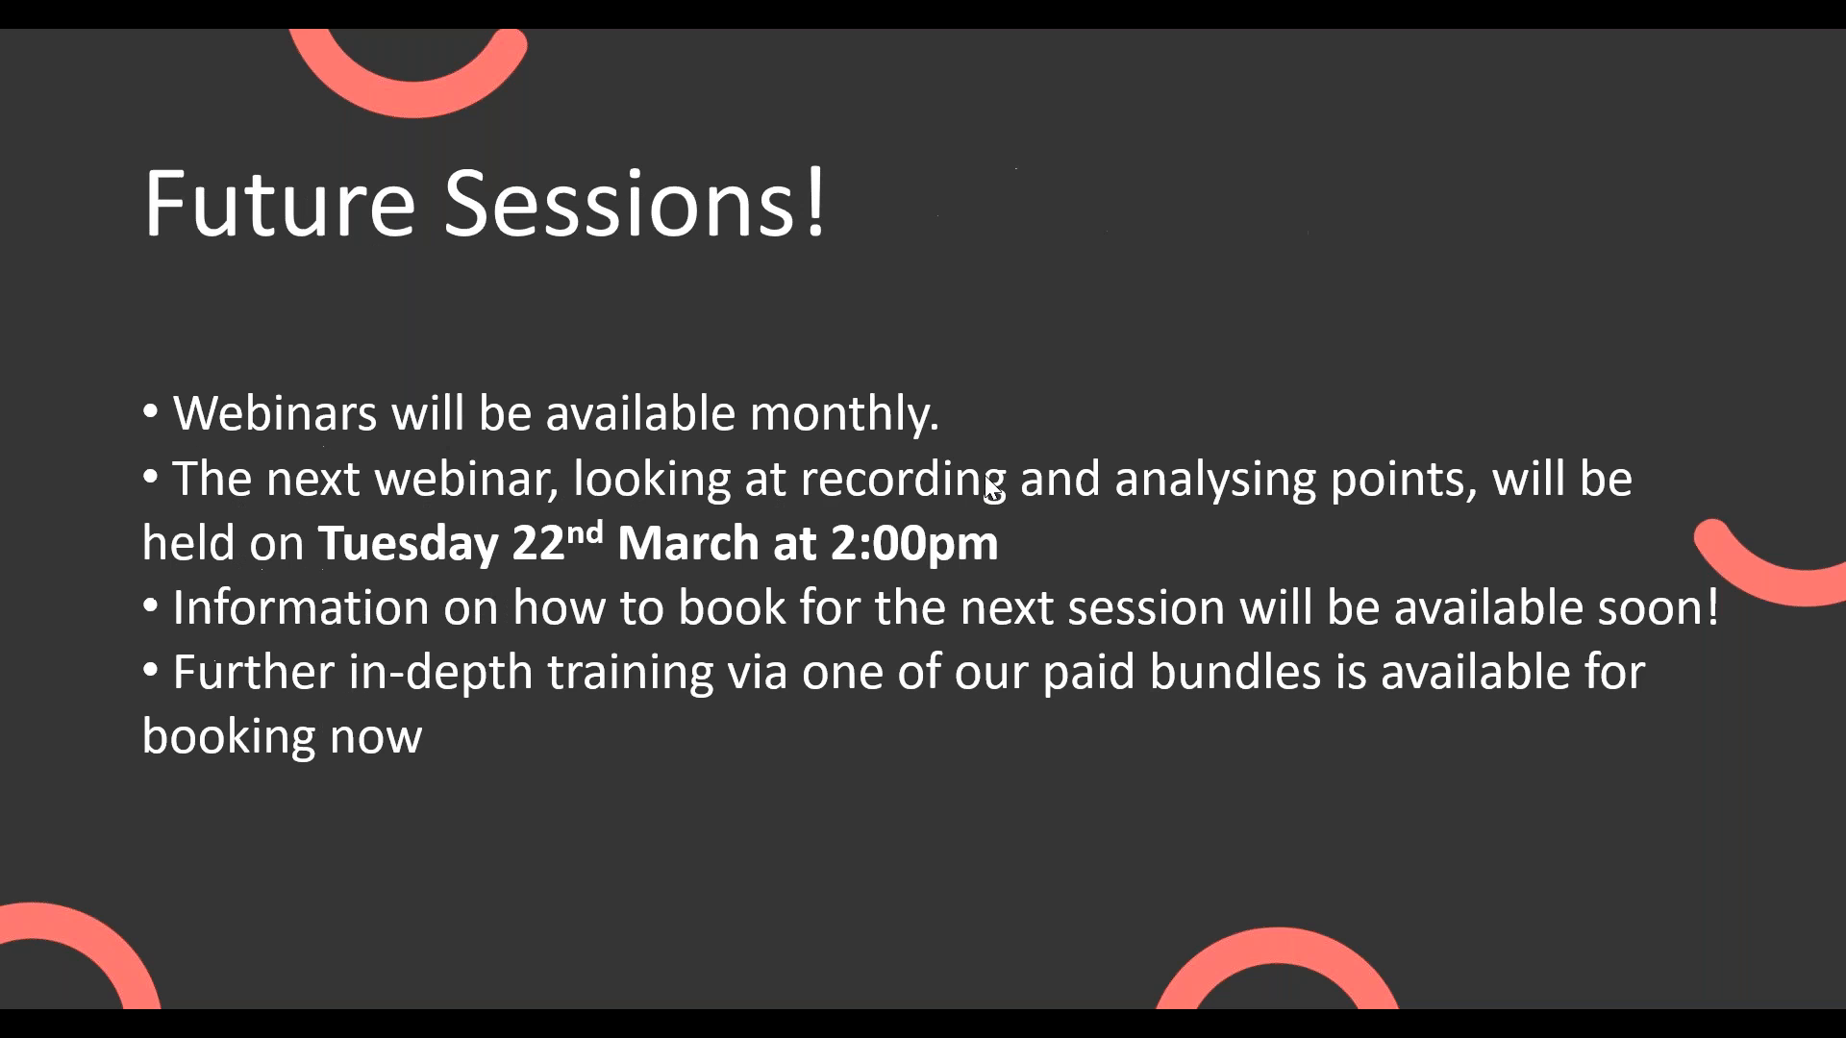